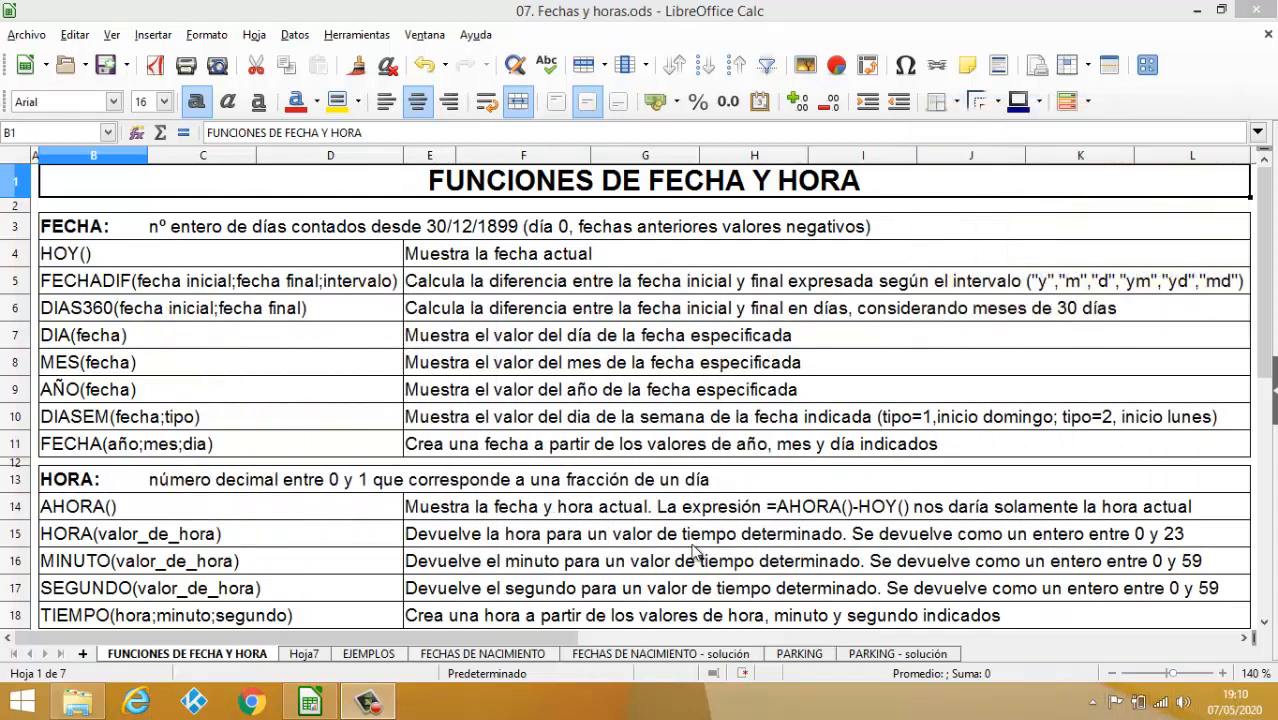
# - On the blank sheet Hoja7, enter the date 30/12/1899 in cell B5
pyautogui.click(304, 655)
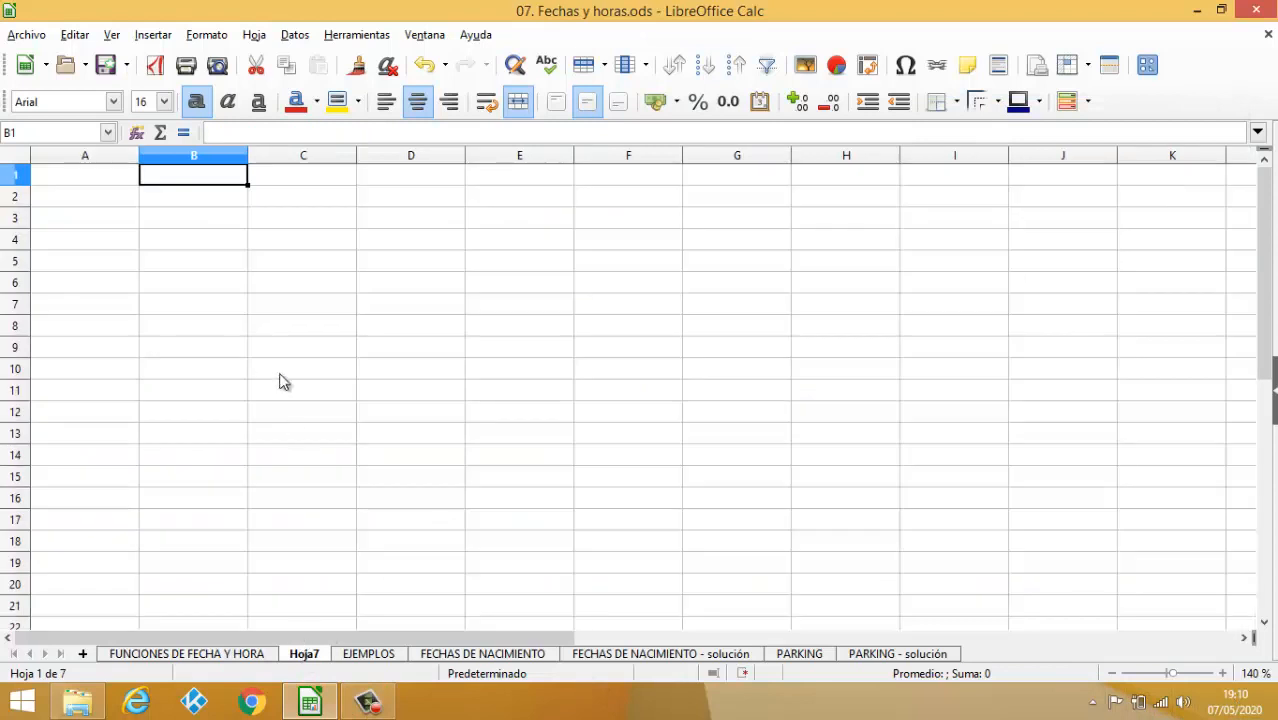
pyautogui.click(217, 268)
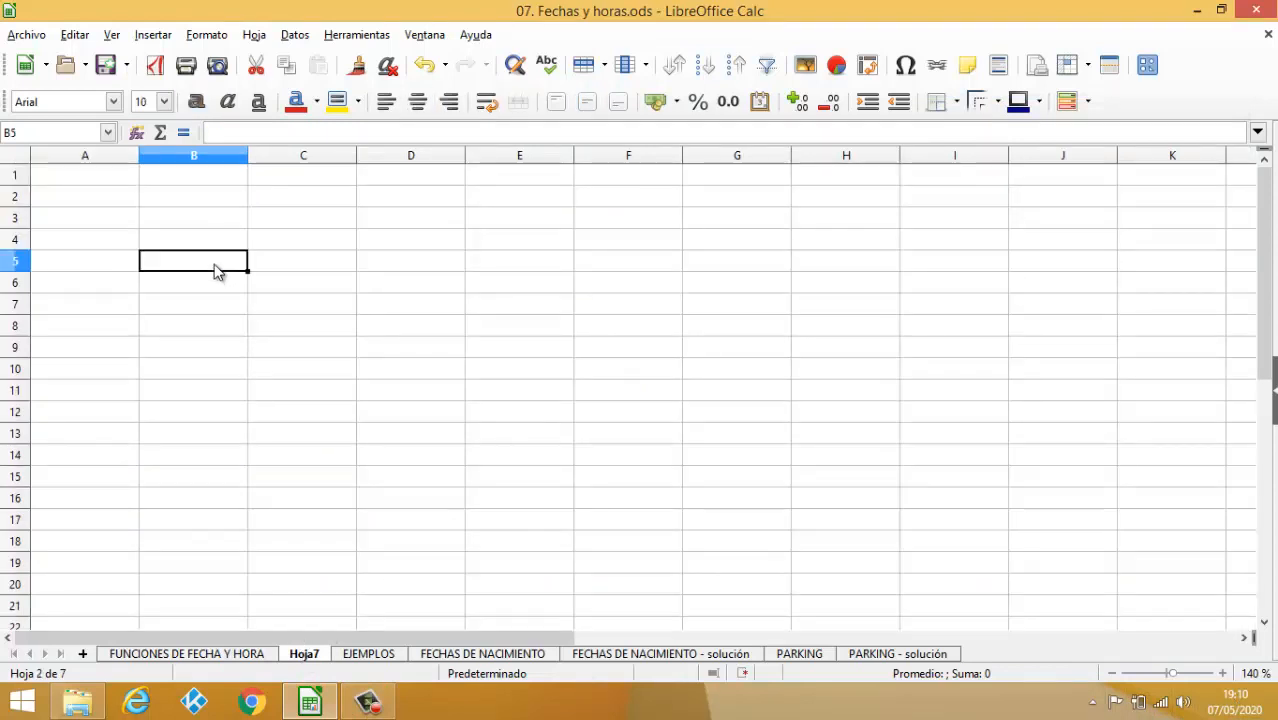
pyautogui.write('30/12/')
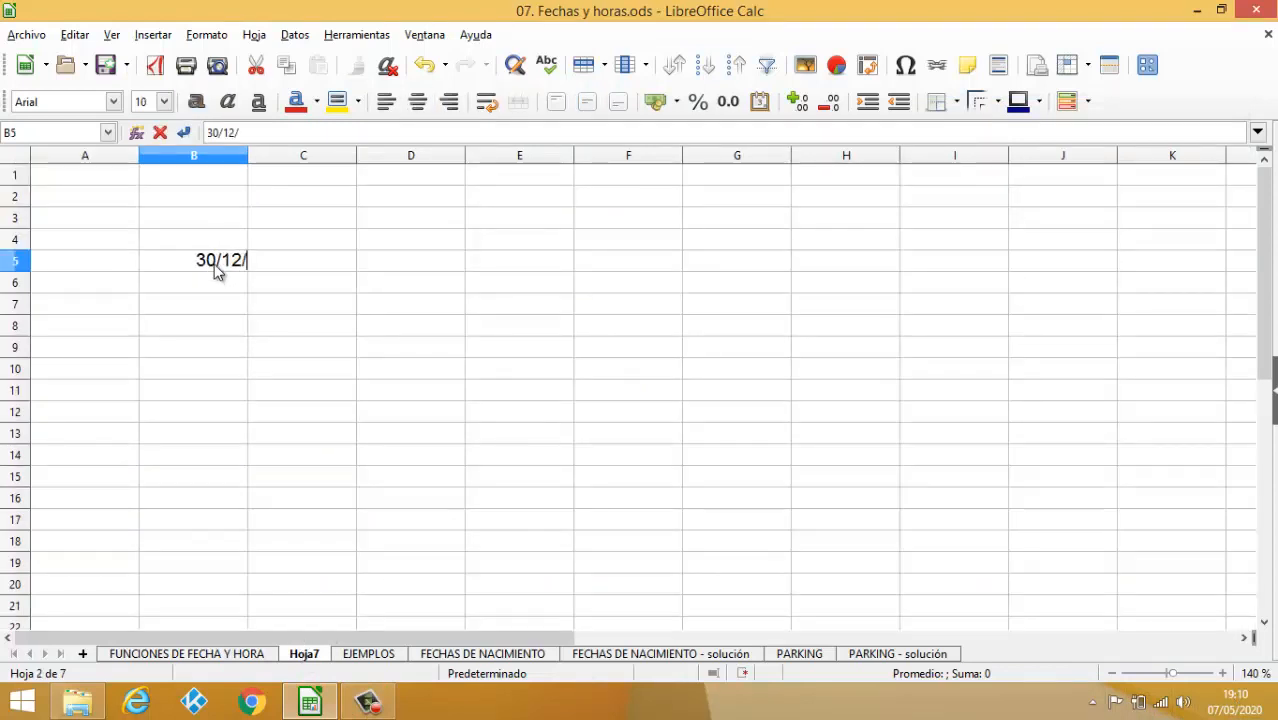
pyautogui.write('1899')
pyautogui.press('Return')
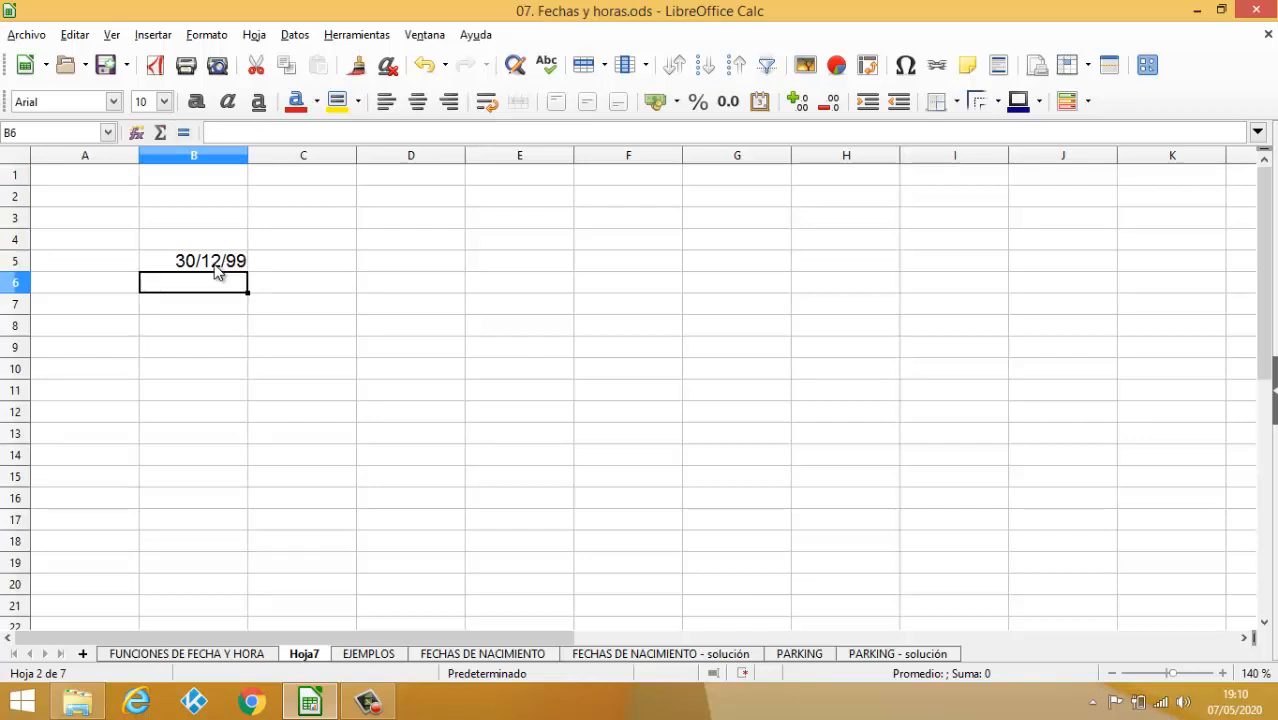
# - Format column B as dates with four-digit years, using the 31/12/1999 format (DD/MM/AAAA)
pyautogui.click(214, 156)
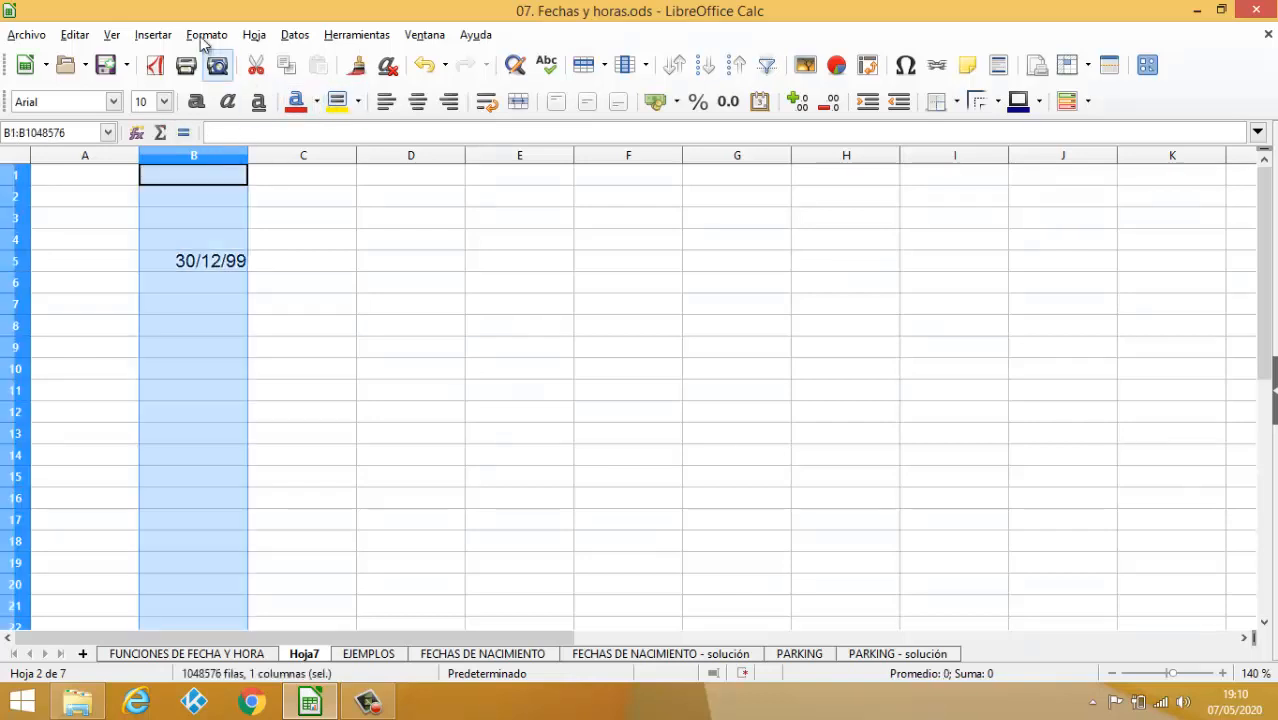
pyautogui.click(203, 36)
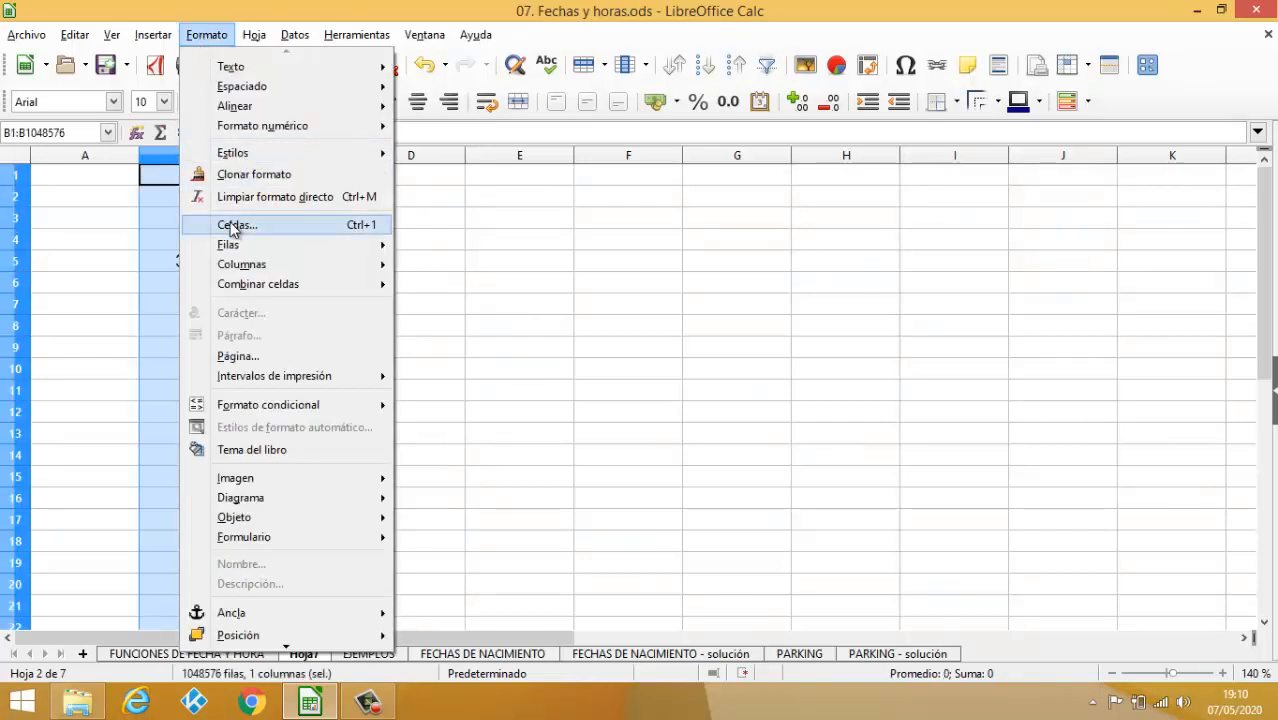
pyautogui.click(235, 225)
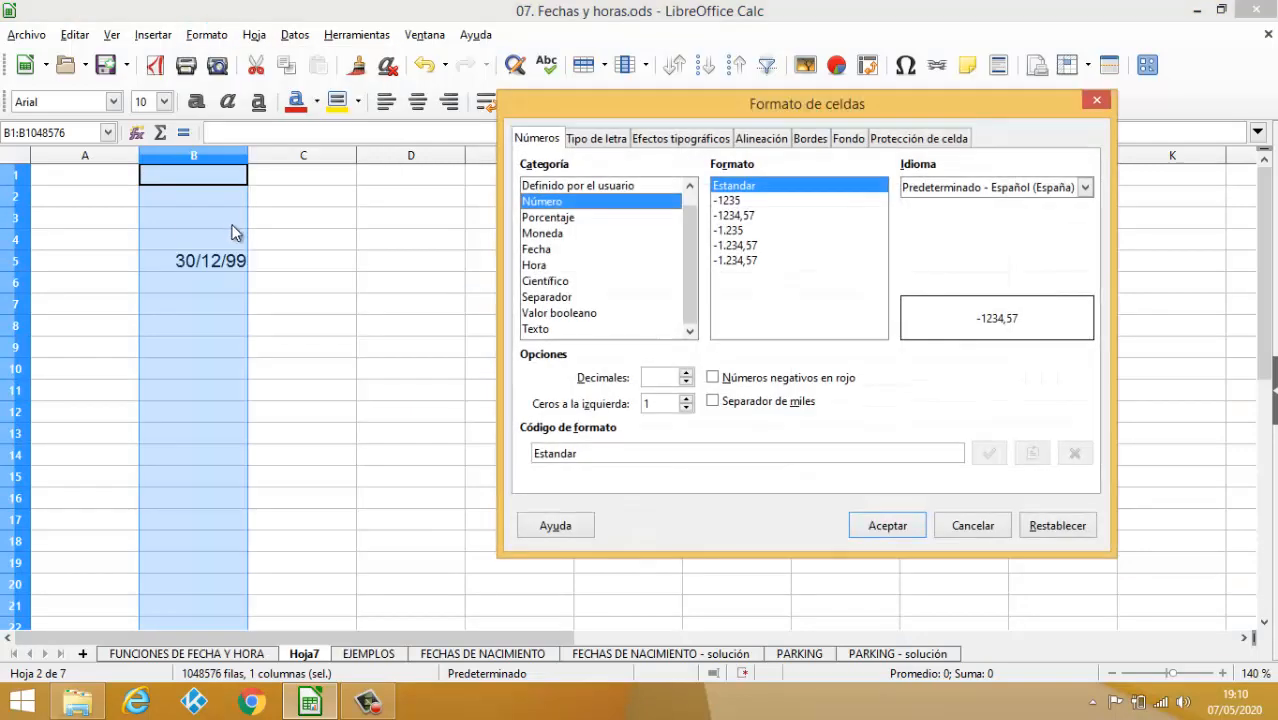
pyautogui.click(561, 250)
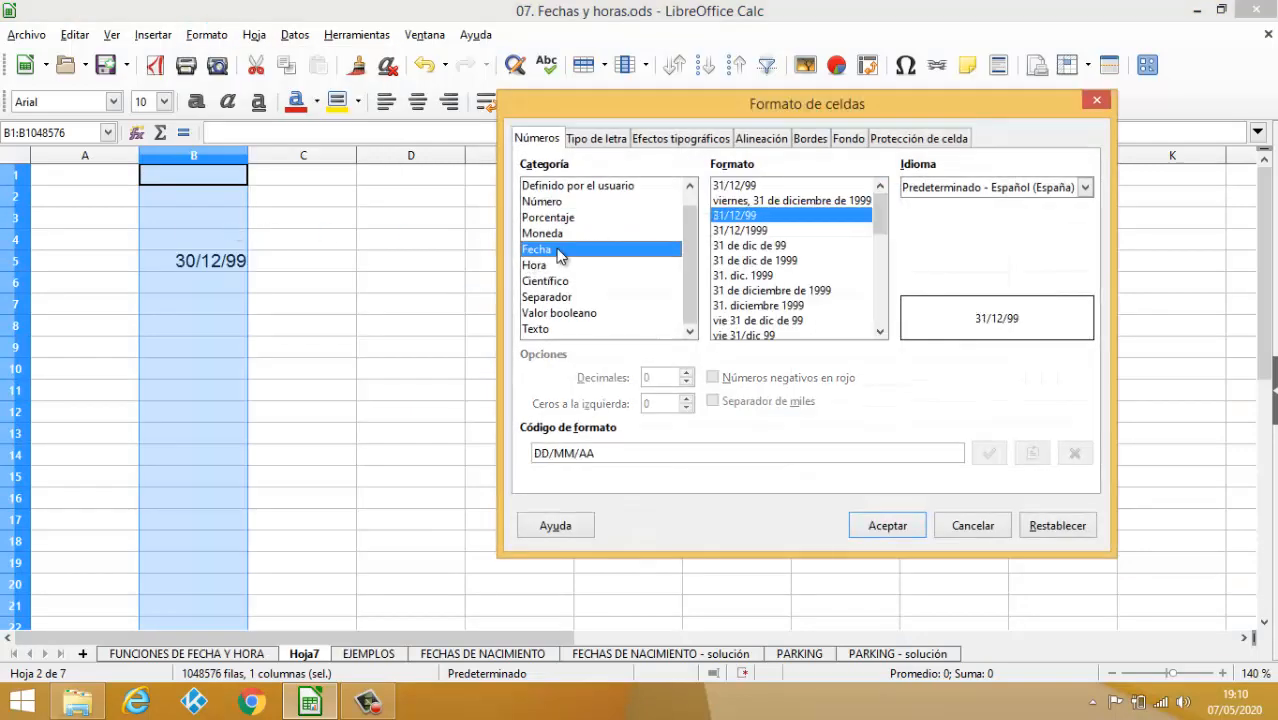
pyautogui.click(768, 231)
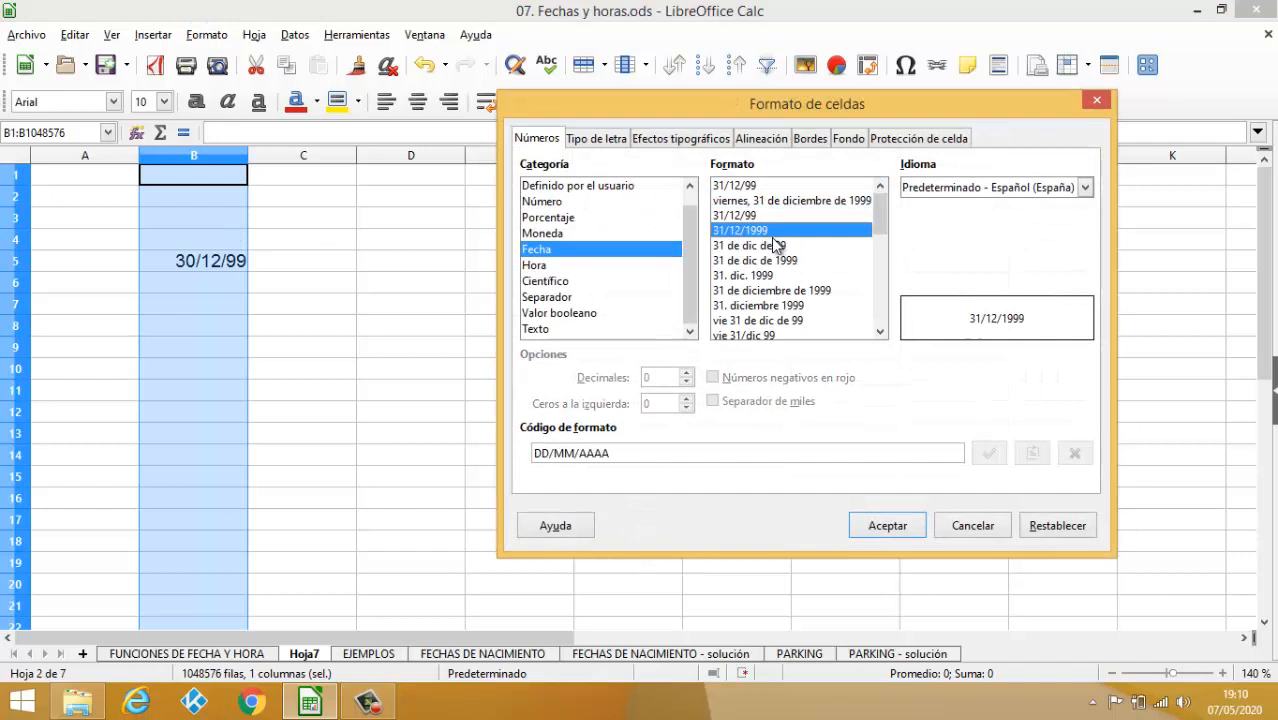
pyautogui.click(888, 525)
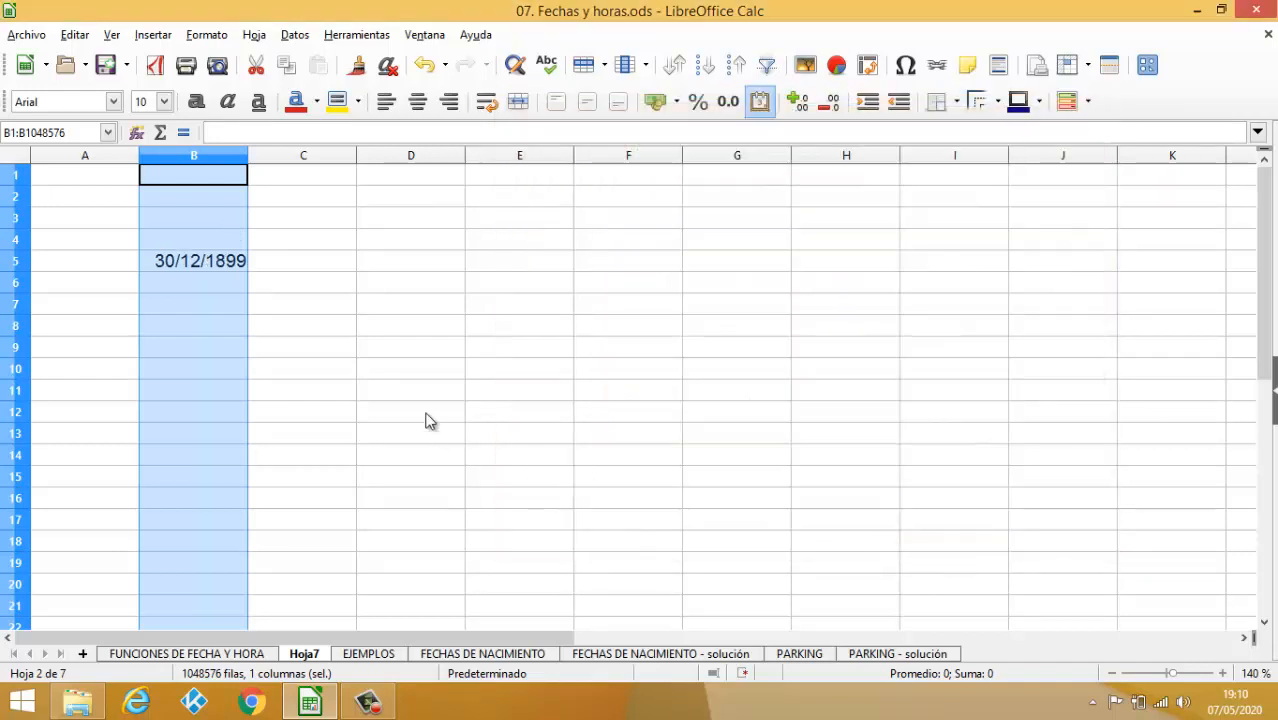
# - Fill the date series from B5 down to B12 and enter the formula =B5 in C5
pyautogui.click(218, 268)
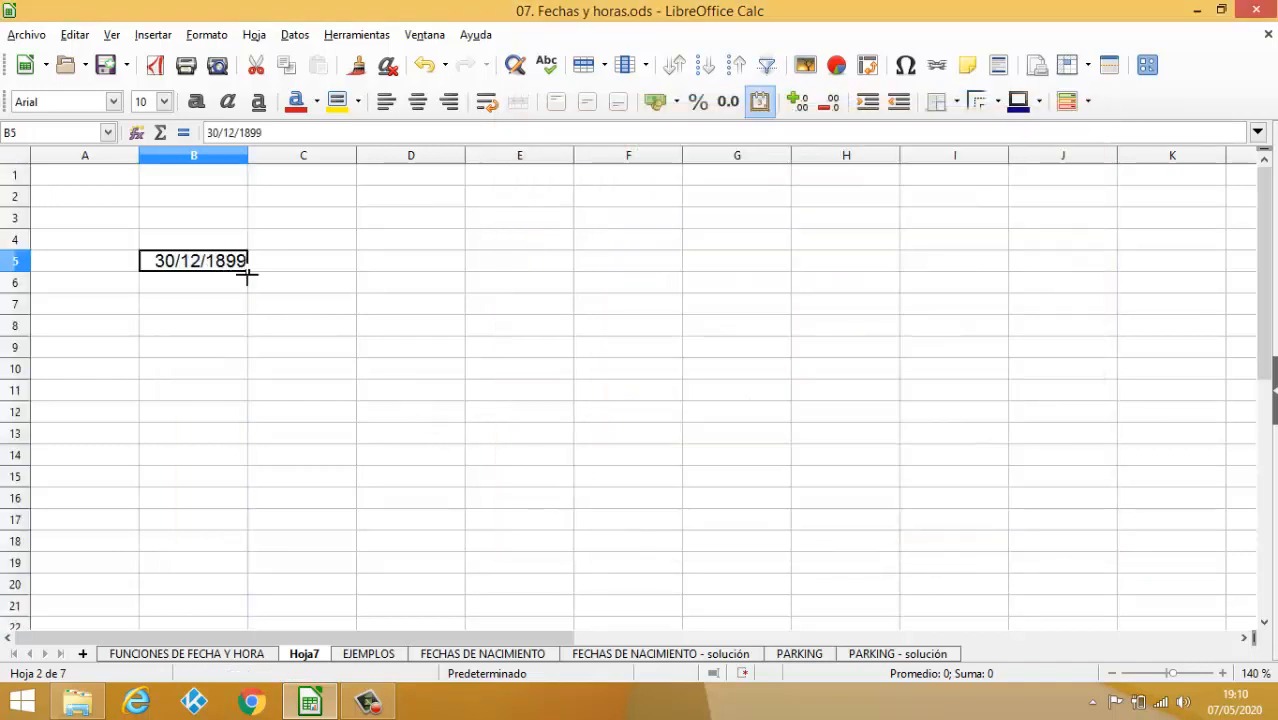
pyautogui.moveTo(247, 271); pyautogui.dragTo(240, 424)
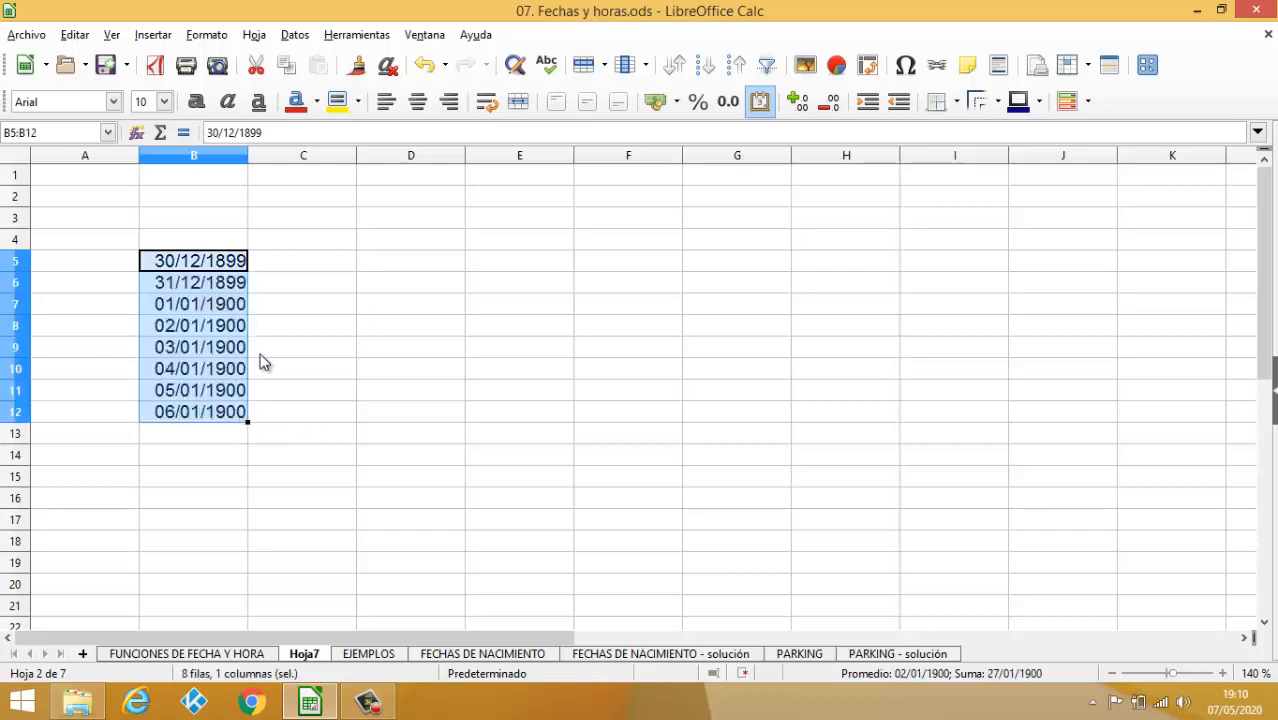
pyautogui.click(305, 264)
pyautogui.write('=')
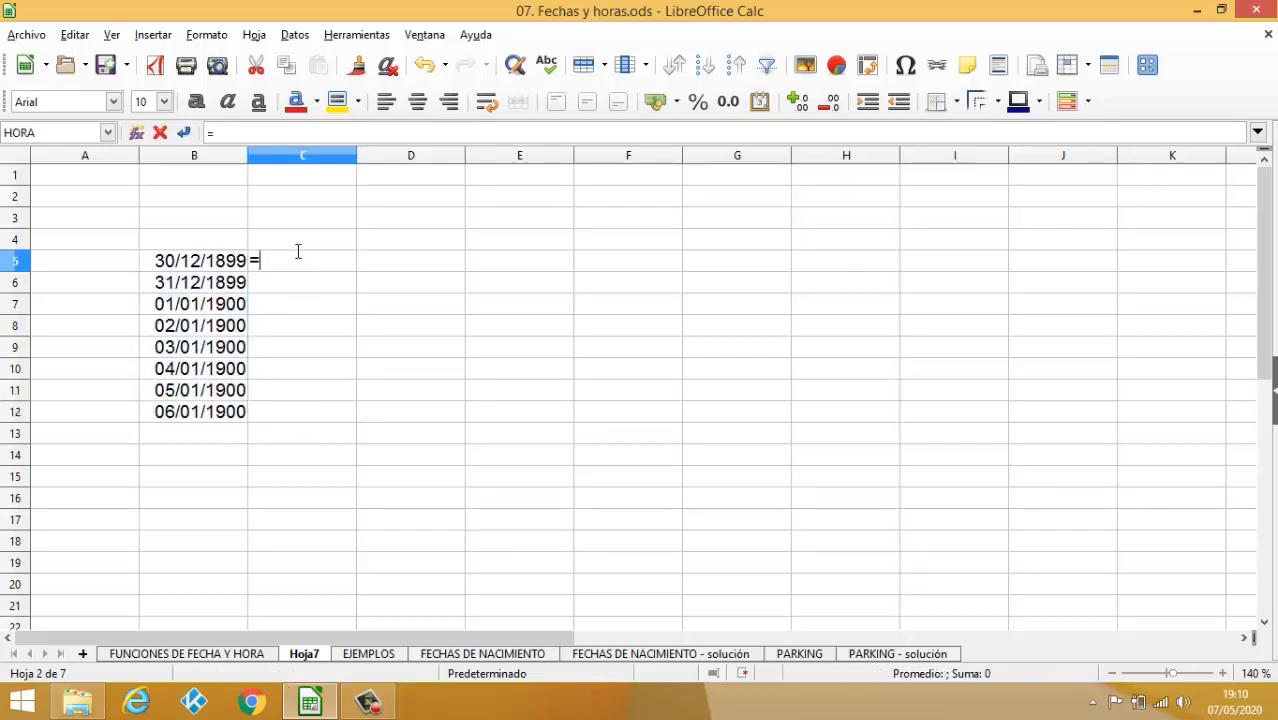
pyautogui.click(190, 265)
pyautogui.press('Return')
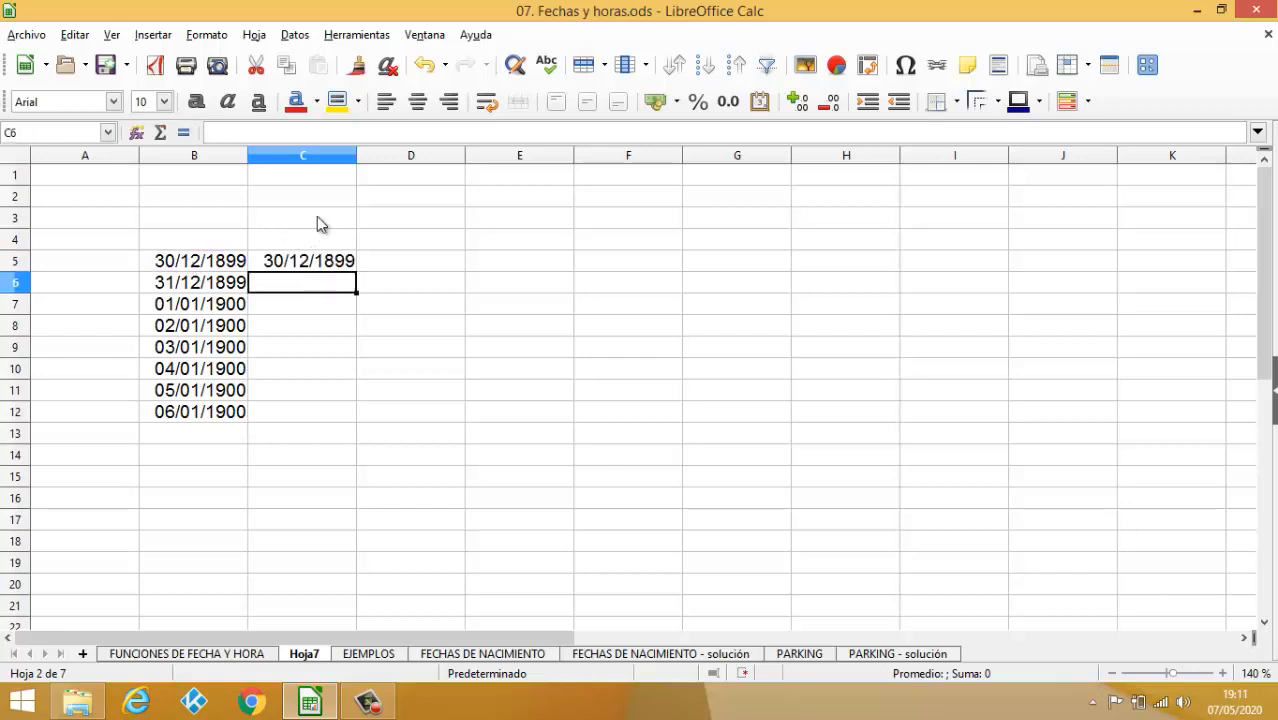
# - Clear the direct formatting of column C and fill the C5 formula down to C12
pyautogui.click(317, 162)
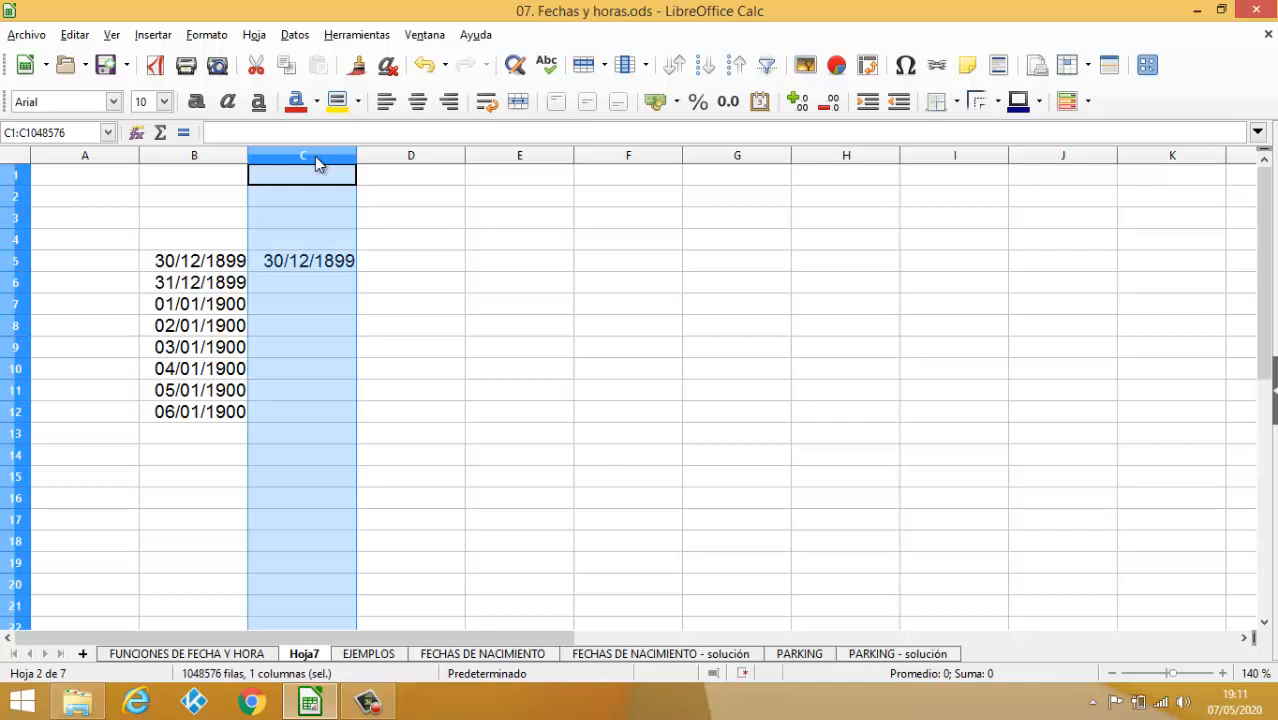
pyautogui.click(386, 65)
pyautogui.click(340, 260)
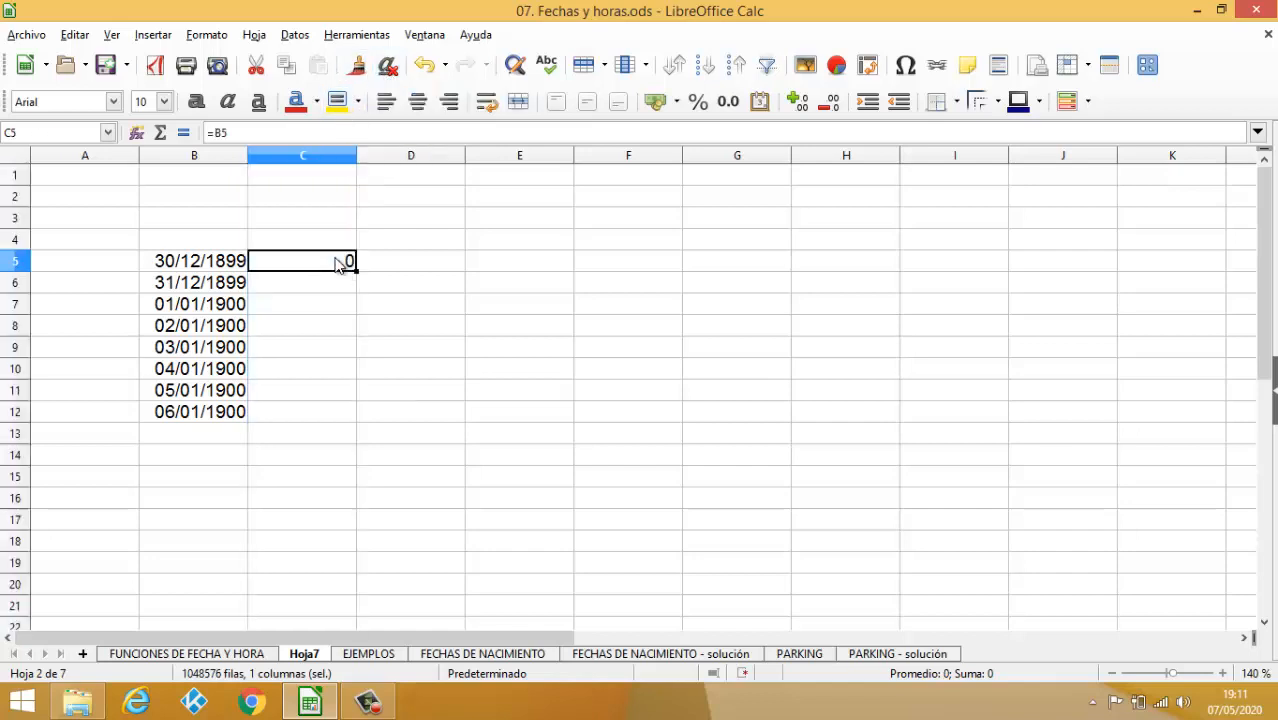
pyautogui.doubleClick(353, 267)
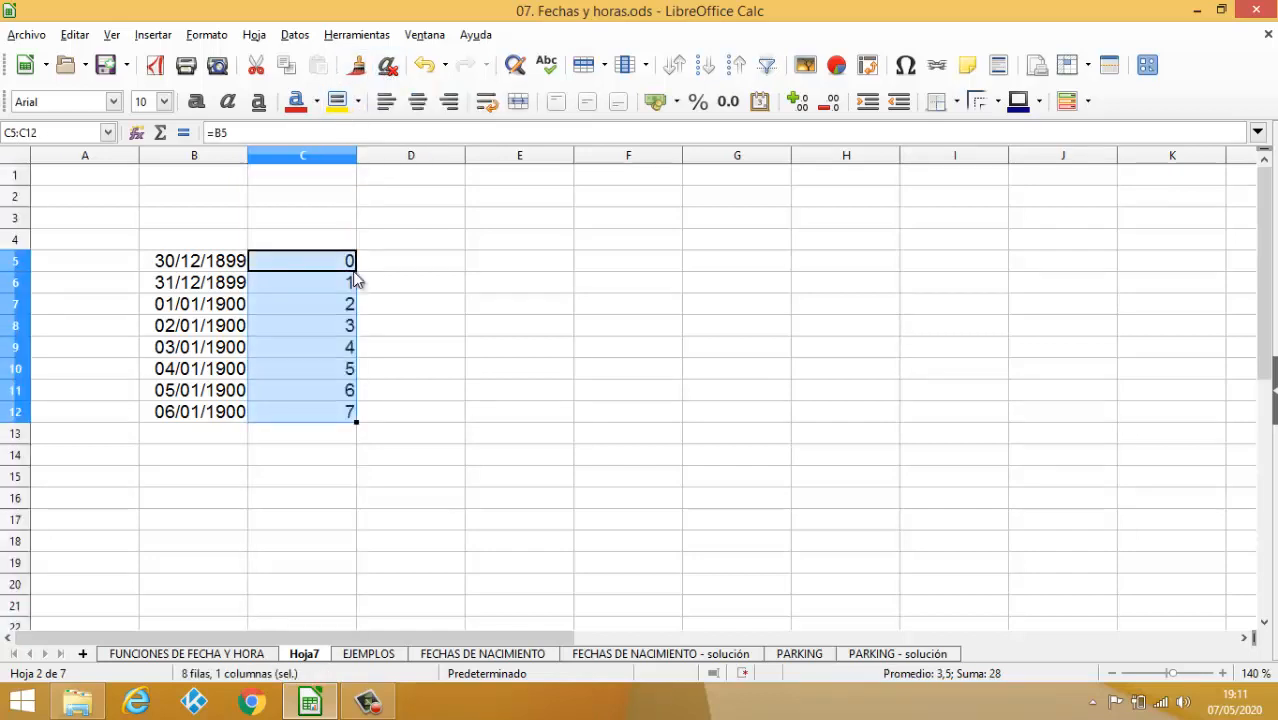
# - Extend the date series upward from B5 to B1 and the C5 formula upward to C1
pyautogui.click(222, 268)
pyautogui.moveTo(247, 270); pyautogui.dragTo(242, 173)
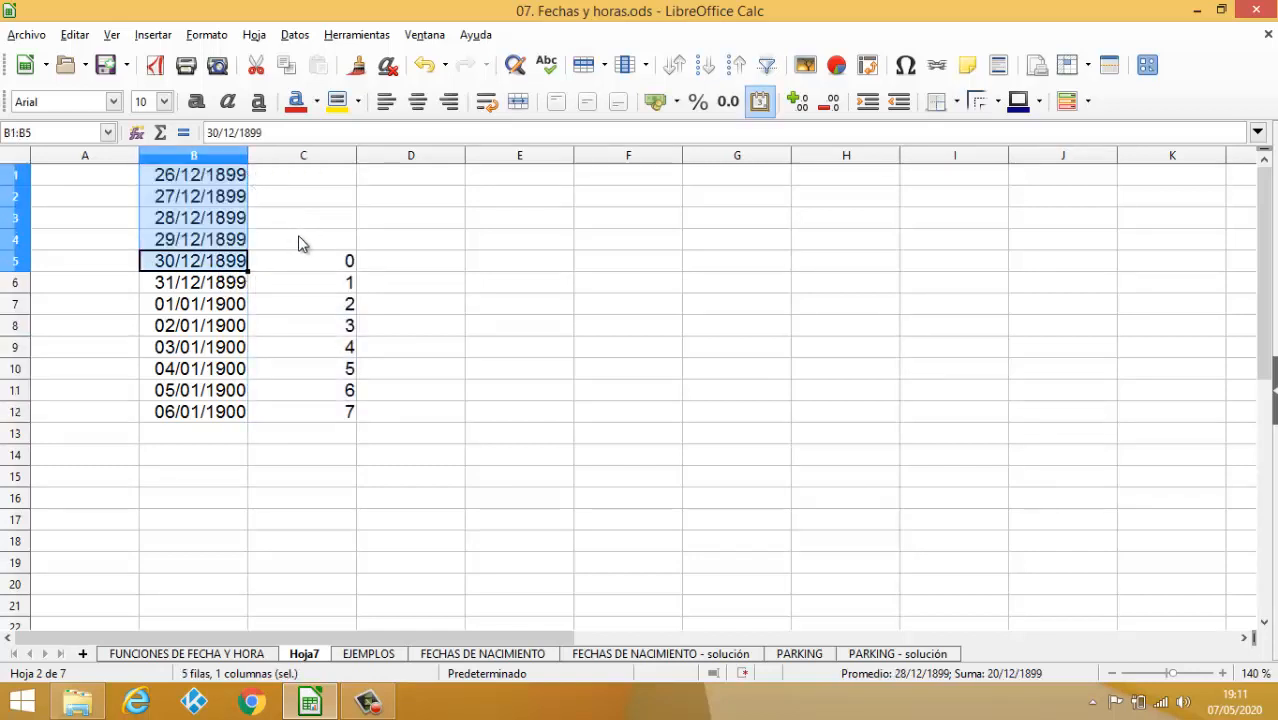
pyautogui.click(321, 262)
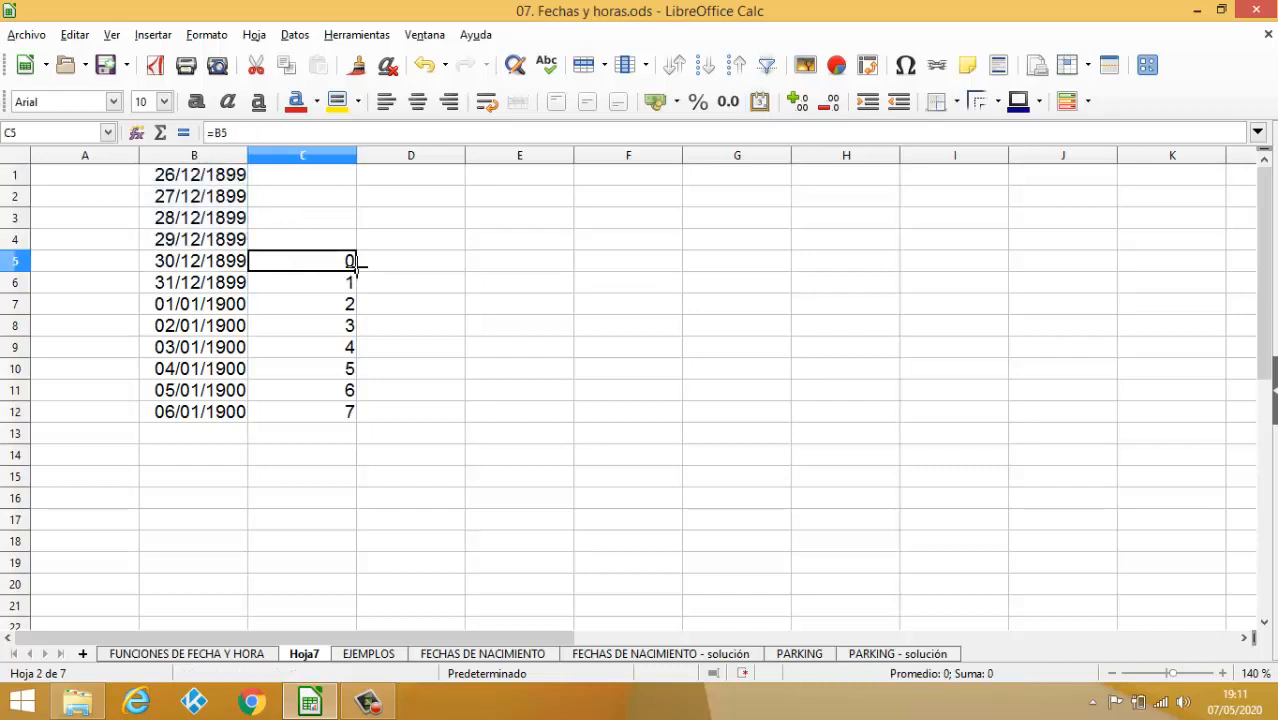
pyautogui.moveTo(356, 266); pyautogui.dragTo(358, 168)
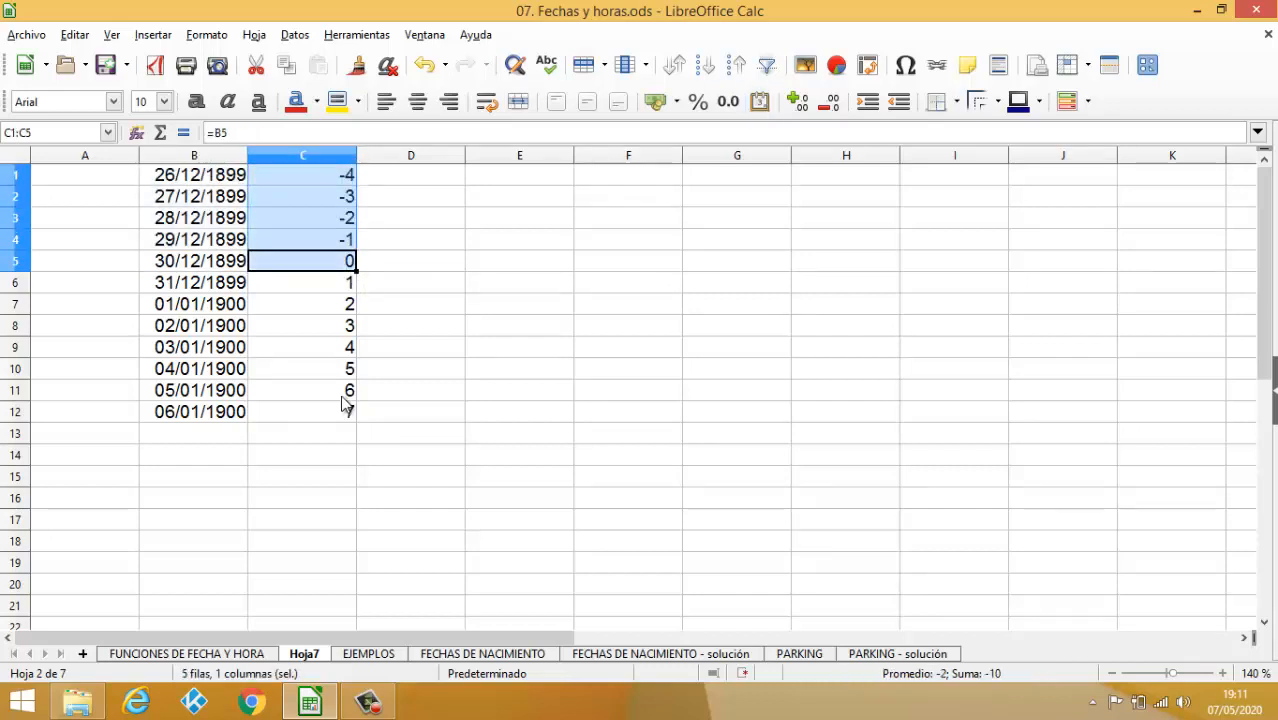
pyautogui.click(331, 432)
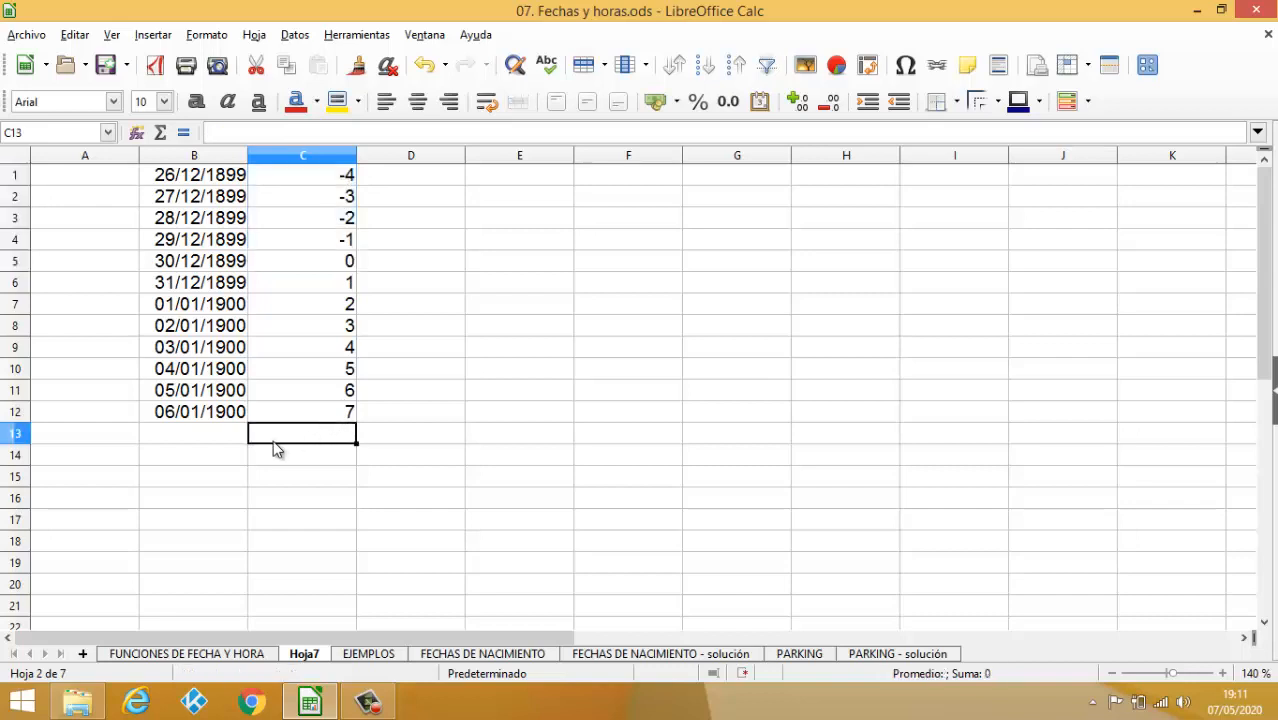
# - Enter the date 25/08/1995 in cell B14
pyautogui.click(227, 458)
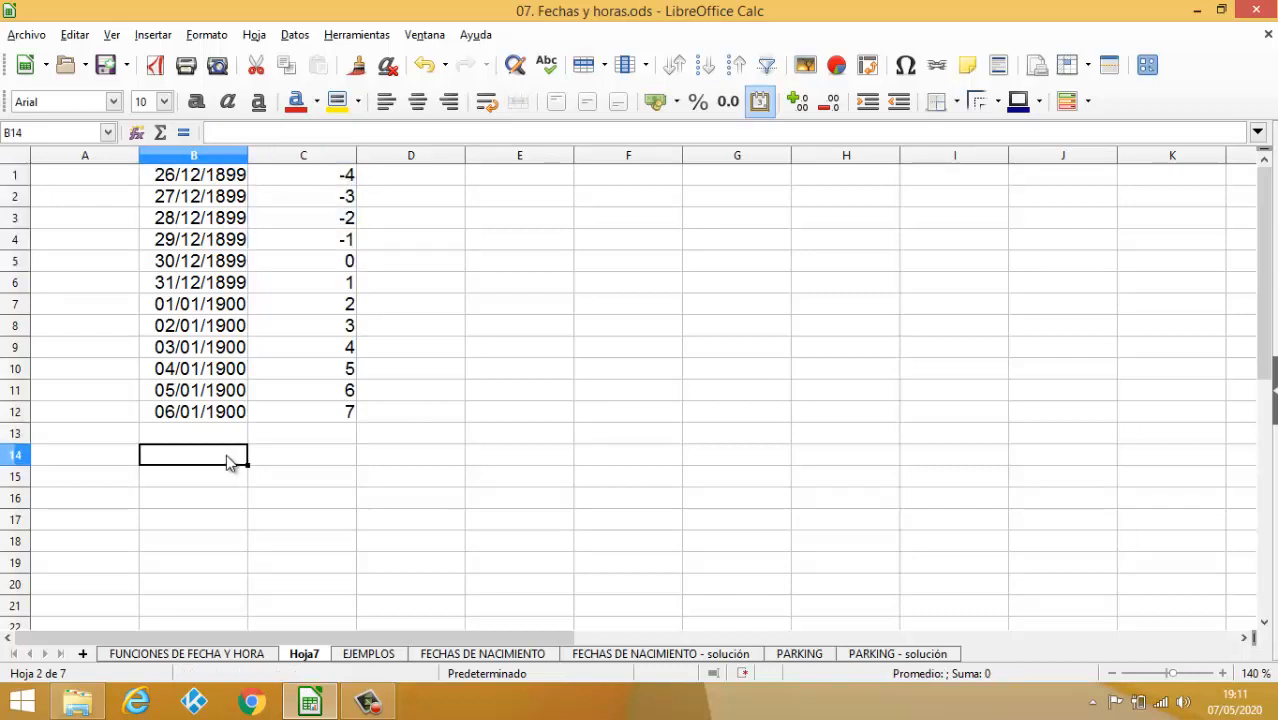
pyautogui.write('25/08/')
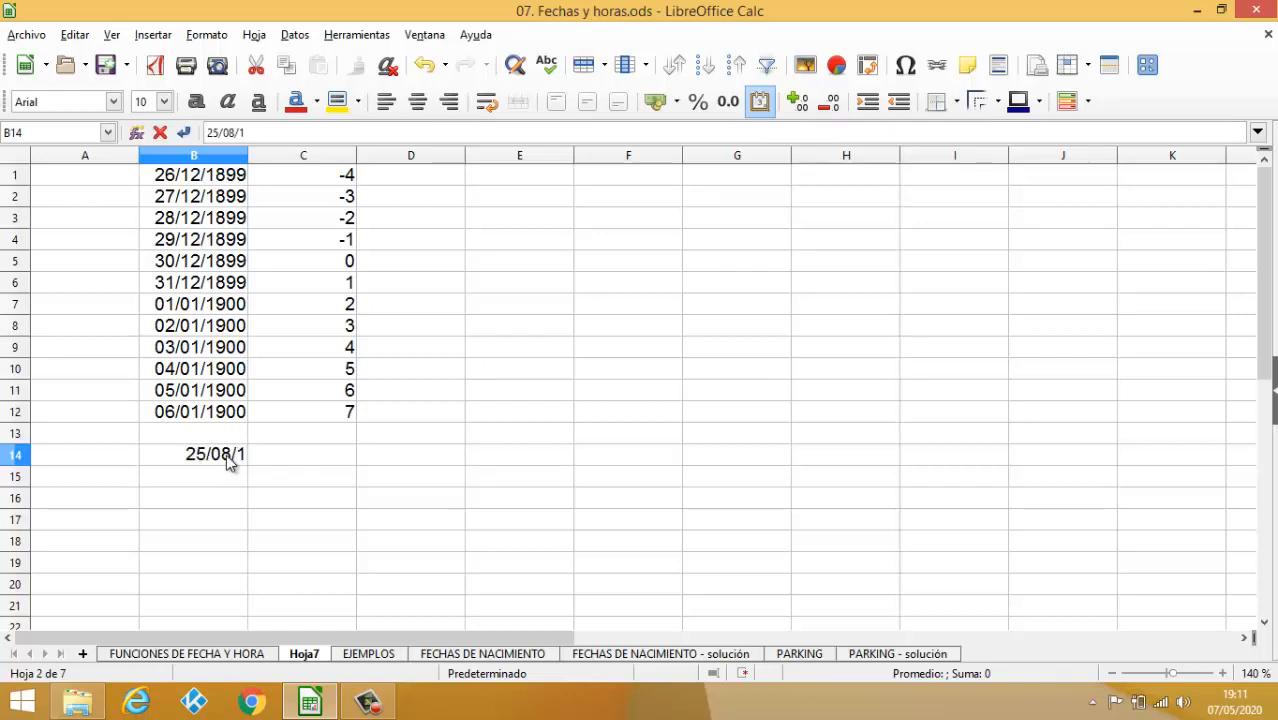
pyautogui.write('1995')
pyautogui.press('Return')
# - Enter the formula =B14 in C14 and clear that cell's direct formatting to show the date as a number
pyautogui.click(331, 455)
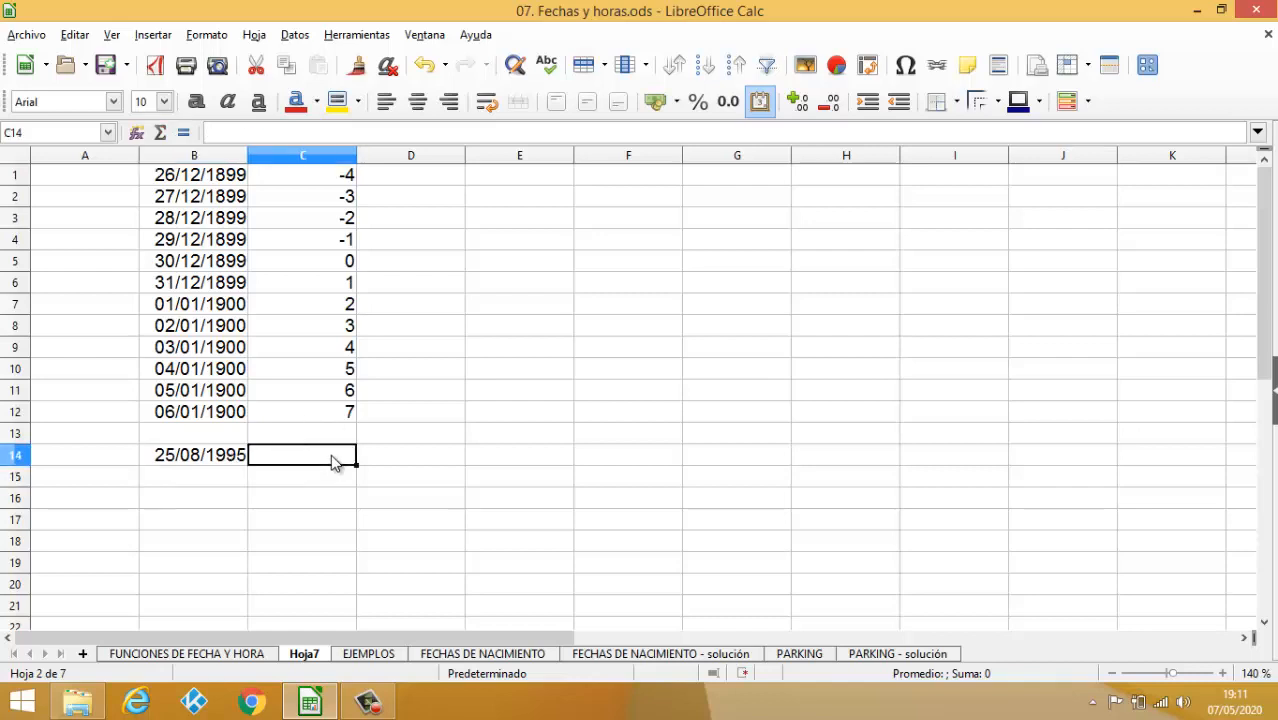
pyautogui.write('=')
pyautogui.click(173, 459)
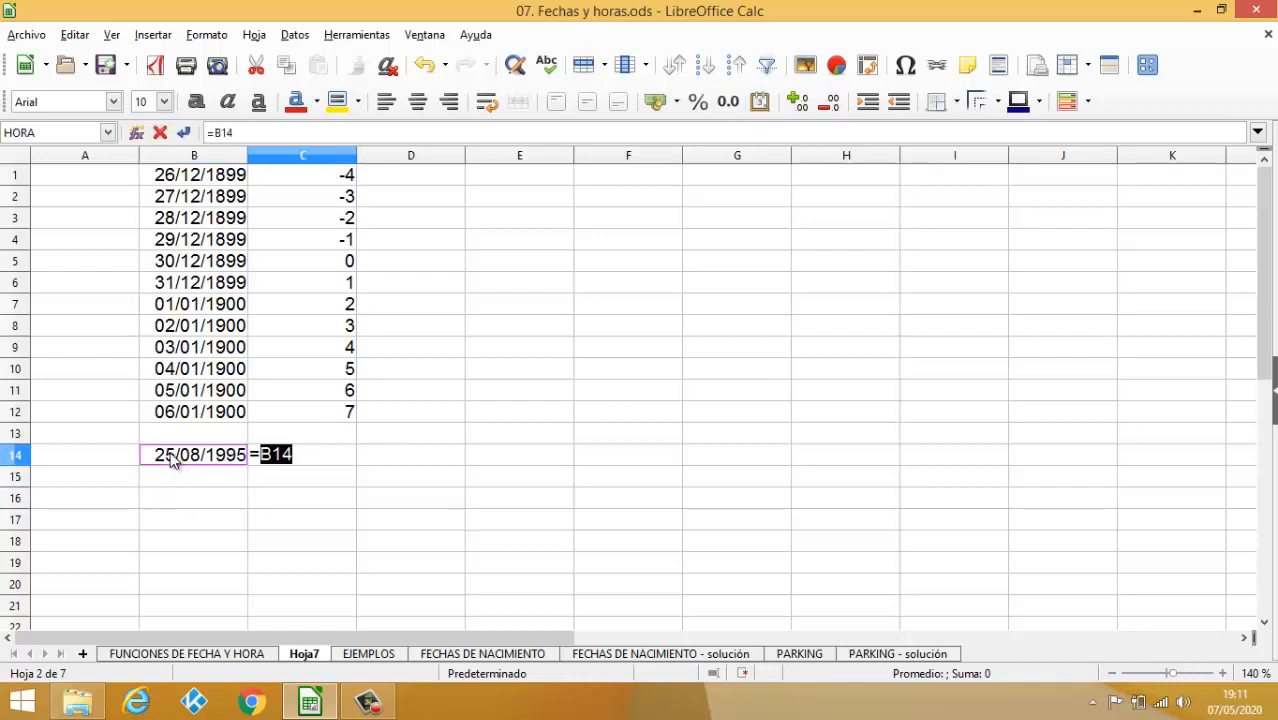
pyautogui.press('Return')
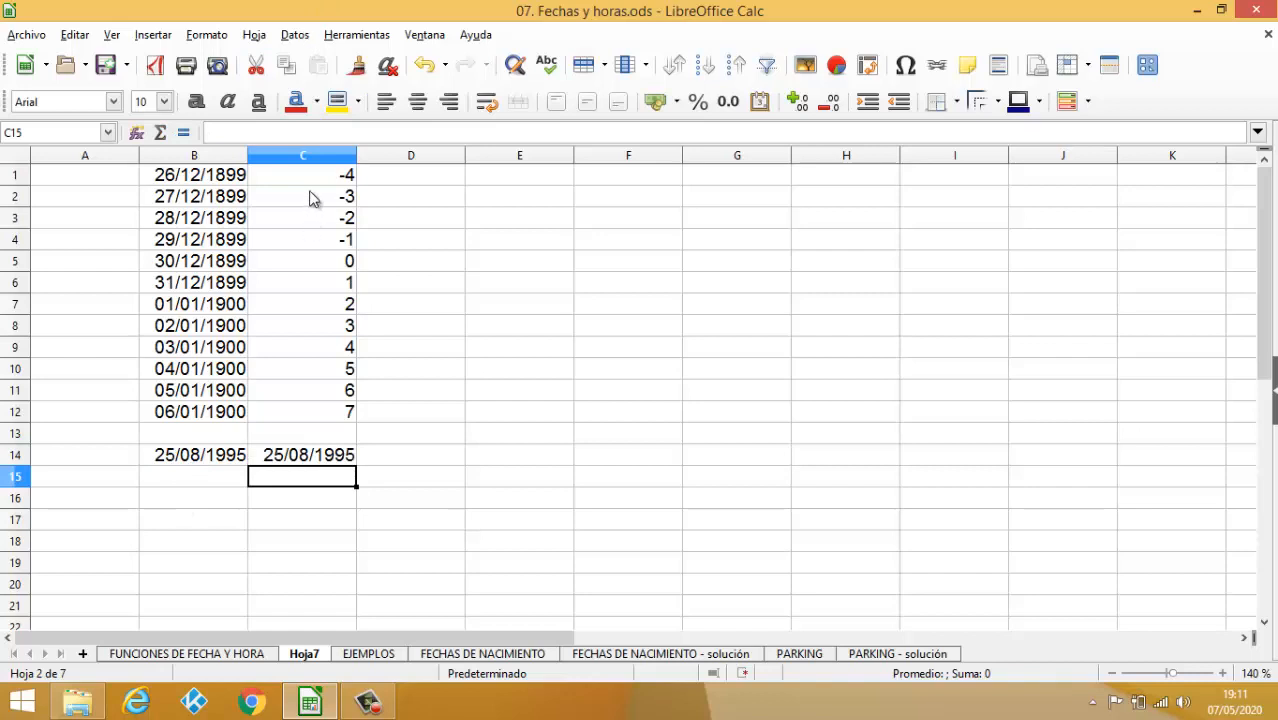
pyautogui.click(314, 460)
pyautogui.doubleClick(314, 460)
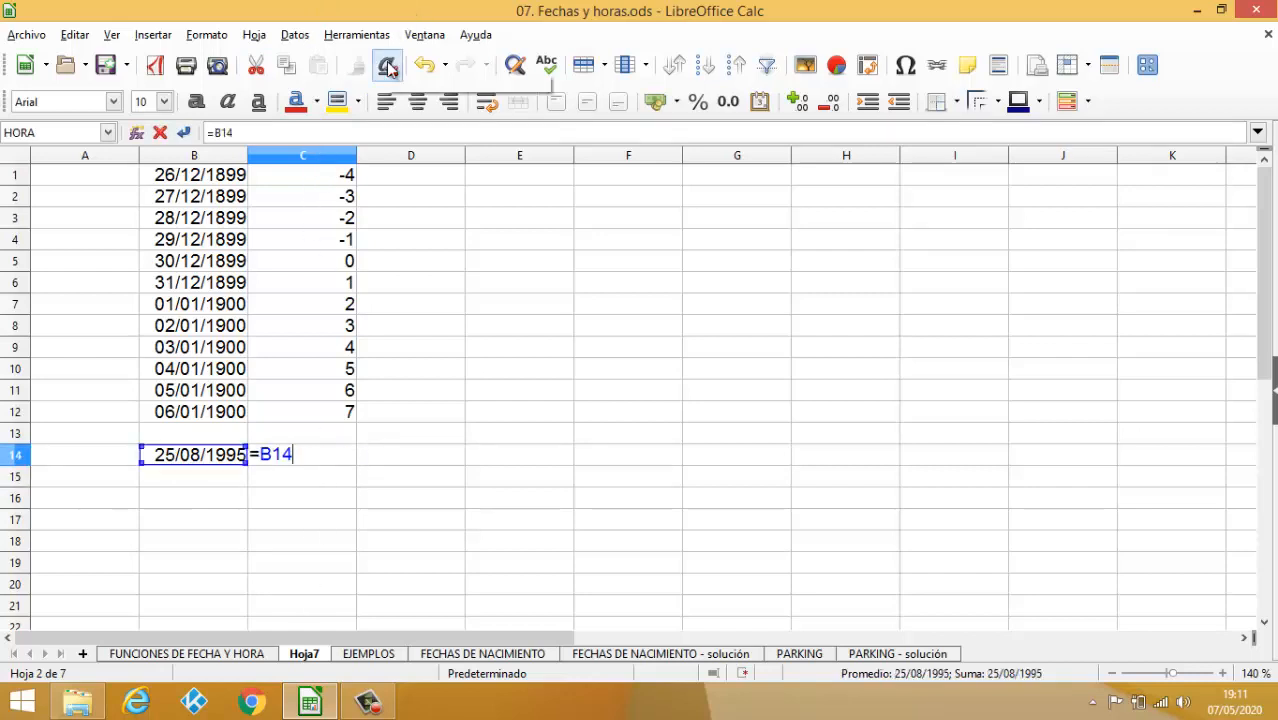
pyautogui.click(388, 66)
pyautogui.click(388, 66)
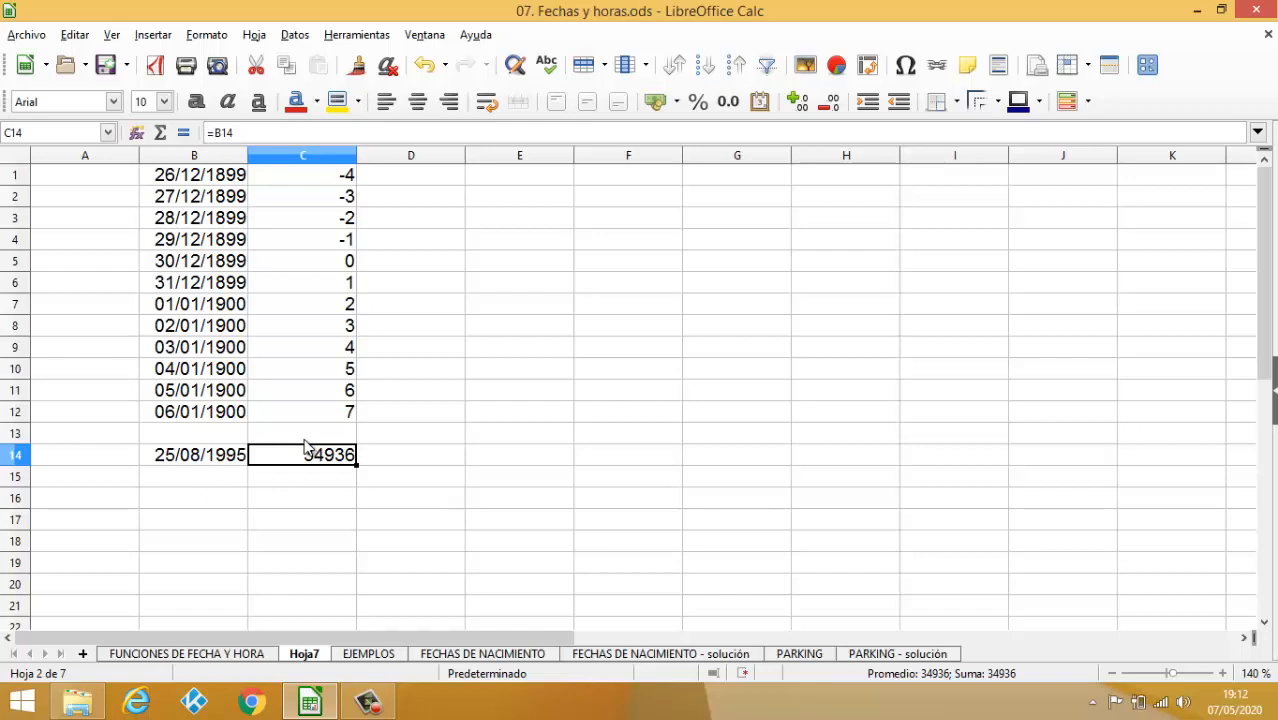
# - In C16, calculate the date 125 days after the one in B14 with the formula =B14+125
pyautogui.click(282, 500)
pyautogui.write('=')
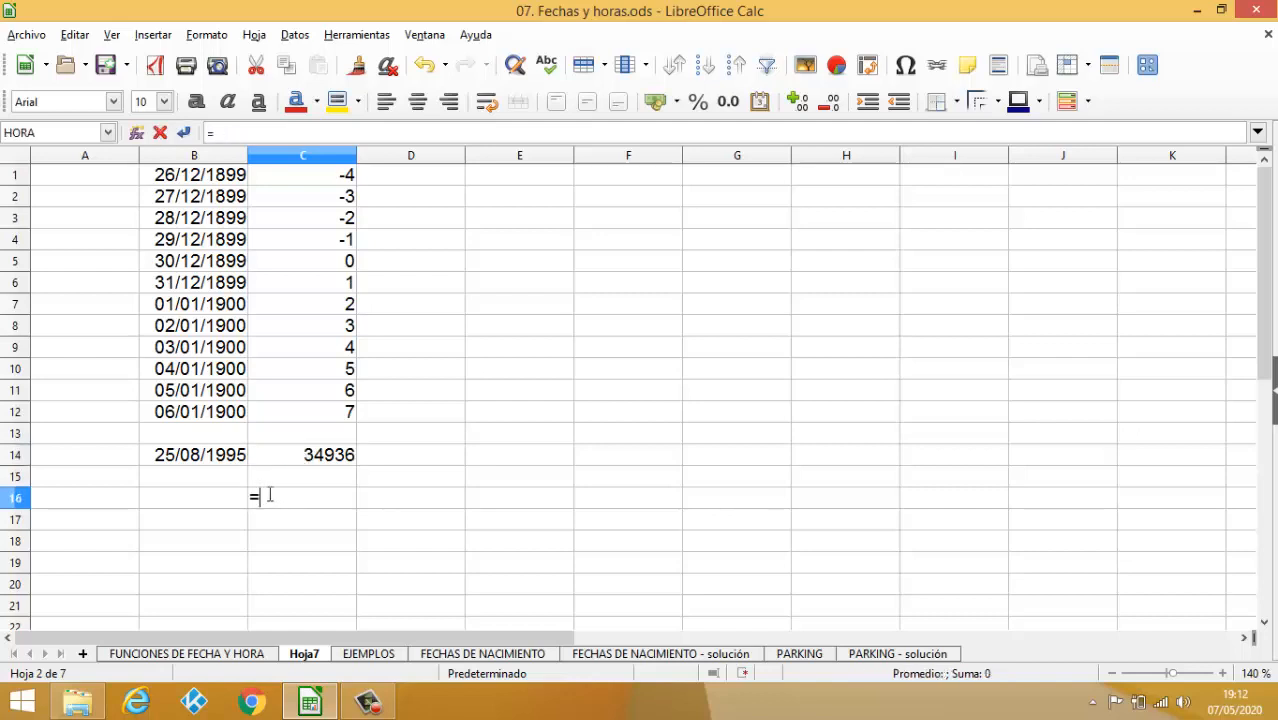
pyautogui.click(207, 459)
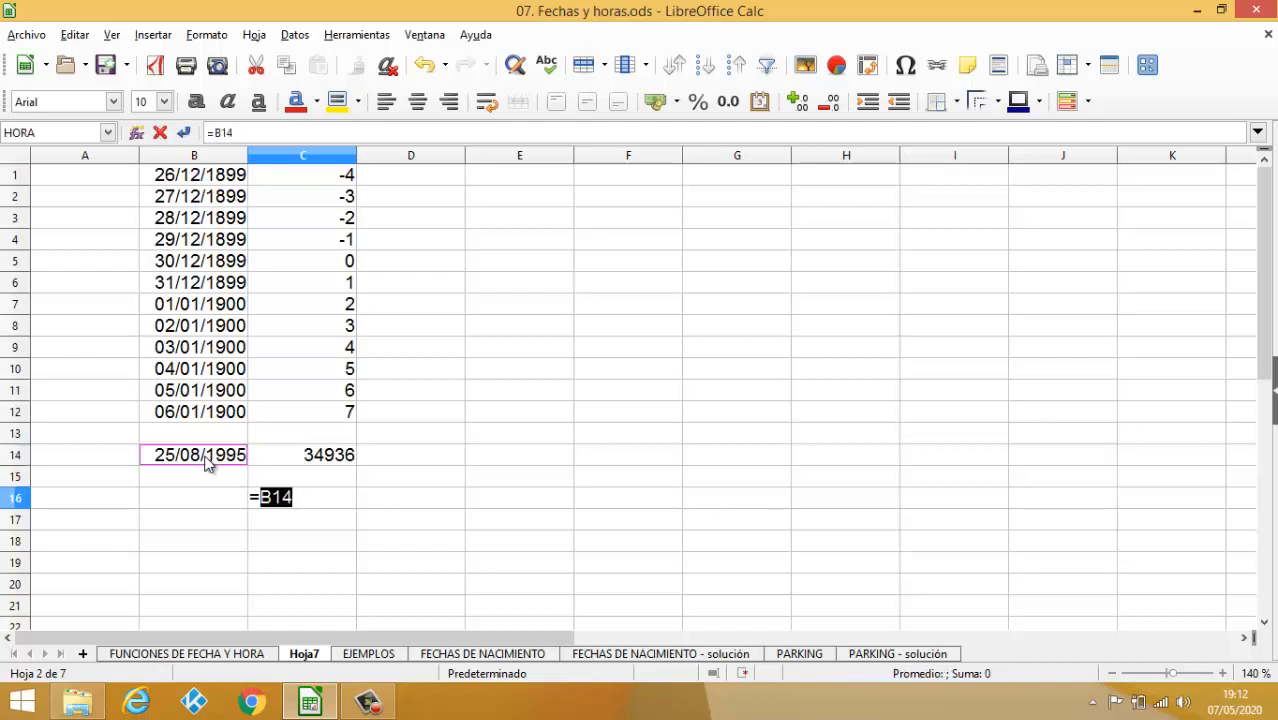
pyautogui.write('+')
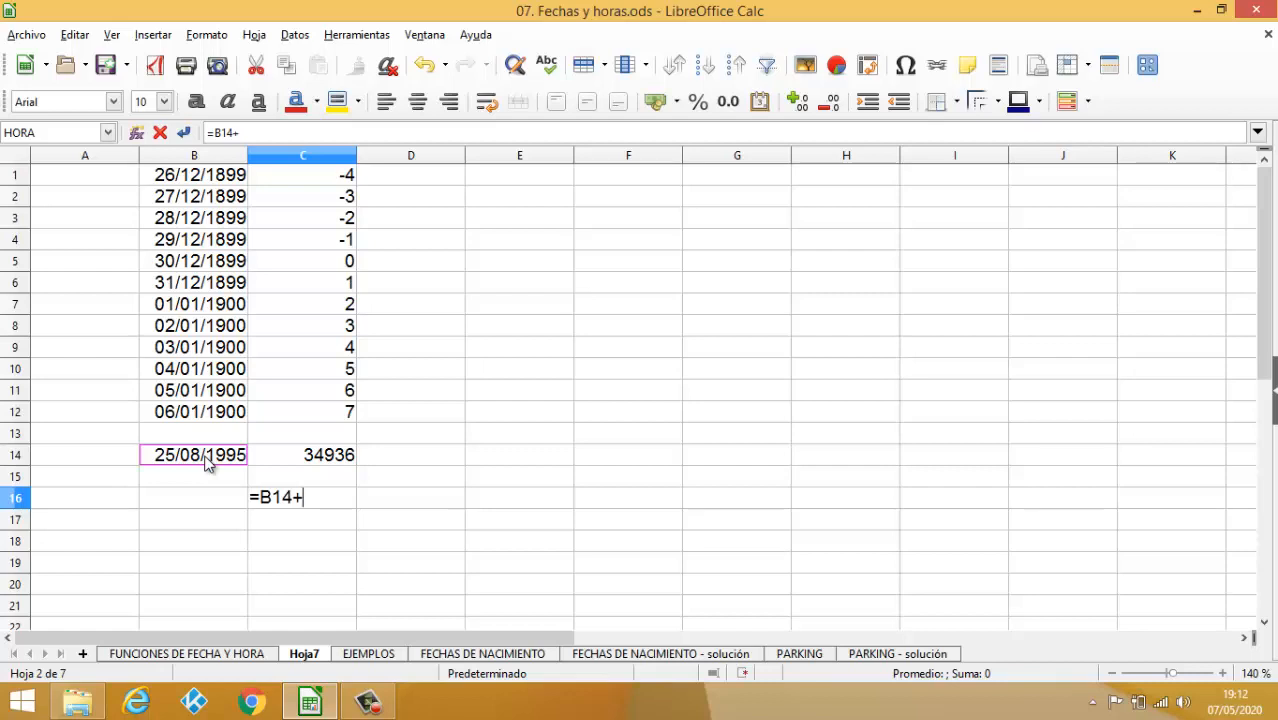
pyautogui.write('125')
pyautogui.press('Return')
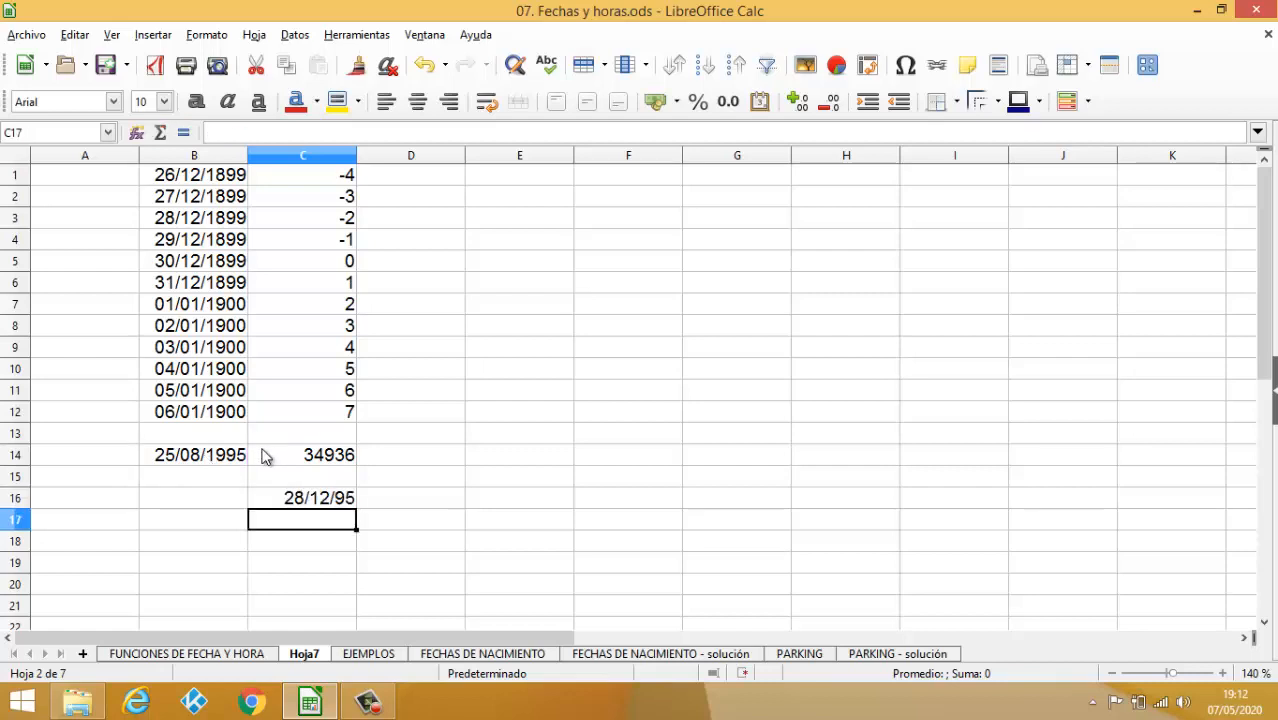
pyautogui.click(278, 496)
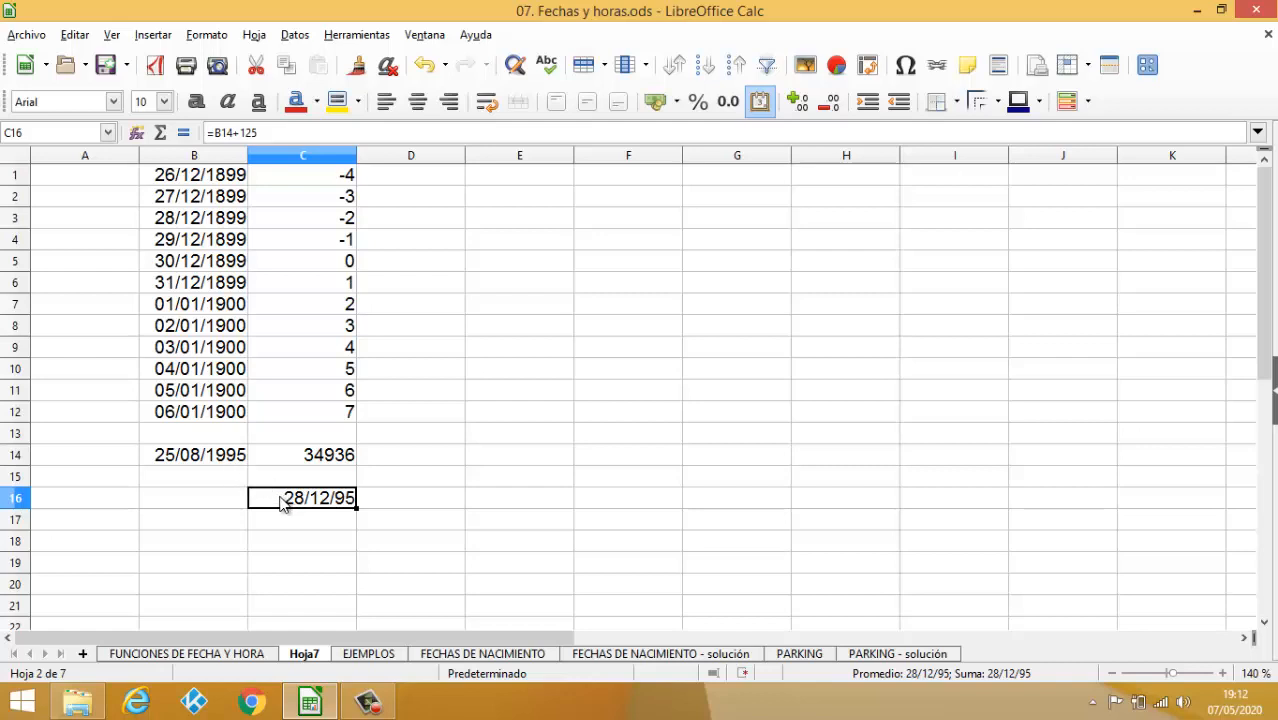
# - In B17, calculate the days between the two dates with =C16-B14 and clear the cell's direct formatting to show a number
pyautogui.click(234, 522)
pyautogui.write('=')
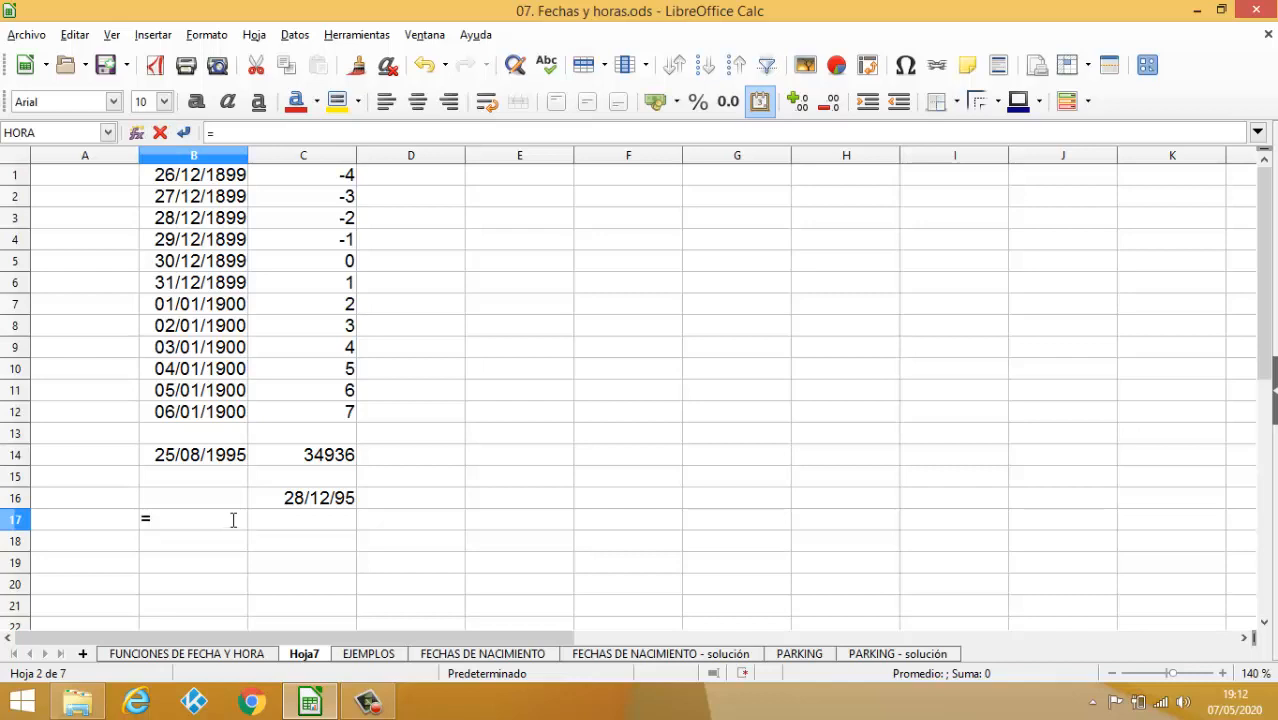
pyautogui.click(227, 462)
pyautogui.click(296, 506)
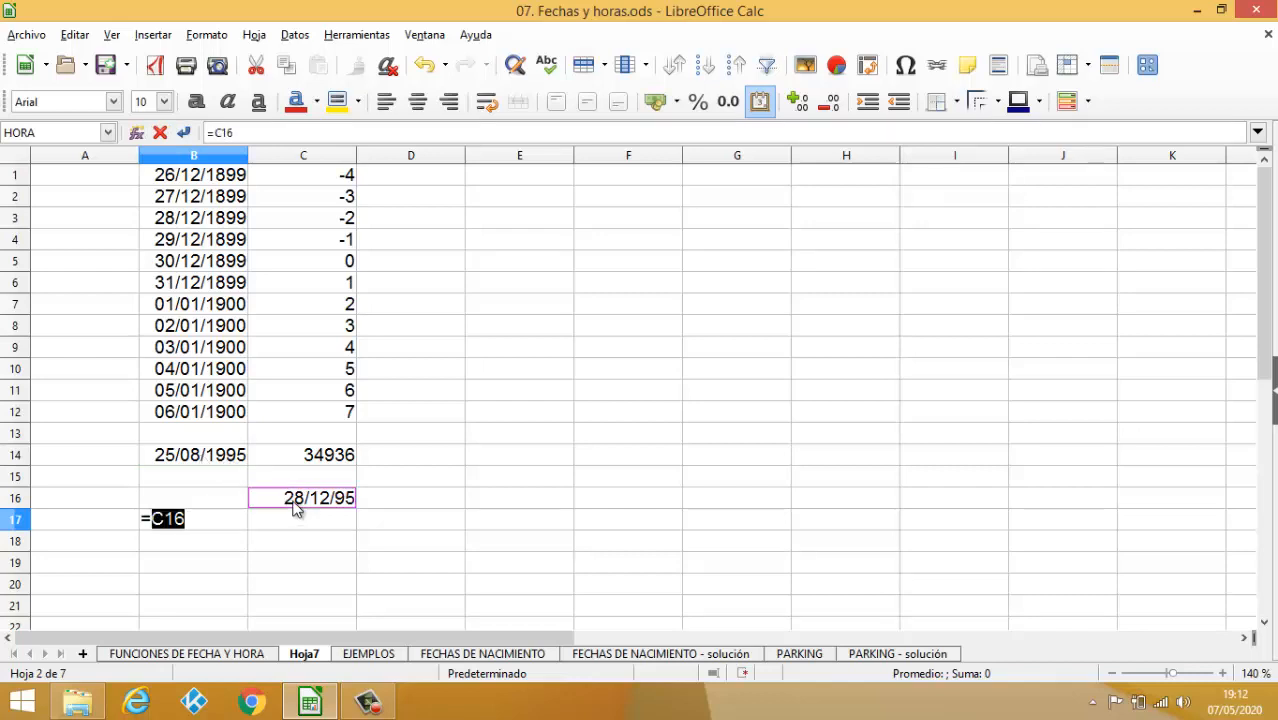
pyautogui.write('-')
pyautogui.click(241, 458)
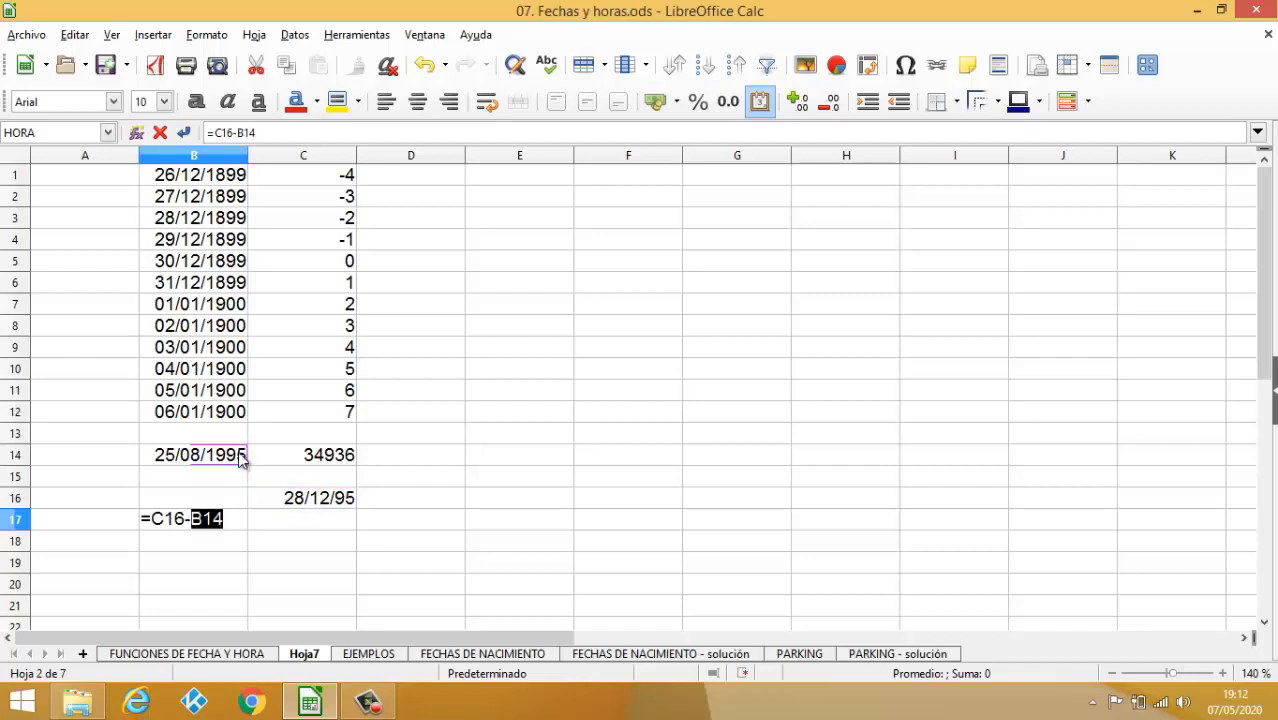
pyautogui.press('Return')
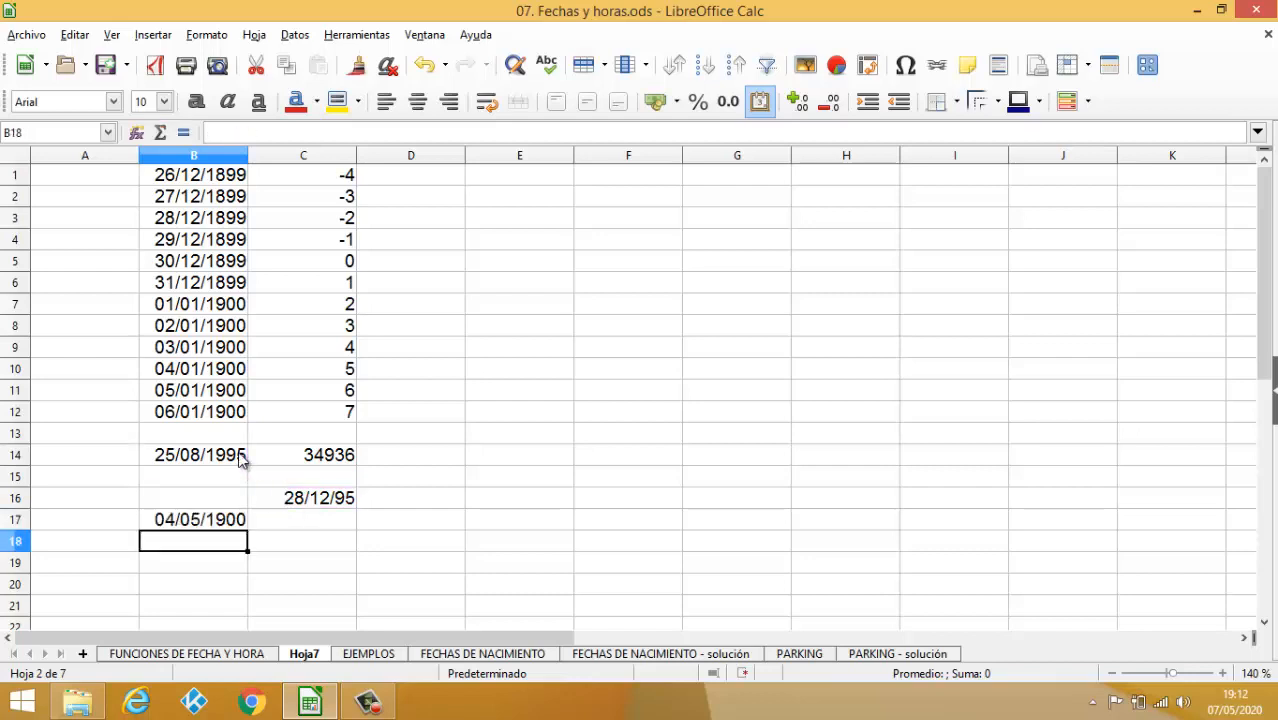
pyautogui.click(185, 518)
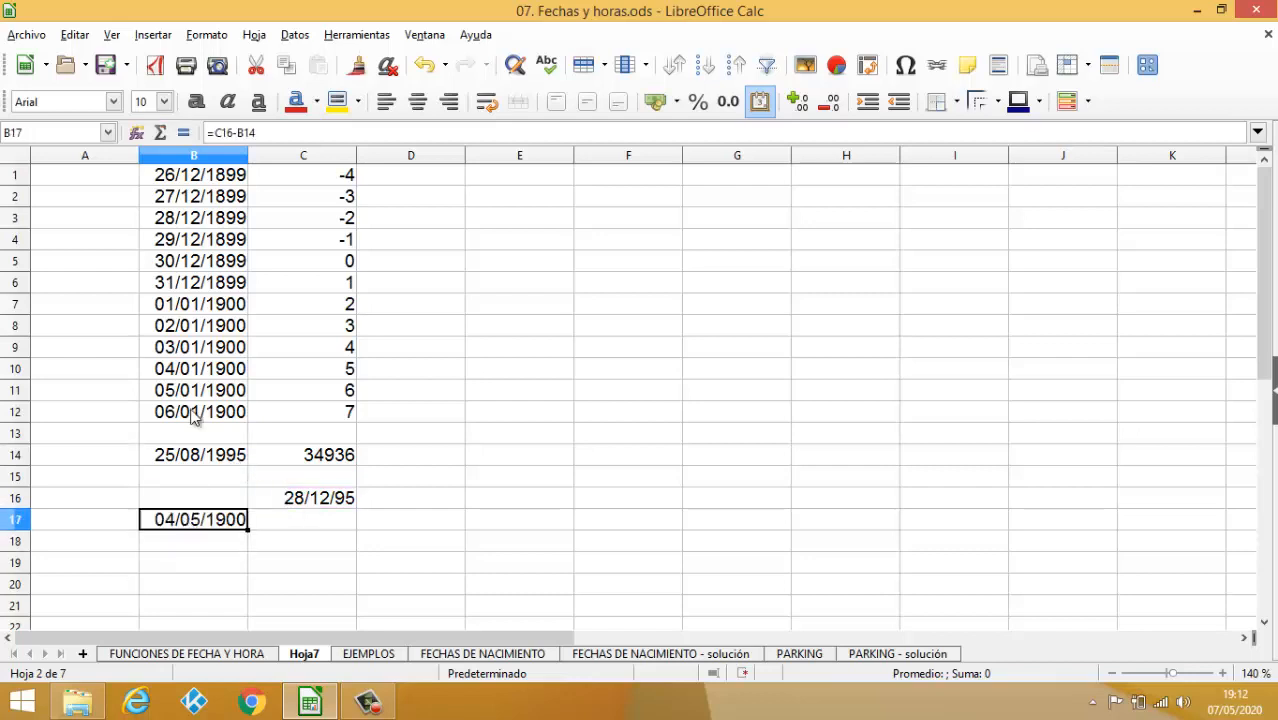
pyautogui.click(388, 66)
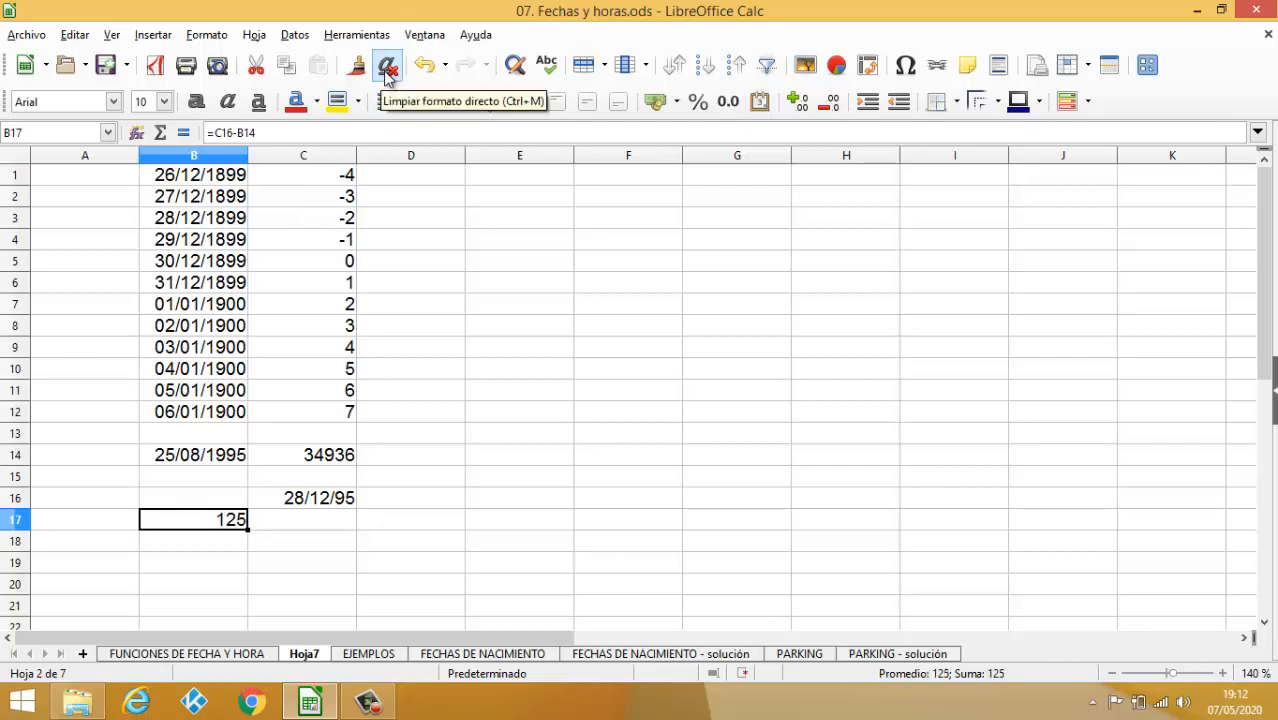
# - From the FUNCIONES DE FECHA Y HORA sheet, browse the Function Wizard's Fecha y hora category and view the AHORA description
pyautogui.click(137, 654)
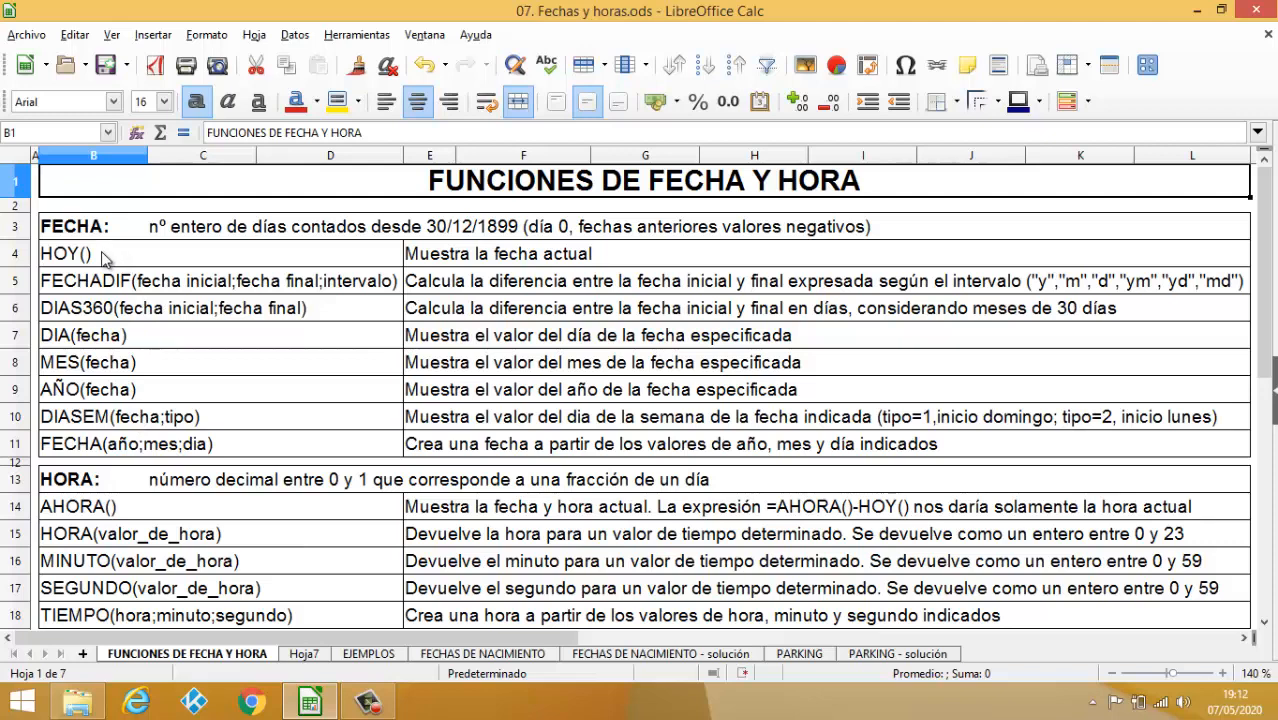
pyautogui.click(137, 134)
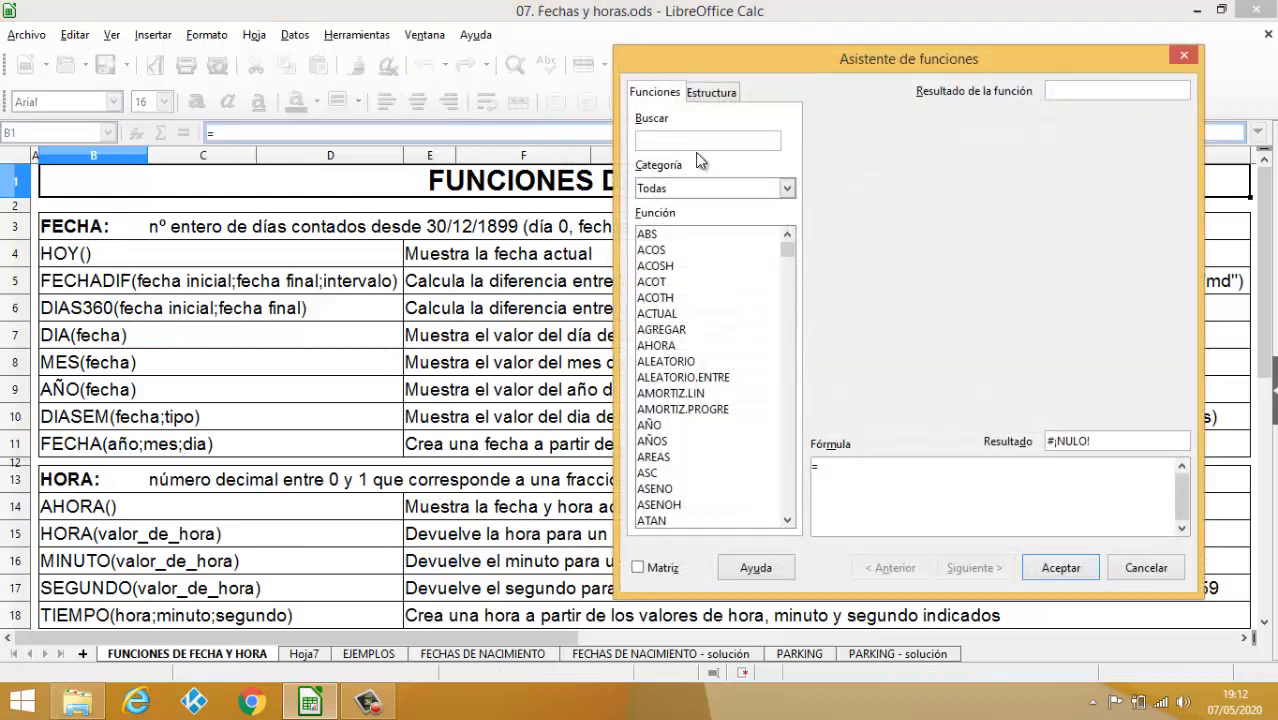
pyautogui.click(786, 190)
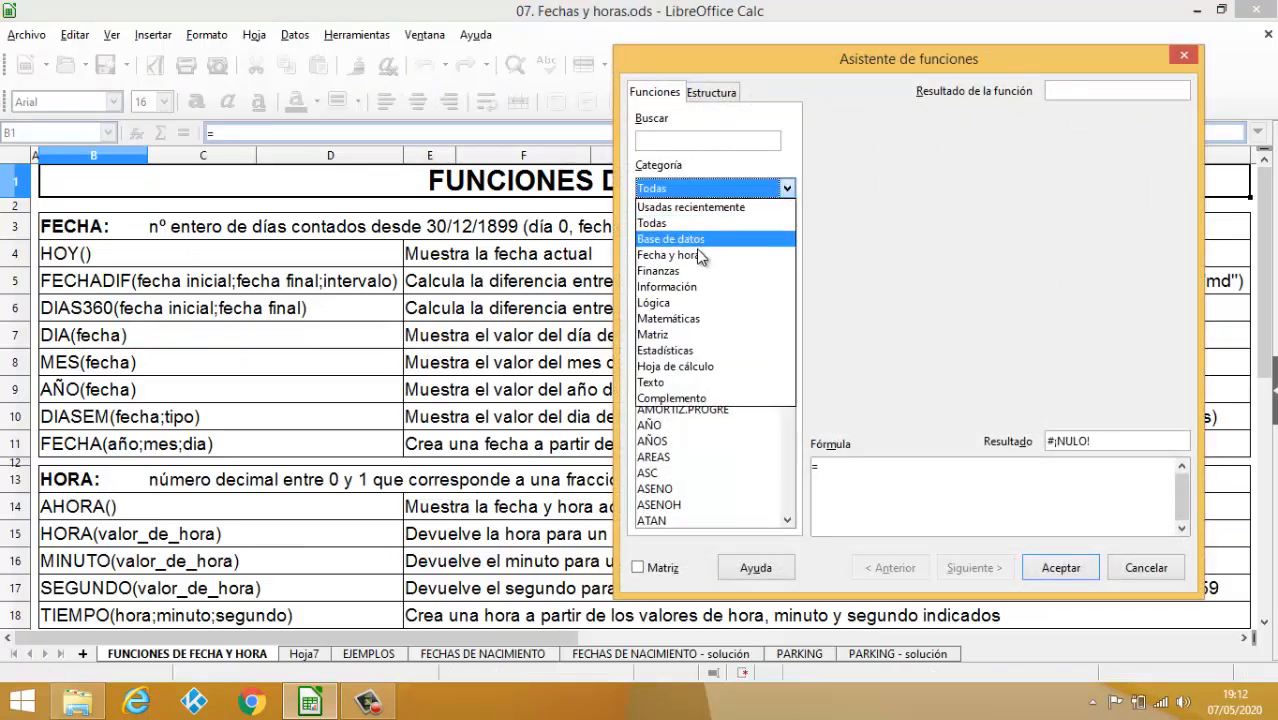
pyautogui.click(699, 251)
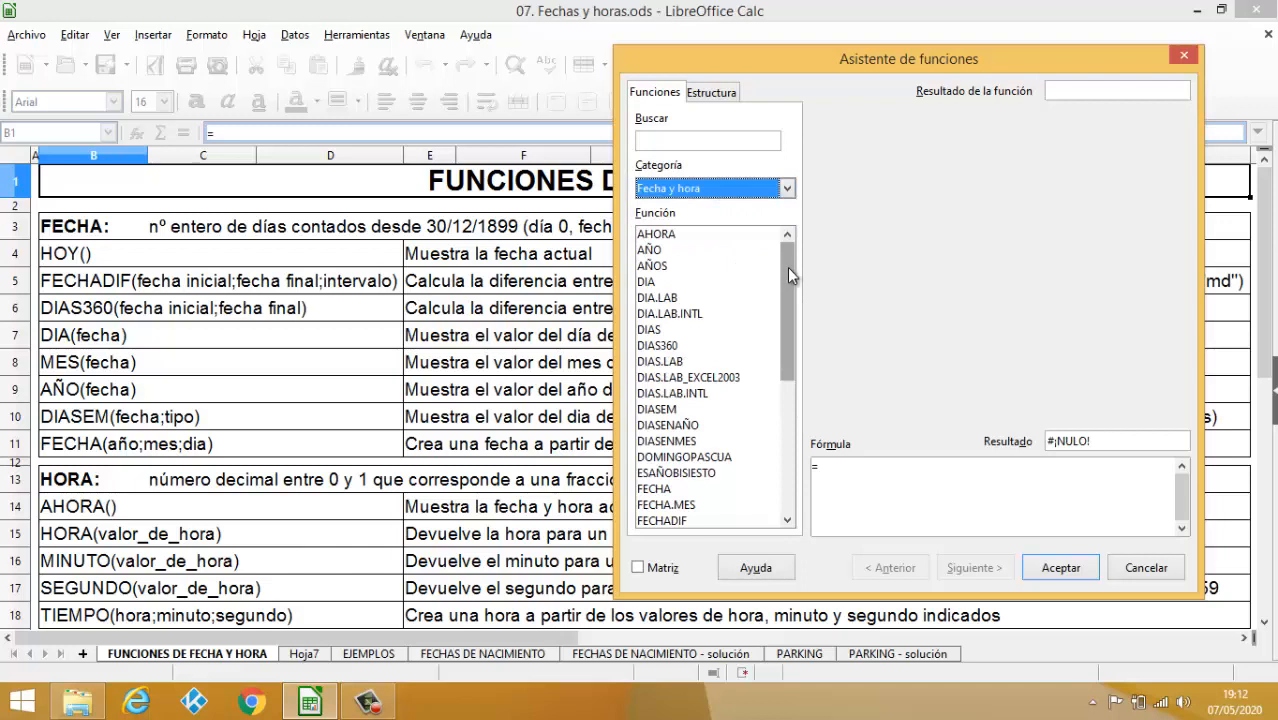
pyautogui.moveTo(787, 269)
pyautogui.mouseDown()
pyautogui.moveTo(792, 410)
pyautogui.moveTo(792, 264)
pyautogui.mouseUp()
pyautogui.click(705, 236)
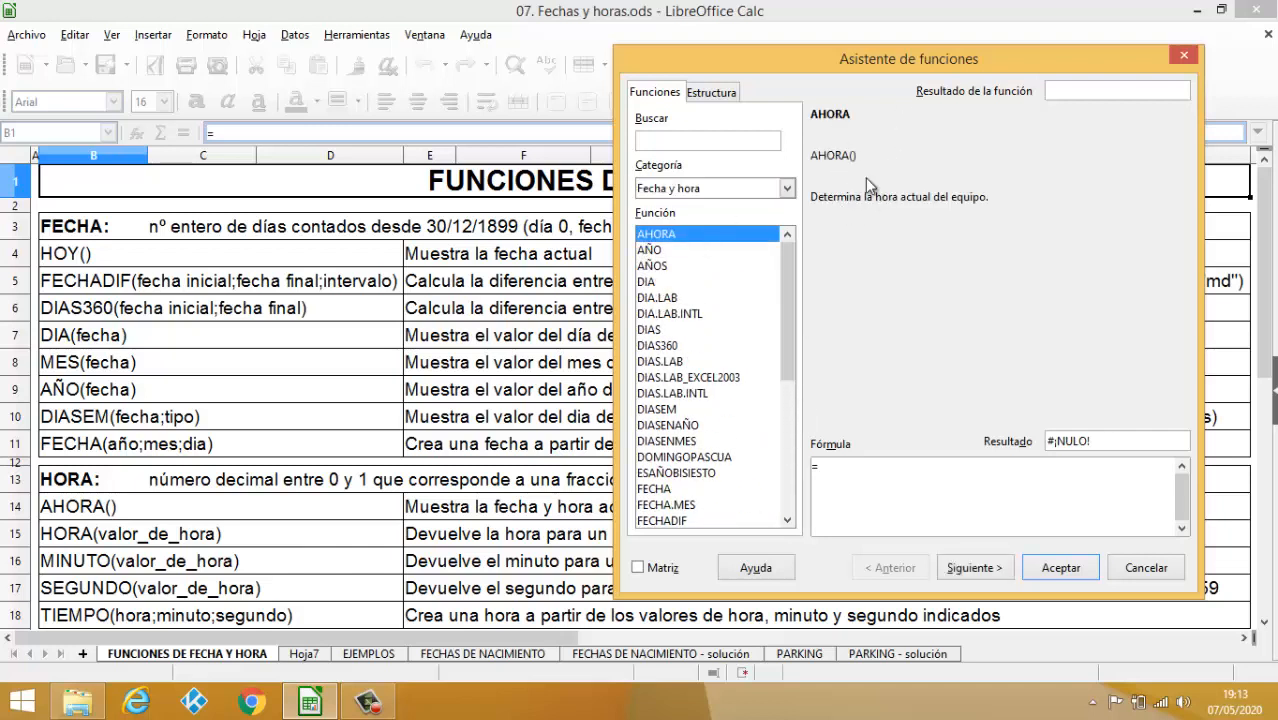
pyautogui.click(1180, 58)
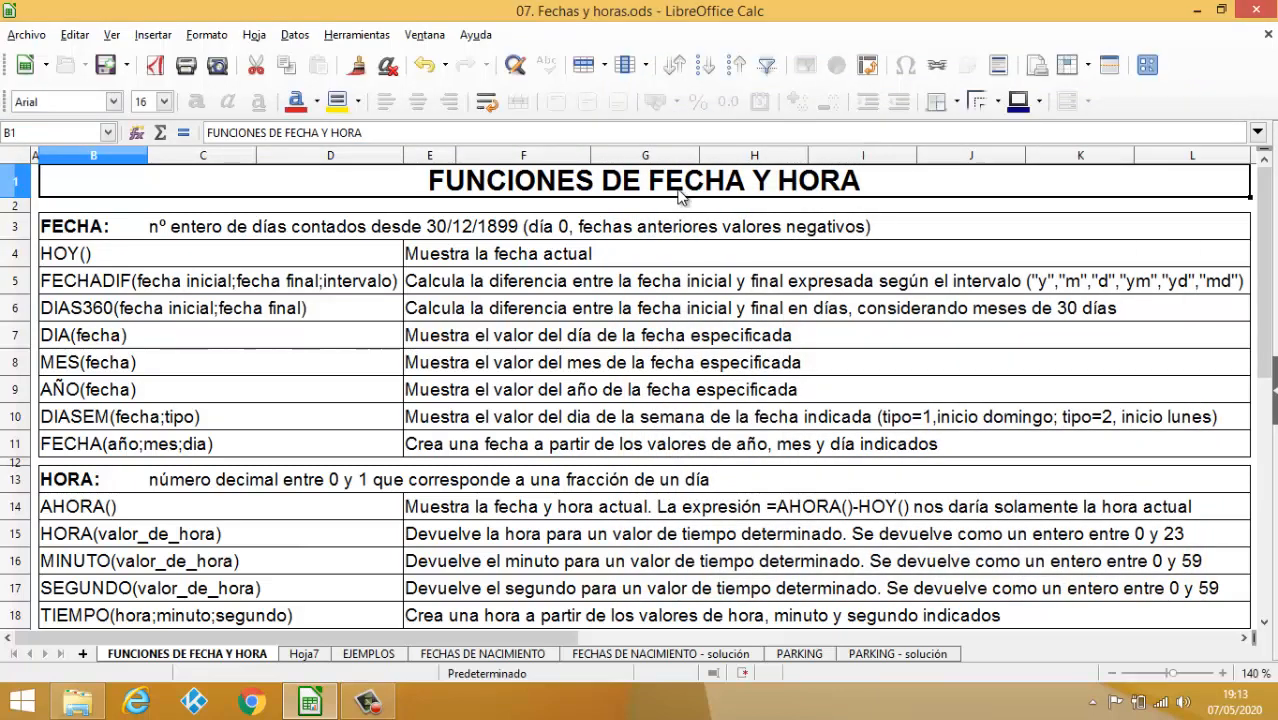
# - Review the date functions HOY, DIA, MES, AÑO, DIASEM and FECHA in the summary table
pyautogui.click(87, 262)
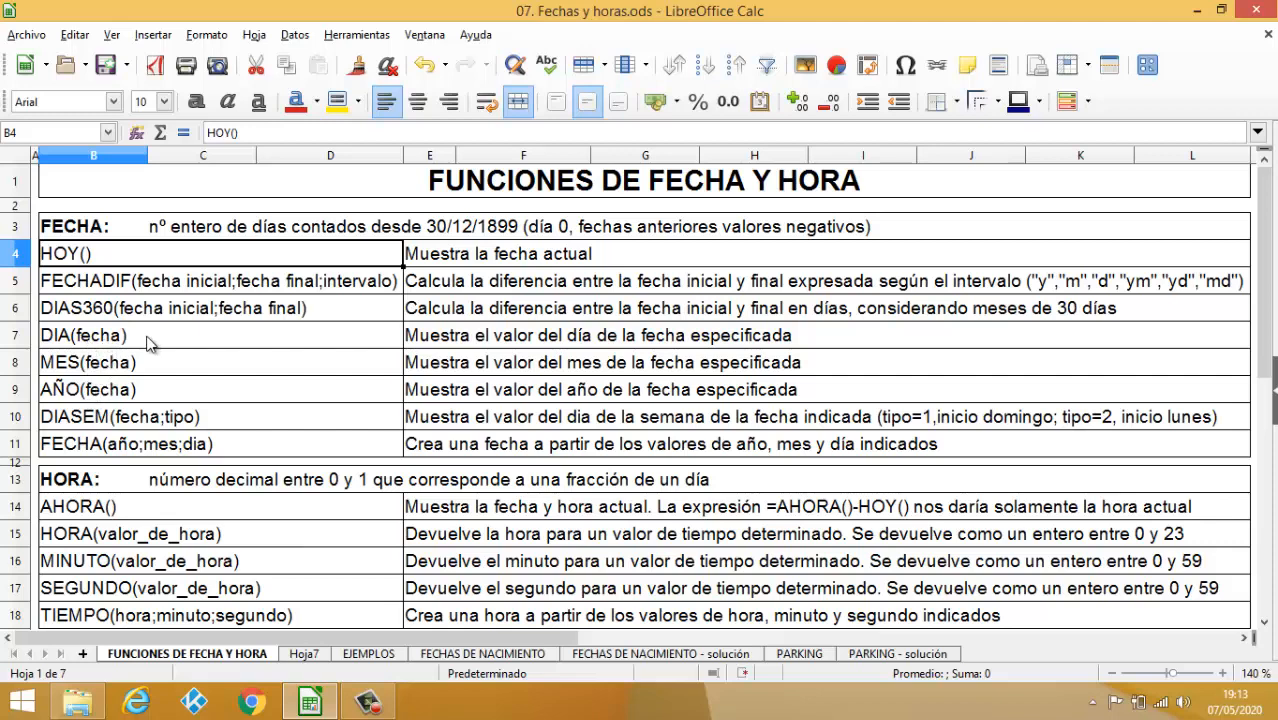
pyautogui.click(148, 344)
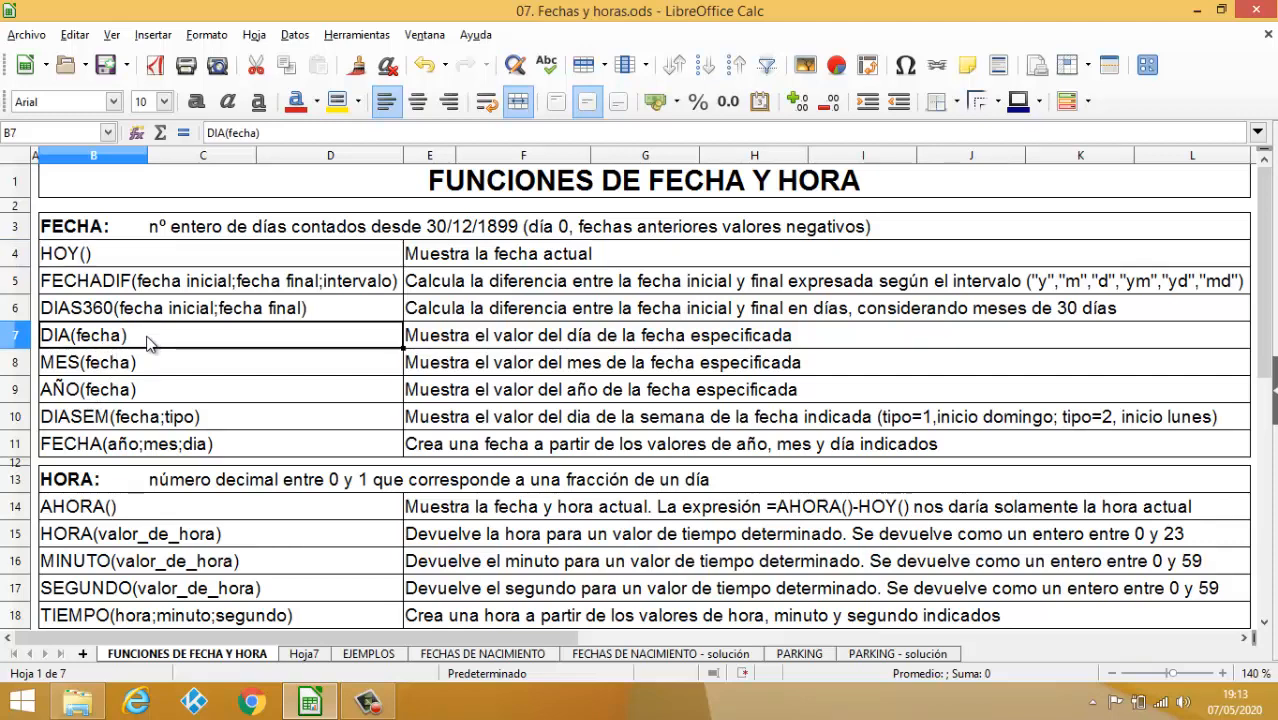
pyautogui.click(146, 363)
pyautogui.click(143, 390)
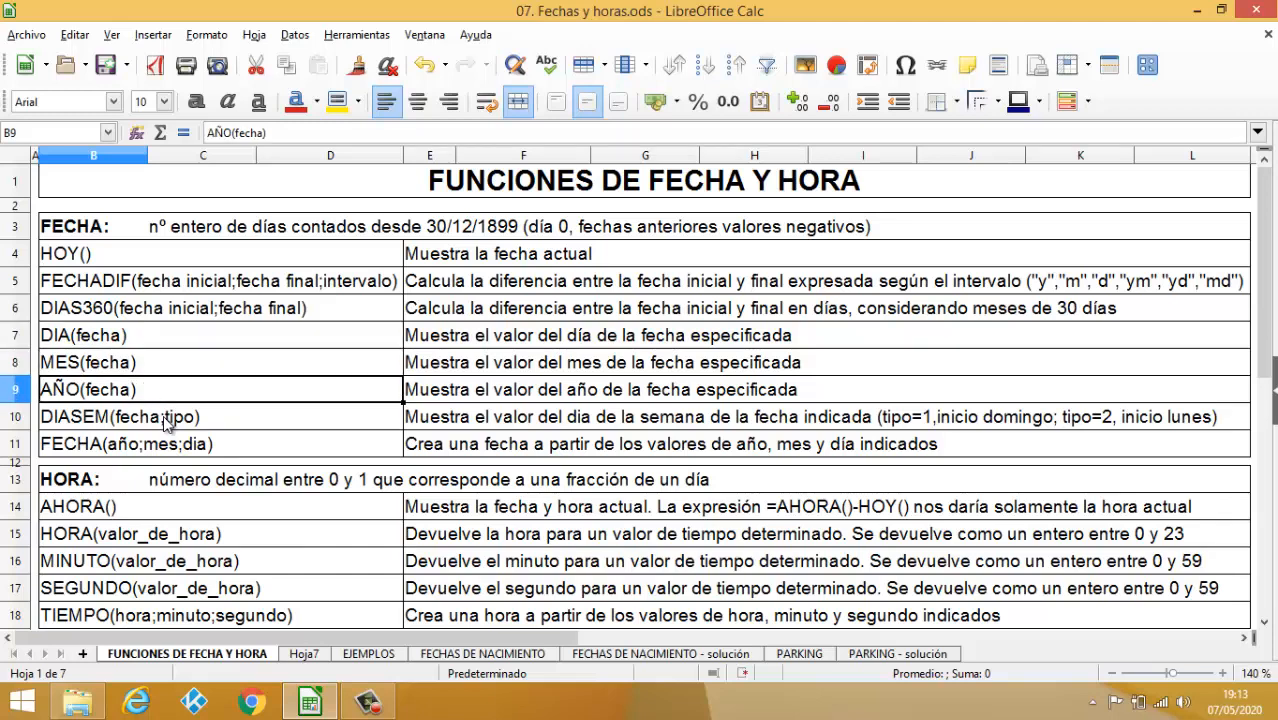
pyautogui.click(166, 421)
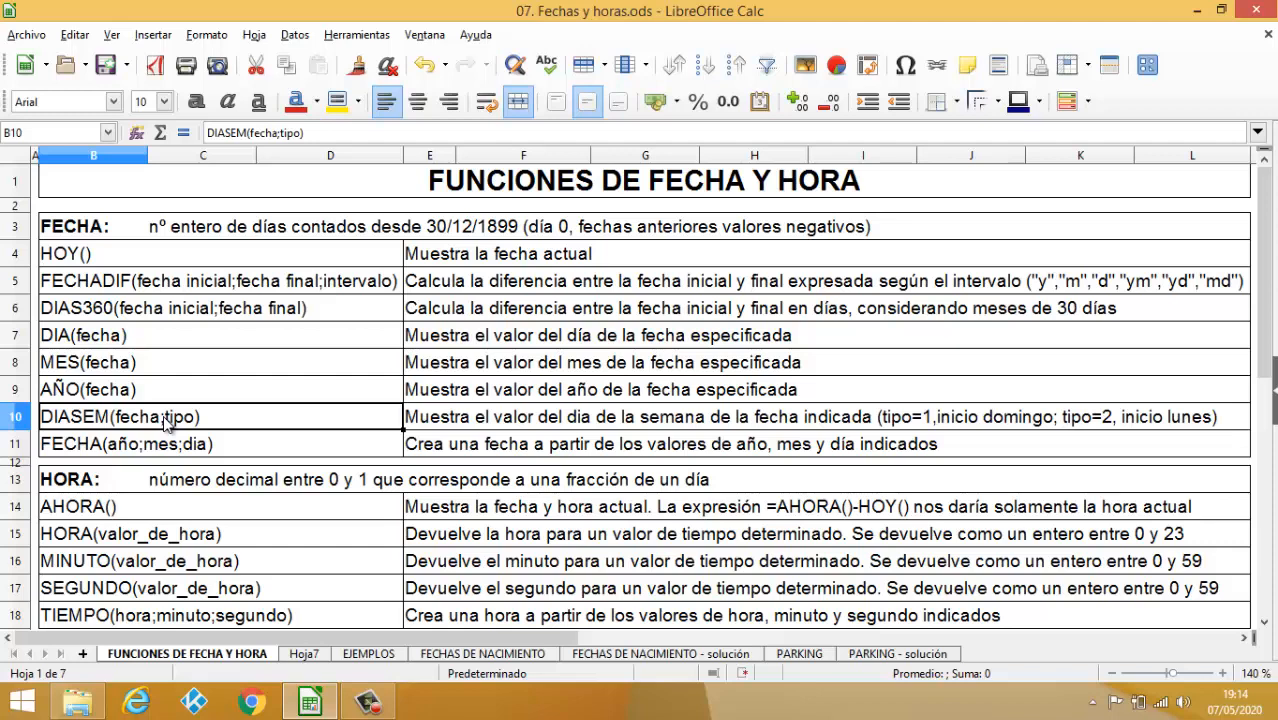
pyautogui.click(200, 451)
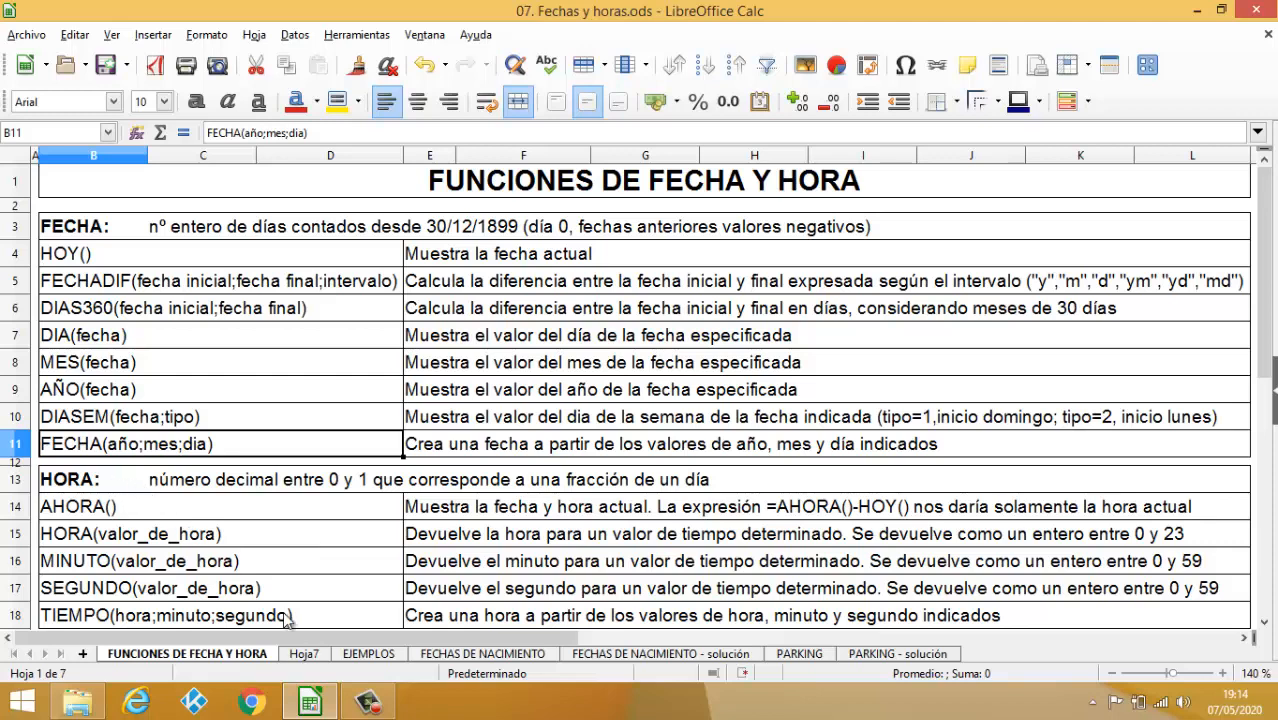
# - On sheet Hoja7, enter the times 15:56:00 in G3 and 12:00:00 in G4
pyautogui.click(302, 655)
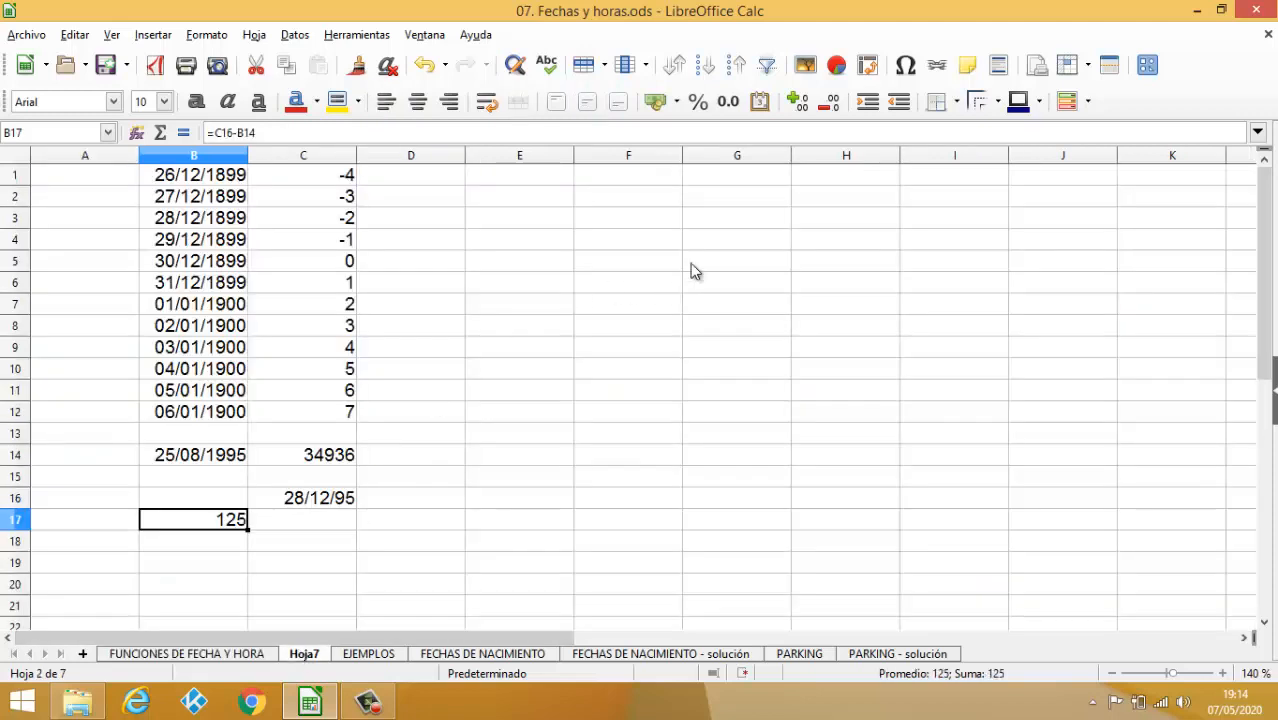
pyautogui.click(752, 218)
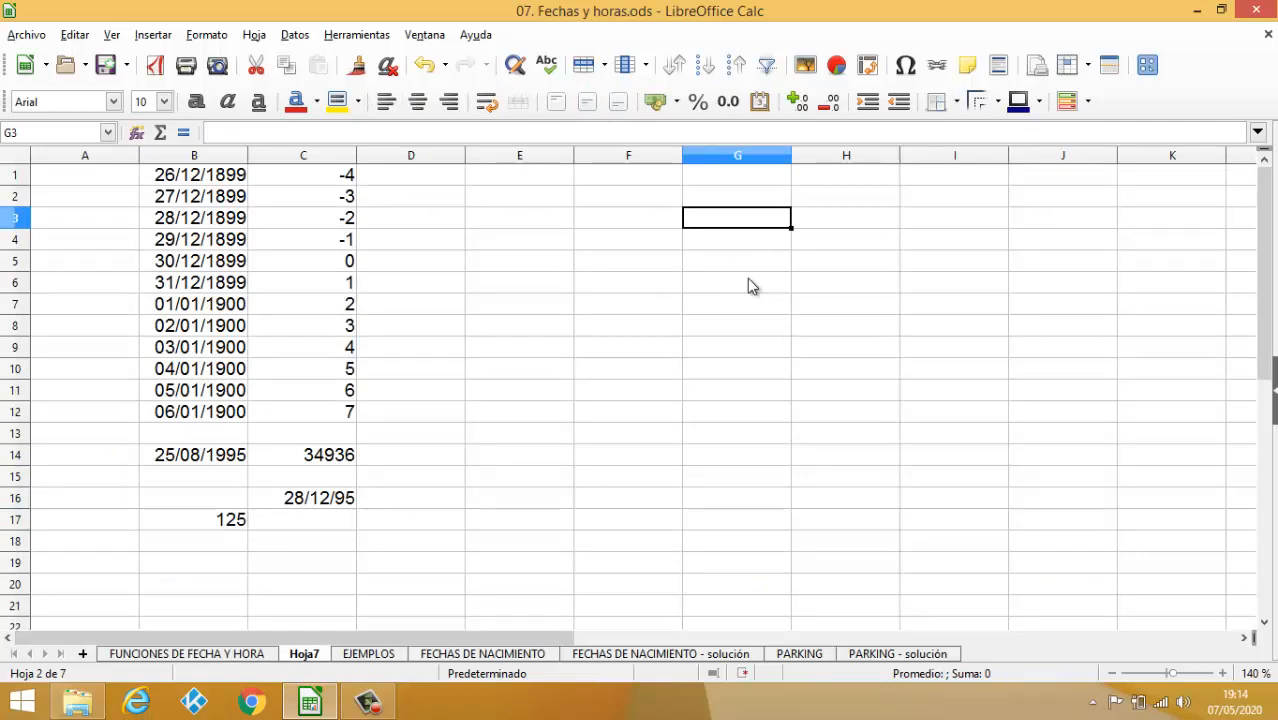
pyautogui.write('15:')
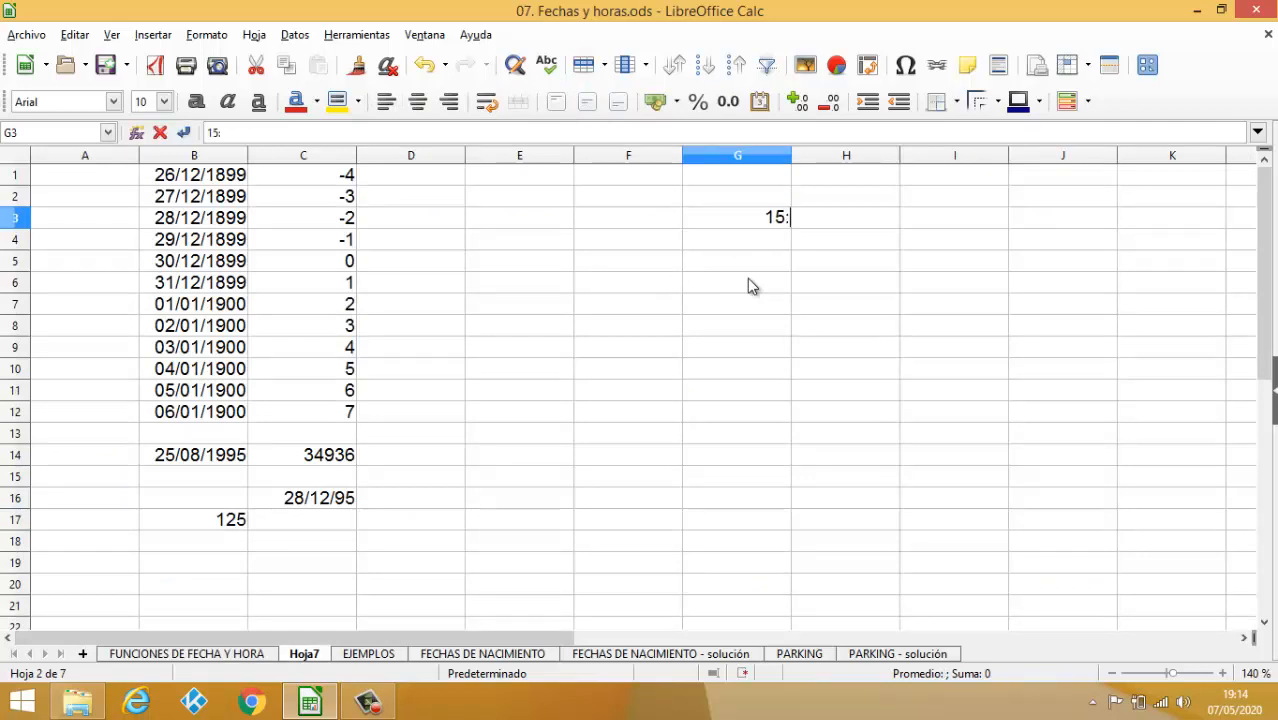
pyautogui.write('56:')
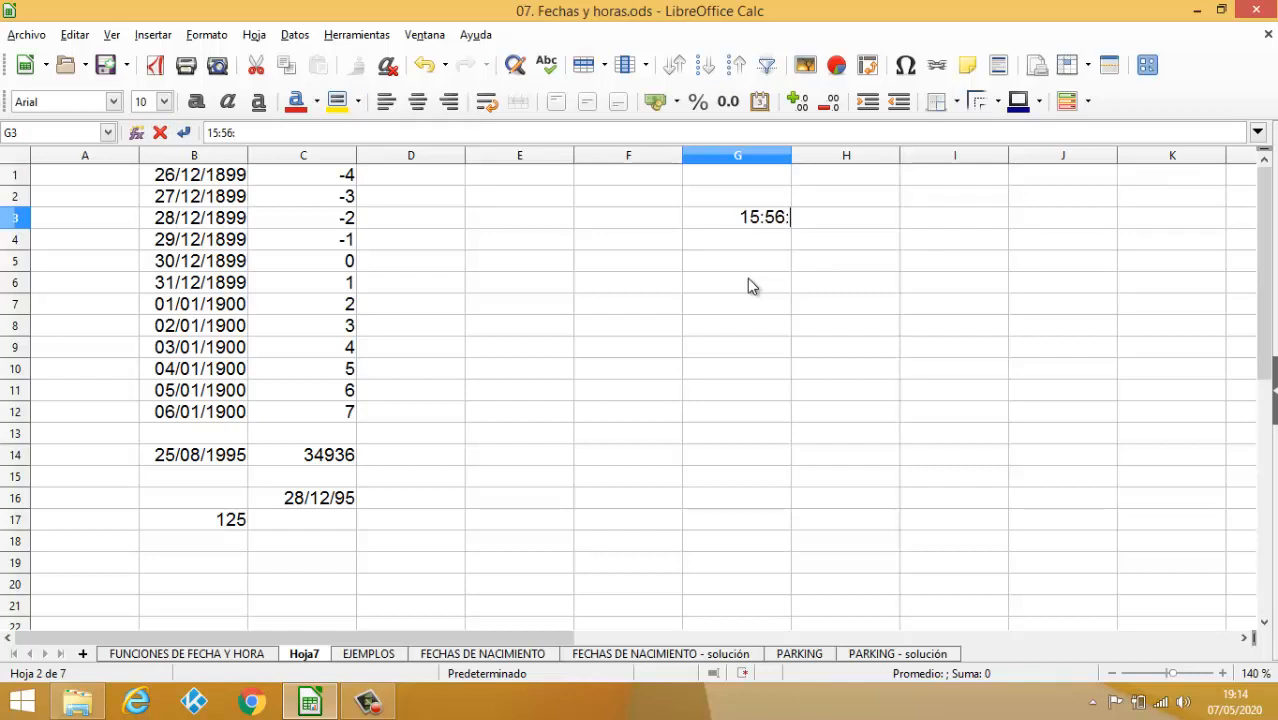
pyautogui.write('00')
pyautogui.press('Return')
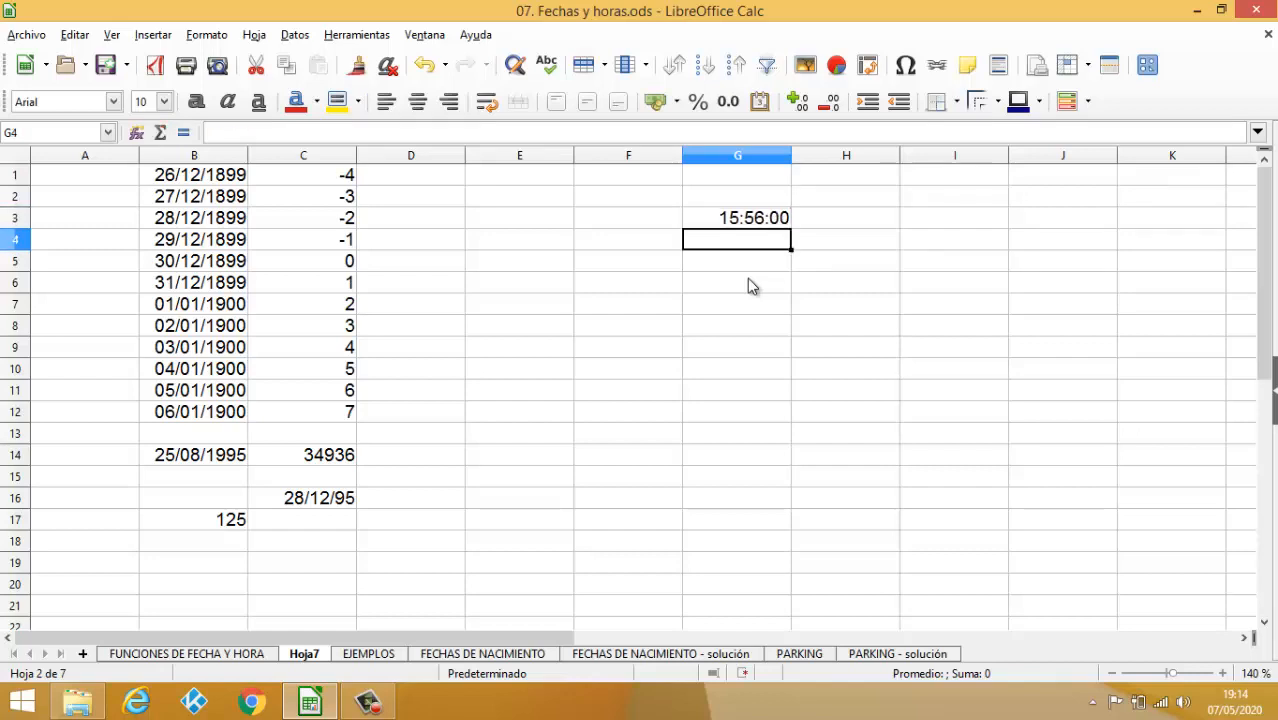
pyautogui.write('12:')
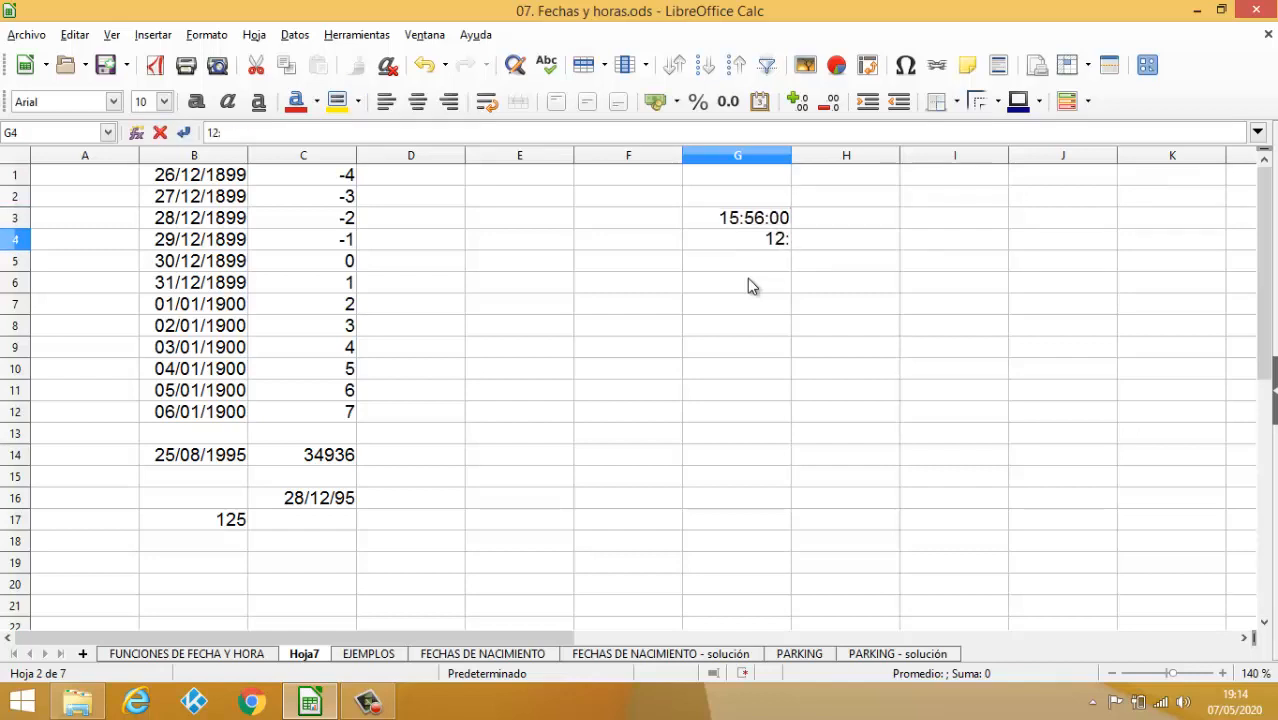
pyautogui.write('00:00')
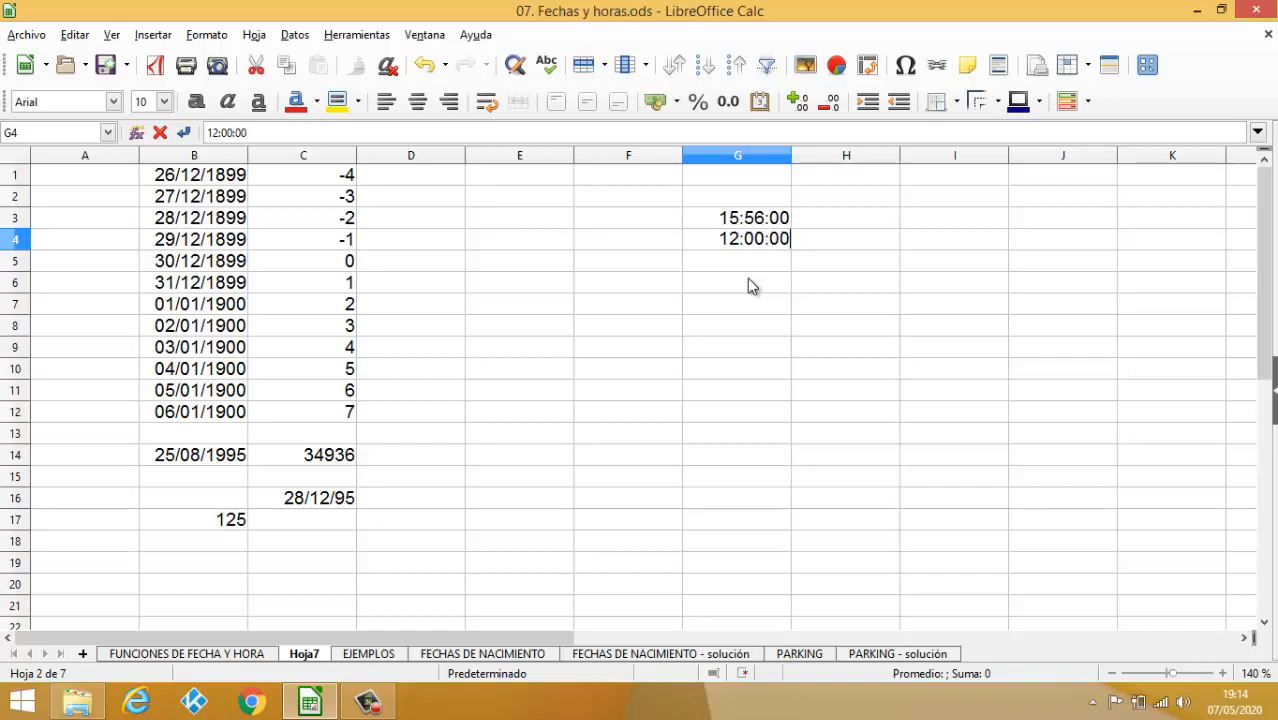
pyautogui.press('Return')
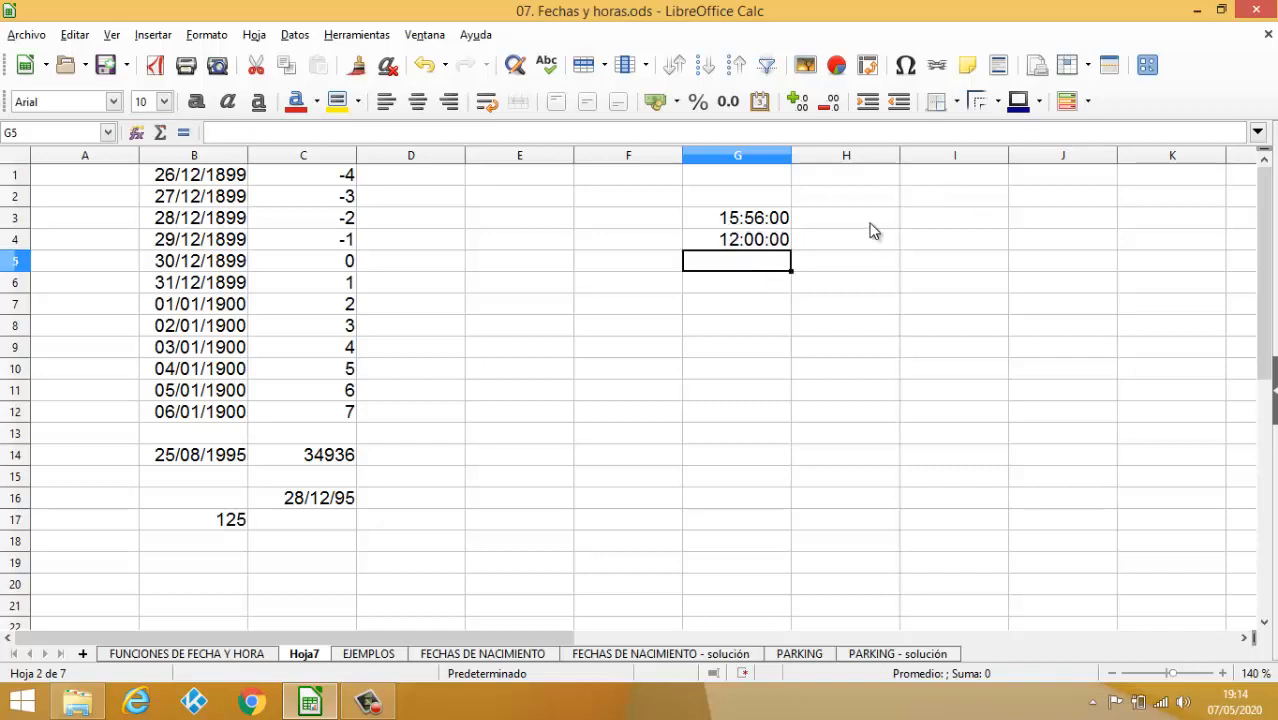
# - Enter =G3 in H3, fill it down to H4, and clear both cells' direct formatting to show the times as decimals
pyautogui.click(870, 228)
pyautogui.write('=')
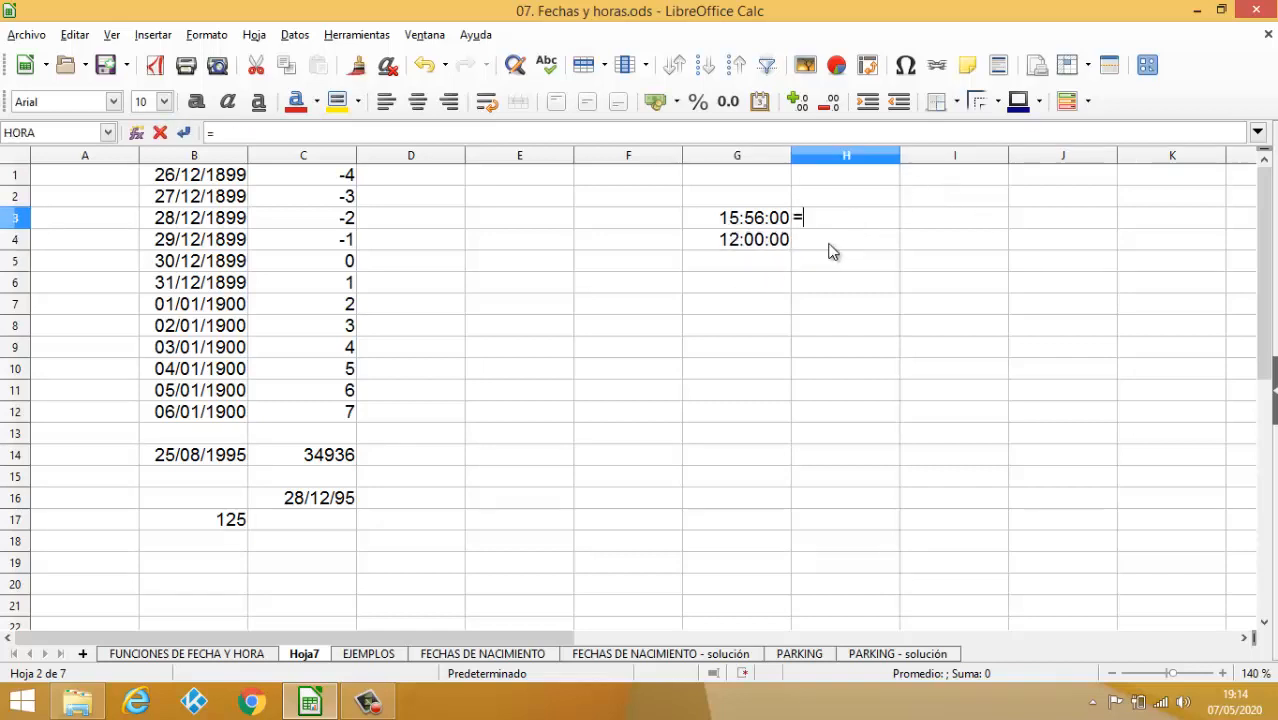
pyautogui.click(718, 227)
pyautogui.press('Return')
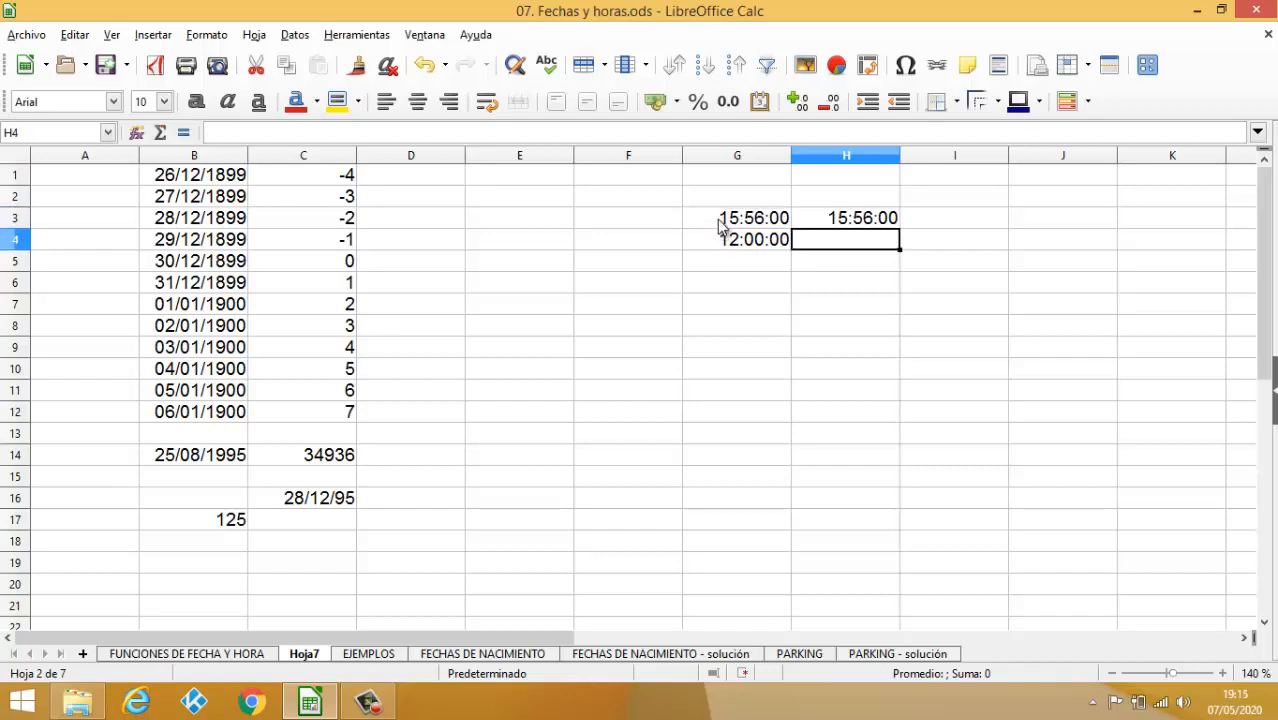
pyautogui.click(858, 222)
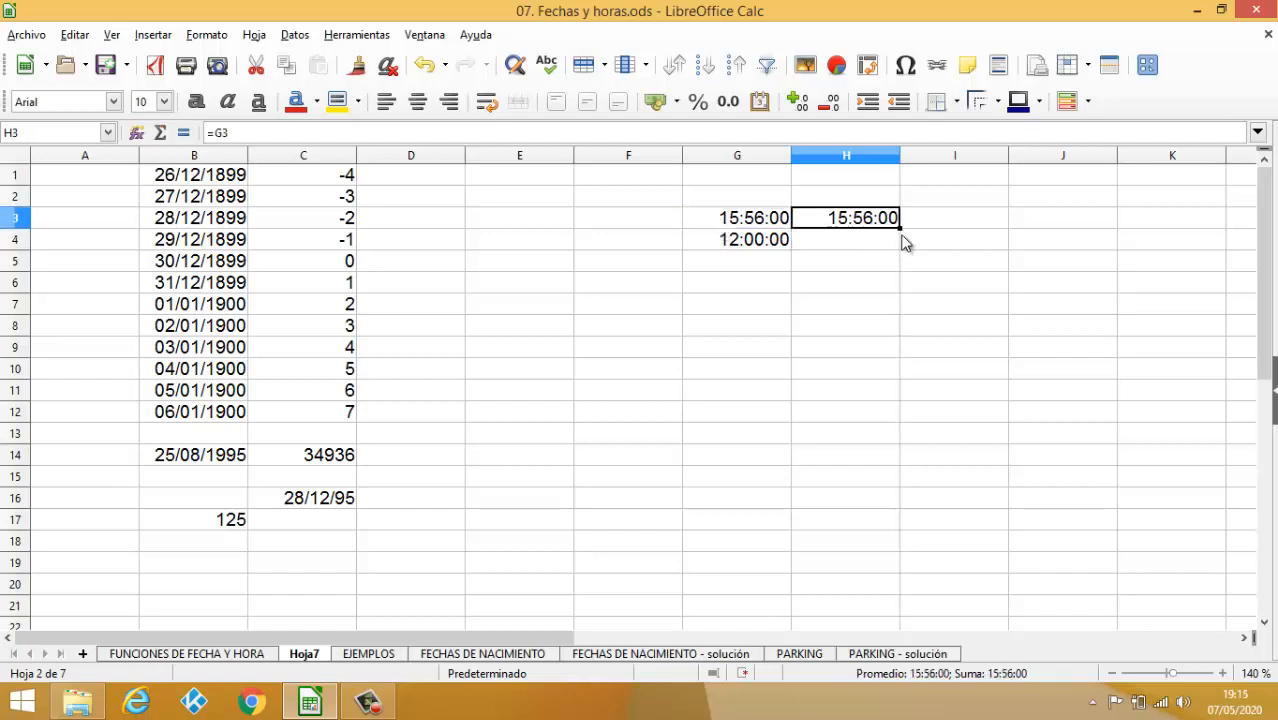
pyautogui.moveTo(896, 244); pyautogui.dragTo(896, 249)
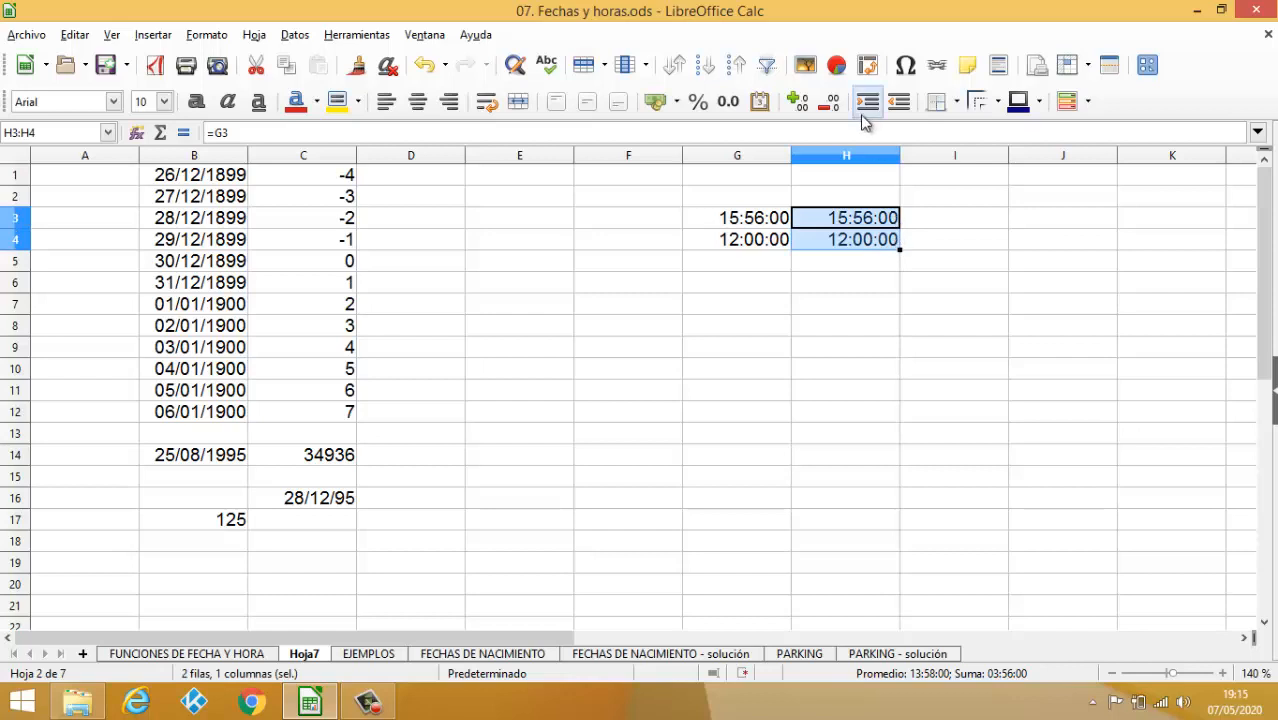
pyautogui.click(387, 65)
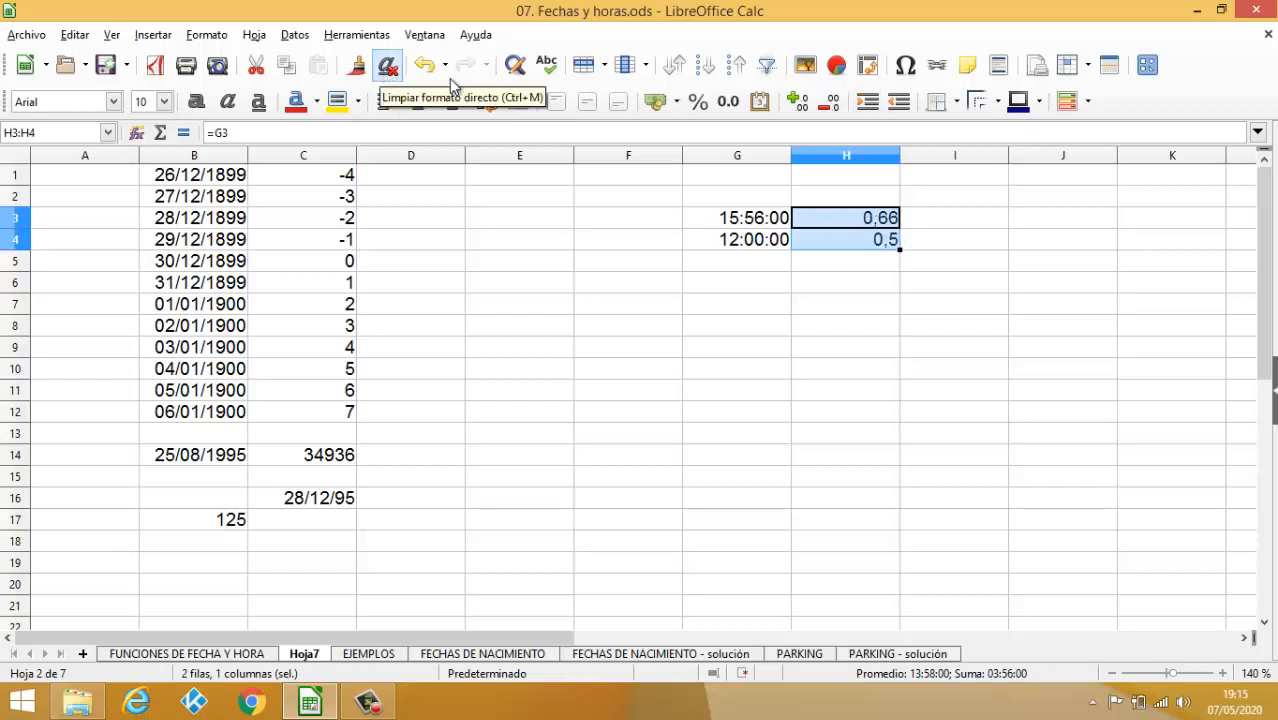
pyautogui.click(766, 247)
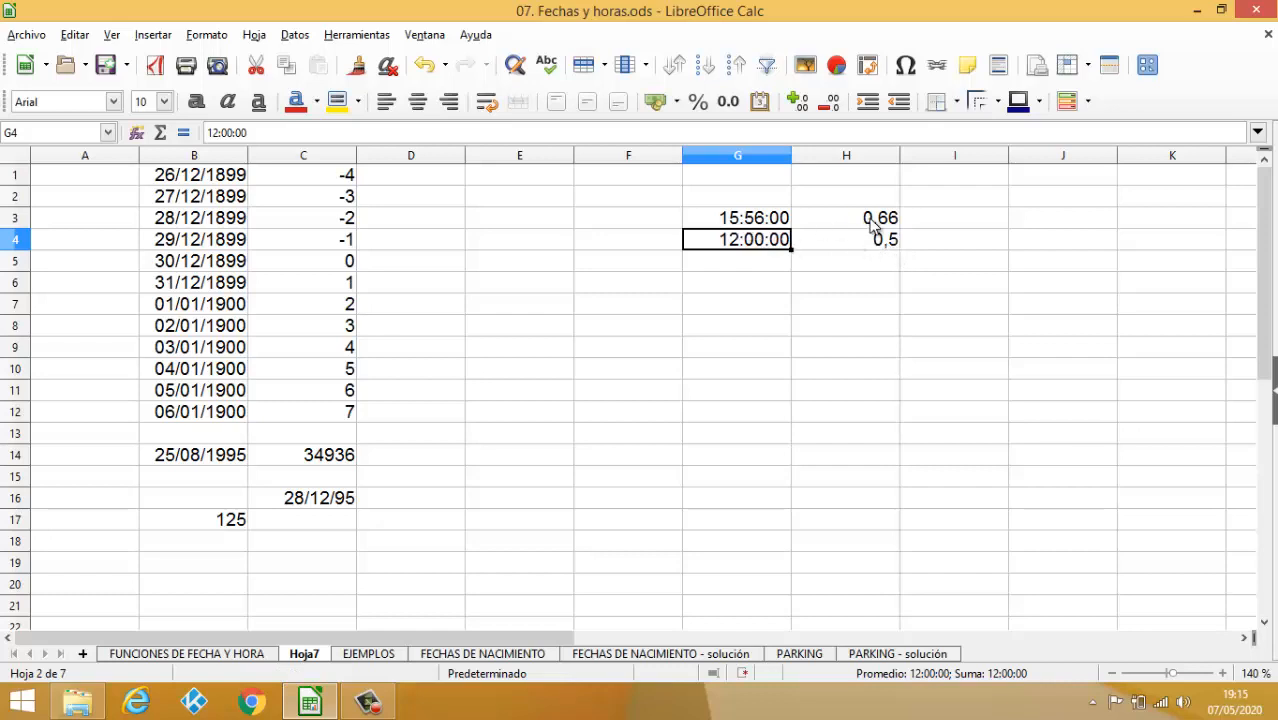
# - In G6, calculate the difference between the two times with the formula =G3-G4
pyautogui.click(787, 287)
pyautogui.write('=')
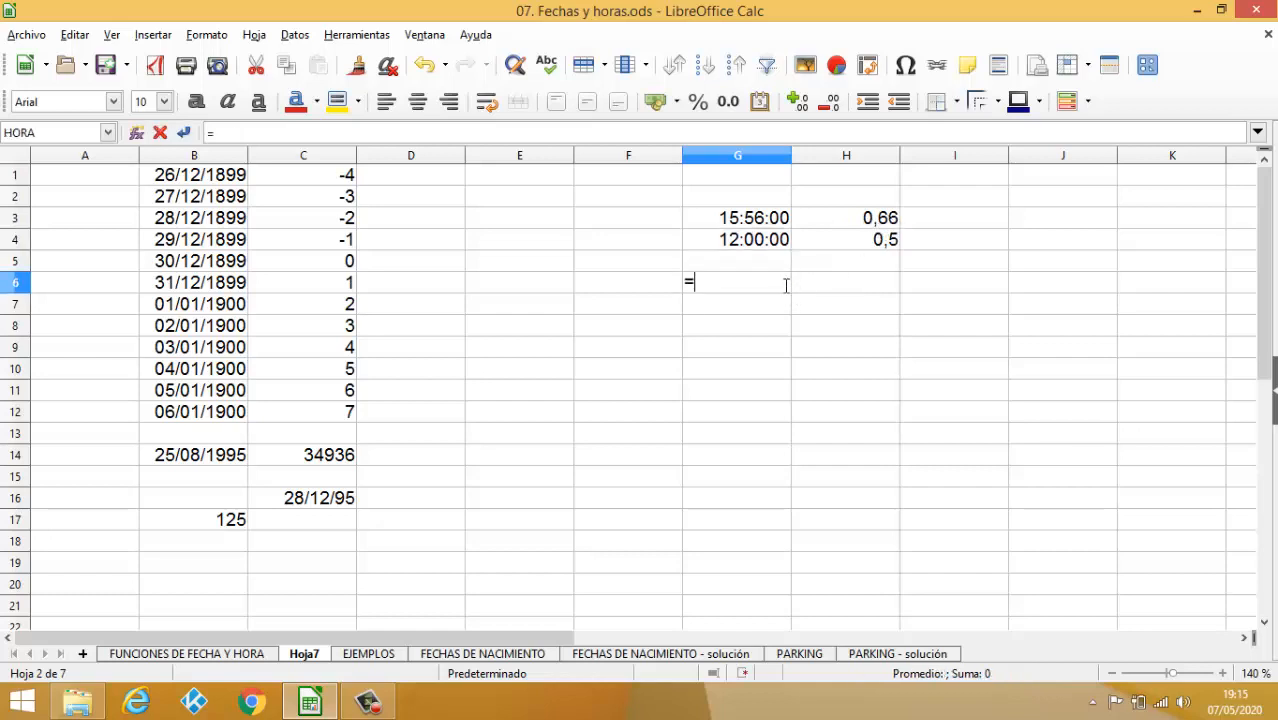
pyautogui.click(748, 224)
pyautogui.write('-')
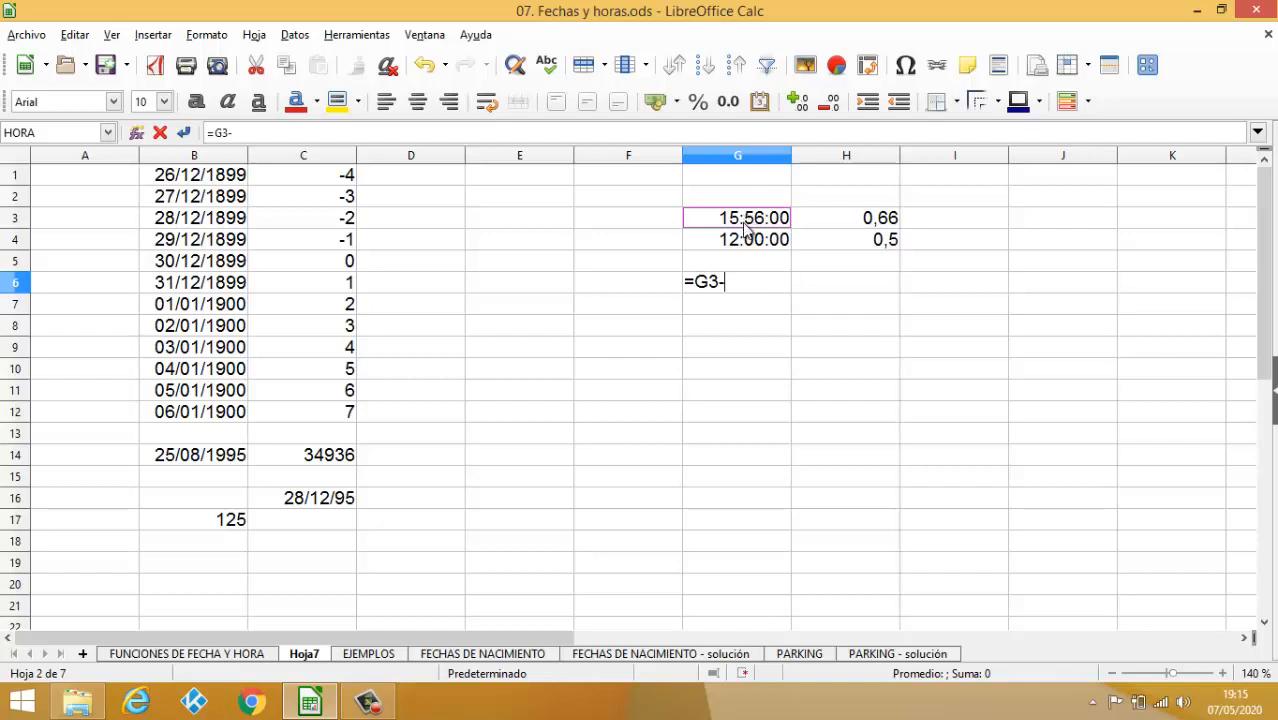
pyautogui.click(747, 243)
pyautogui.press('Return')
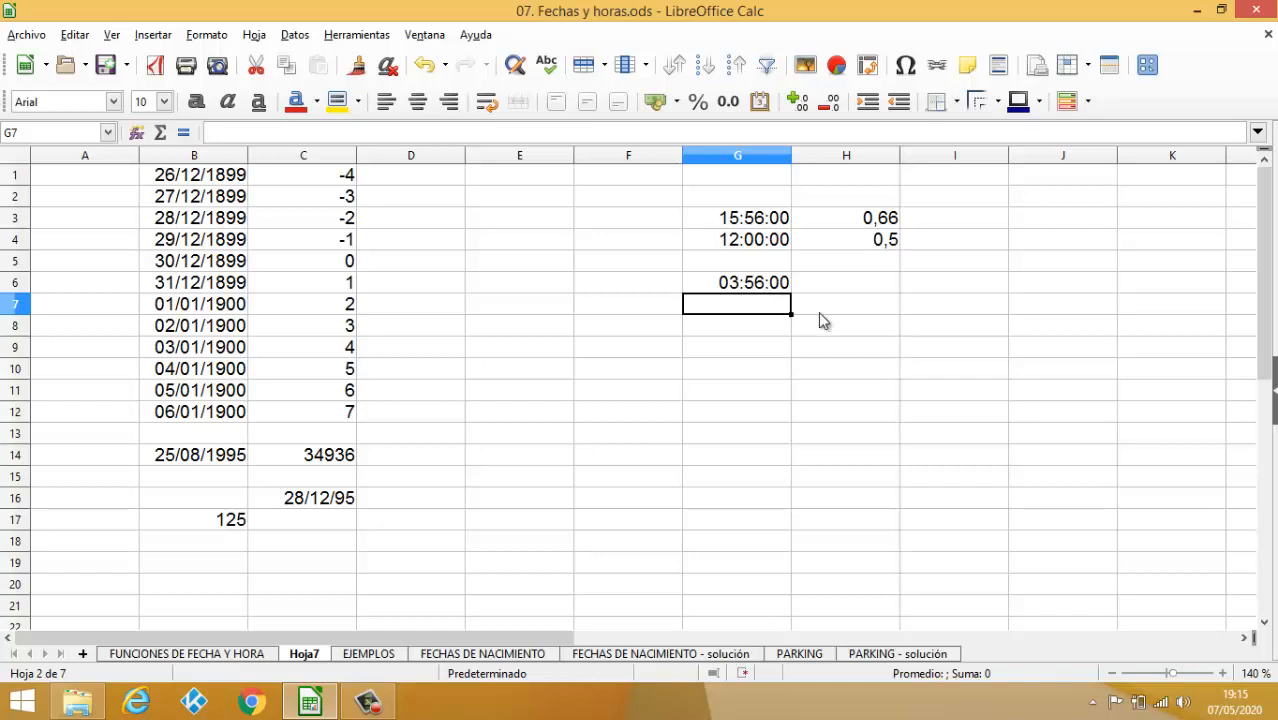
# - Enter =G6 in H6 and clear the cell's direct formatting to show the time difference as a decimal
pyautogui.click(851, 289)
pyautogui.write('=')
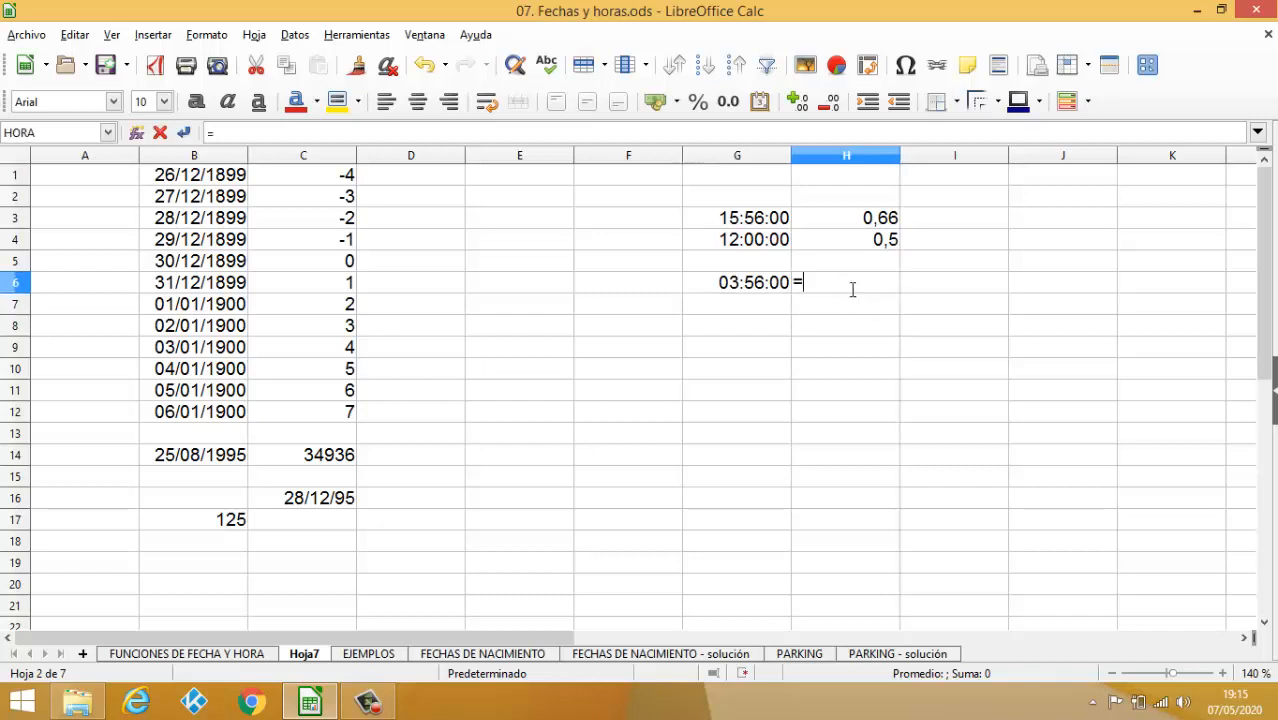
pyautogui.click(756, 287)
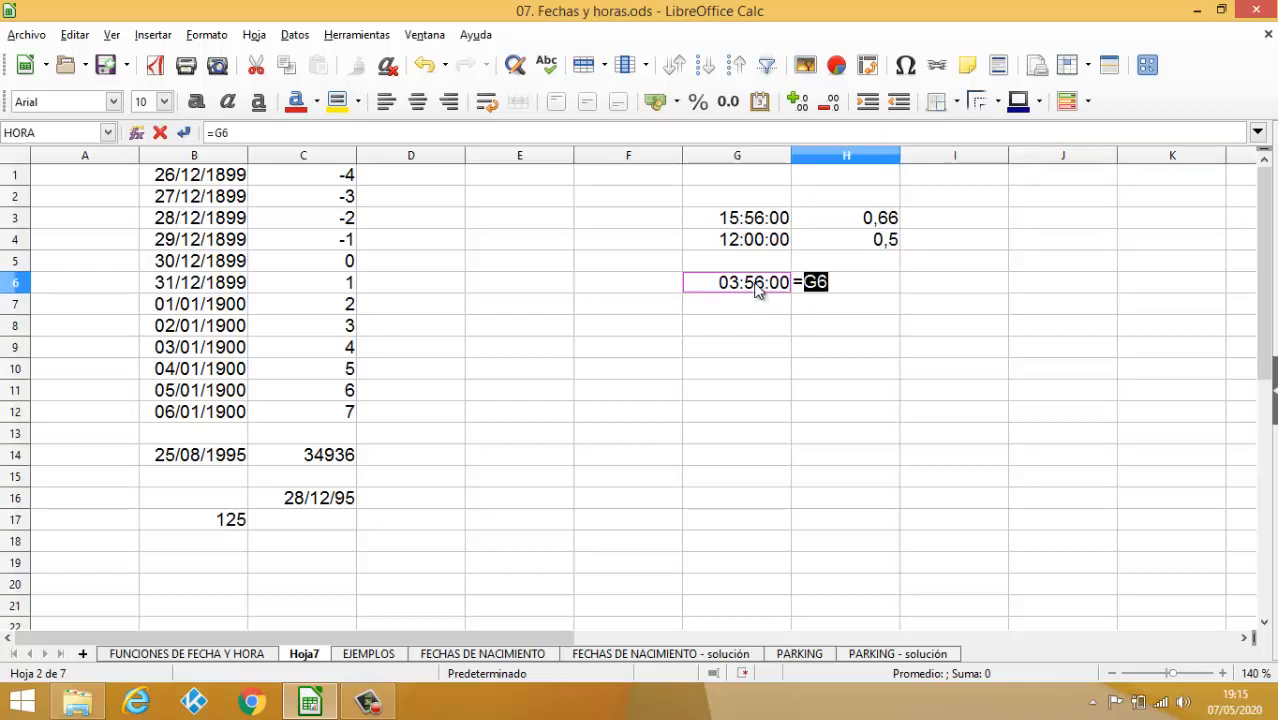
pyautogui.press('Return')
pyautogui.press('Up')
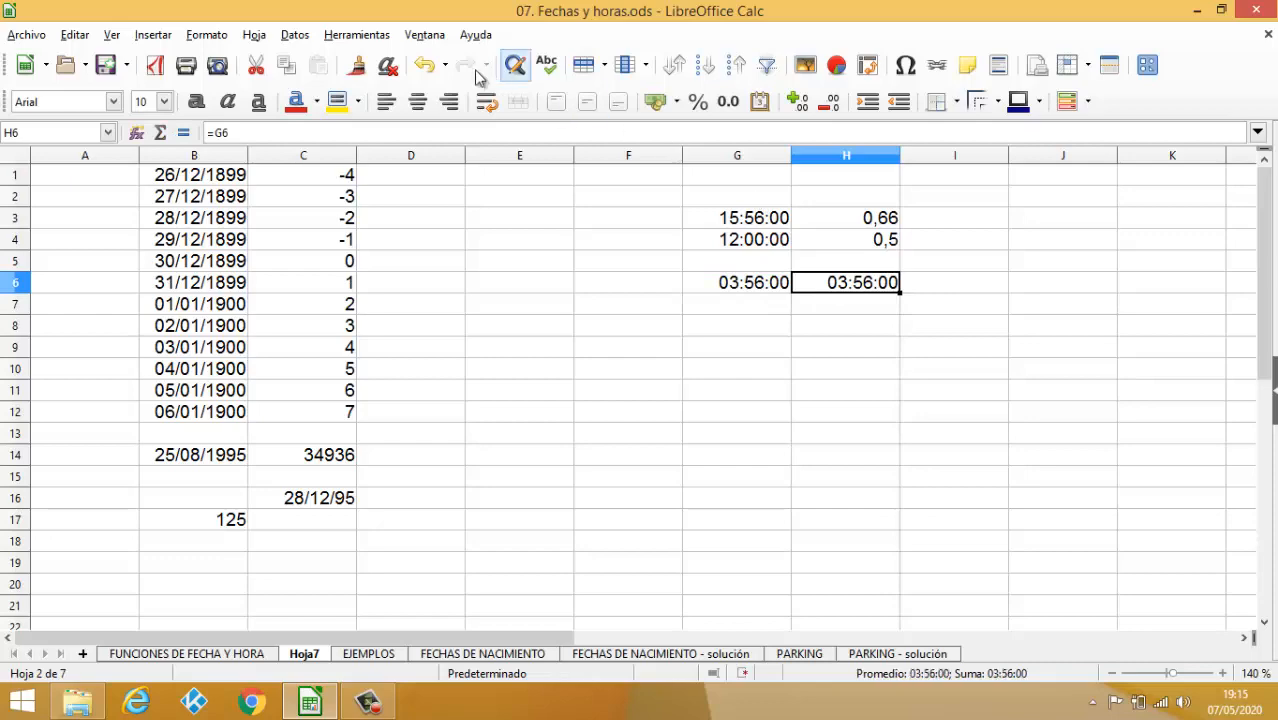
pyautogui.hotkey('ctrl', 'shift', '1')
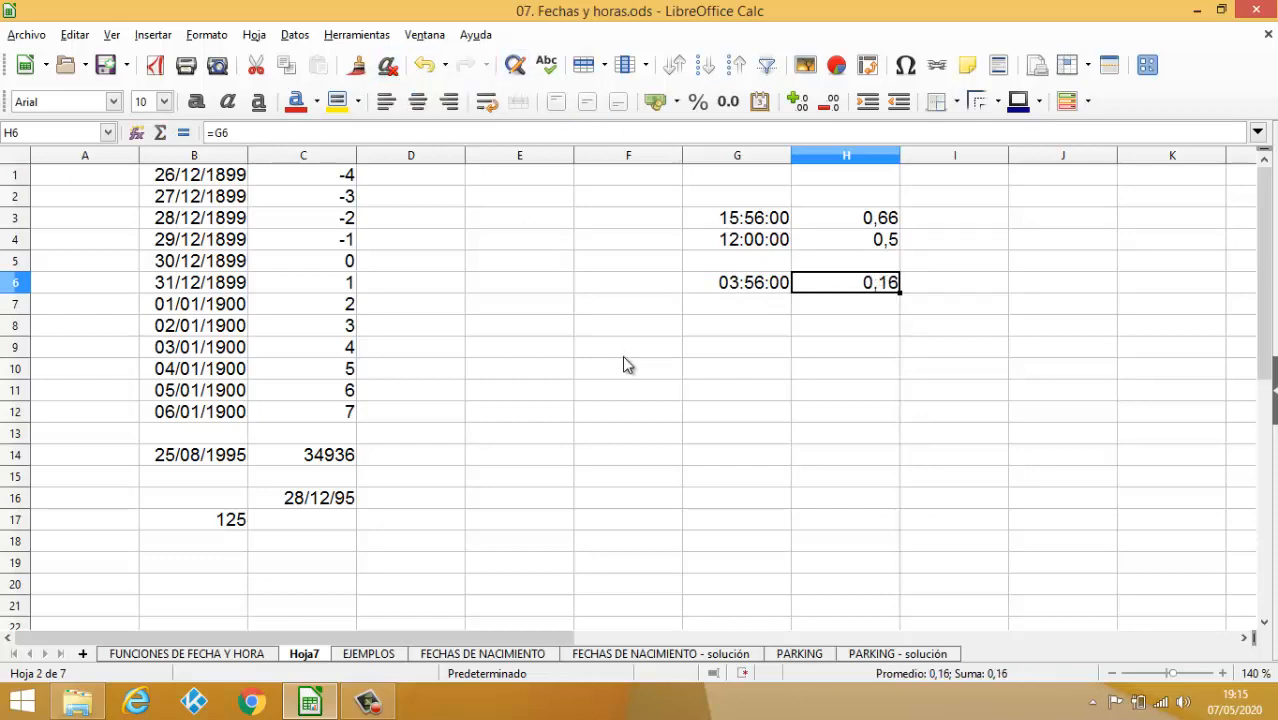
# - Check the time functions in the summary table, and on sheet Hoja7 enter =HOY() in E10
pyautogui.click(241, 653)
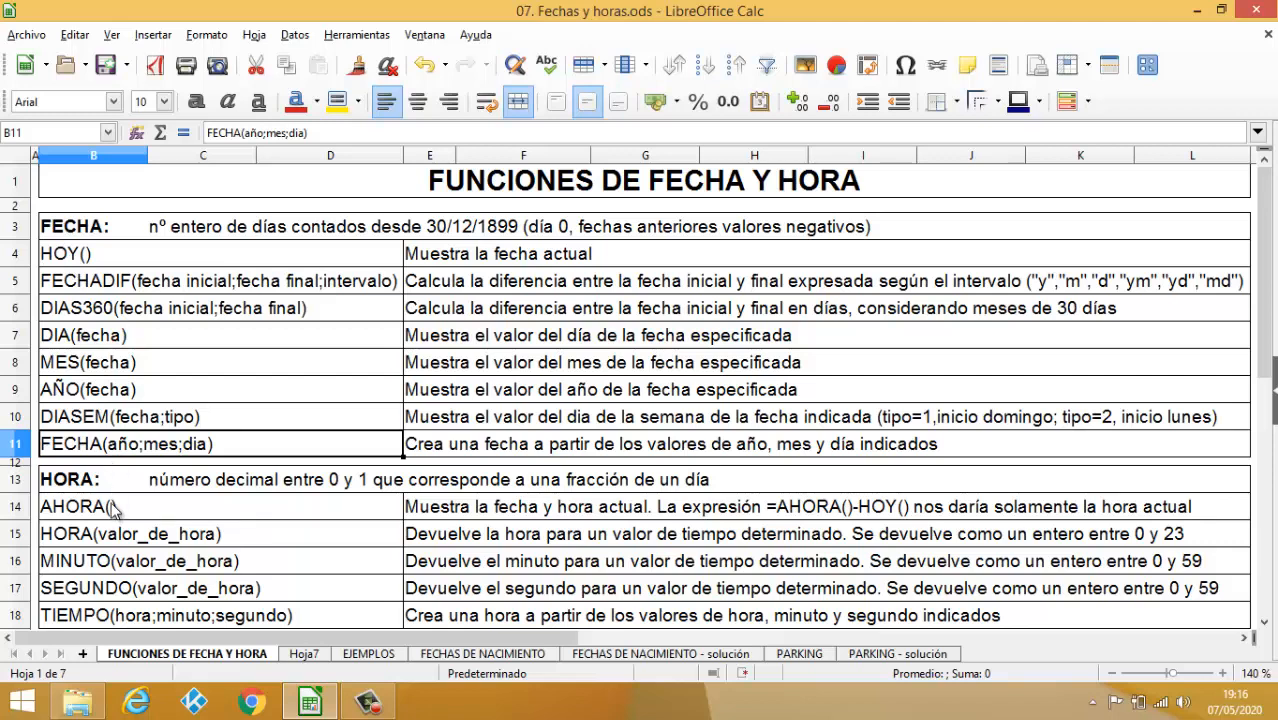
pyautogui.click(304, 653)
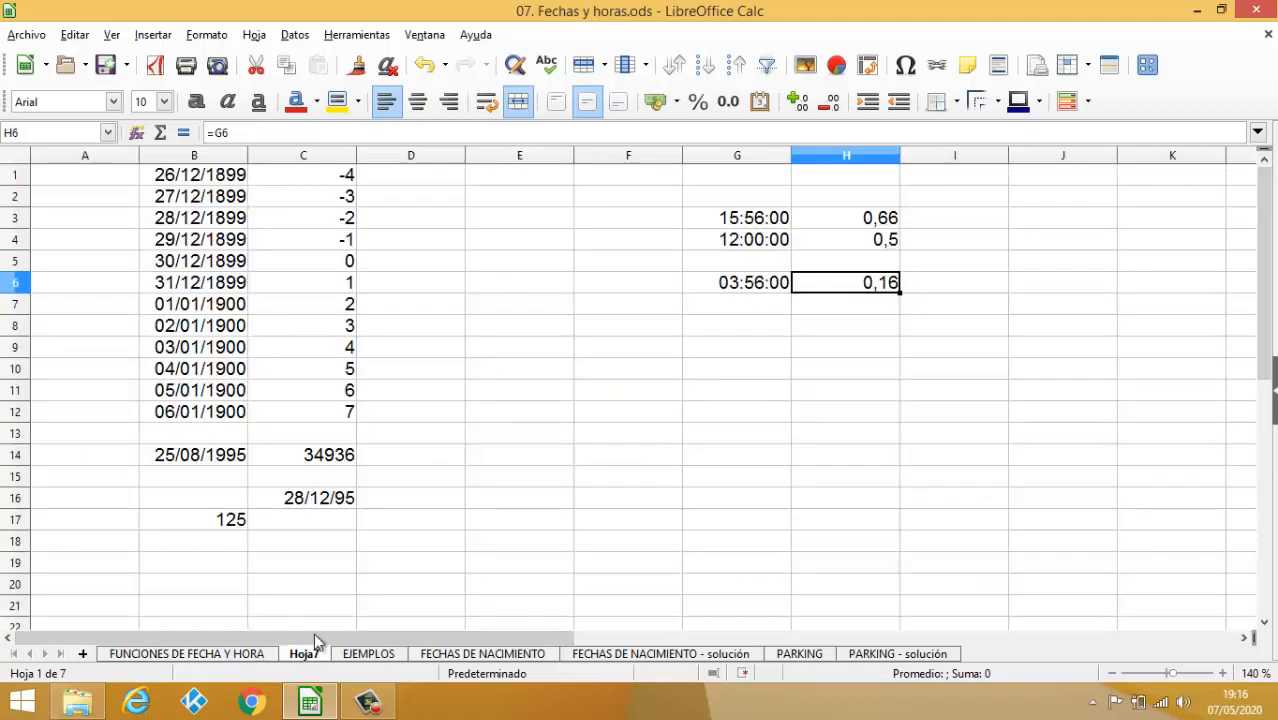
pyautogui.click(556, 372)
pyautogui.write('=')
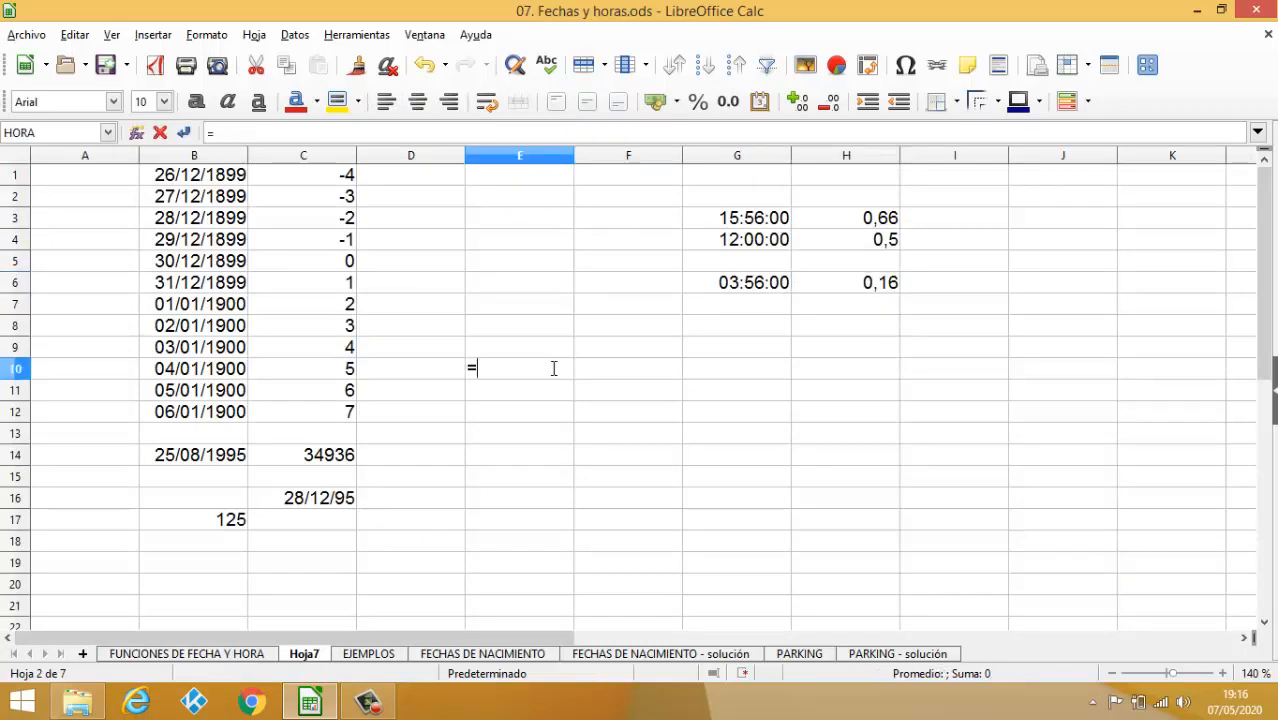
pyautogui.write('HOY')
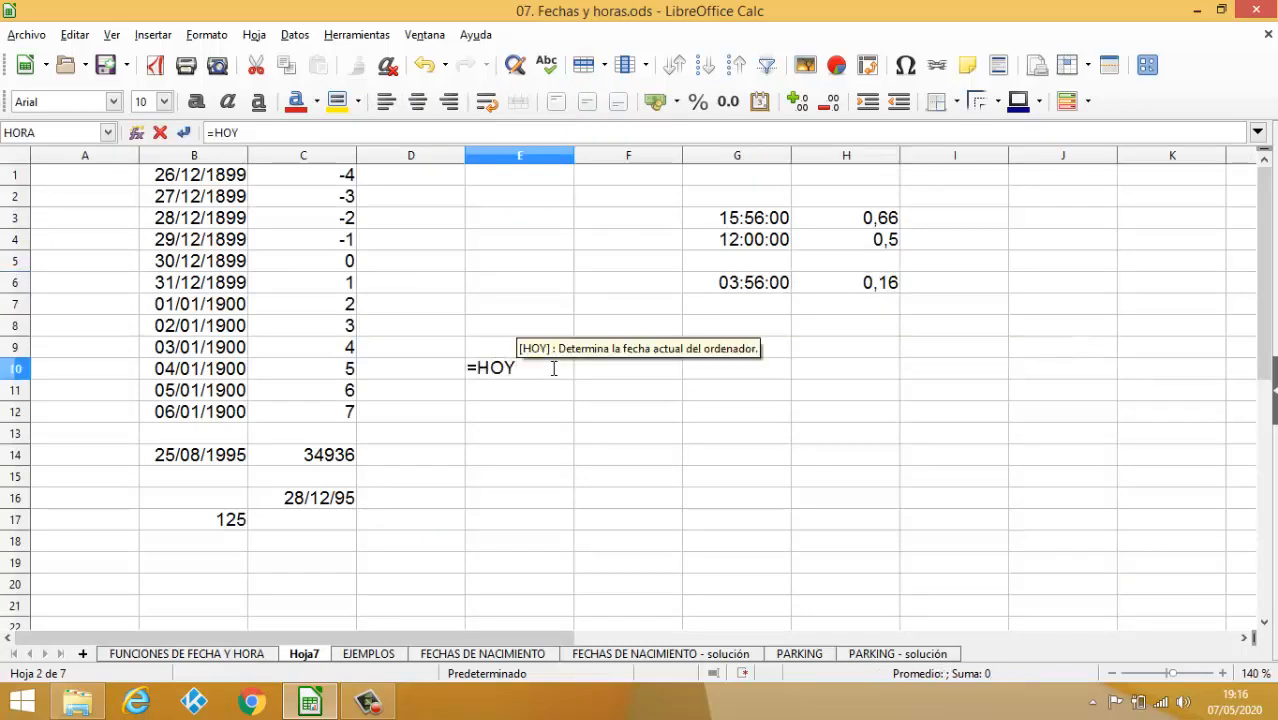
pyautogui.write('()')
pyautogui.press('Return')
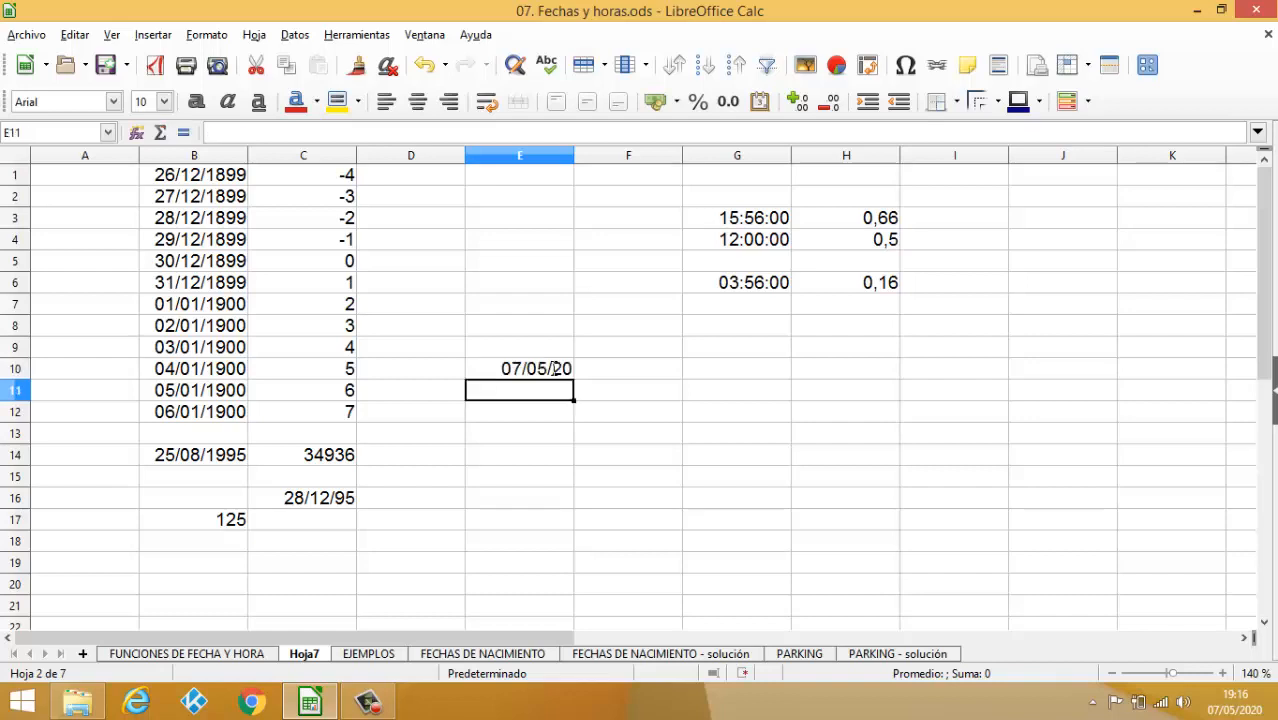
# - Enter =AHORA() in E11 and widen column E to fit the date and time
pyautogui.write('=')
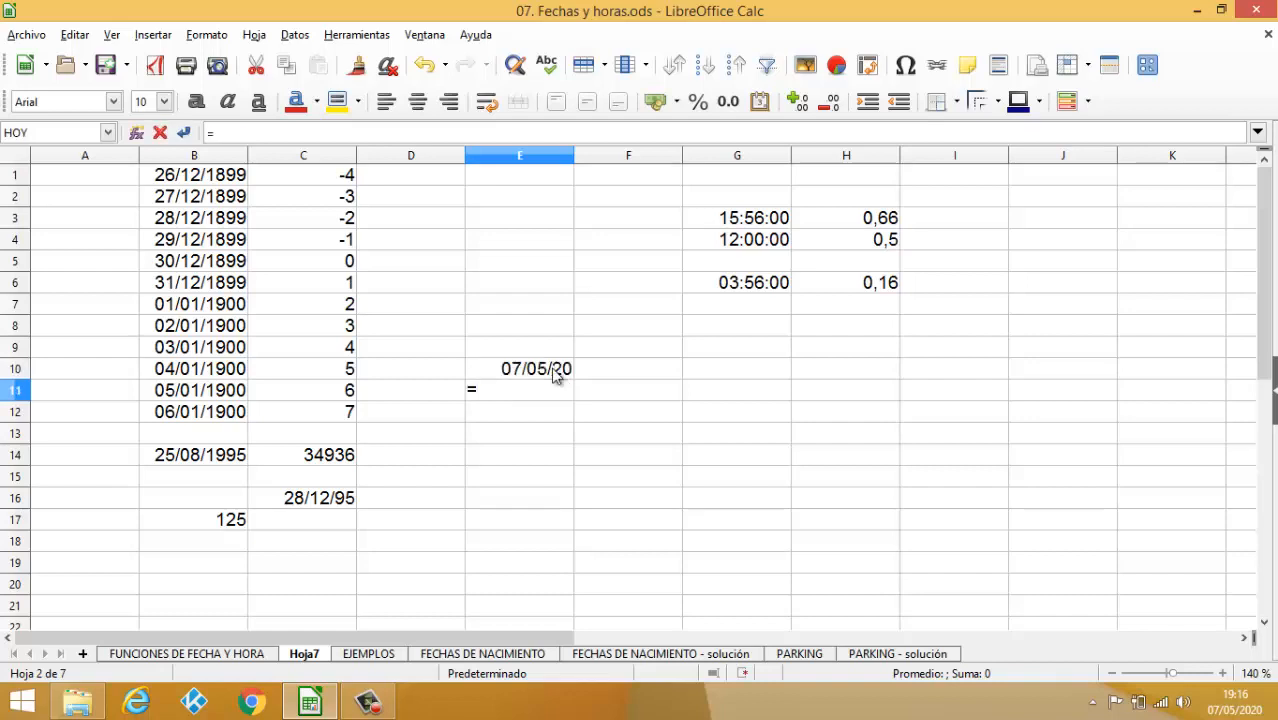
pyautogui.write('AHORA()')
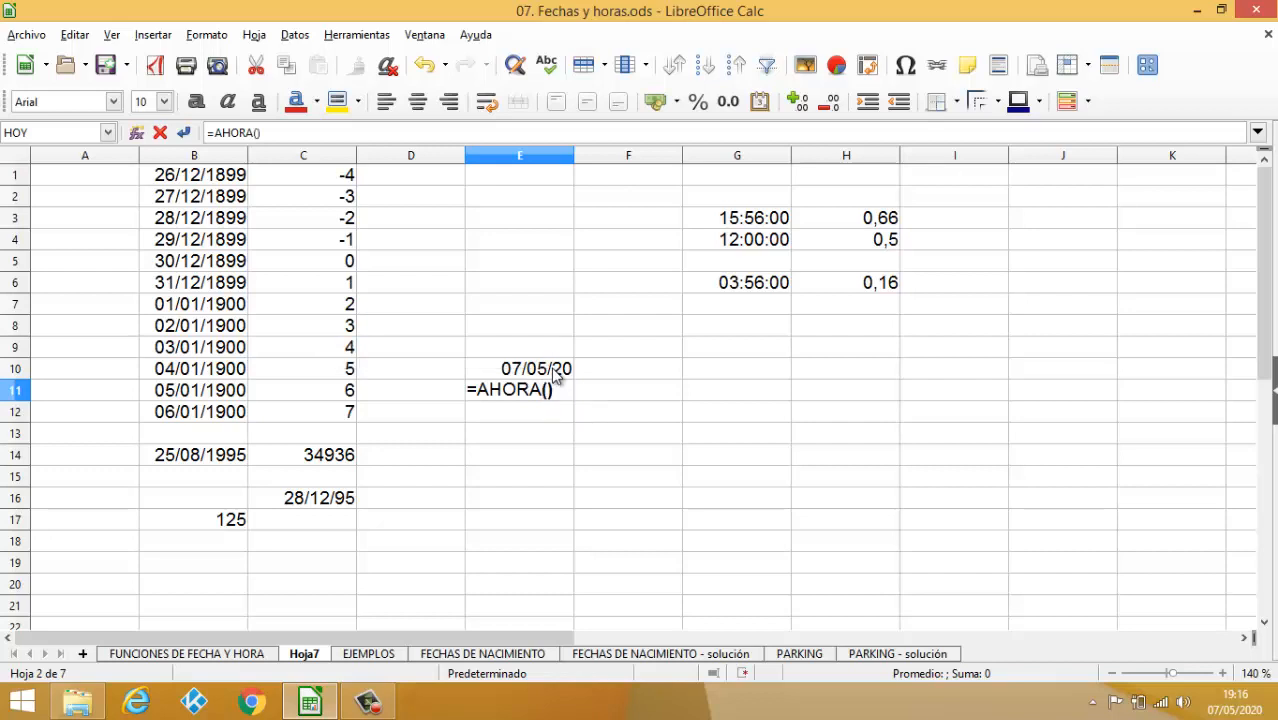
pyautogui.press('Return')
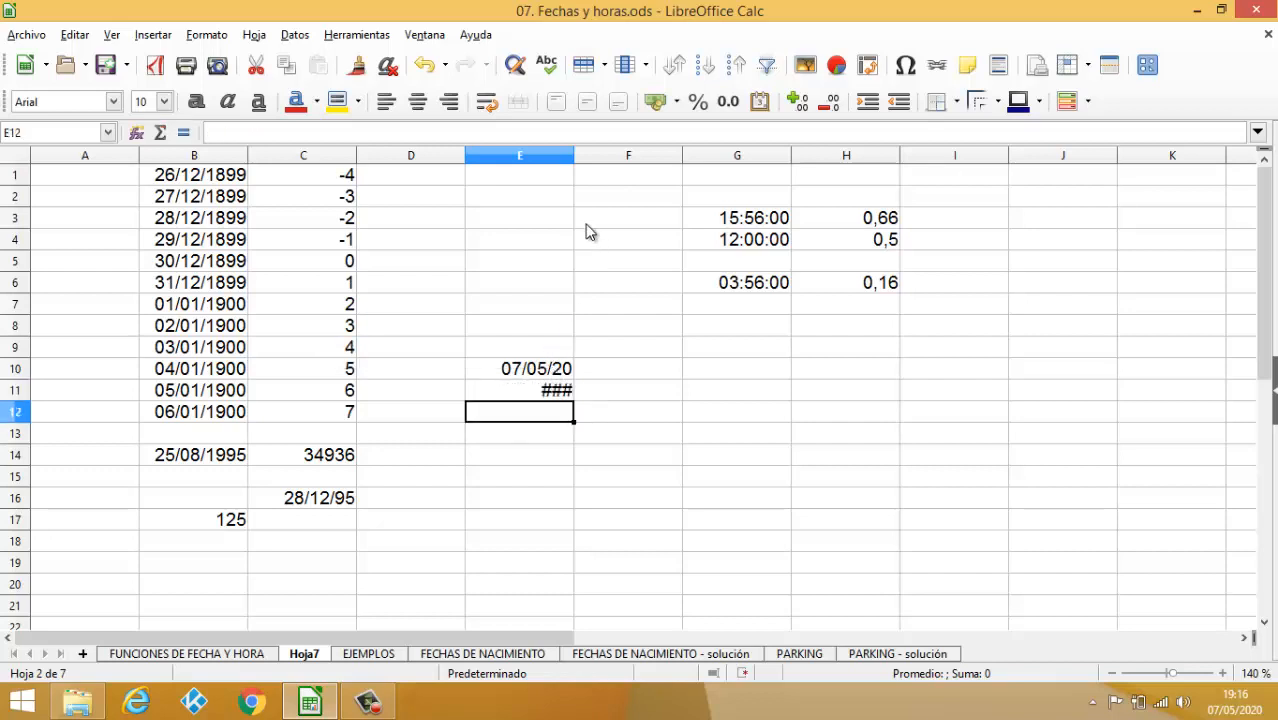
pyautogui.doubleClick(574, 155)
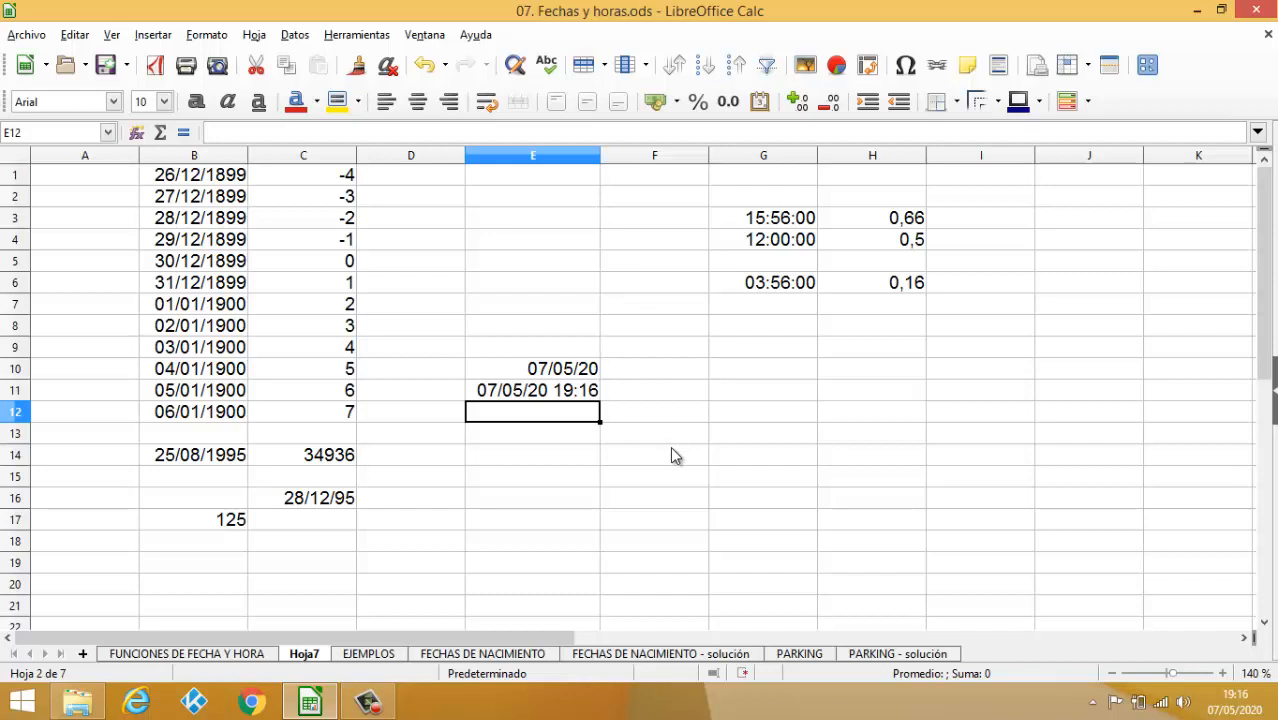
# - Enter =E10 in F10, fill it down to F11, and clear both cells' direct formatting to show the underlying numbers
pyautogui.click(667, 381)
pyautogui.doubleClick(667, 383)
pyautogui.write('=')
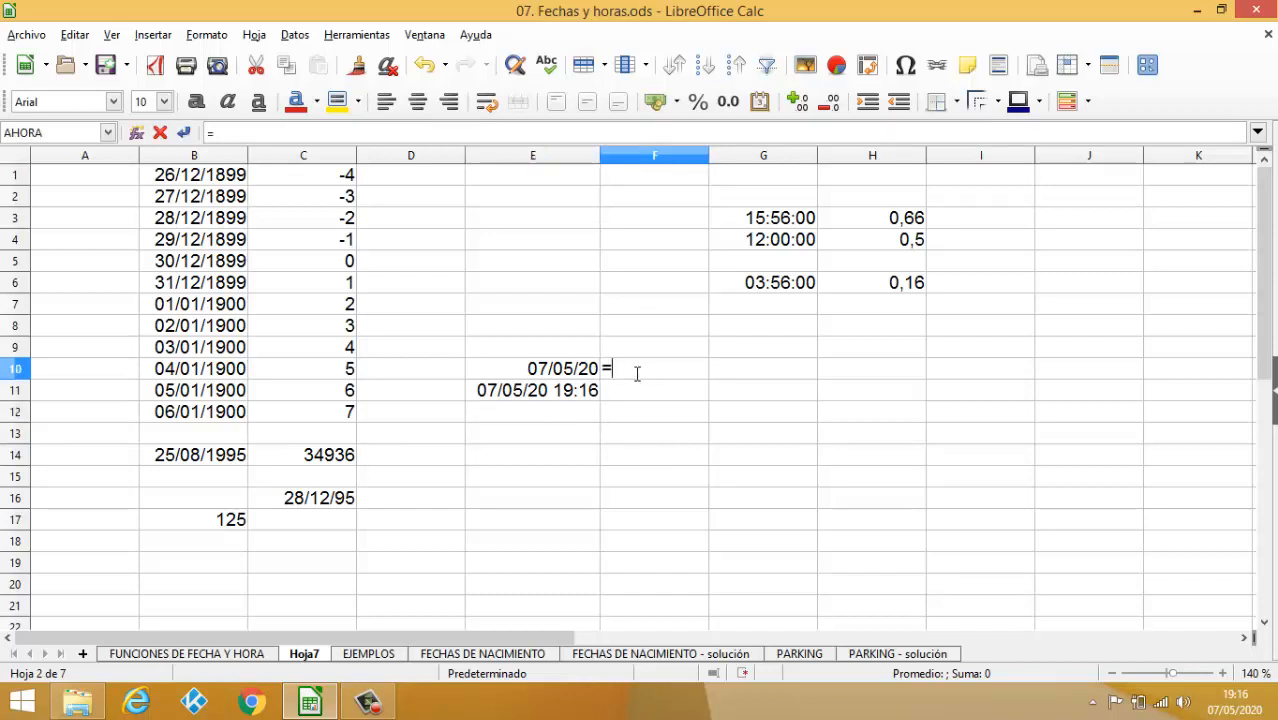
pyautogui.click(581, 378)
pyautogui.press('Return')
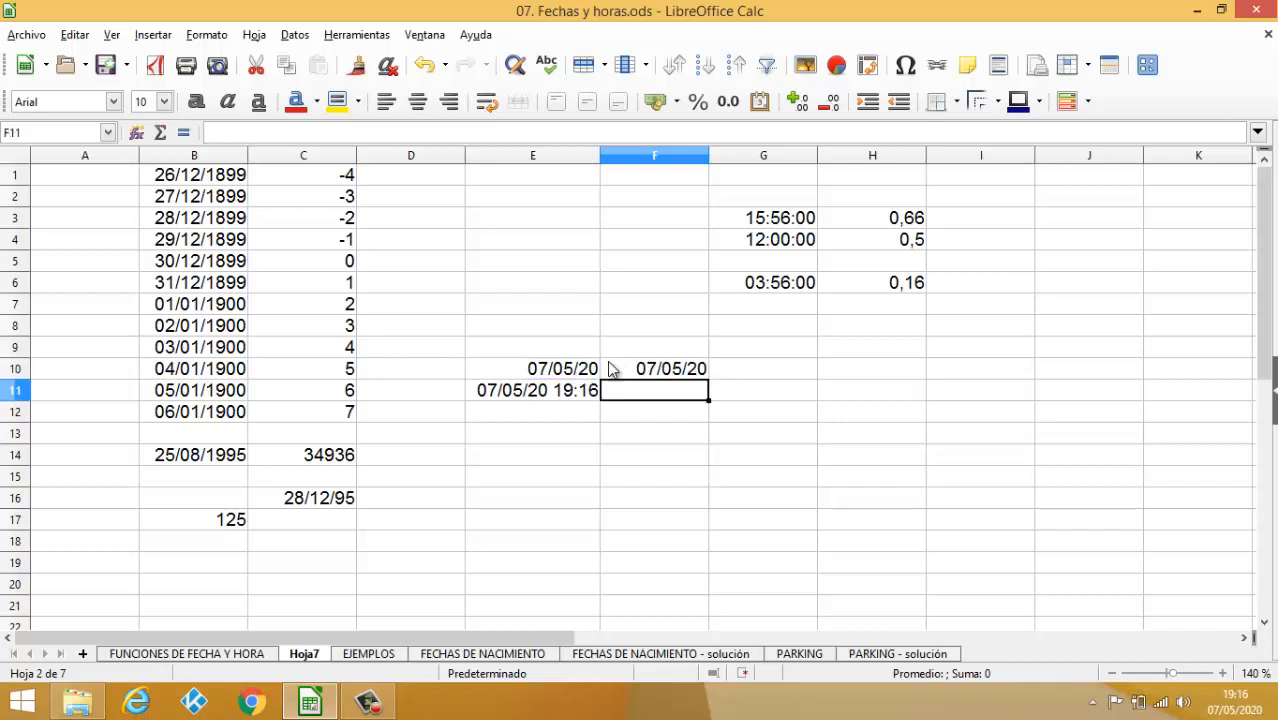
pyautogui.click(630, 366)
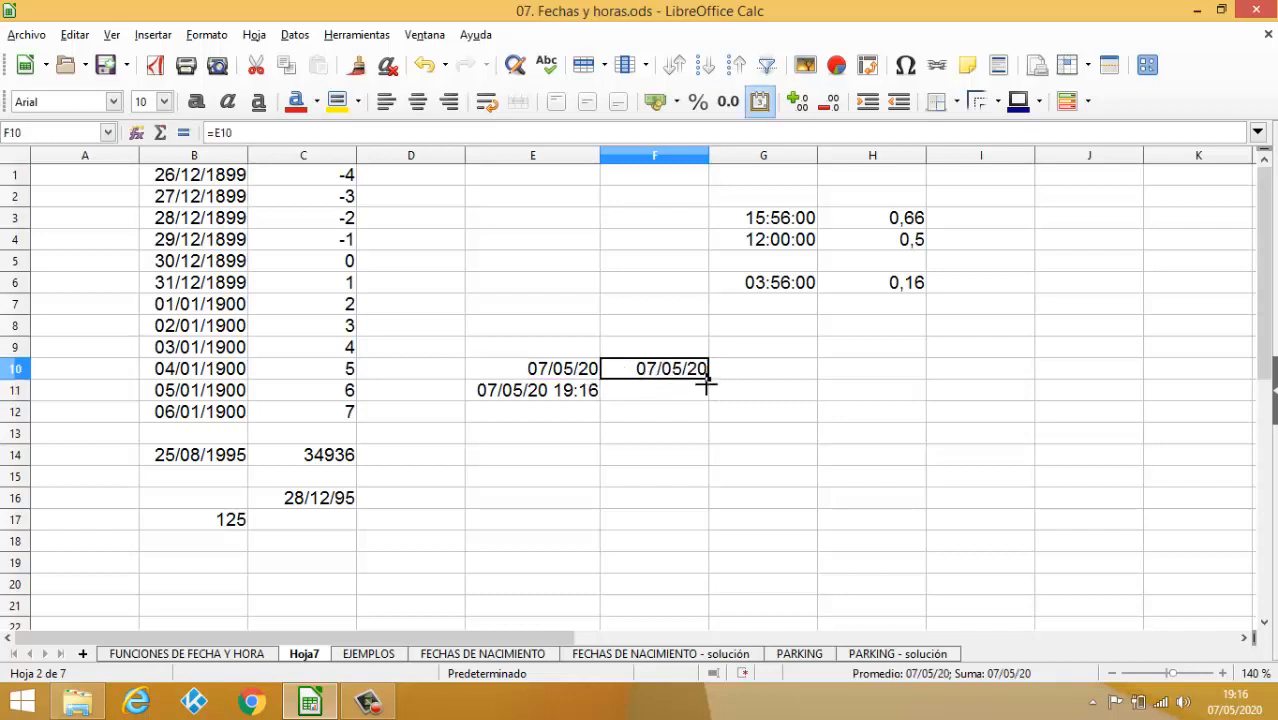
pyautogui.moveTo(707, 379); pyautogui.dragTo(705, 402)
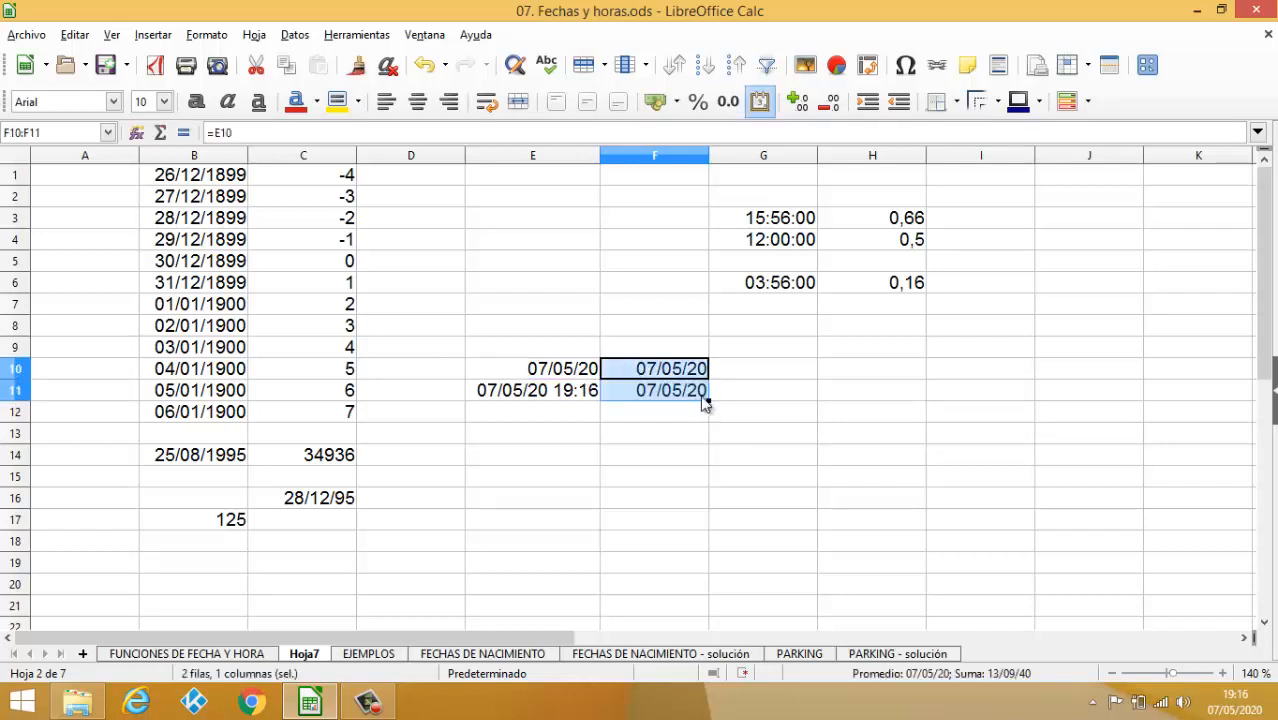
pyautogui.click(388, 65)
# - In F13, subtract the current date from the current date and time with the formula =F11-F10
pyautogui.click(682, 432)
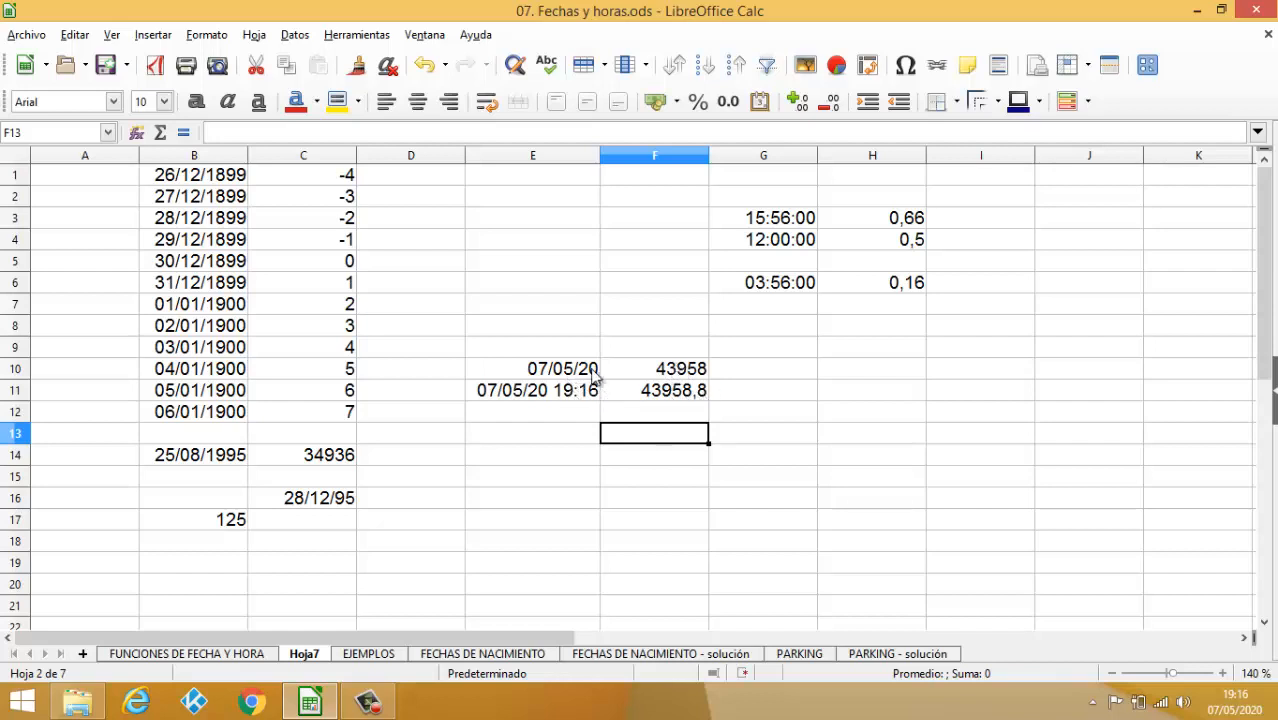
pyautogui.write('=')
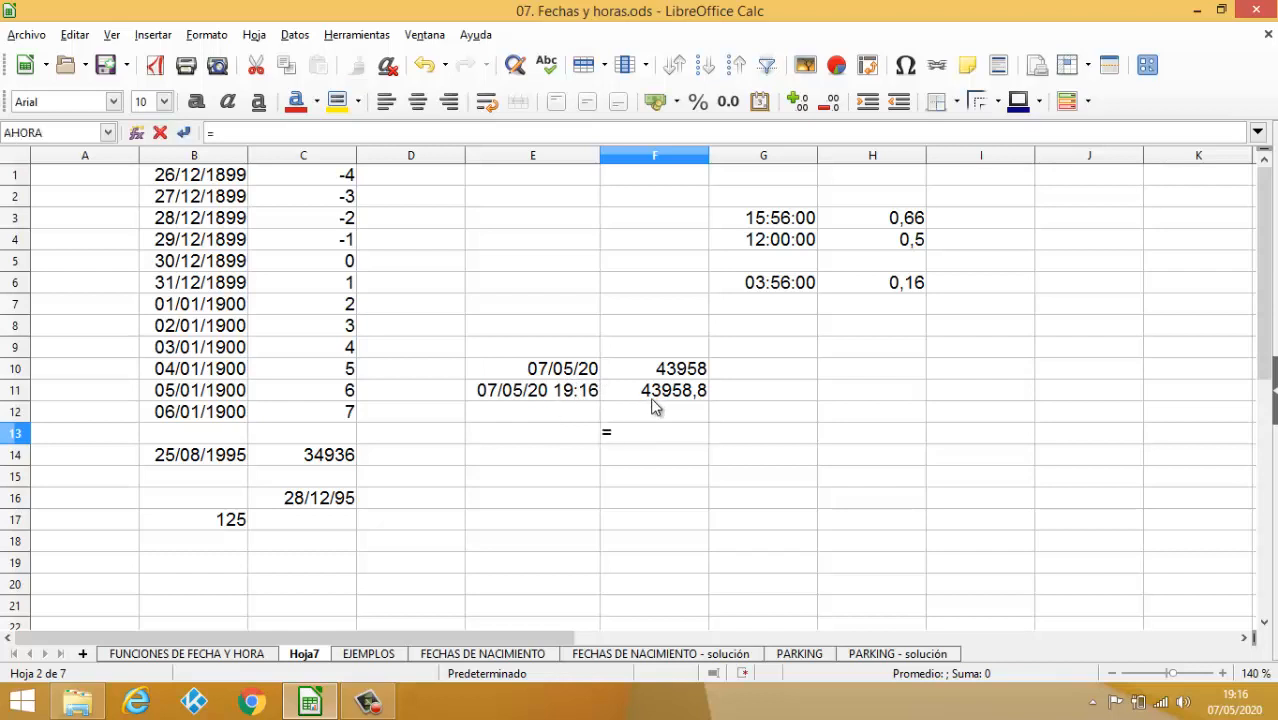
pyautogui.click(655, 392)
pyautogui.write('-')
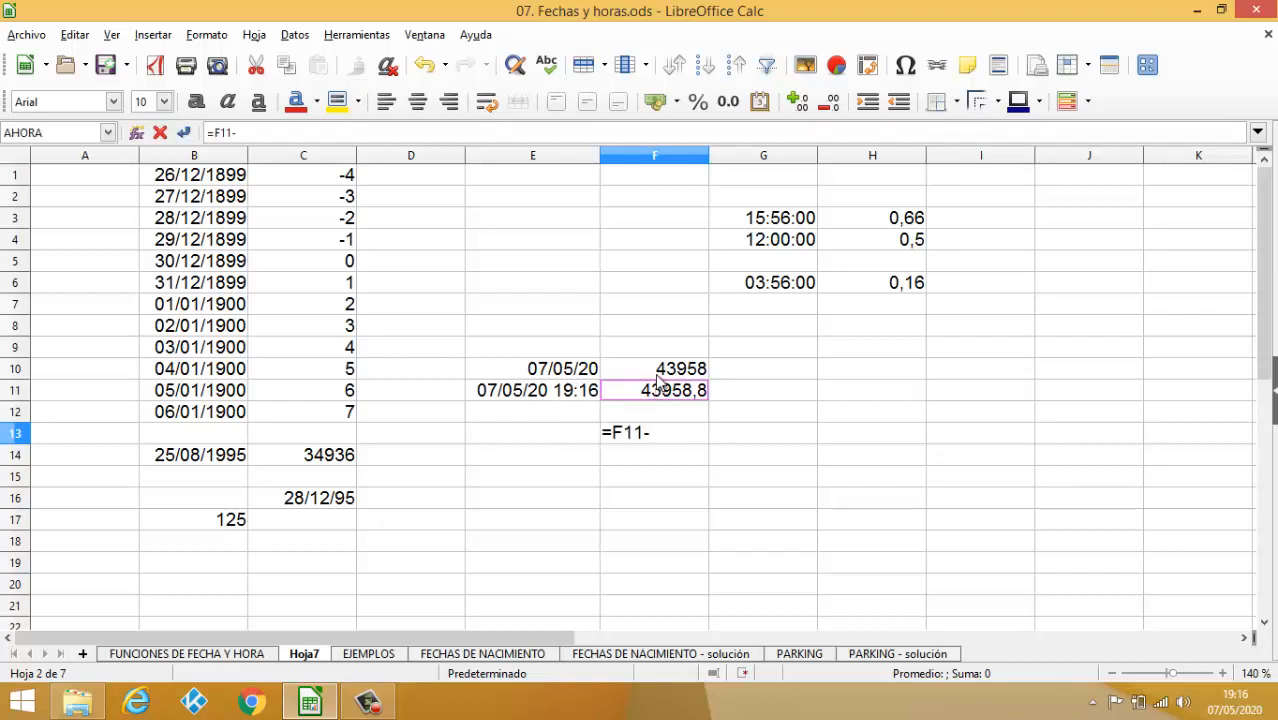
pyautogui.click(658, 374)
pyautogui.press('Return')
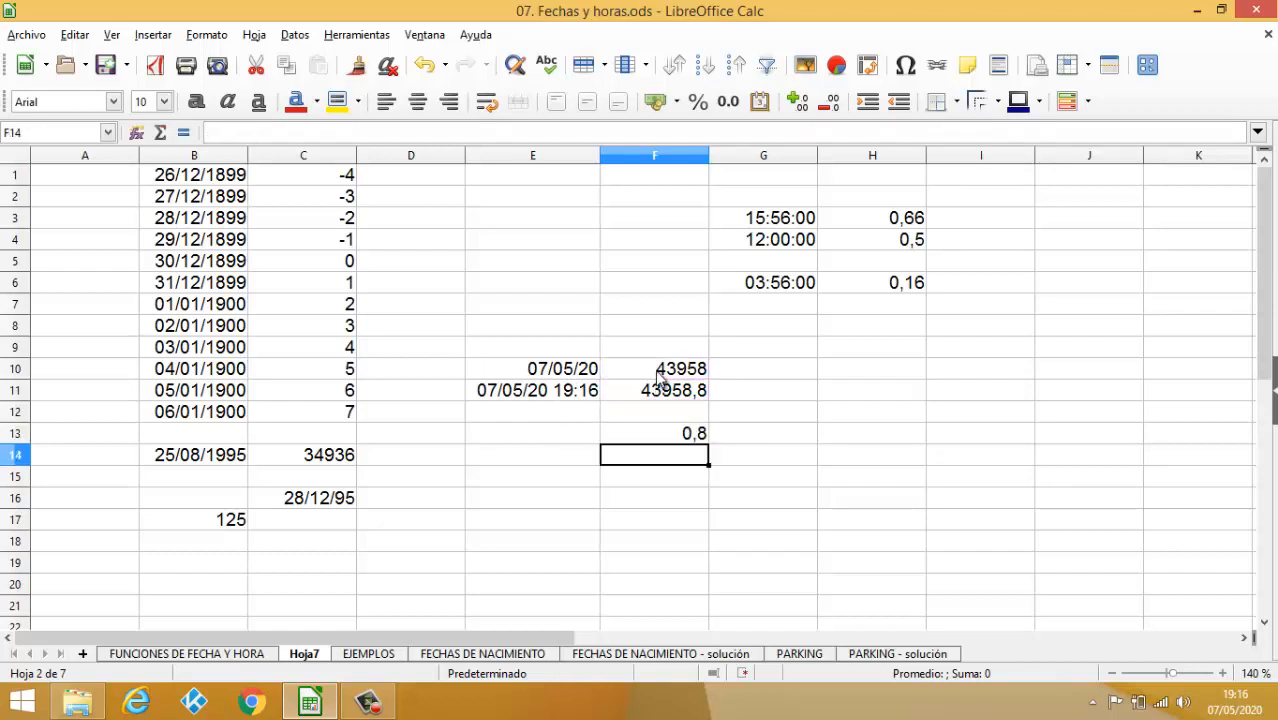
# - Format F13 with the Hora number category to show the result as hours, minutes and seconds
pyautogui.click(691, 435)
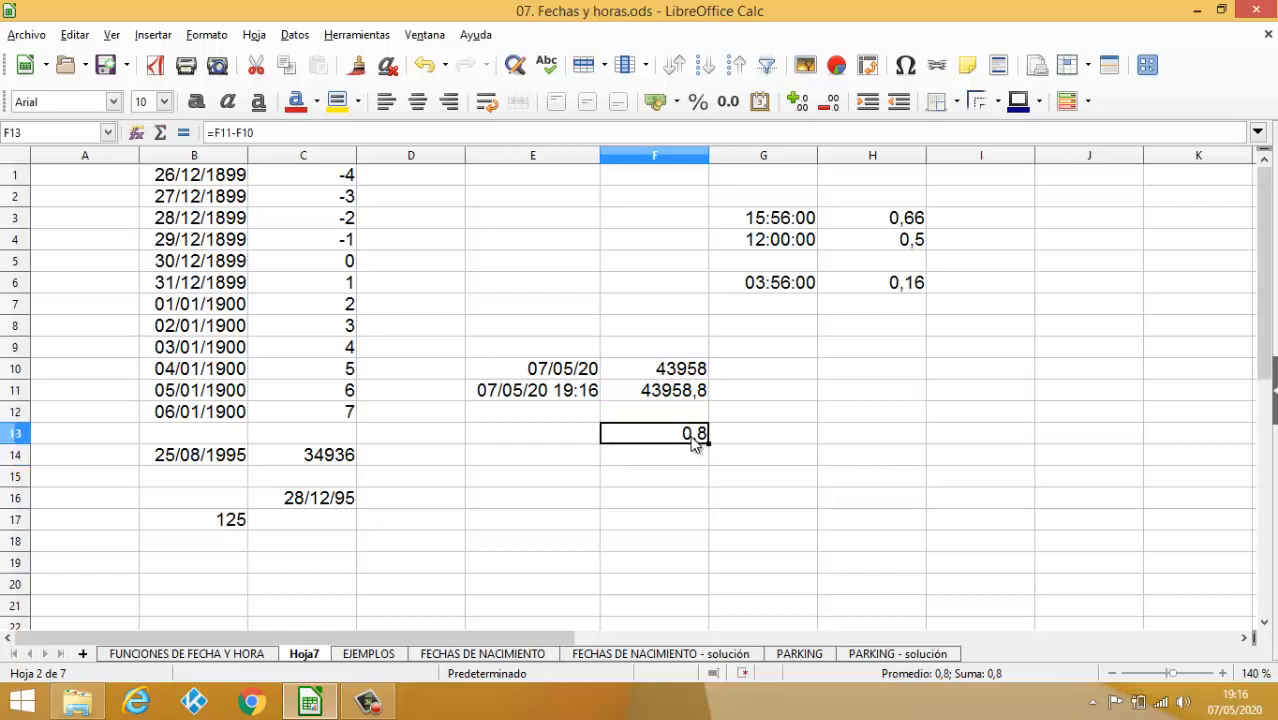
pyautogui.click(218, 40)
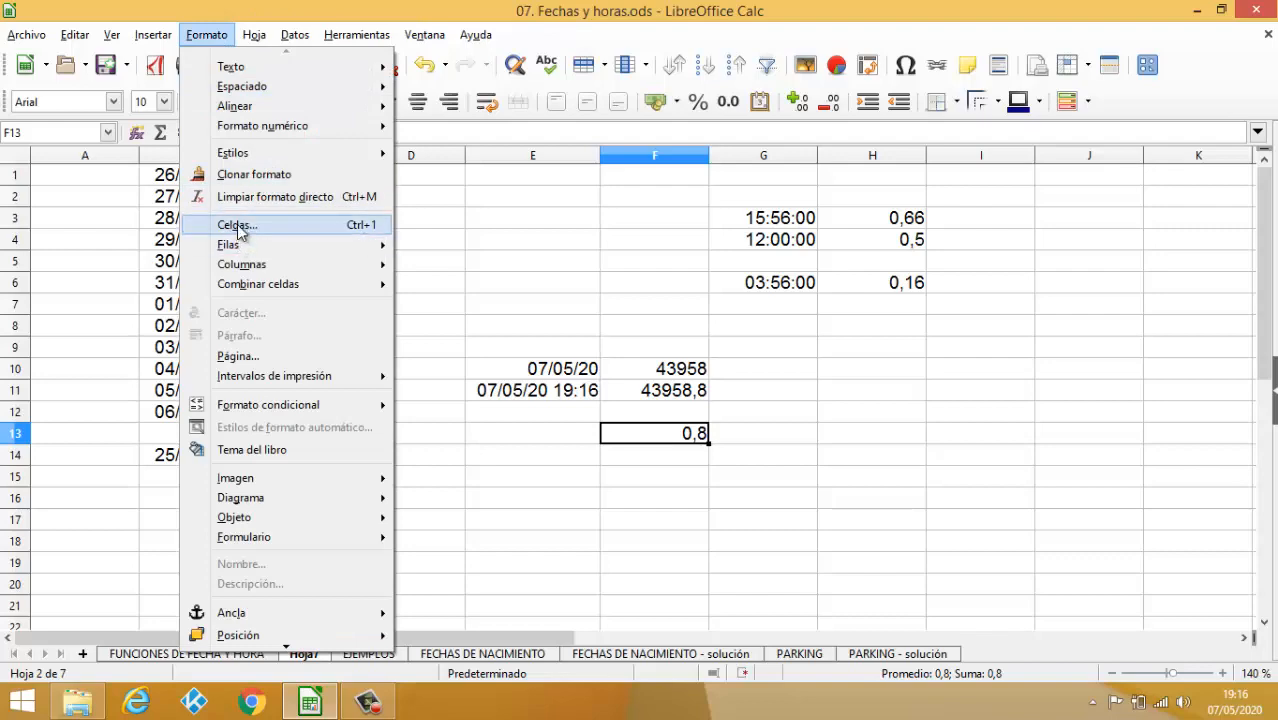
pyautogui.click(247, 224)
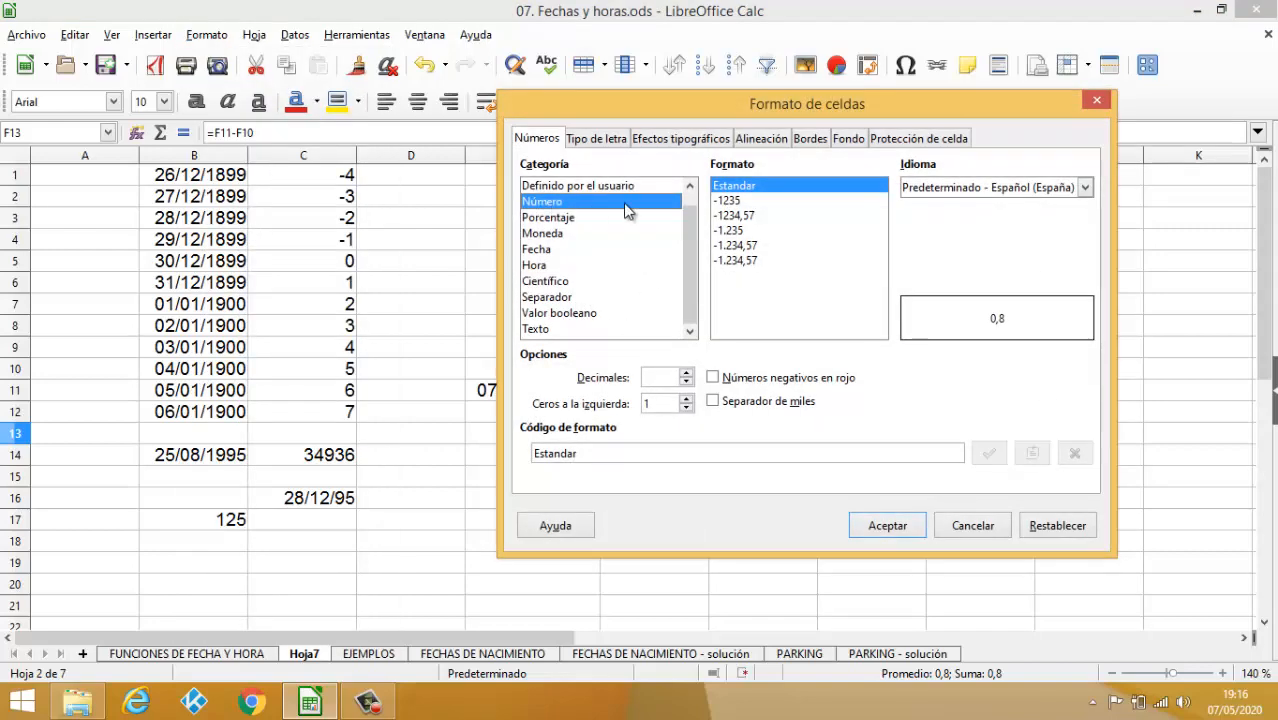
pyautogui.click(540, 263)
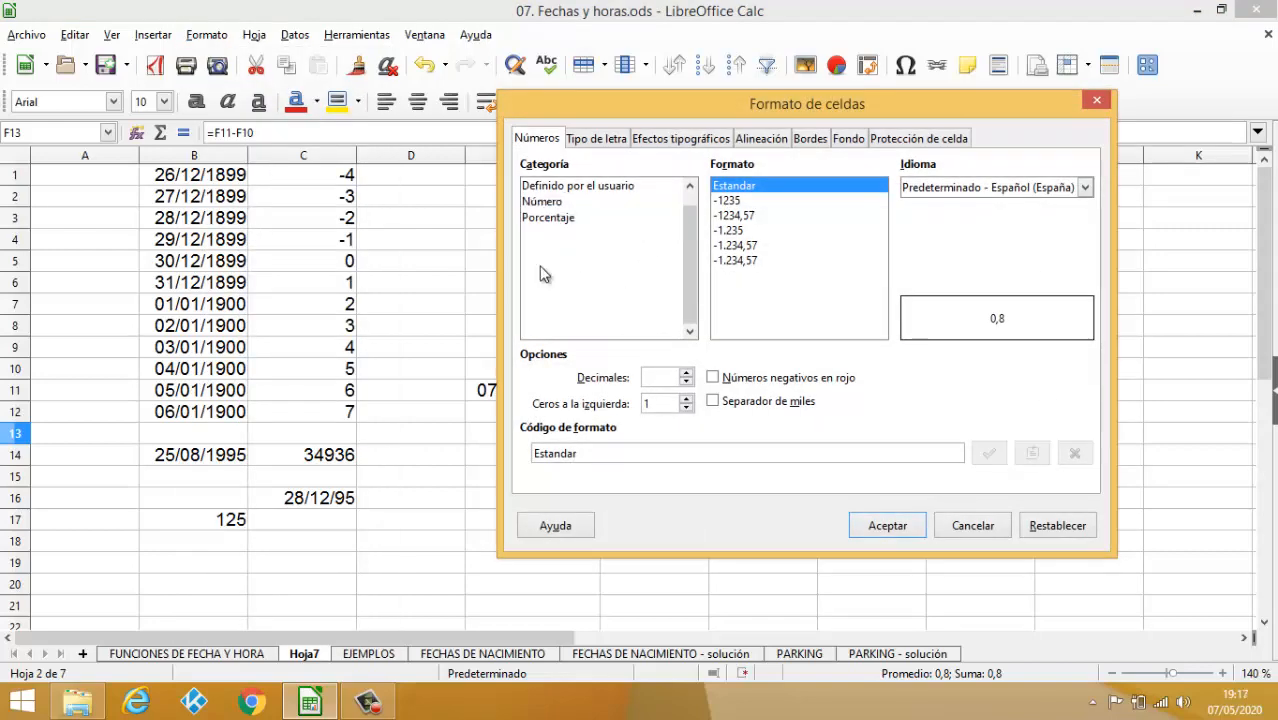
pyautogui.click(890, 526)
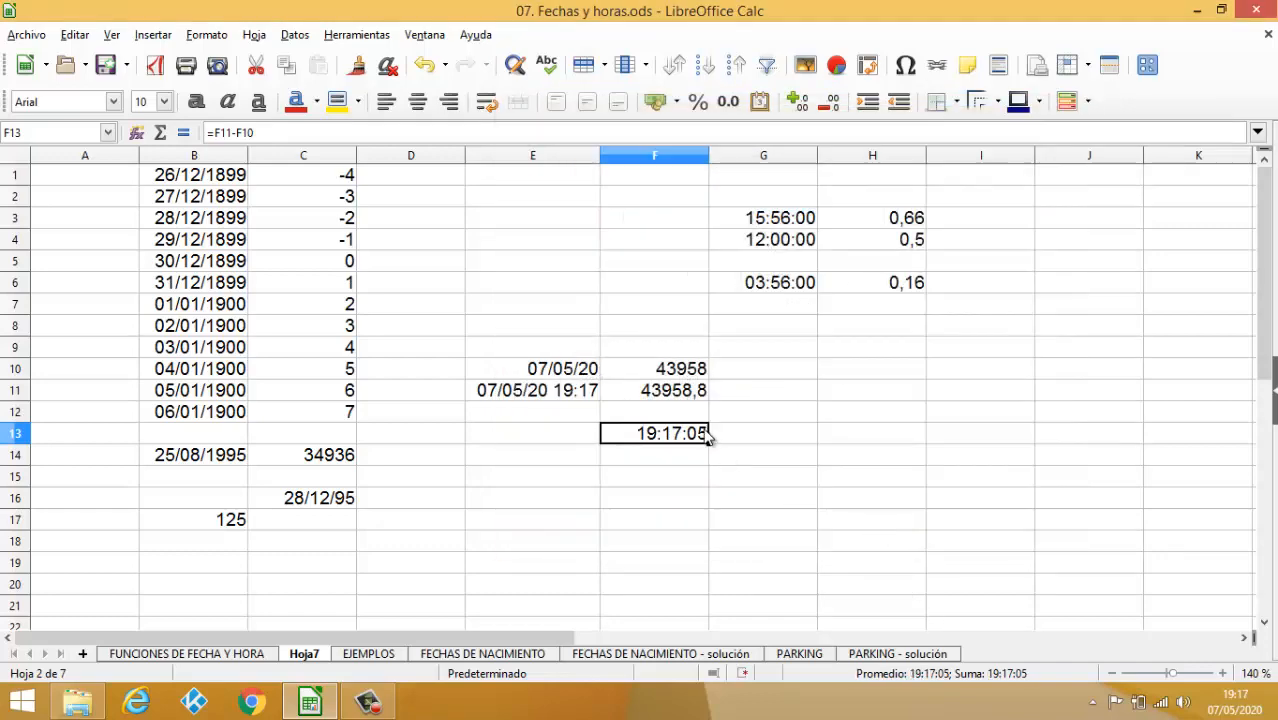
# - Review the time functions in the summary table, and on sheet EJEMPLOS examine the cells and numeric values of FECHA ACTUAL and FECHA DE NACIMIENTO
pyautogui.click(255, 656)
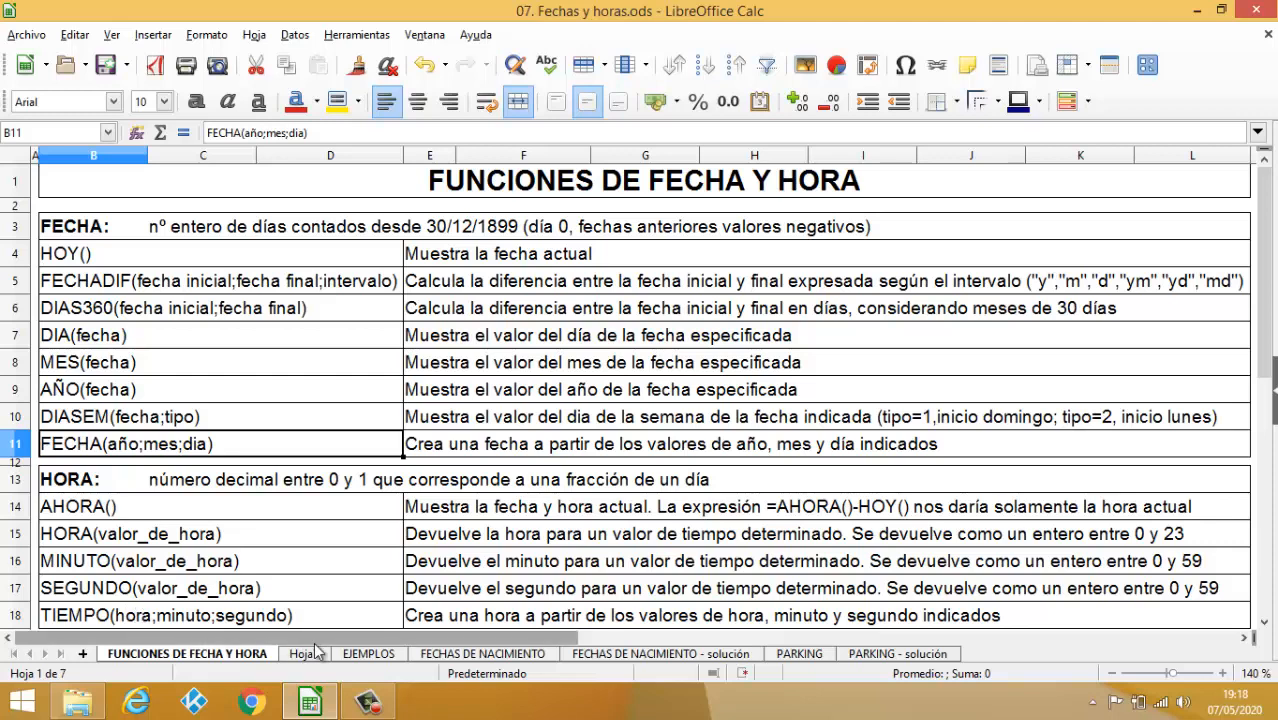
pyautogui.click(368, 654)
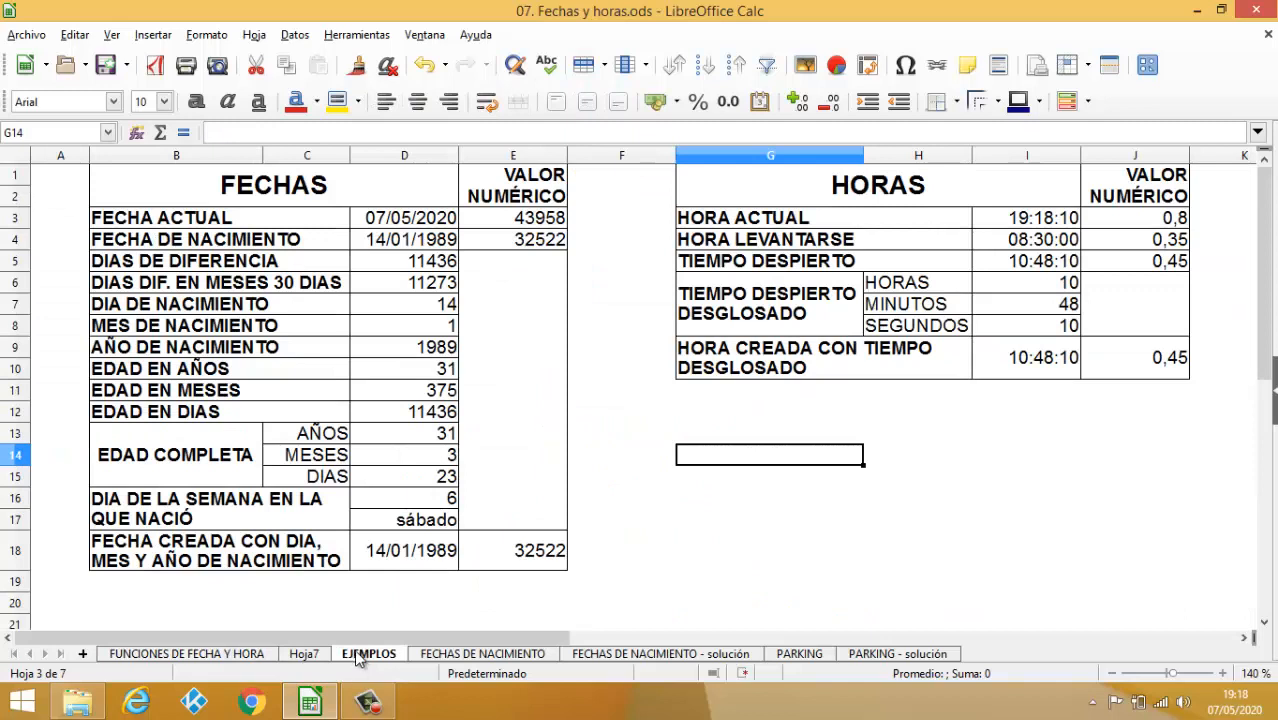
pyautogui.doubleClick(430, 218)
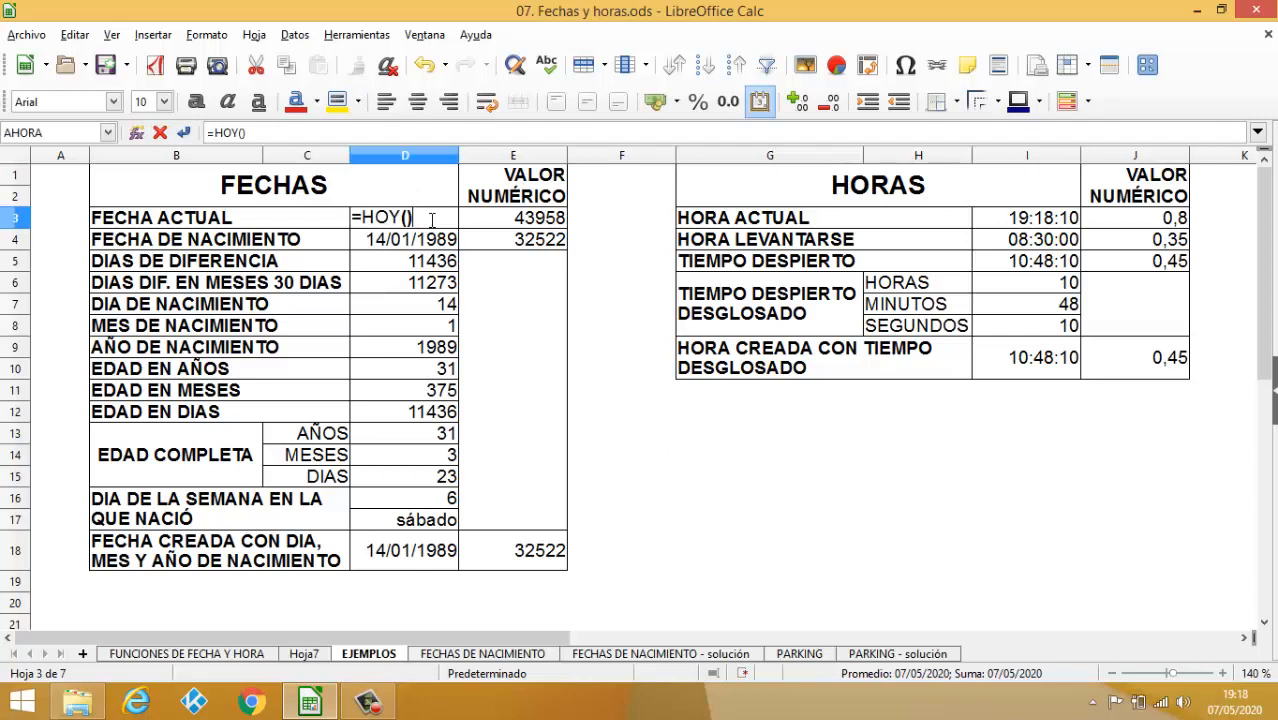
pyautogui.press('Return')
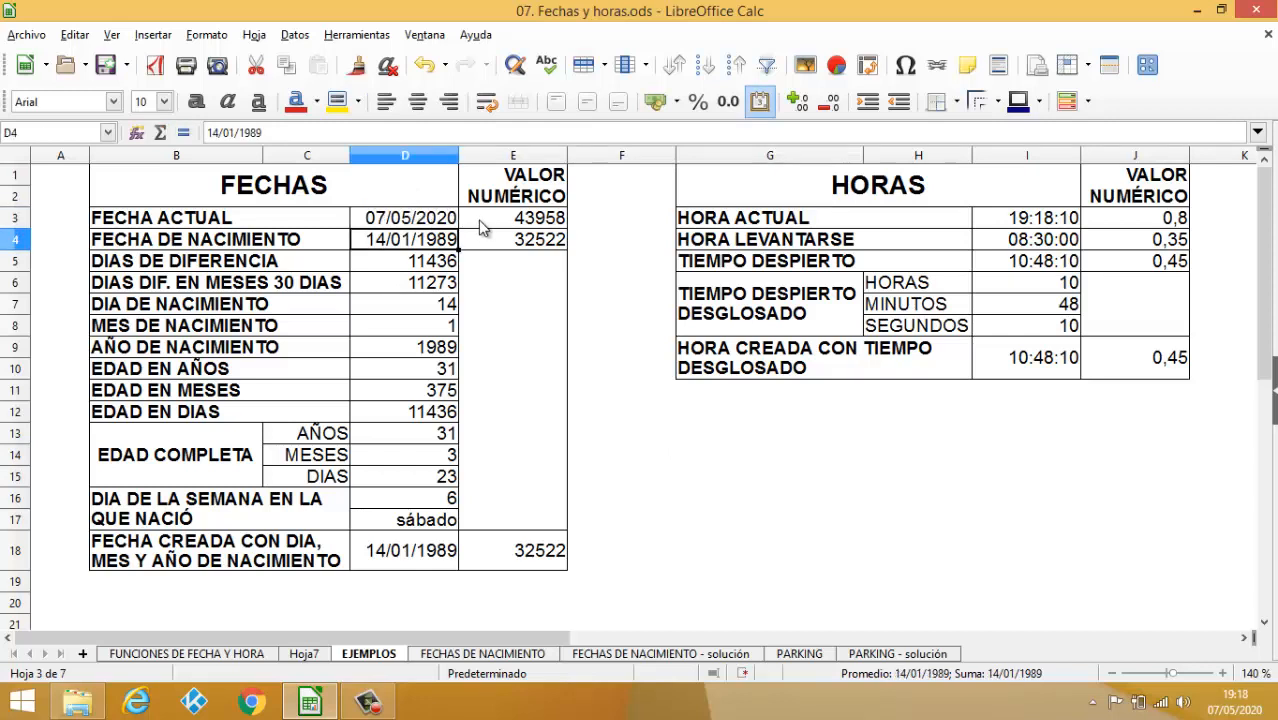
pyautogui.click(491, 221)
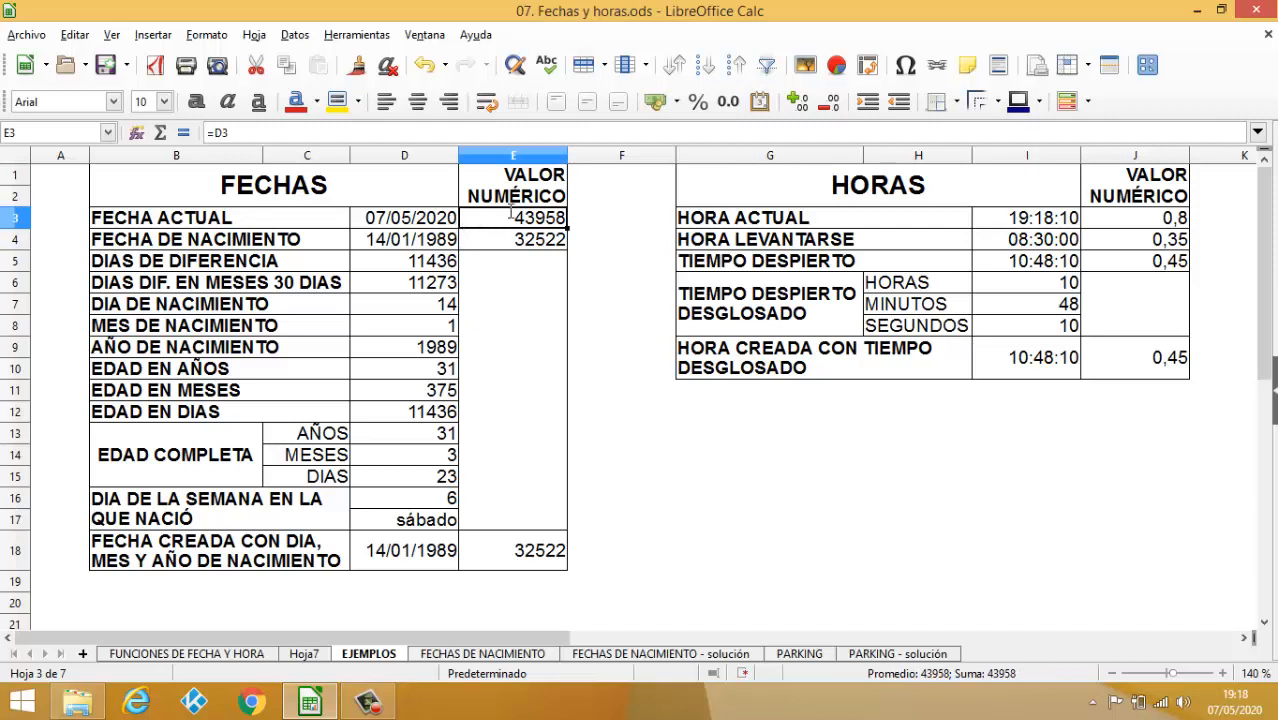
pyautogui.doubleClick(510, 213)
pyautogui.press('Return')
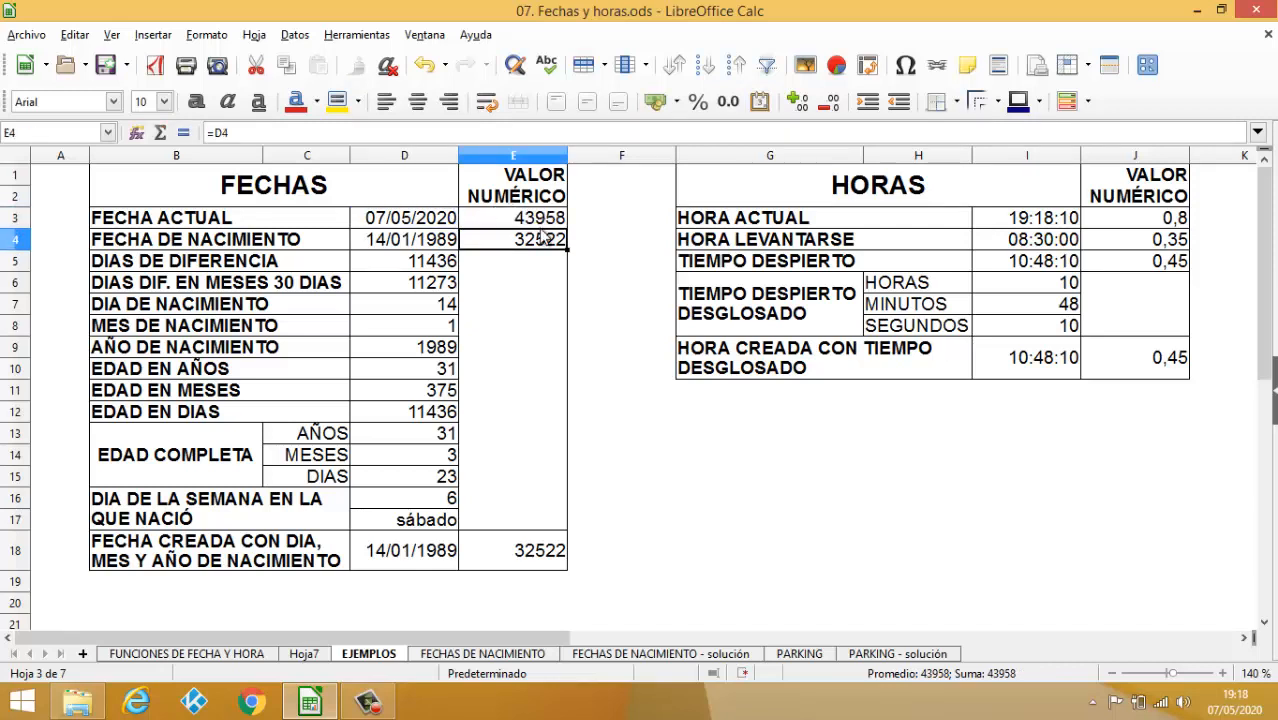
pyautogui.click(543, 224)
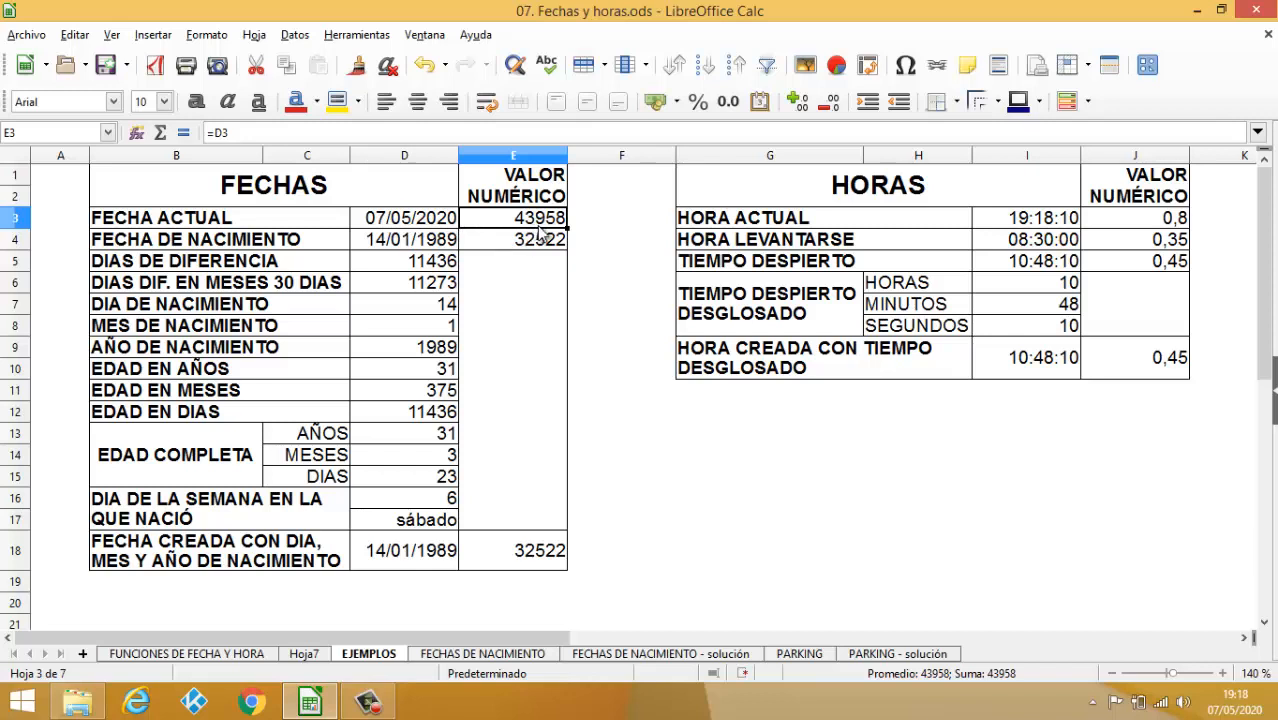
pyautogui.click(383, 246)
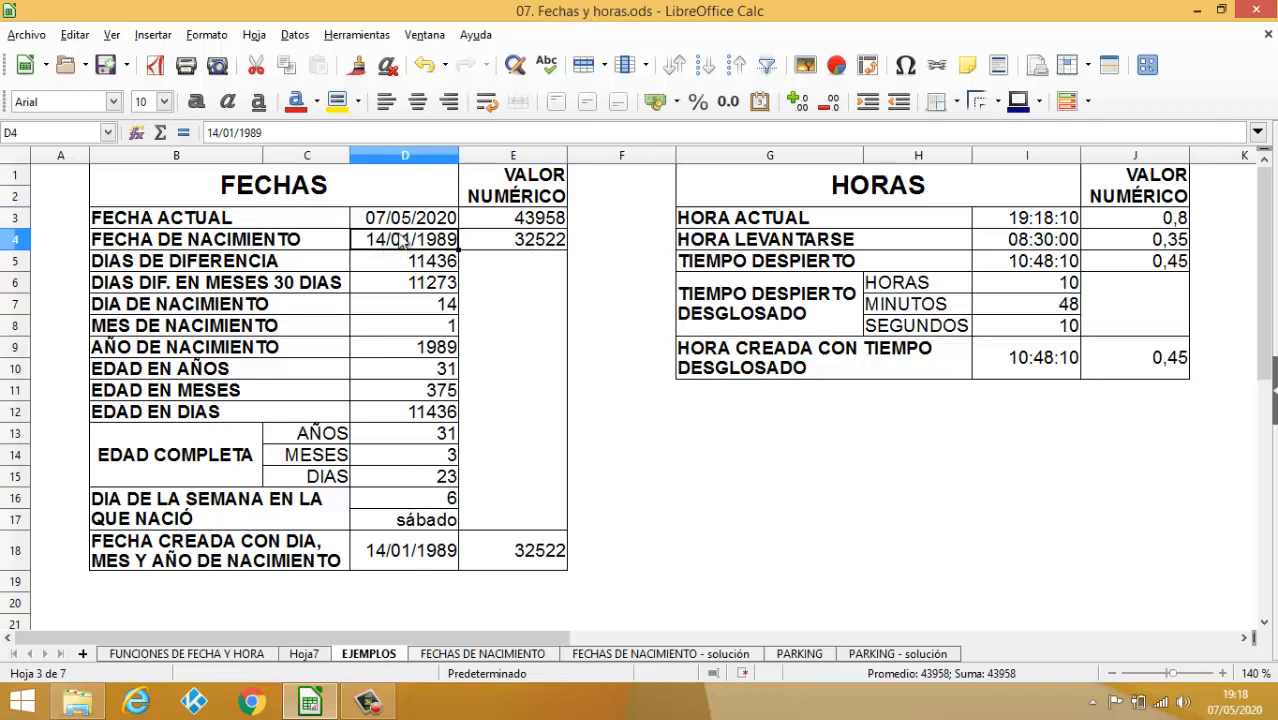
pyautogui.click(520, 243)
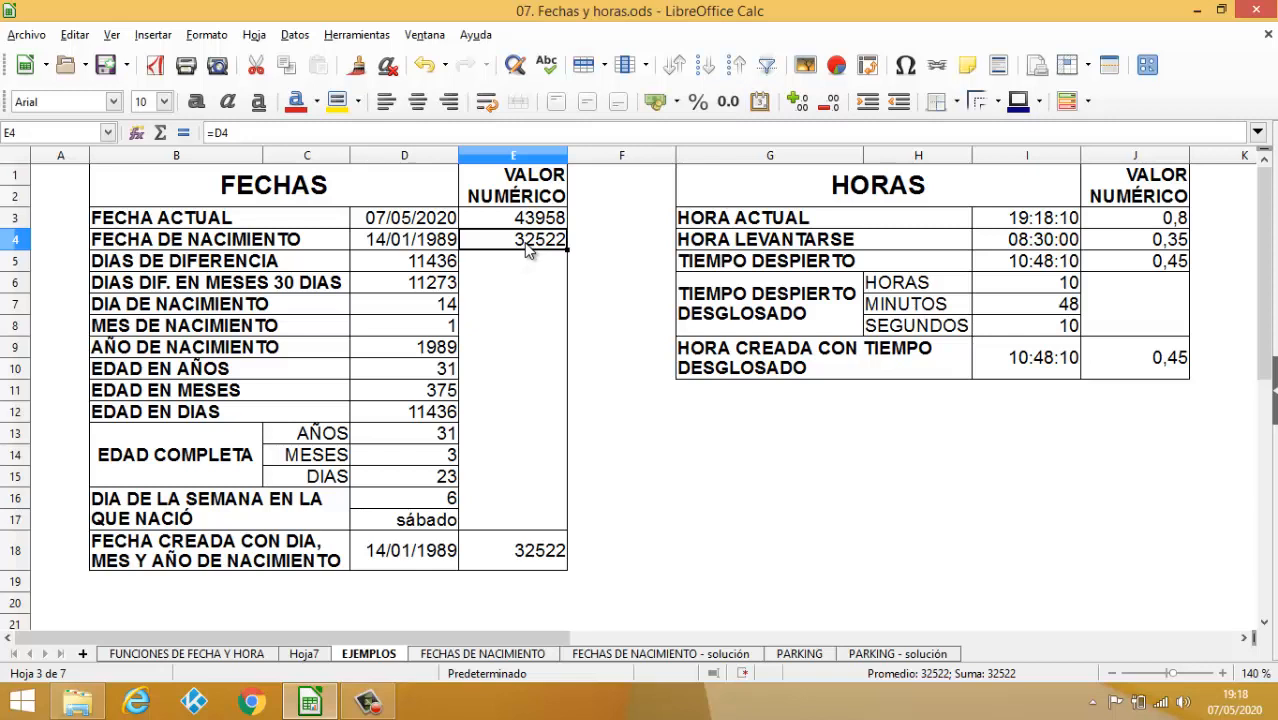
# - Examine the day-difference formulas in D5 and D6, comparing plain date subtraction with the DIAS360 function
pyautogui.doubleClick(432, 260)
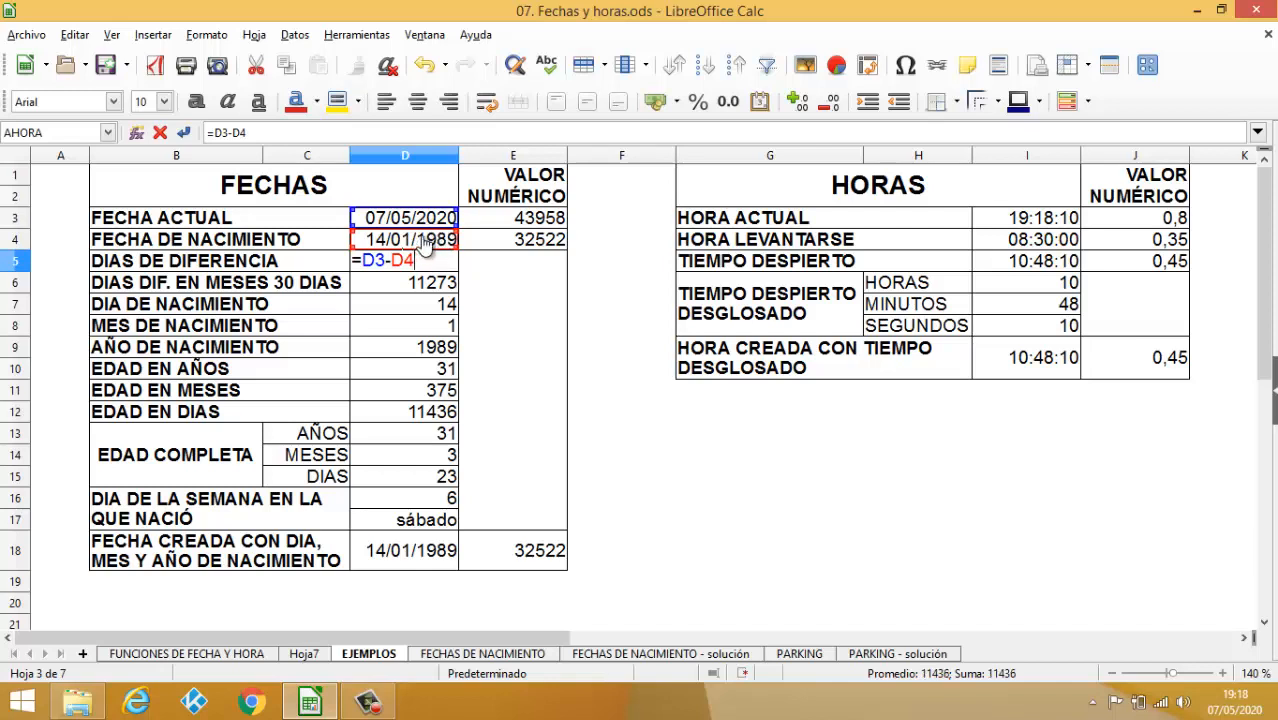
pyautogui.press('Return')
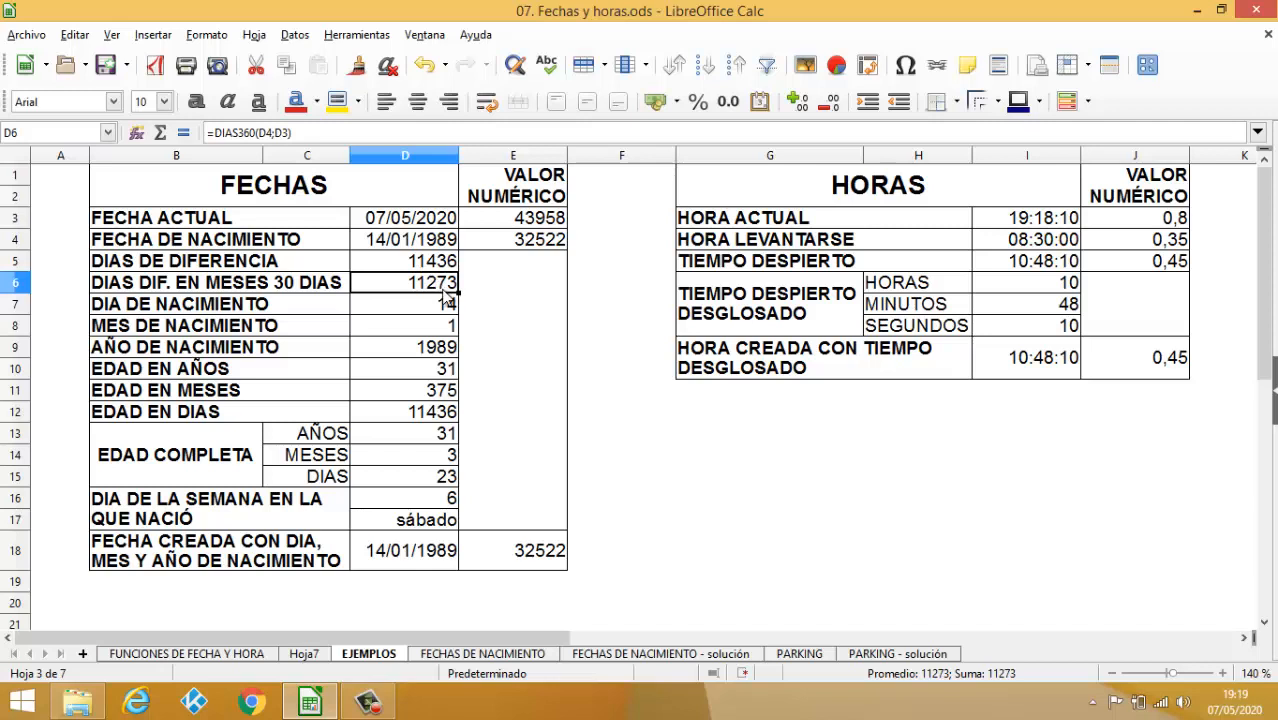
pyautogui.doubleClick(445, 287)
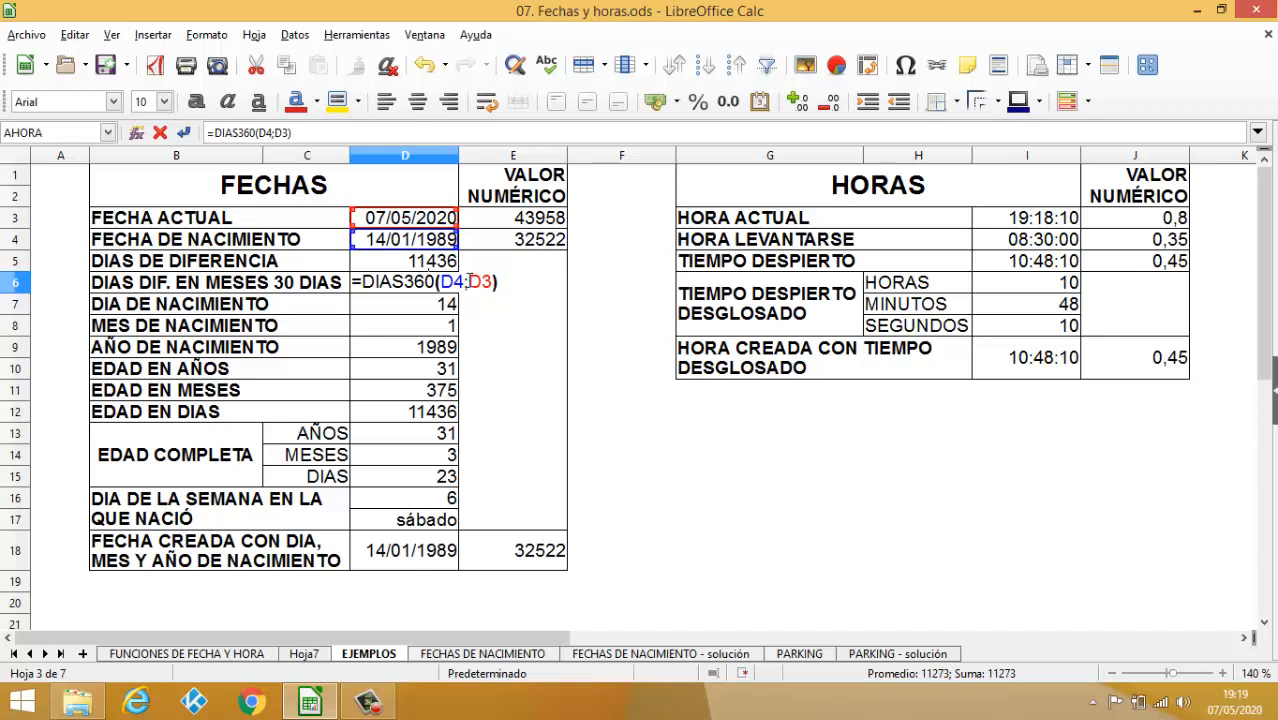
pyautogui.press('Return')
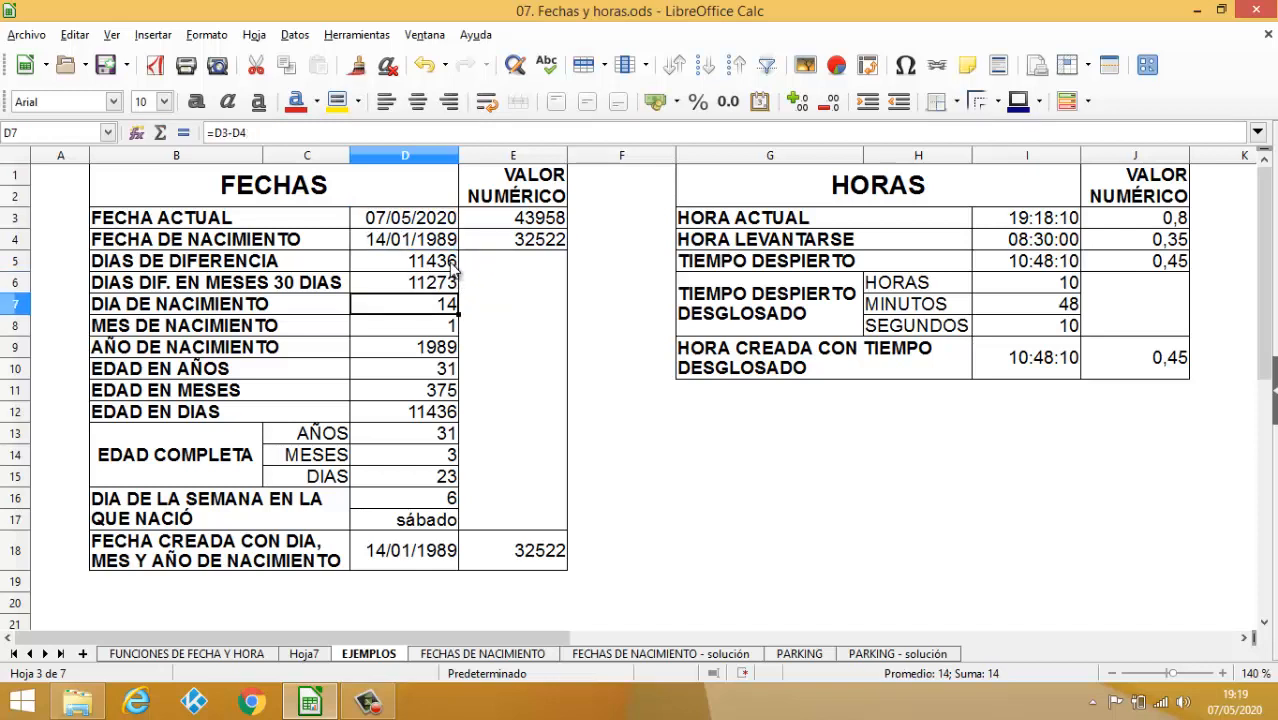
pyautogui.doubleClick(450, 262)
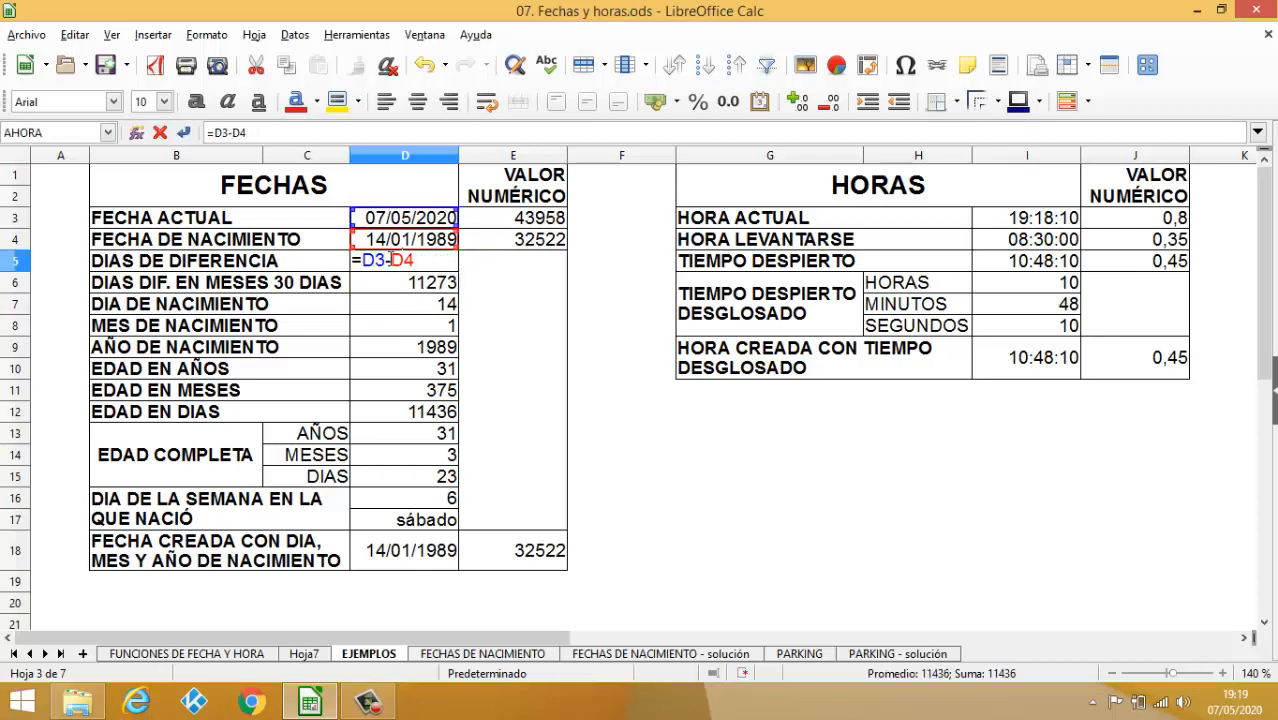
pyautogui.press('Return')
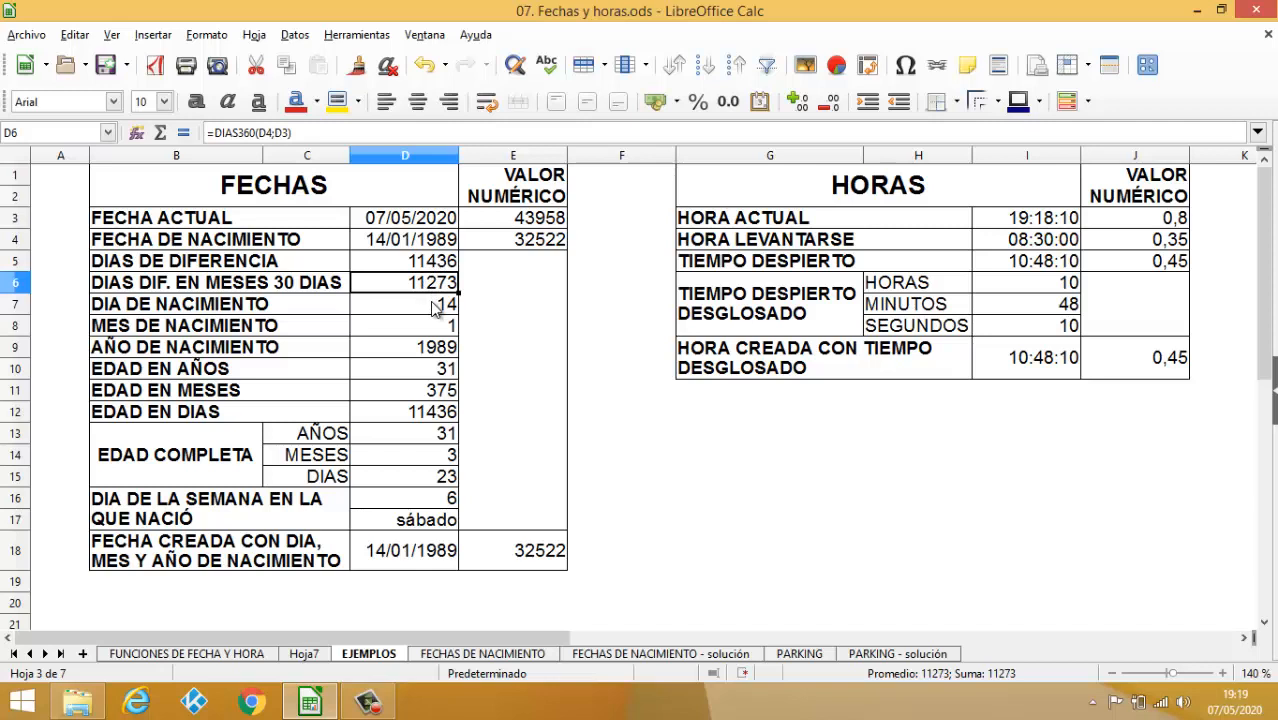
# - Examine the DIA, MES and AÑO formulas that extract the day, month and year of birth in D7 to D9
pyautogui.click(436, 309)
pyautogui.doubleClick(432, 304)
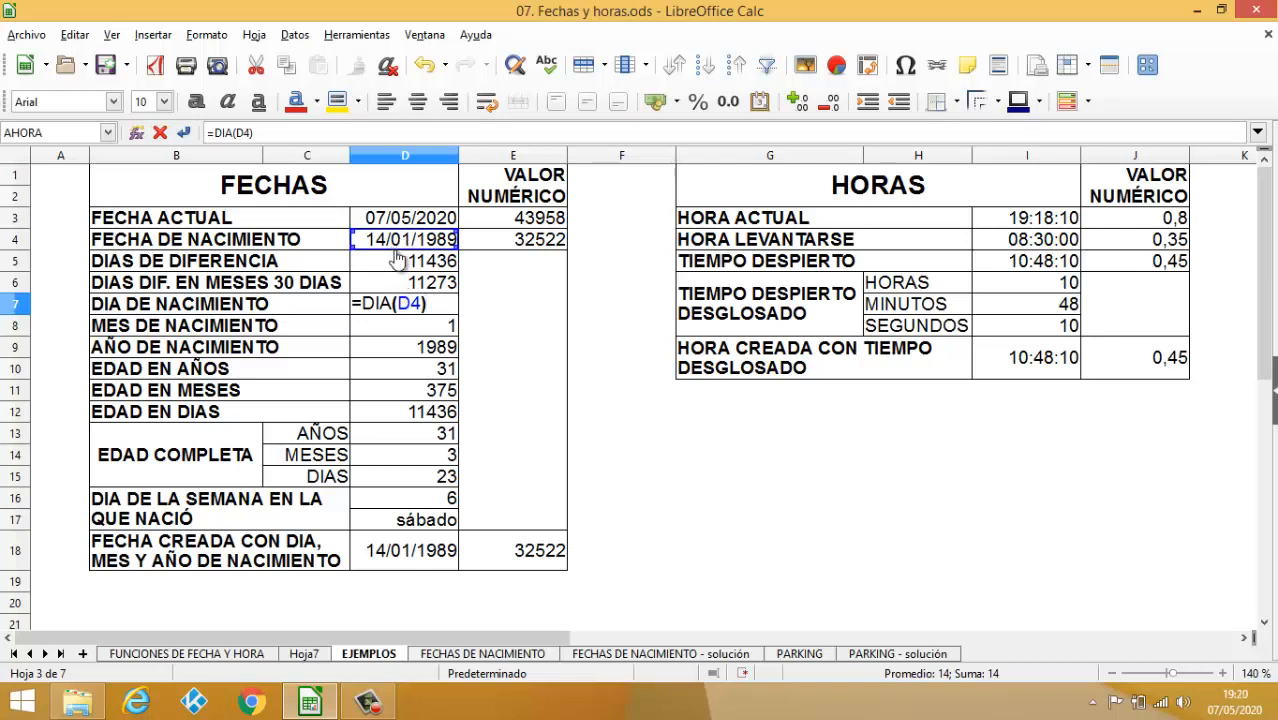
pyautogui.press('Return')
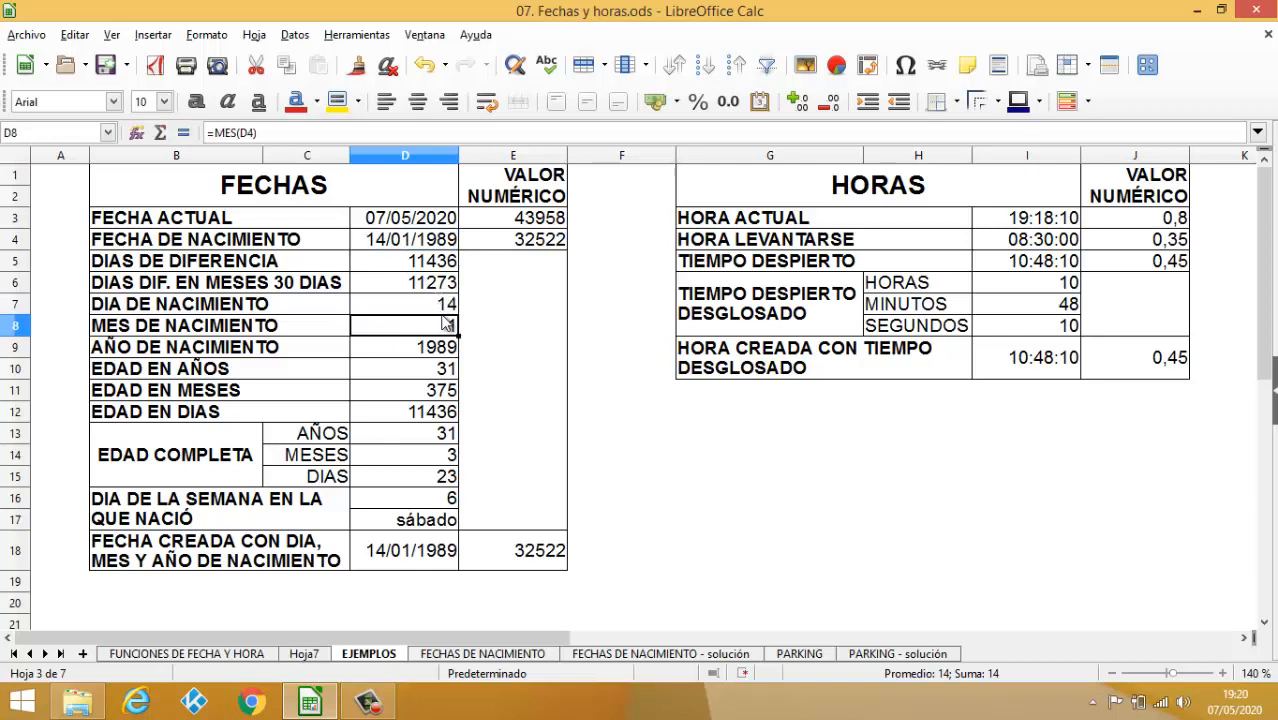
pyautogui.click(446, 310)
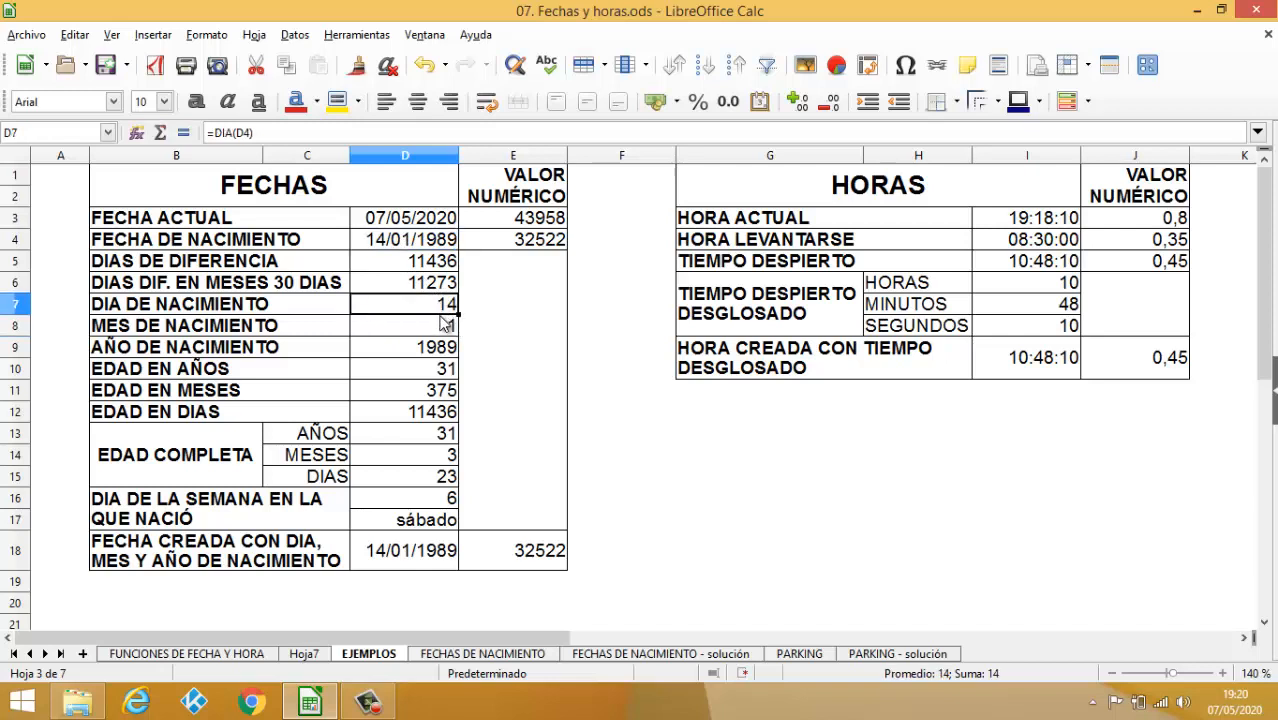
pyautogui.doubleClick(440, 324)
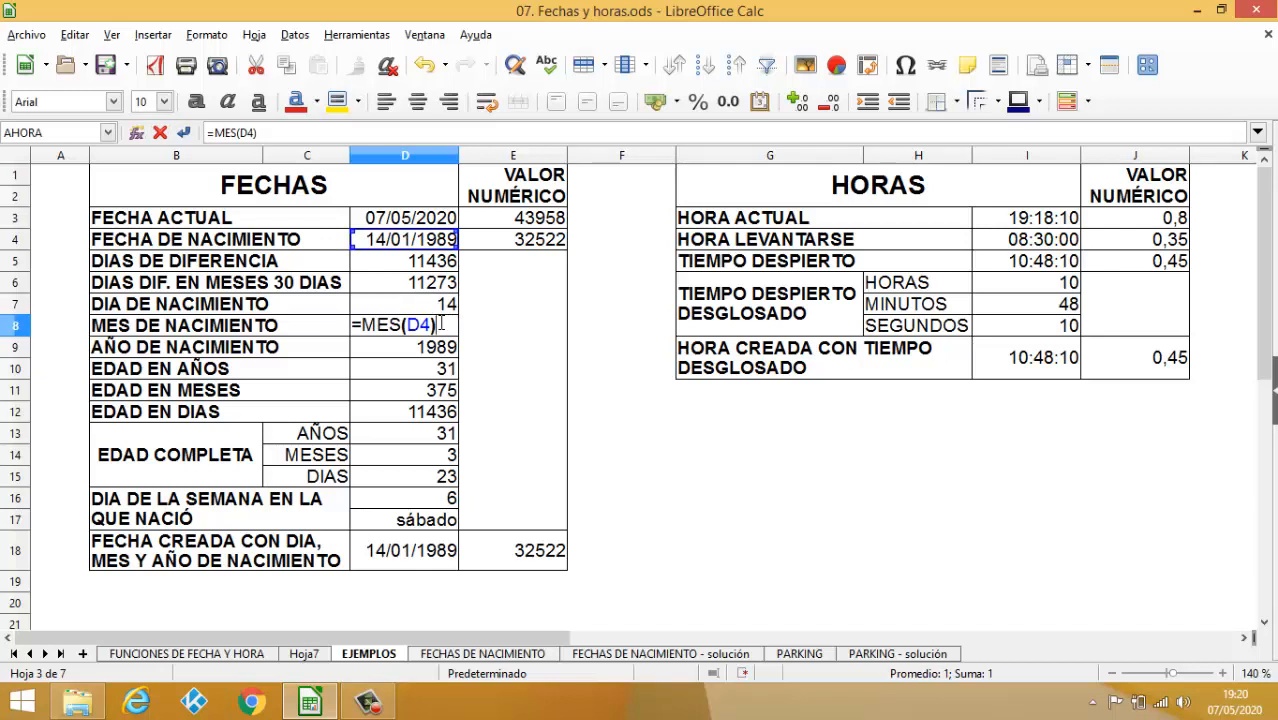
pyautogui.press('Return')
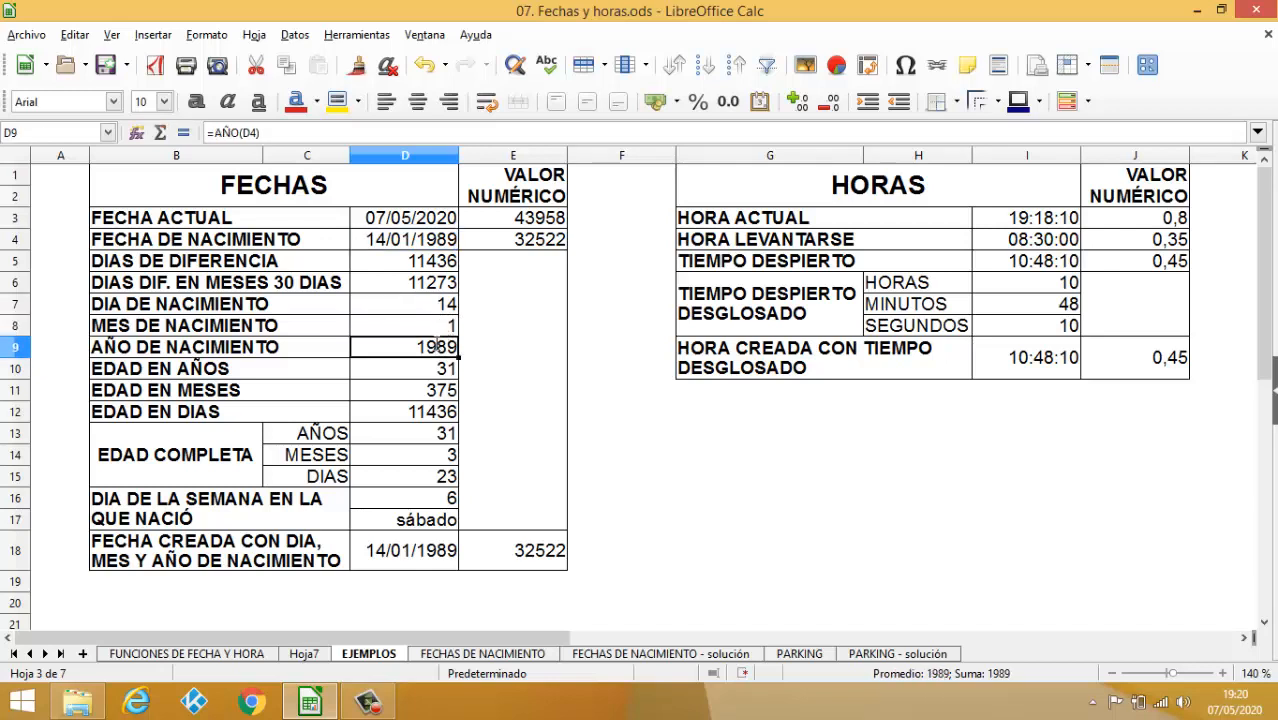
pyautogui.doubleClick(441, 347)
pyautogui.press('Return')
pyautogui.press('Return')
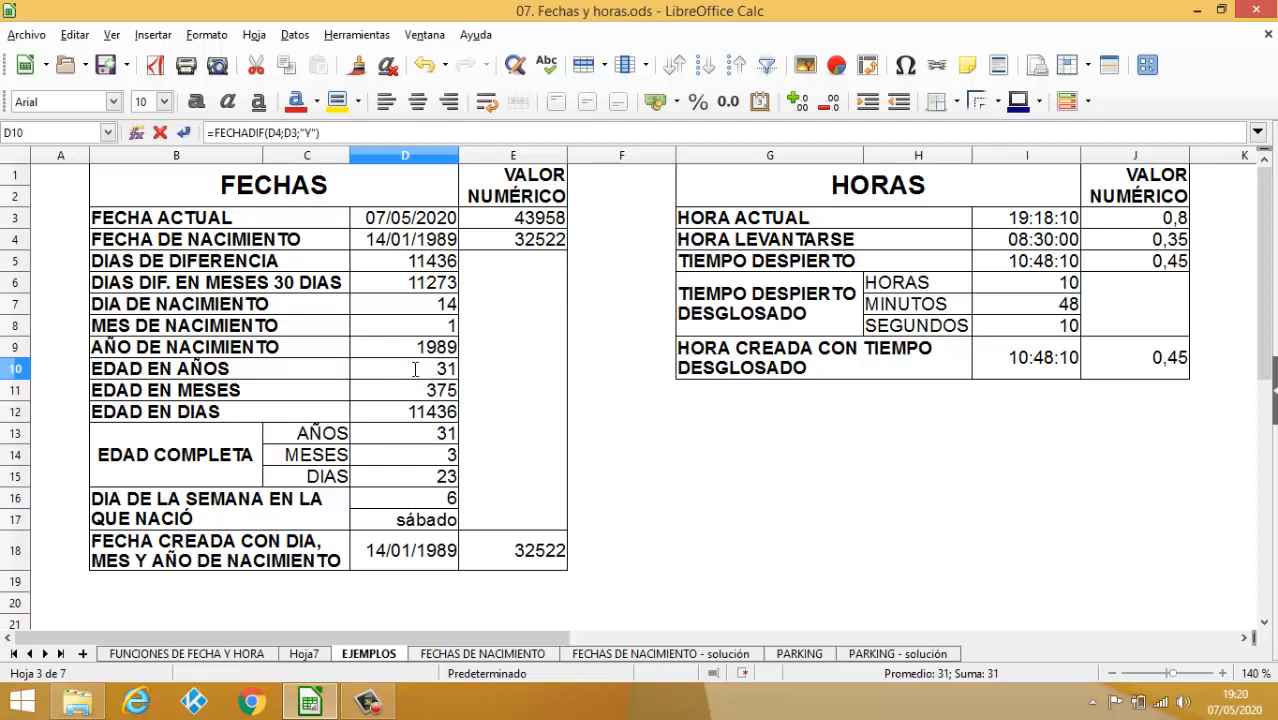
# - Examine the FECHADIF formulas for age in years, months and days in D10 to D12, and compare them with the subtraction in D5
pyautogui.doubleClick(417, 375)
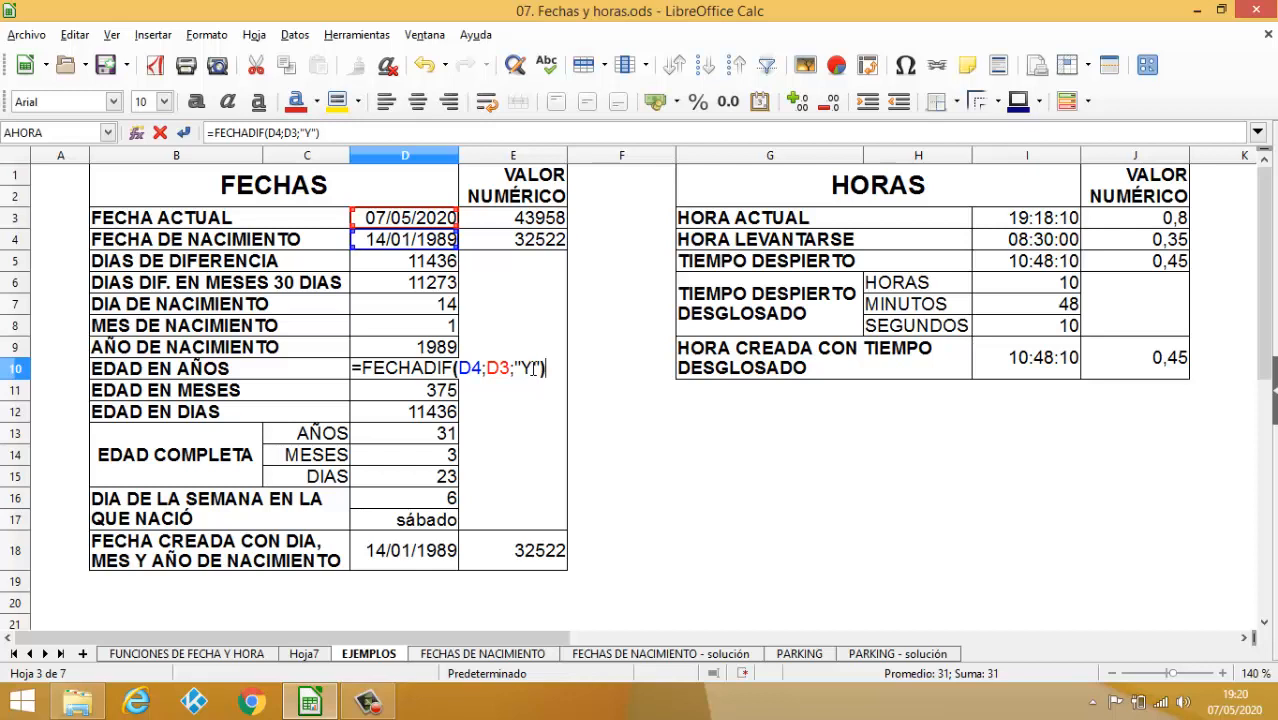
pyautogui.press('Return')
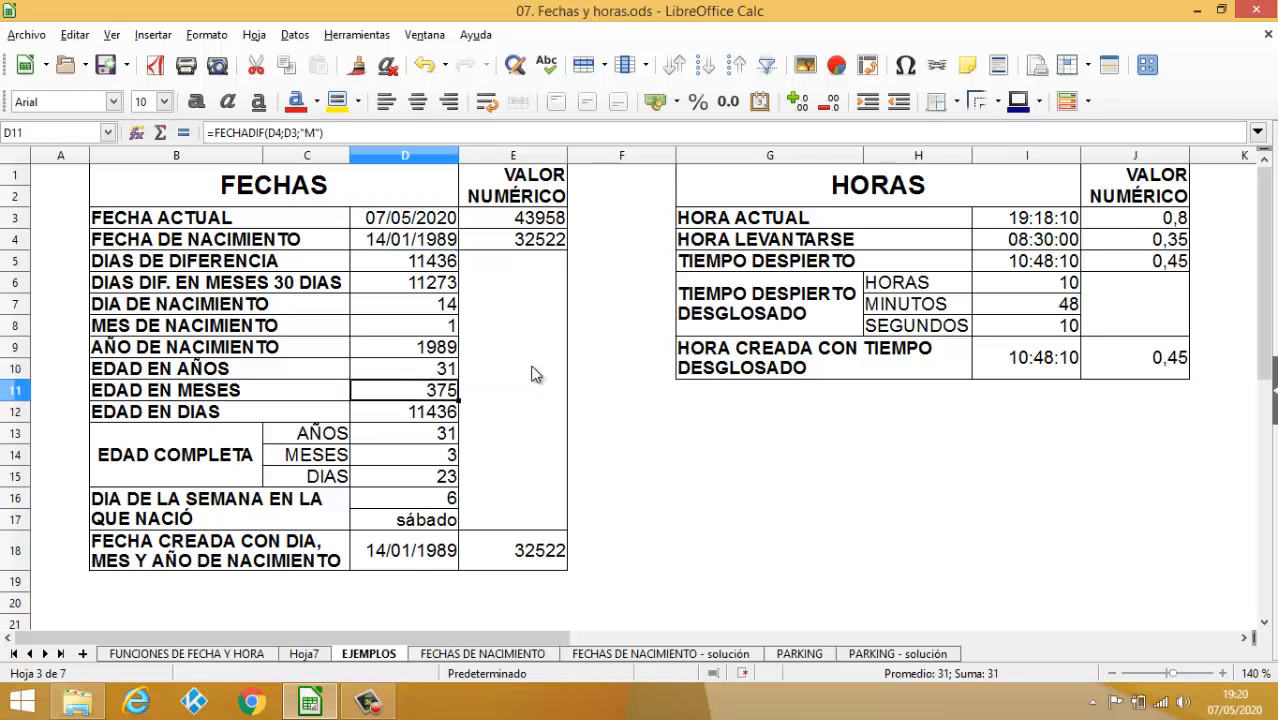
pyautogui.doubleClick(455, 392)
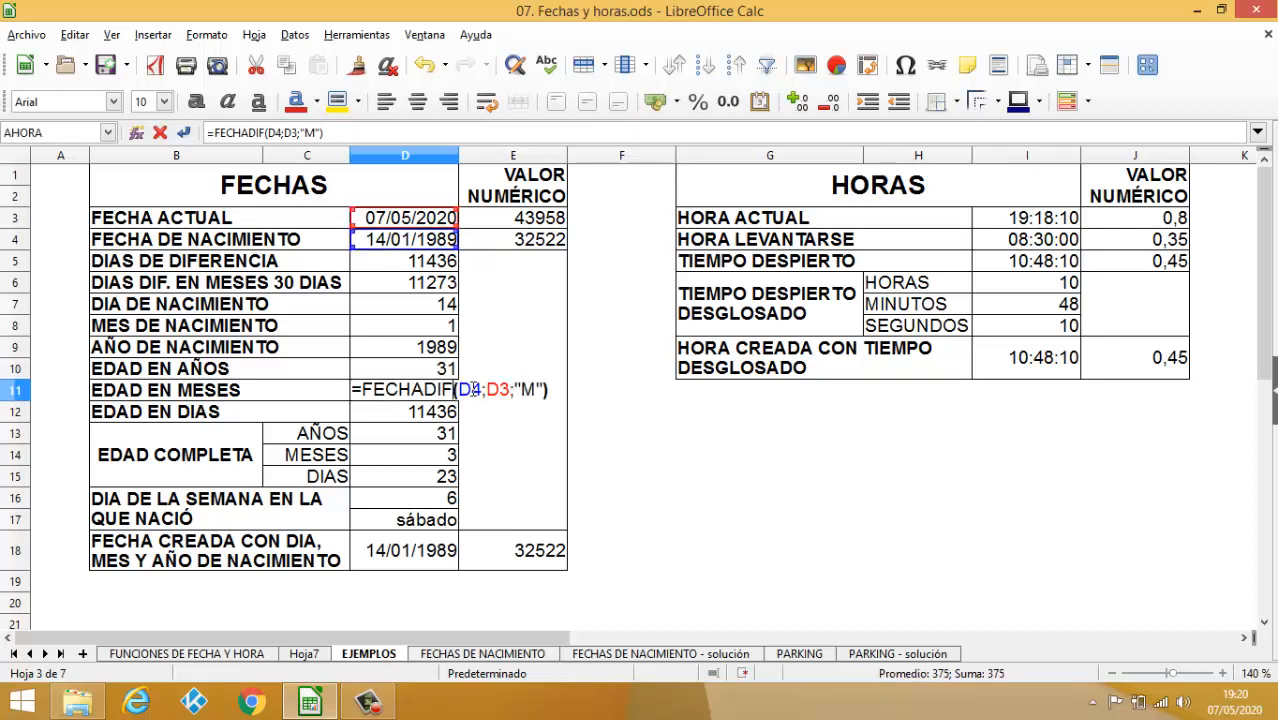
pyautogui.click(547, 390)
pyautogui.press('Return')
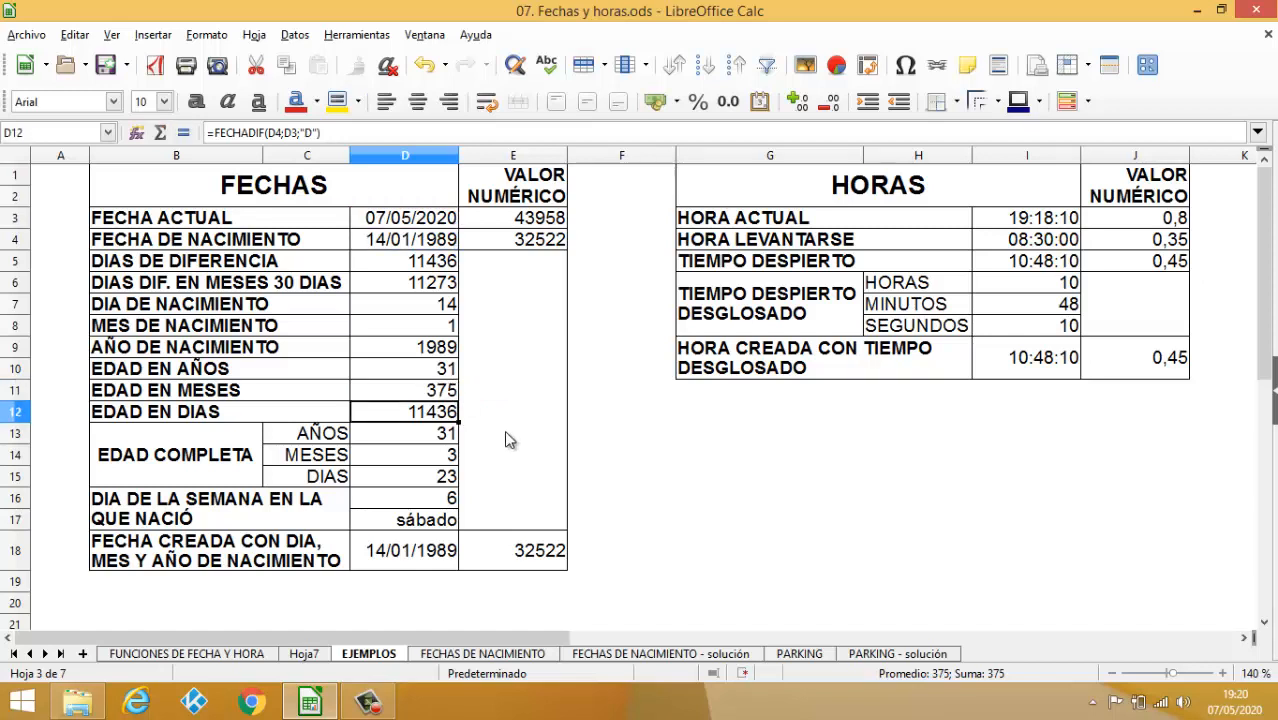
pyautogui.doubleClick(445, 413)
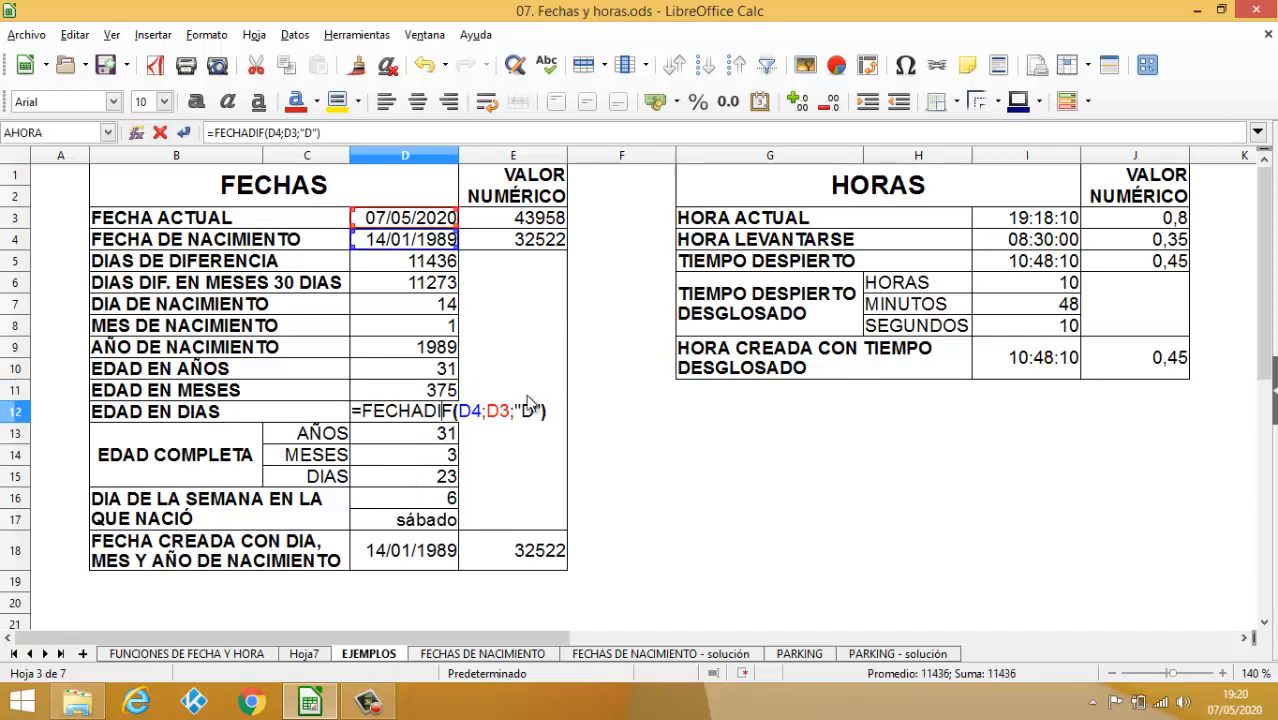
pyautogui.click(557, 411)
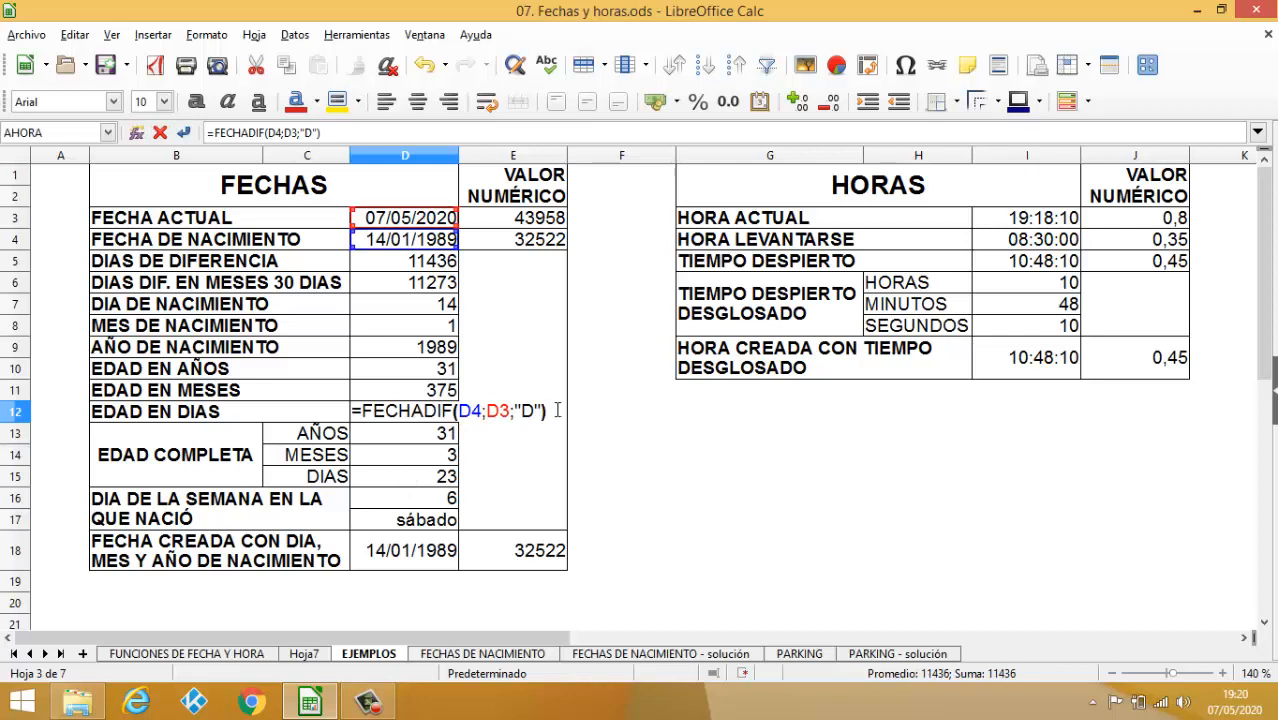
pyautogui.press('Return')
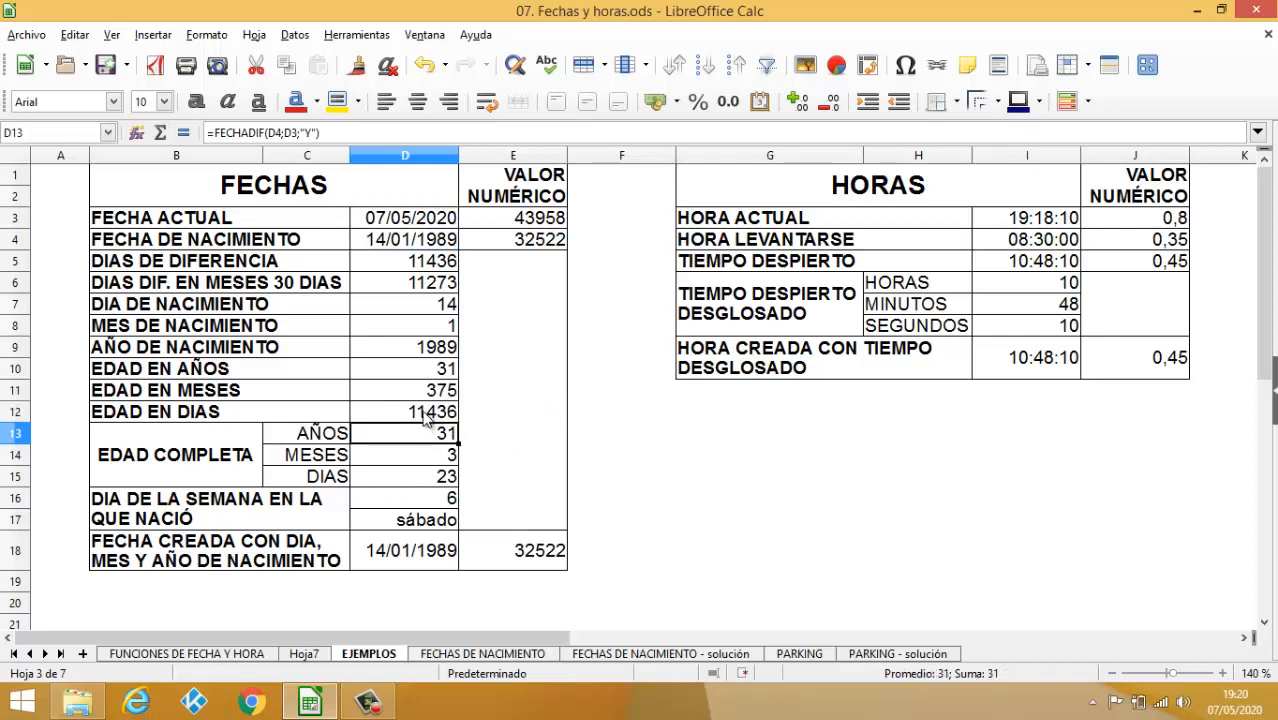
pyautogui.click(427, 262)
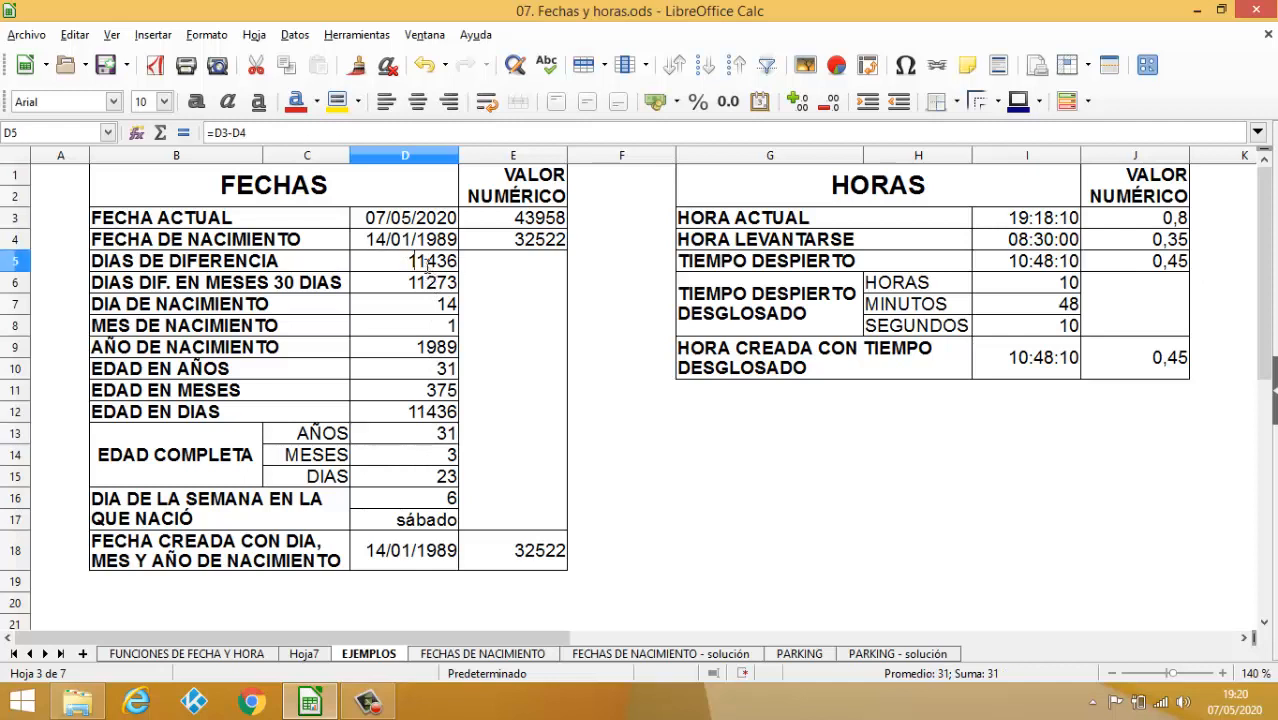
pyautogui.doubleClick(427, 262)
pyautogui.press('Return')
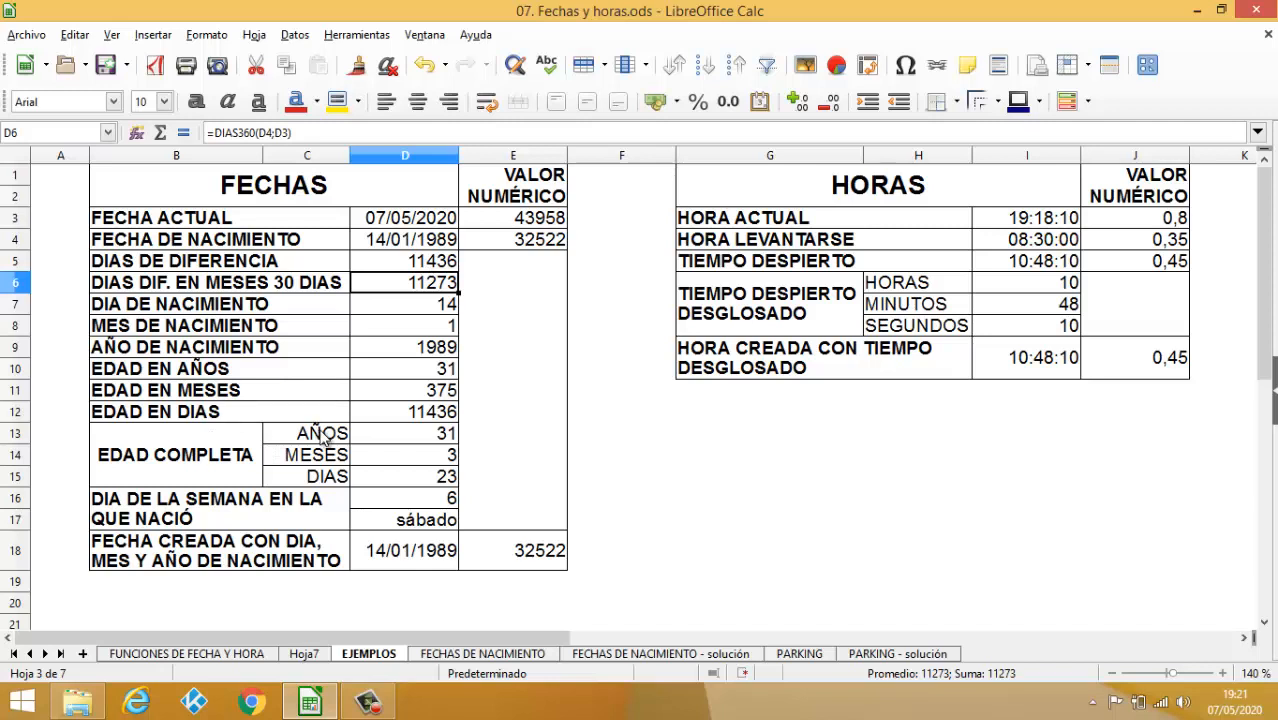
# - Examine the FECHADIF formulas with the "Y", "YM" and "MD" intervals in the EDAD COMPLETA rows
pyautogui.doubleClick(408, 434)
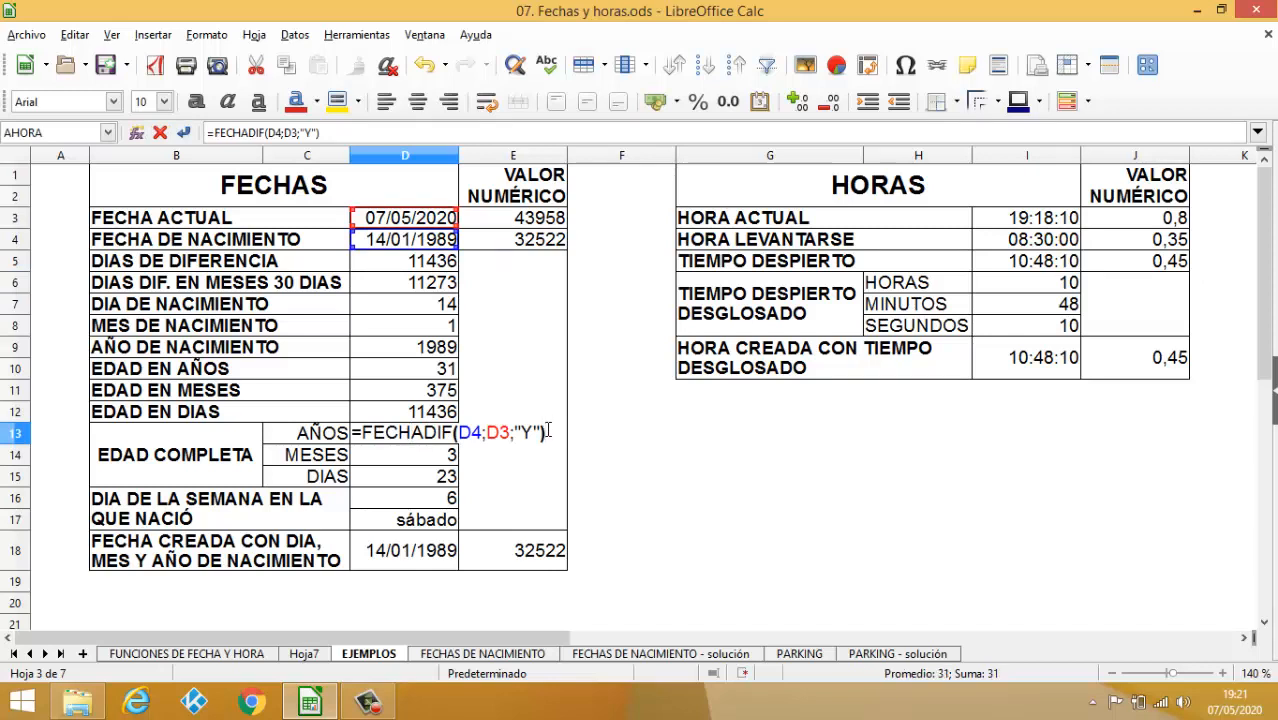
pyautogui.press('Return')
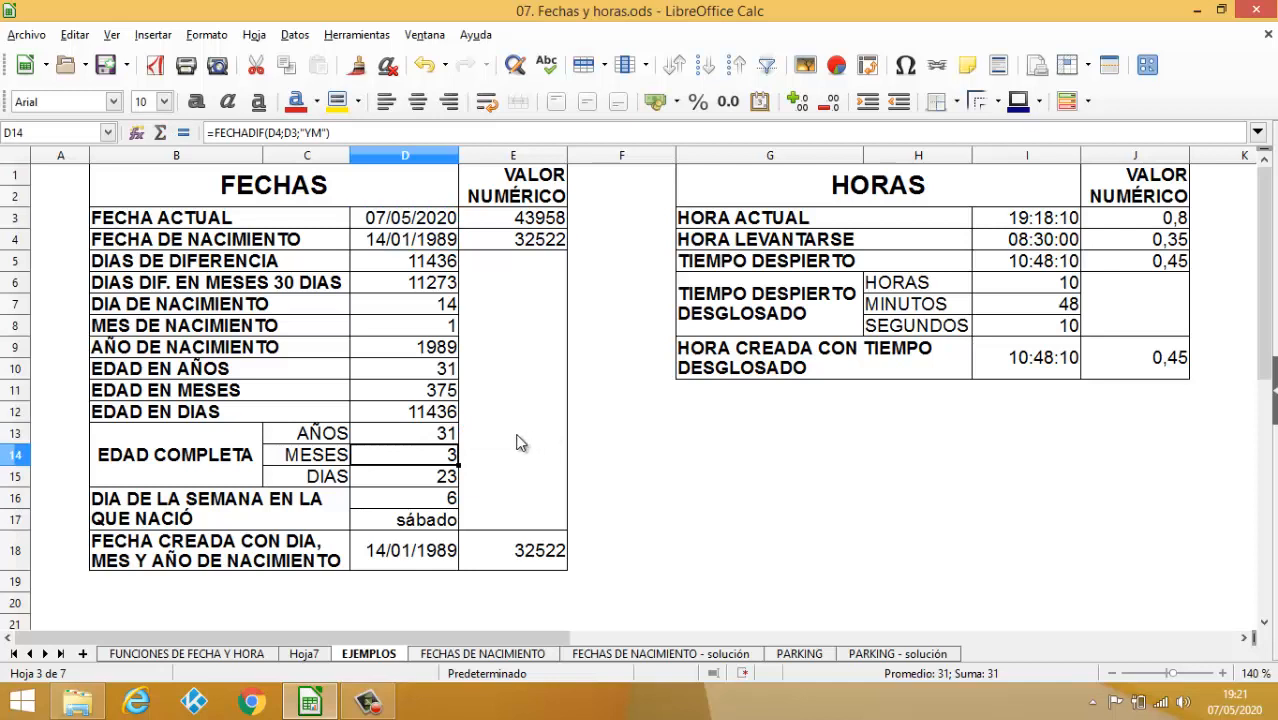
pyautogui.doubleClick(441, 460)
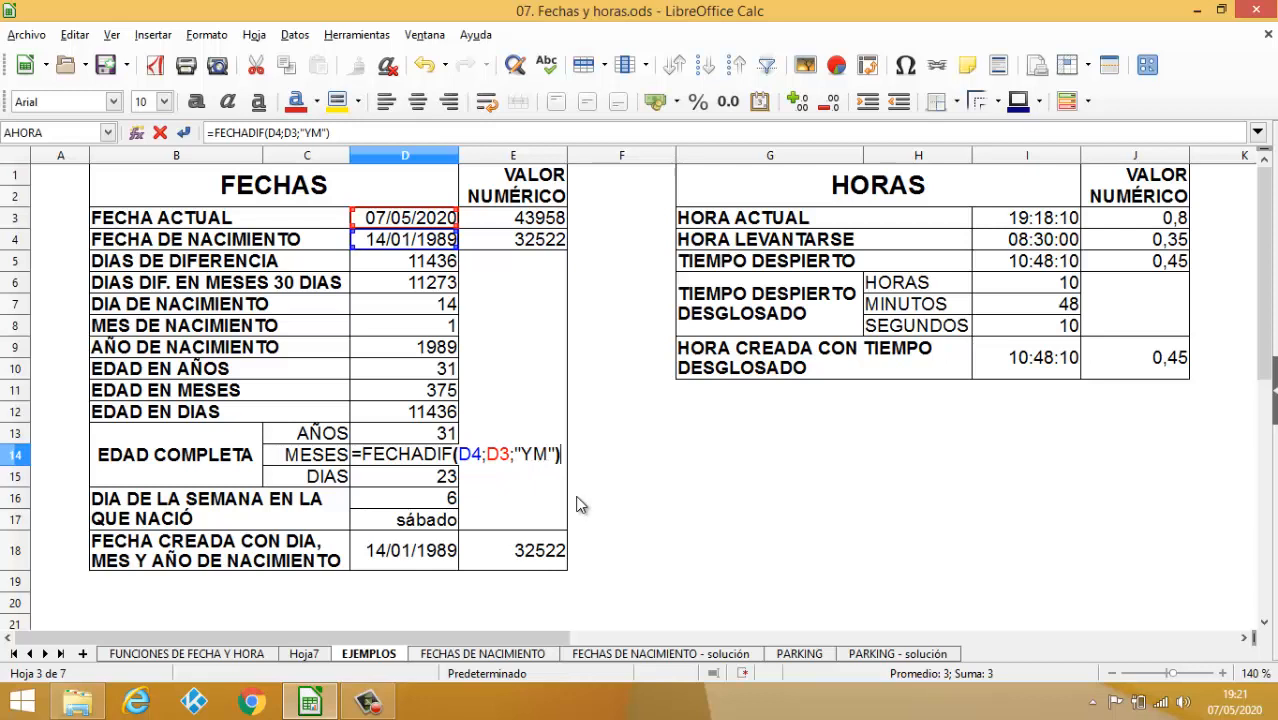
pyautogui.press('Return')
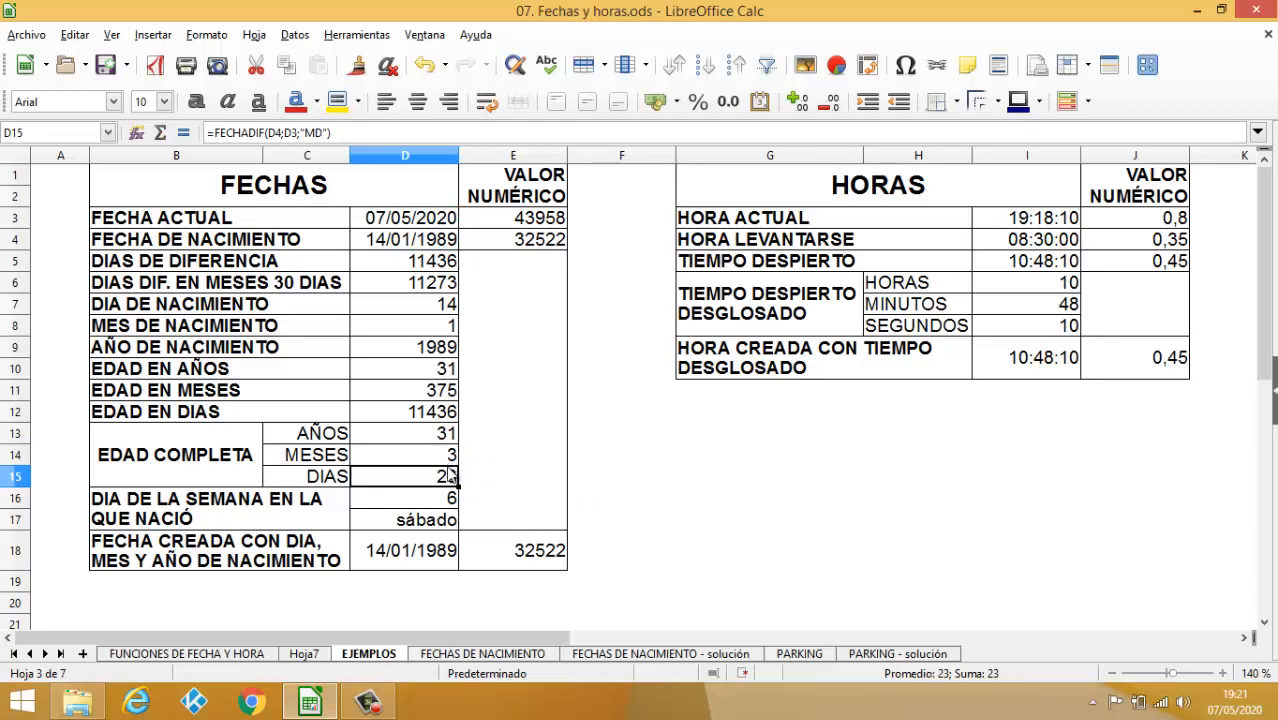
pyautogui.doubleClick(449, 476)
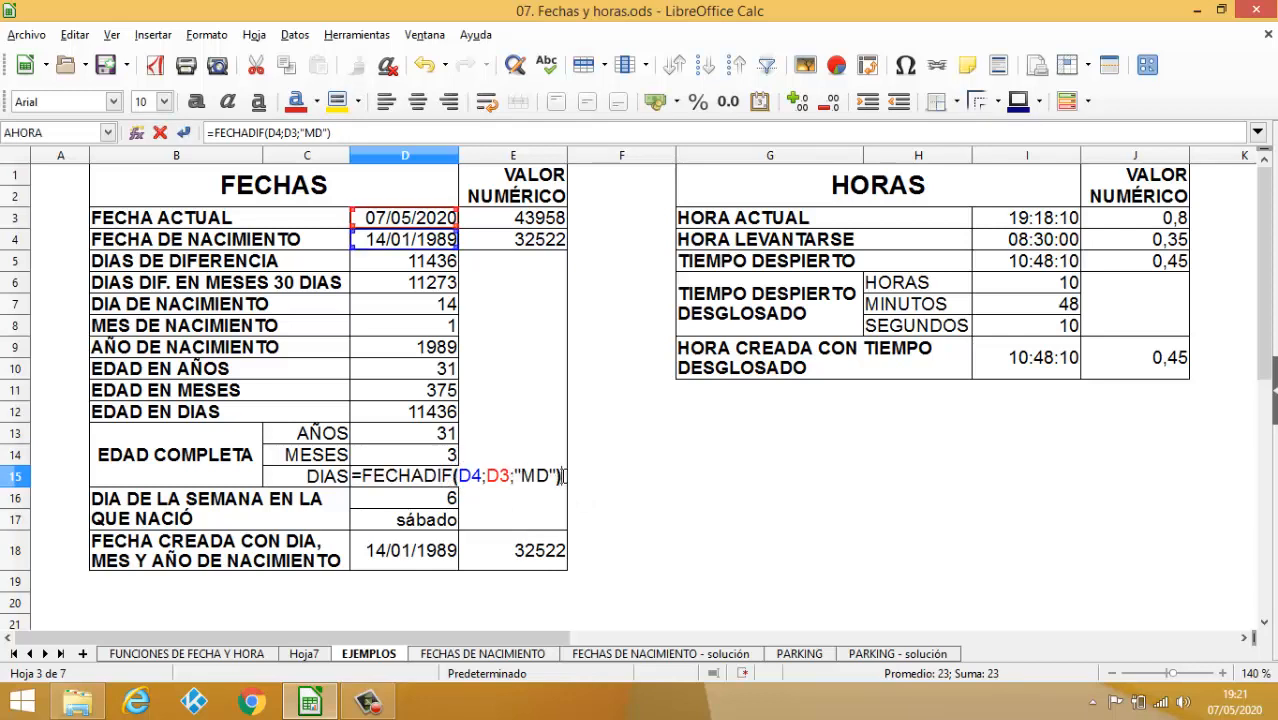
pyautogui.press('Return')
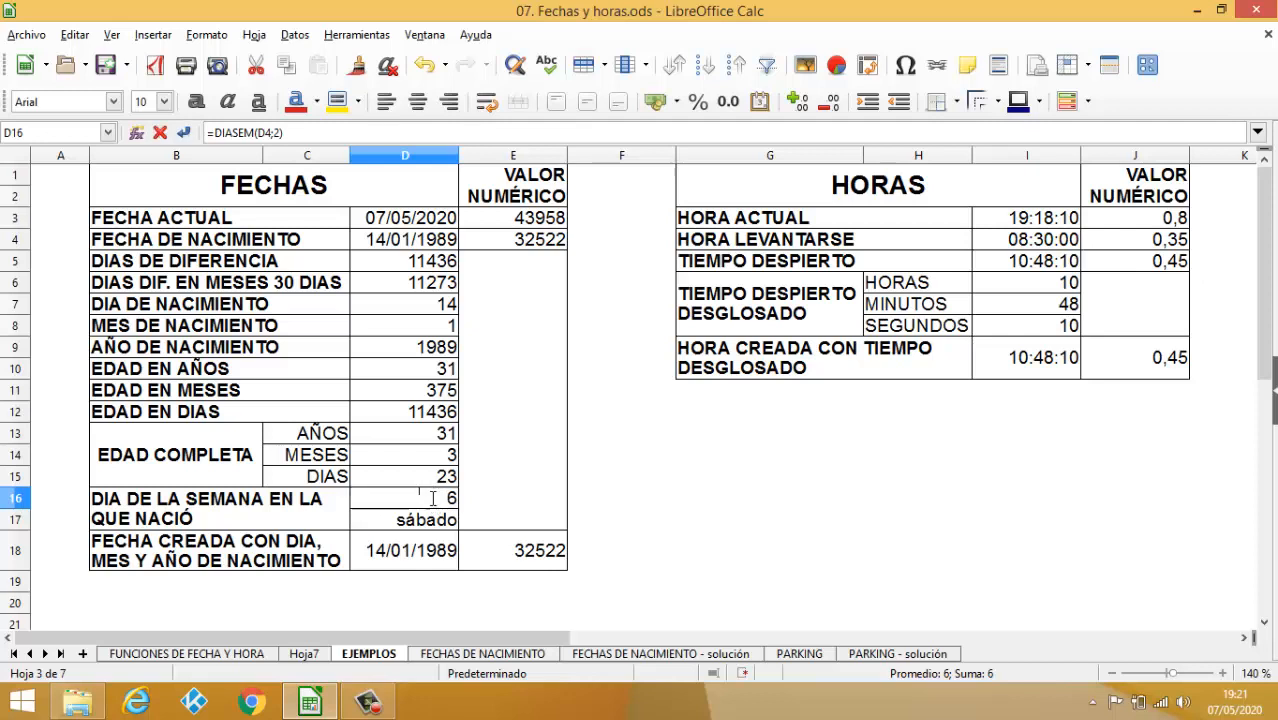
# - Change the type argument of the DIASEM formula in D16 to 1, making it =DIASEM(D4;1)
pyautogui.doubleClick(433, 499)
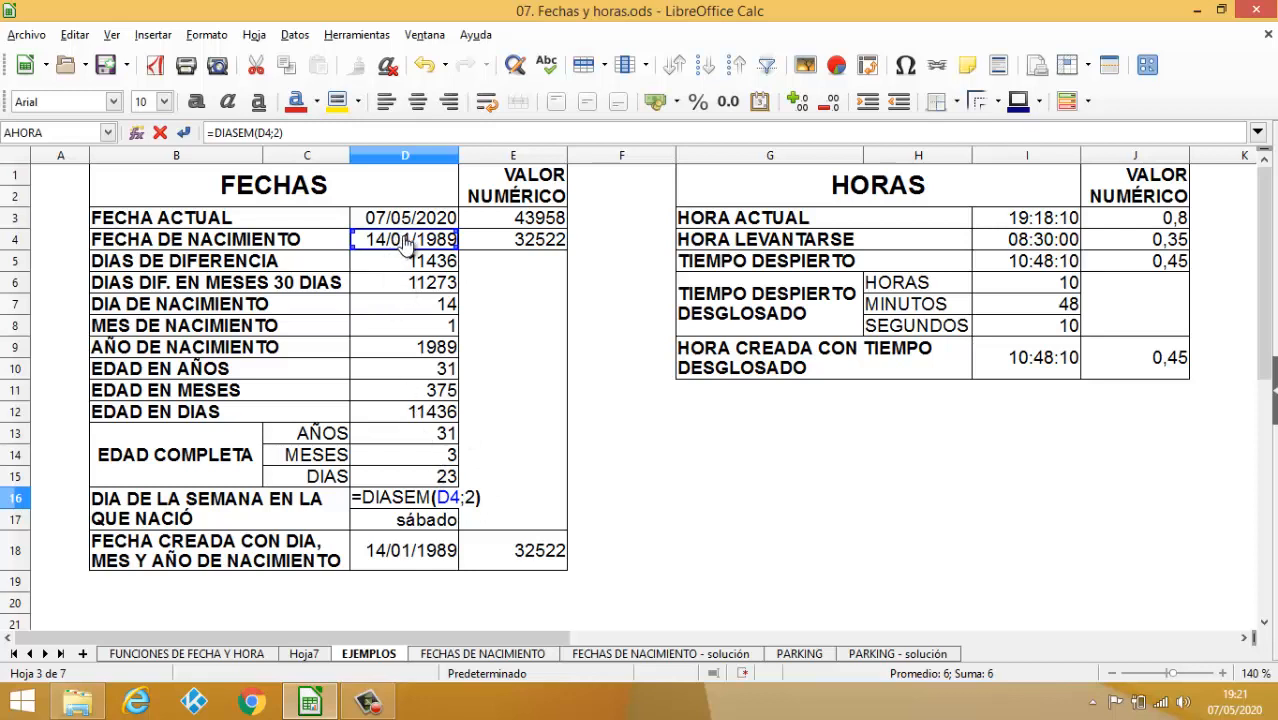
pyautogui.click(478, 497)
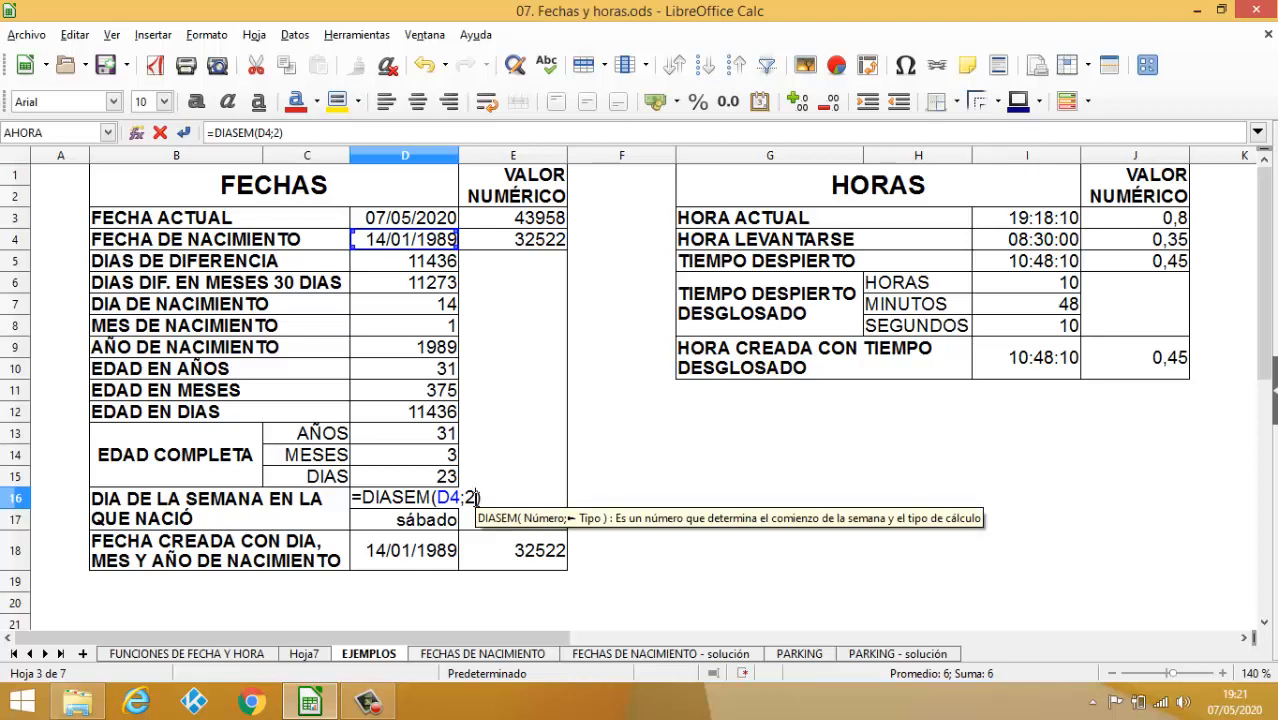
pyautogui.press('BackSpace')
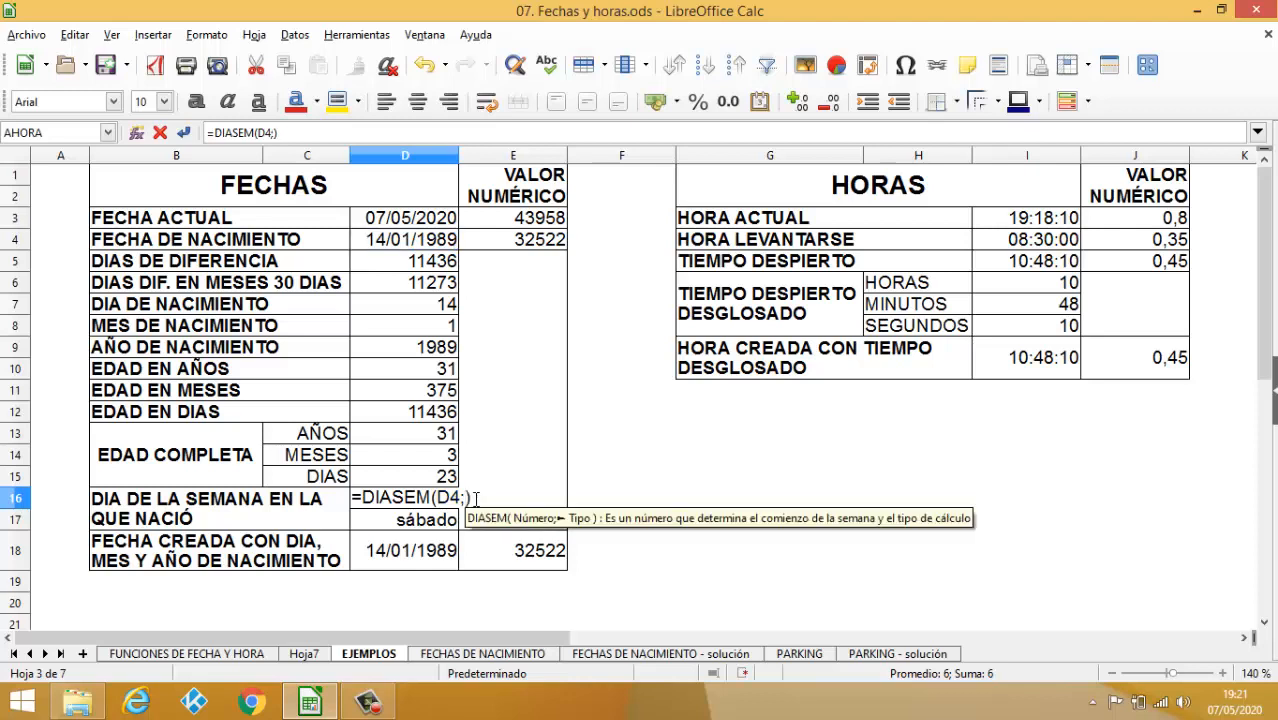
pyautogui.write('1')
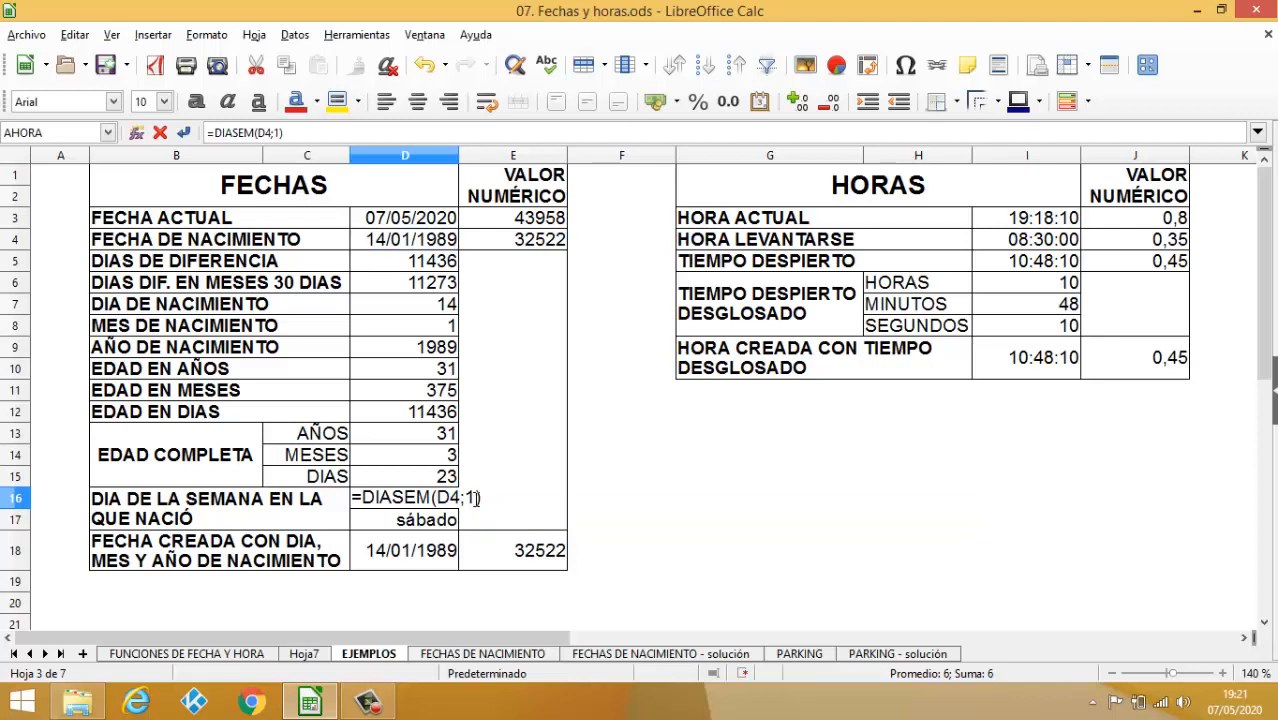
pyautogui.press('Return')
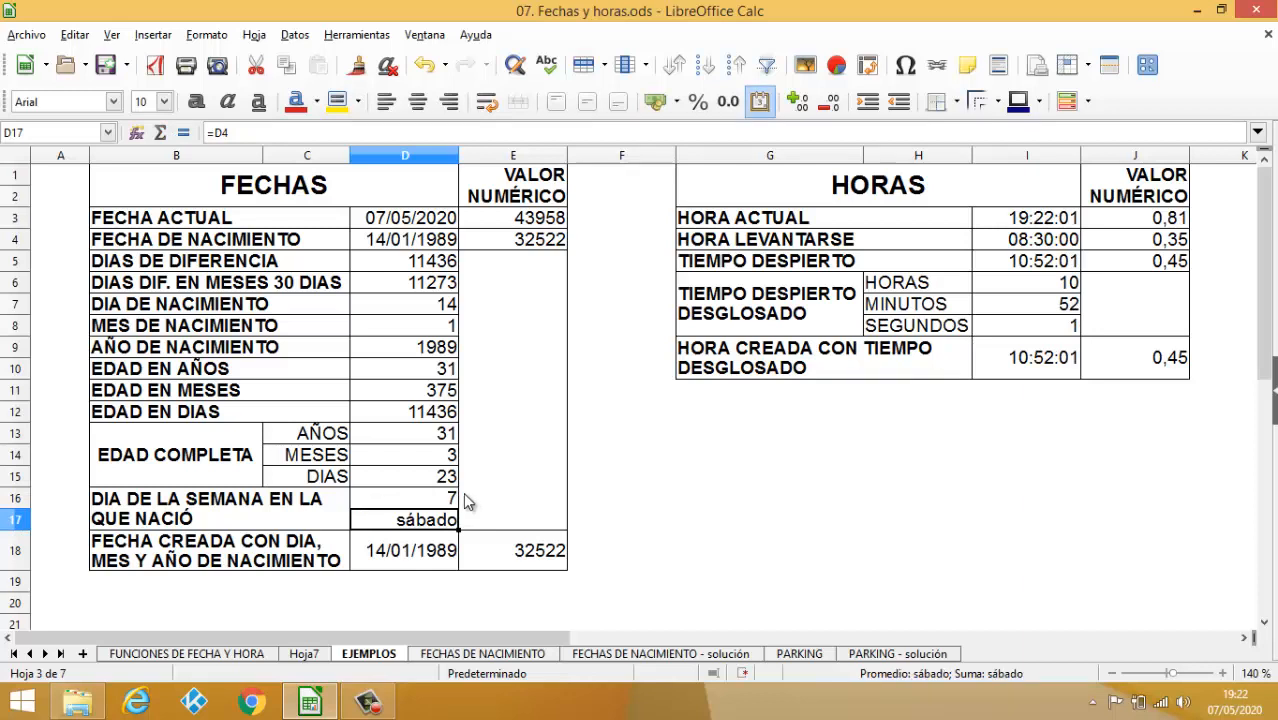
# - Change the type argument of the DIASEM formula in D16 to 2, making it =DIASEM(D4;2)
pyautogui.click(441, 505)
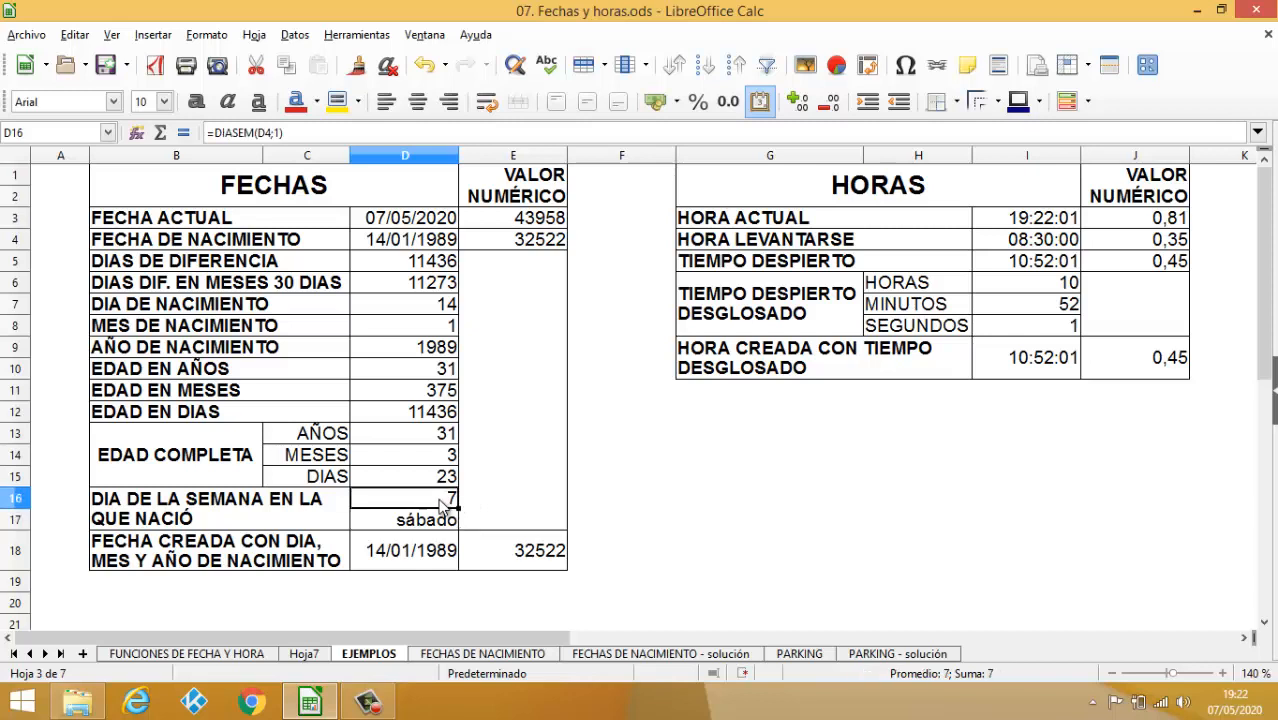
pyautogui.doubleClick(441, 505)
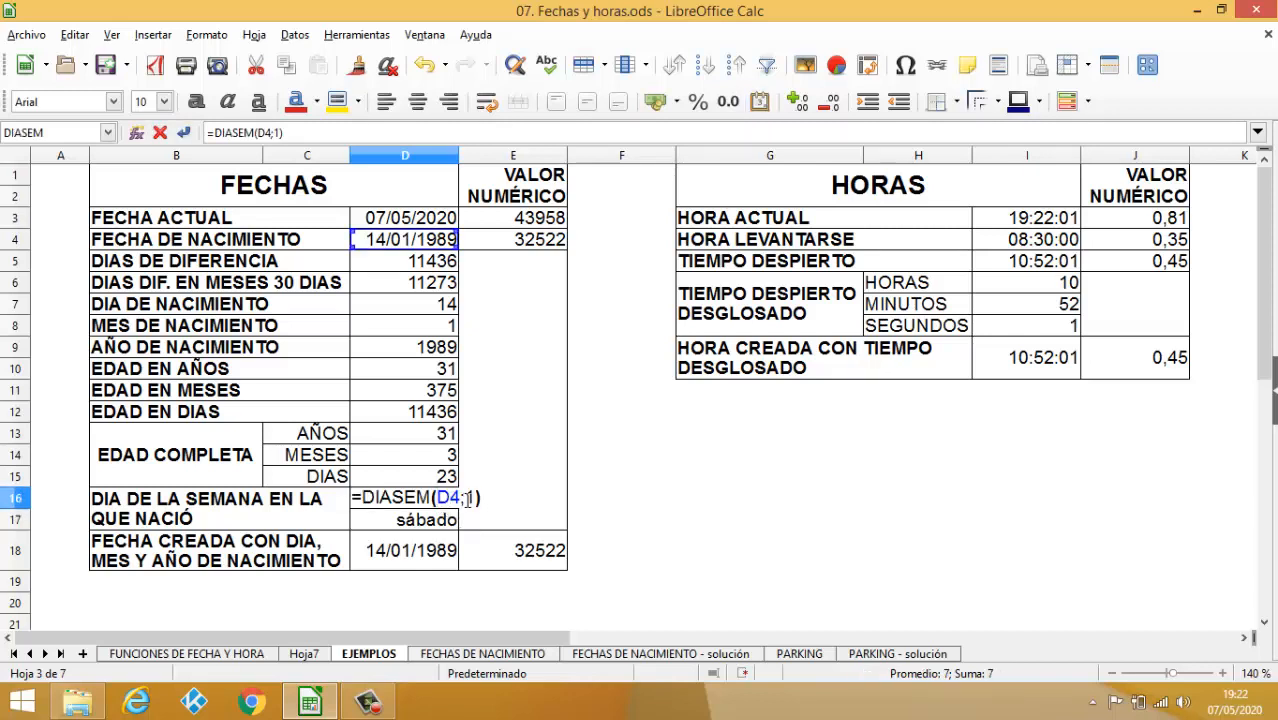
pyautogui.press('BackSpace')
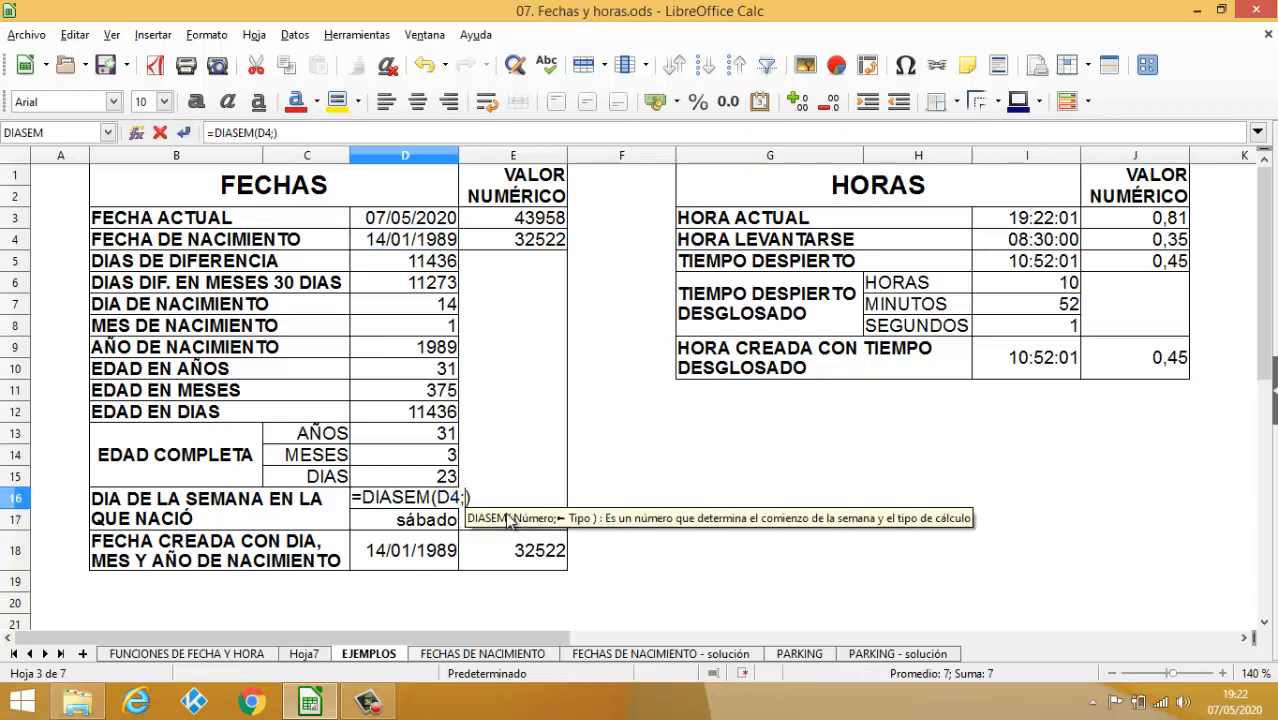
pyautogui.write('2')
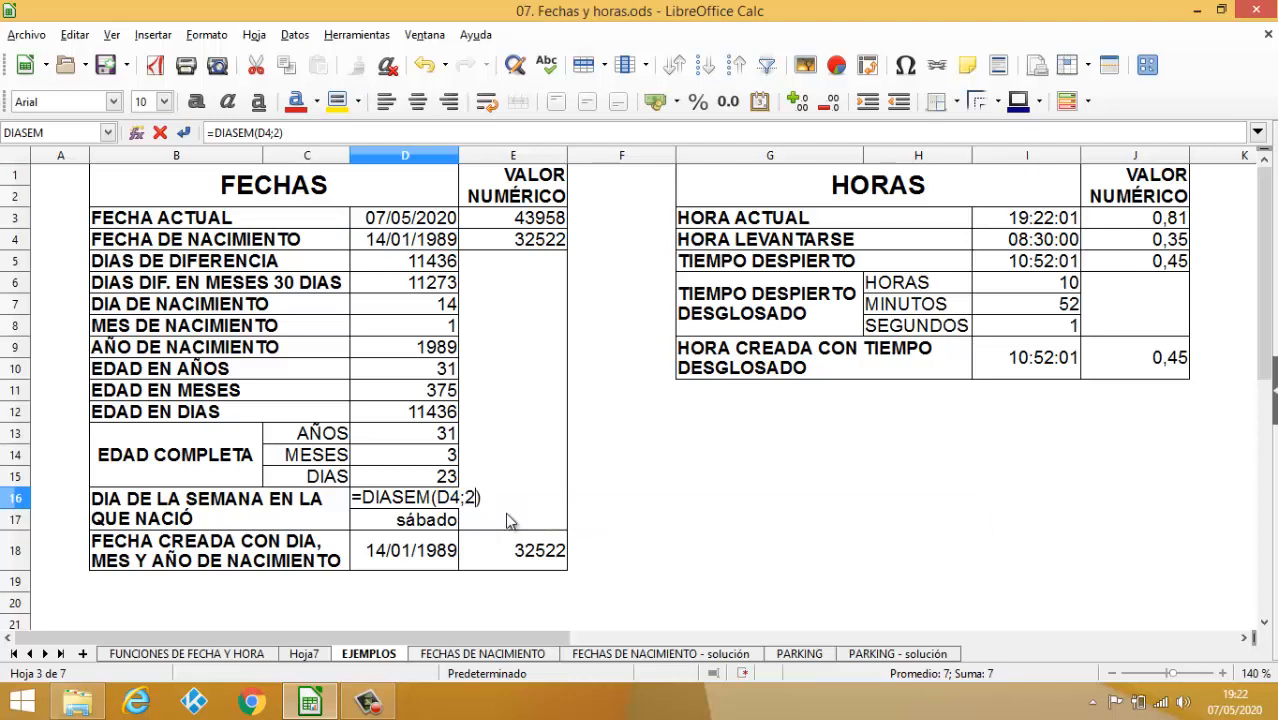
pyautogui.press('Return')
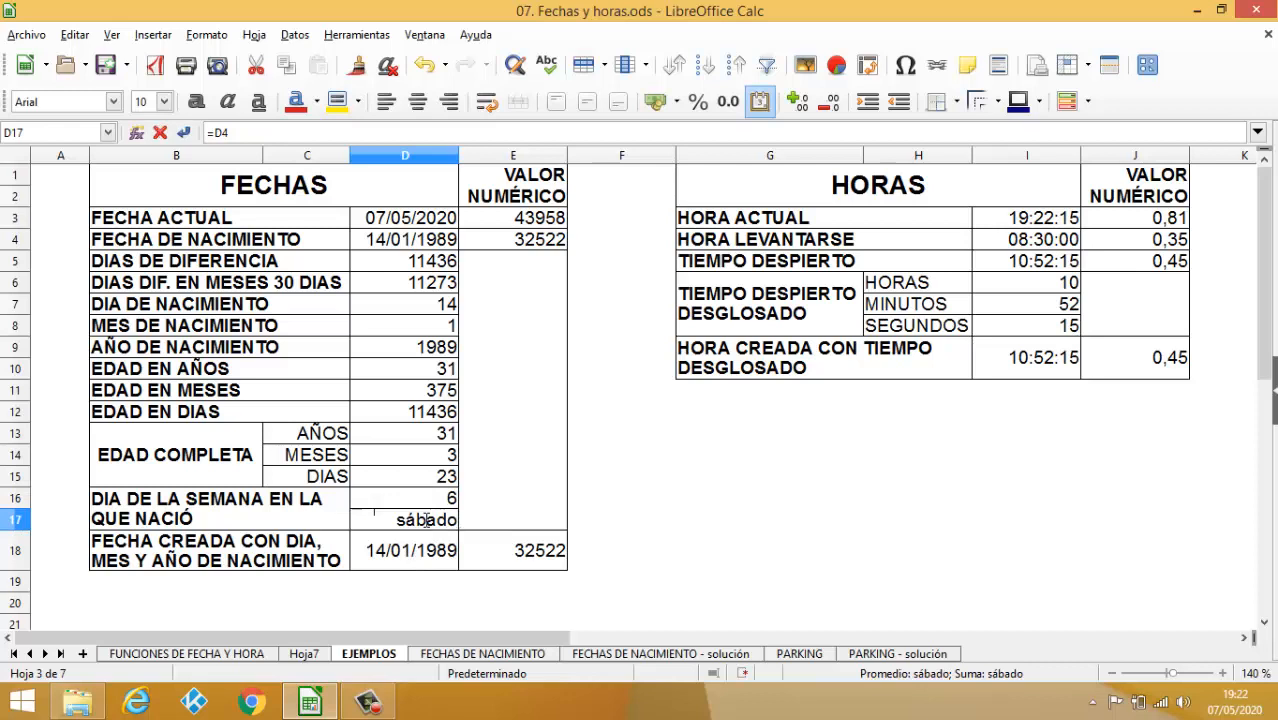
# - Clear the weekday formula in D17 and copy the date formatting of D4 onto that cell
pyautogui.doubleClick(423, 523)
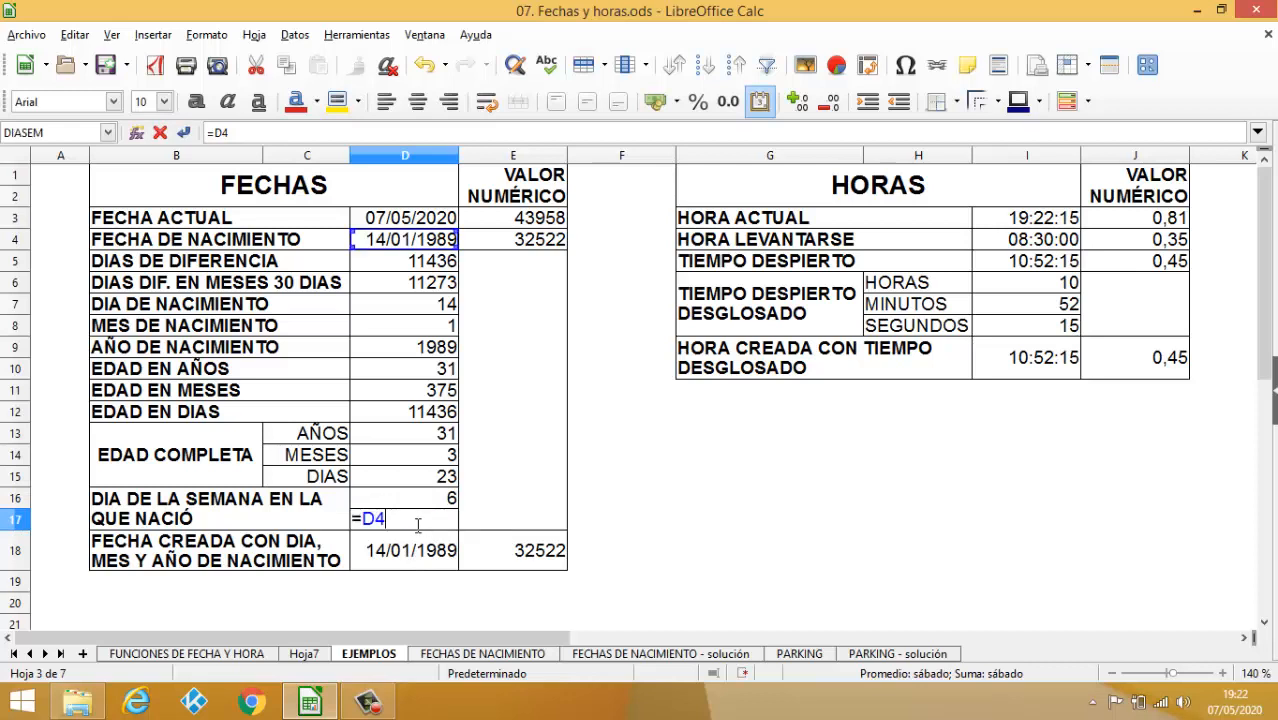
pyautogui.press('Escape')
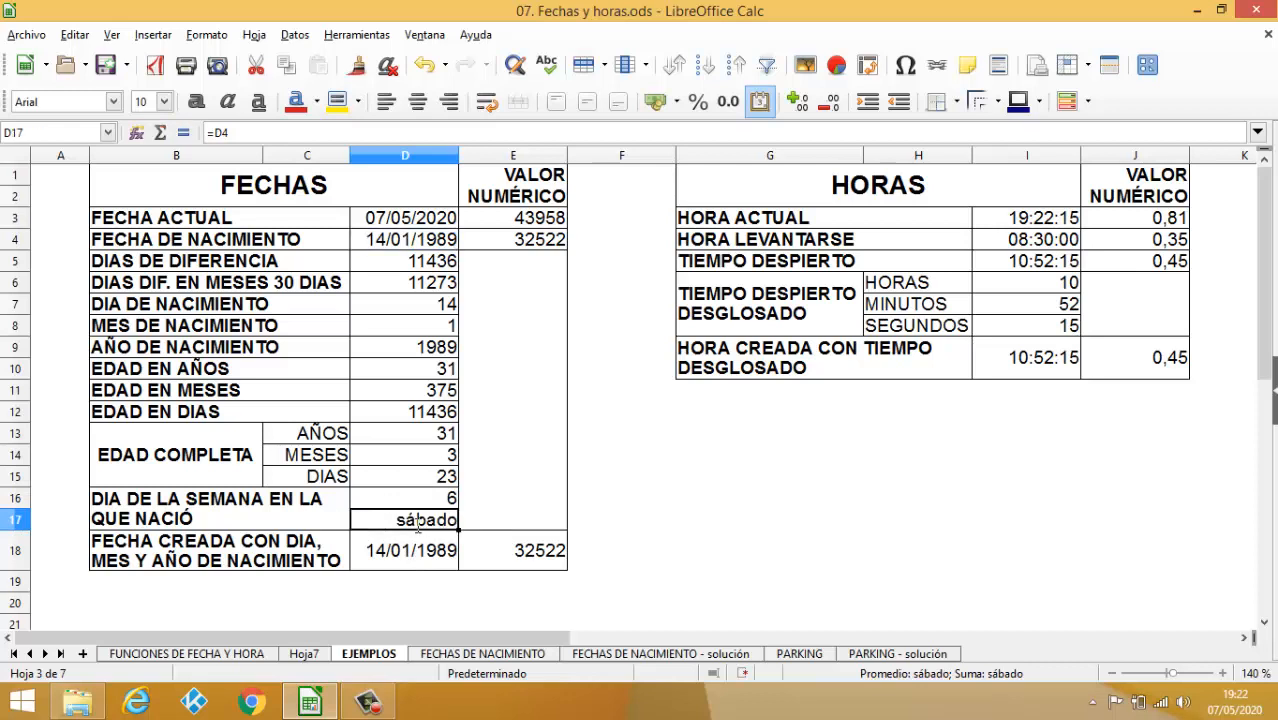
pyautogui.press('Delete')
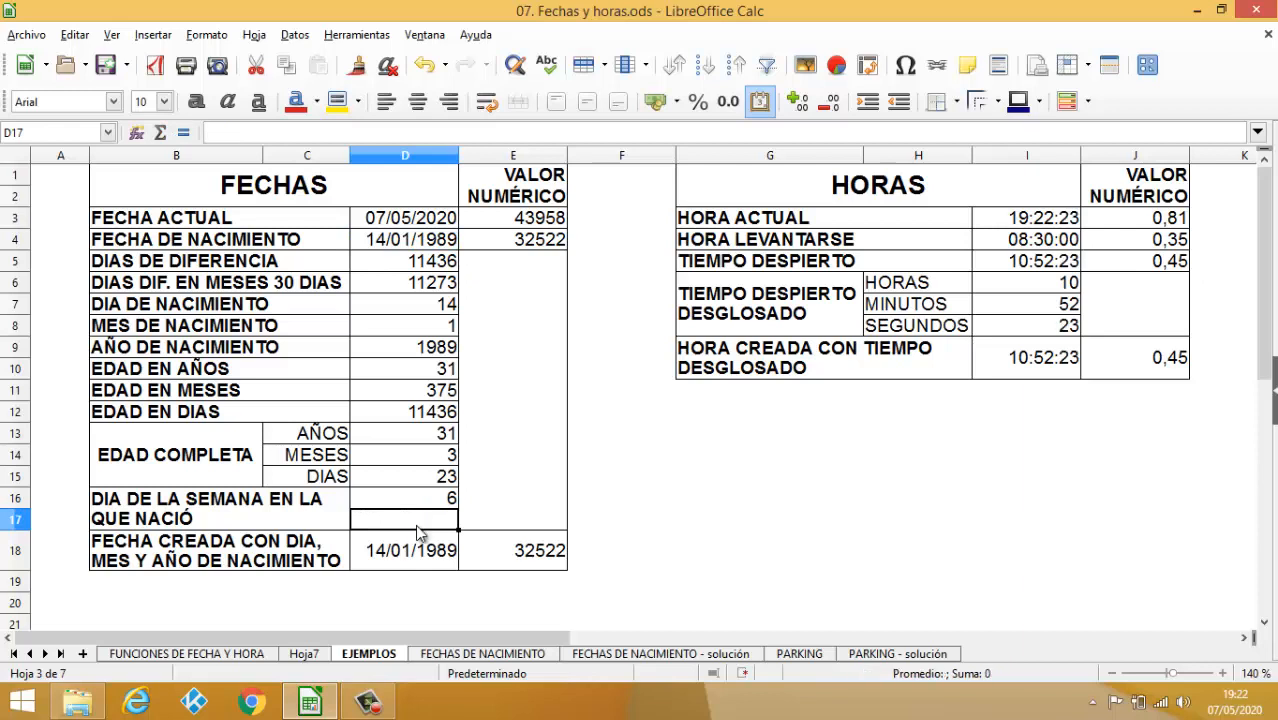
pyautogui.write('=')
pyautogui.press('Escape')
pyautogui.click(395, 245)
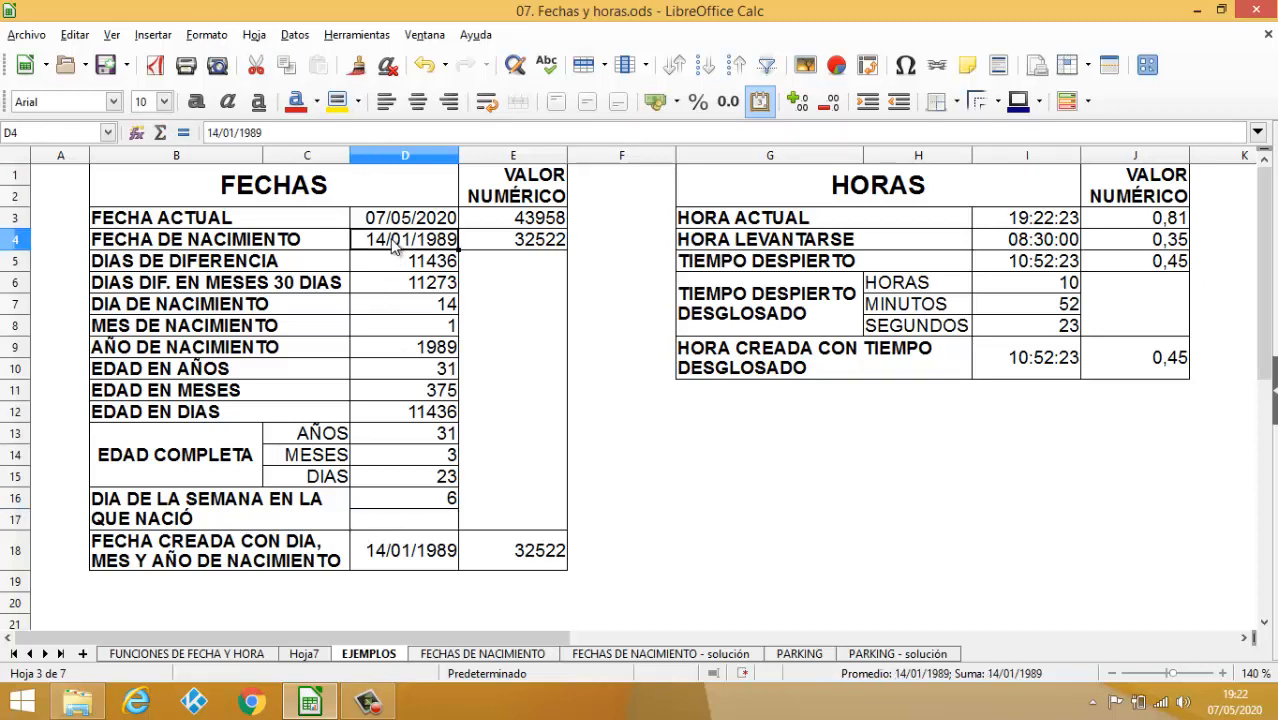
pyautogui.click(357, 66)
pyautogui.click(412, 524)
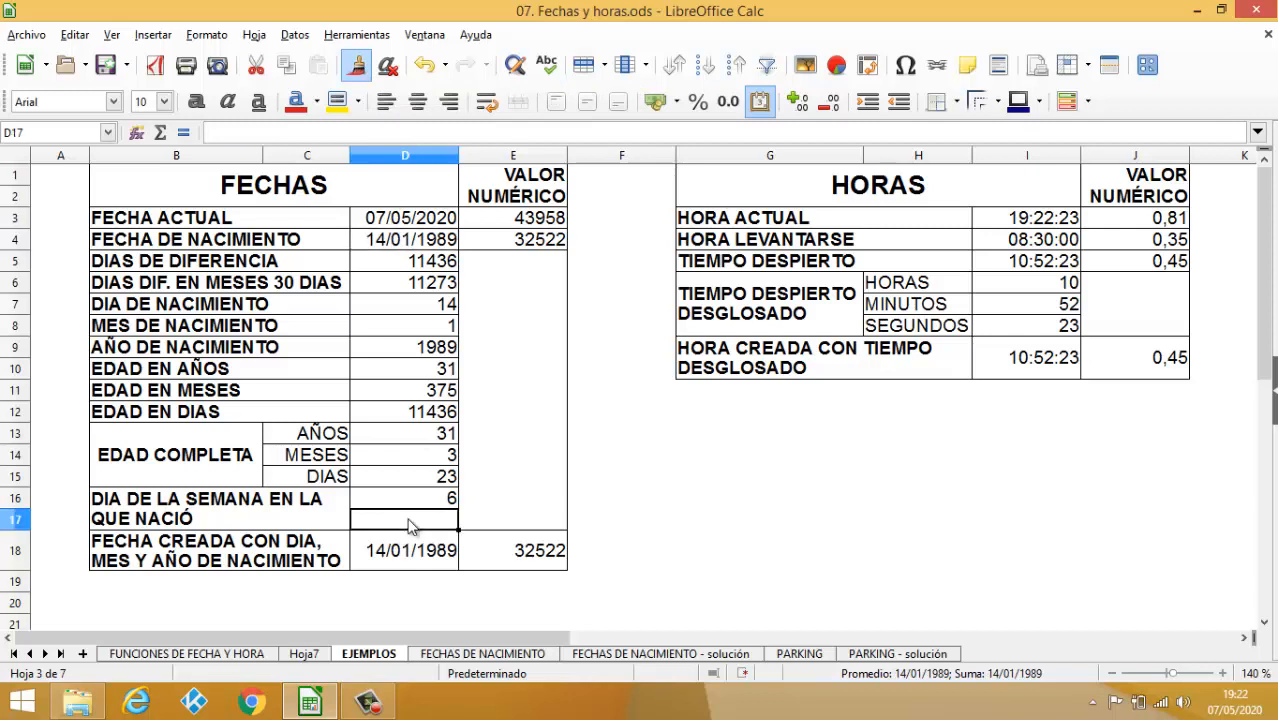
# - Enter the formula =D4 in D17 to reference the birth date
pyautogui.write('=')
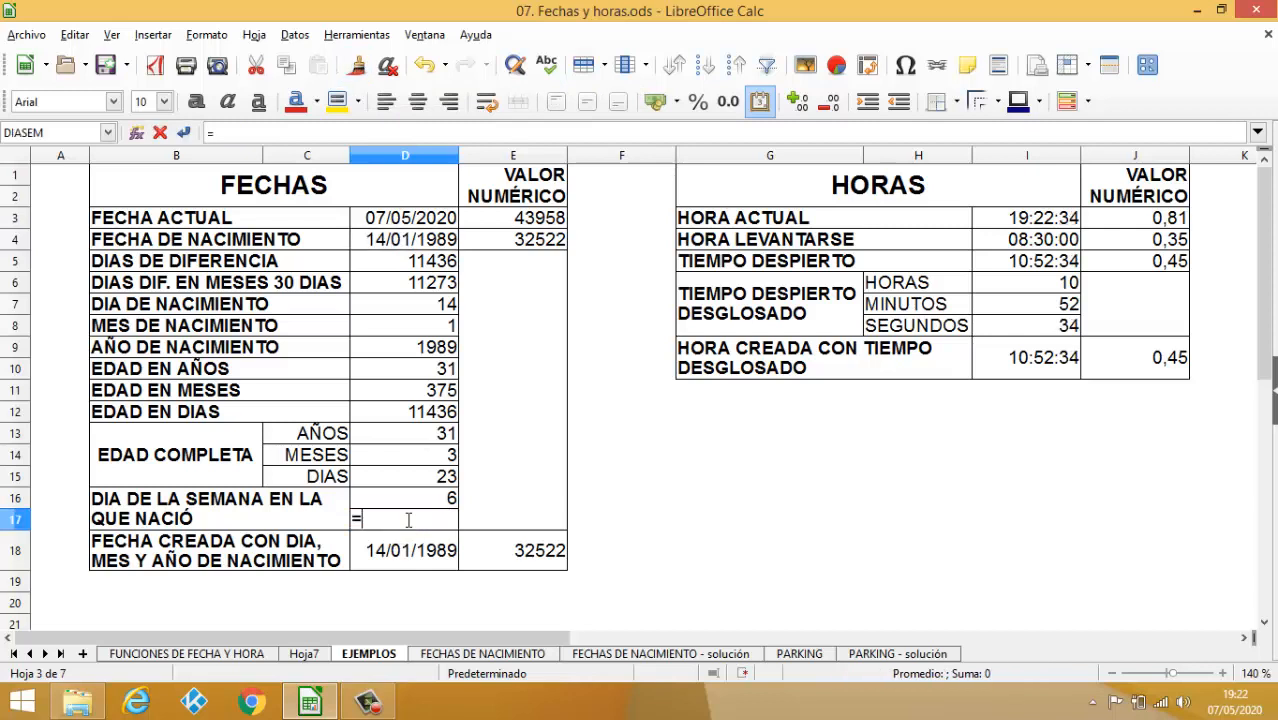
pyautogui.click(397, 247)
pyautogui.press('Return')
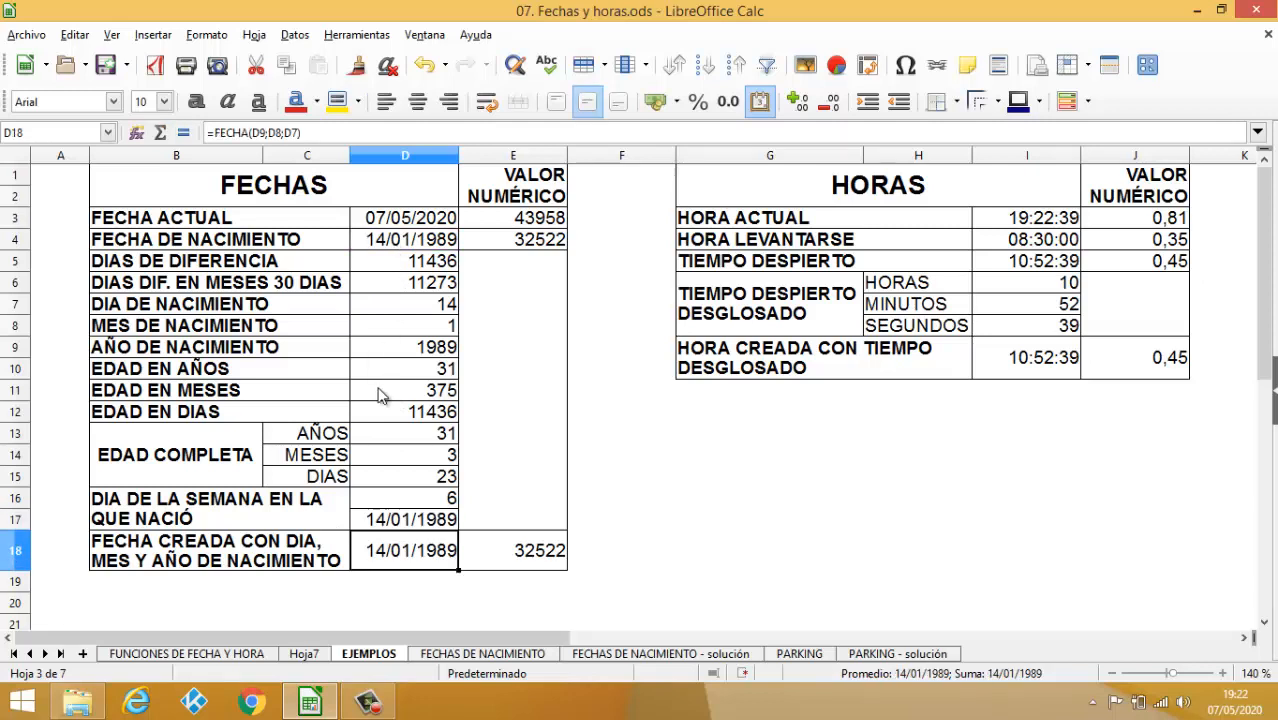
# - Open the cell formatting of D17 and extend its date format code to DDDD/MMMM/AAAA
pyautogui.click(391, 526)
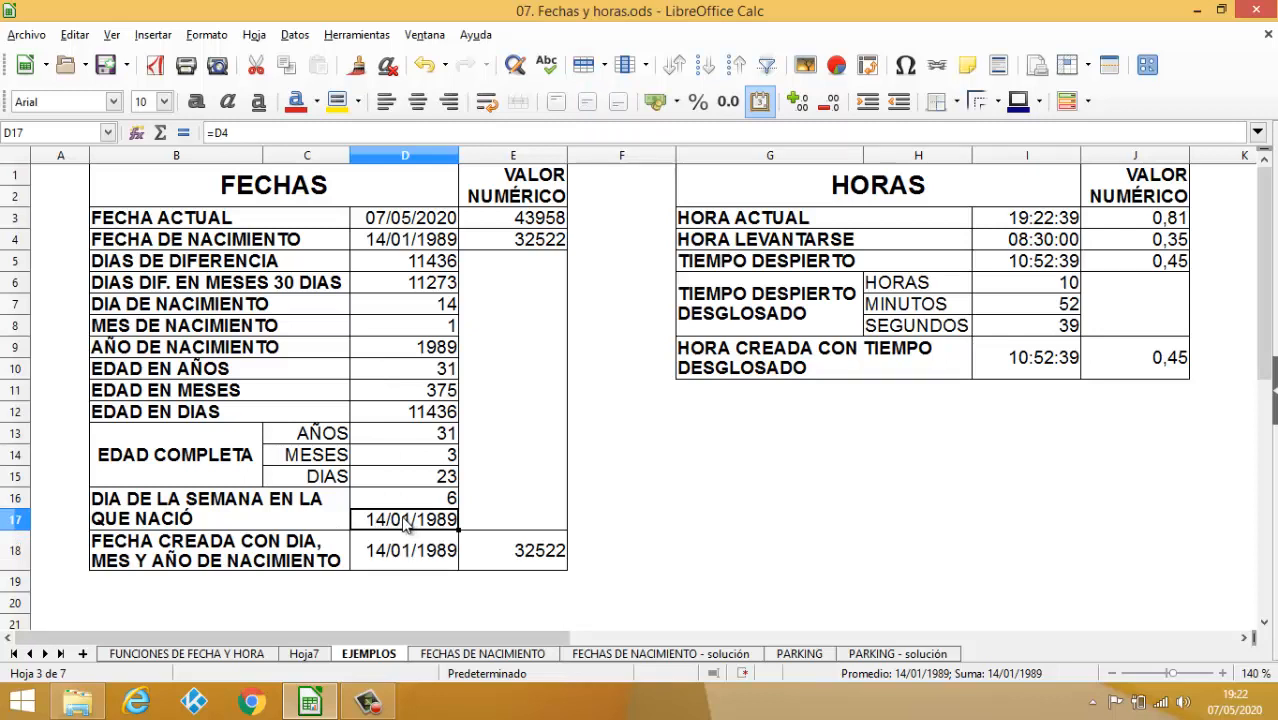
pyautogui.click(222, 38)
pyautogui.click(280, 224)
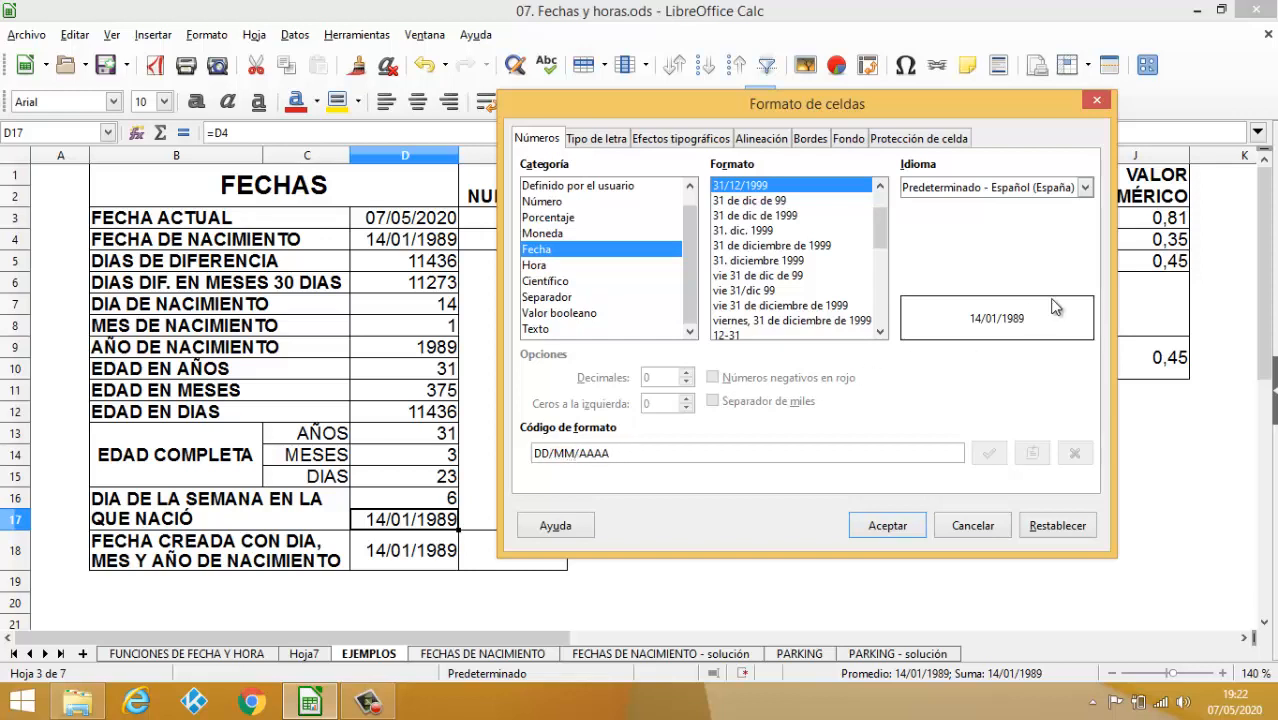
pyautogui.click(575, 454)
pyautogui.write('M')
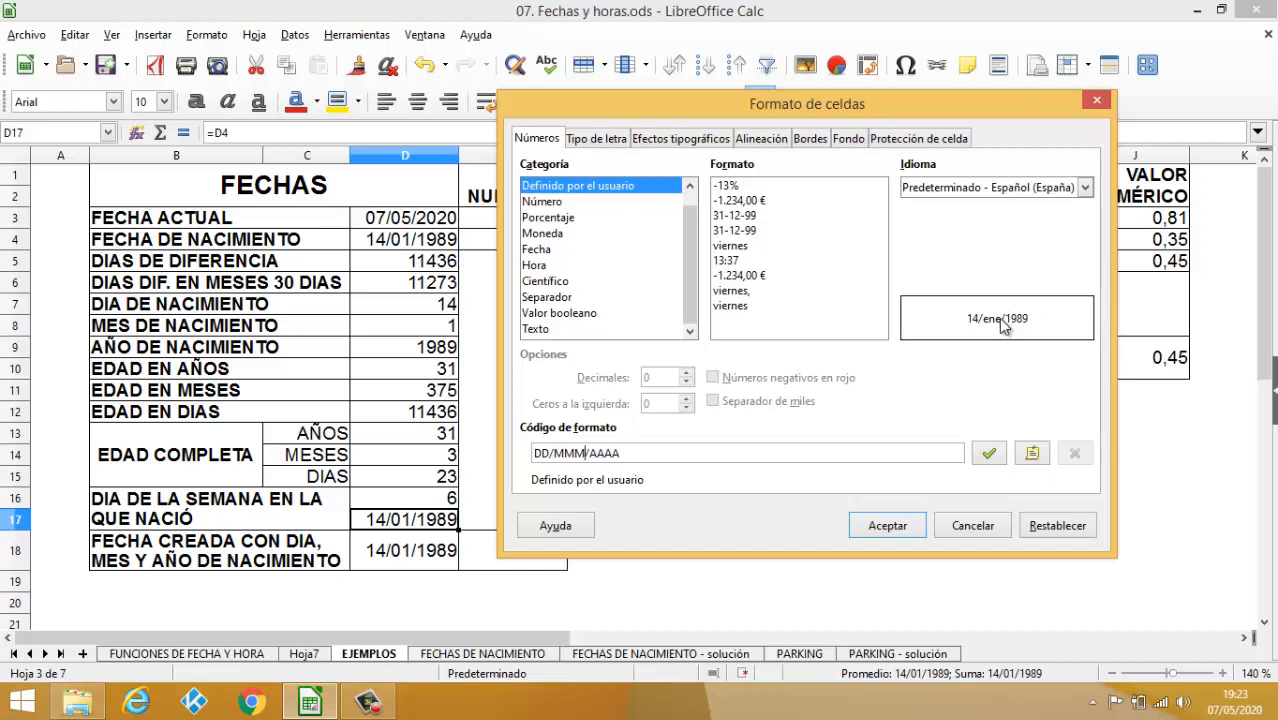
pyautogui.write('M')
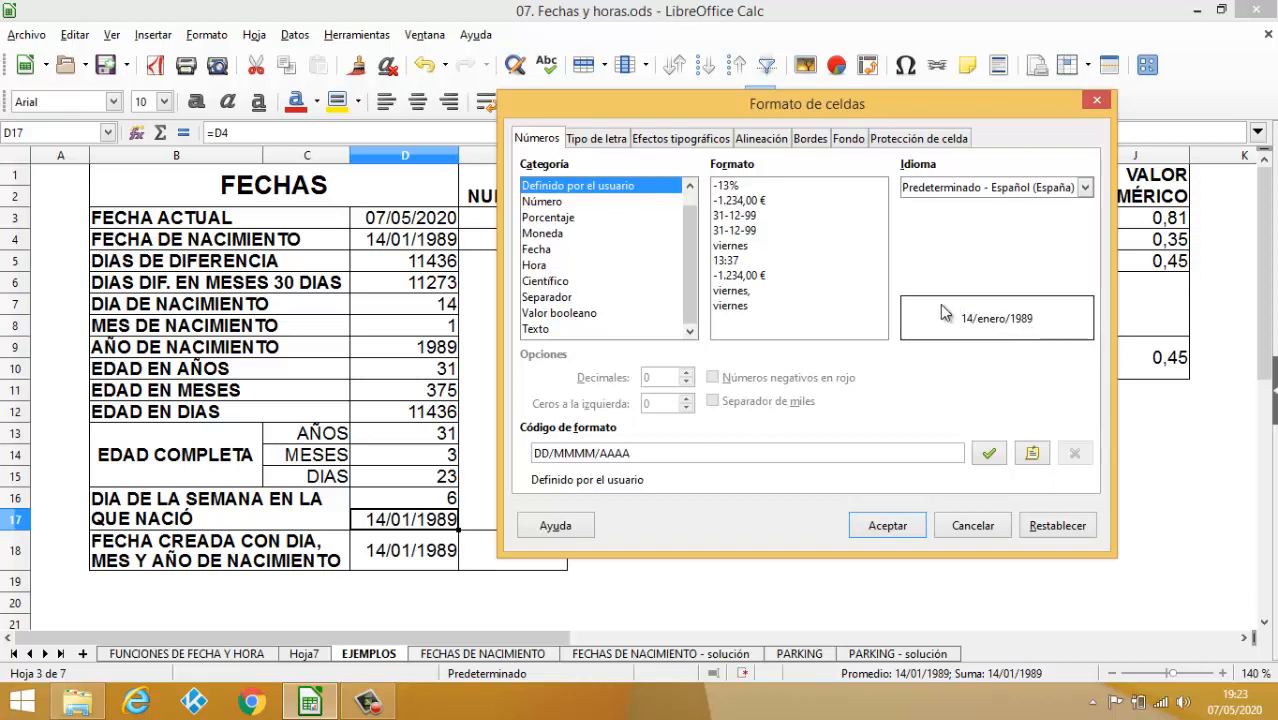
pyautogui.click(549, 453)
pyautogui.write('D')
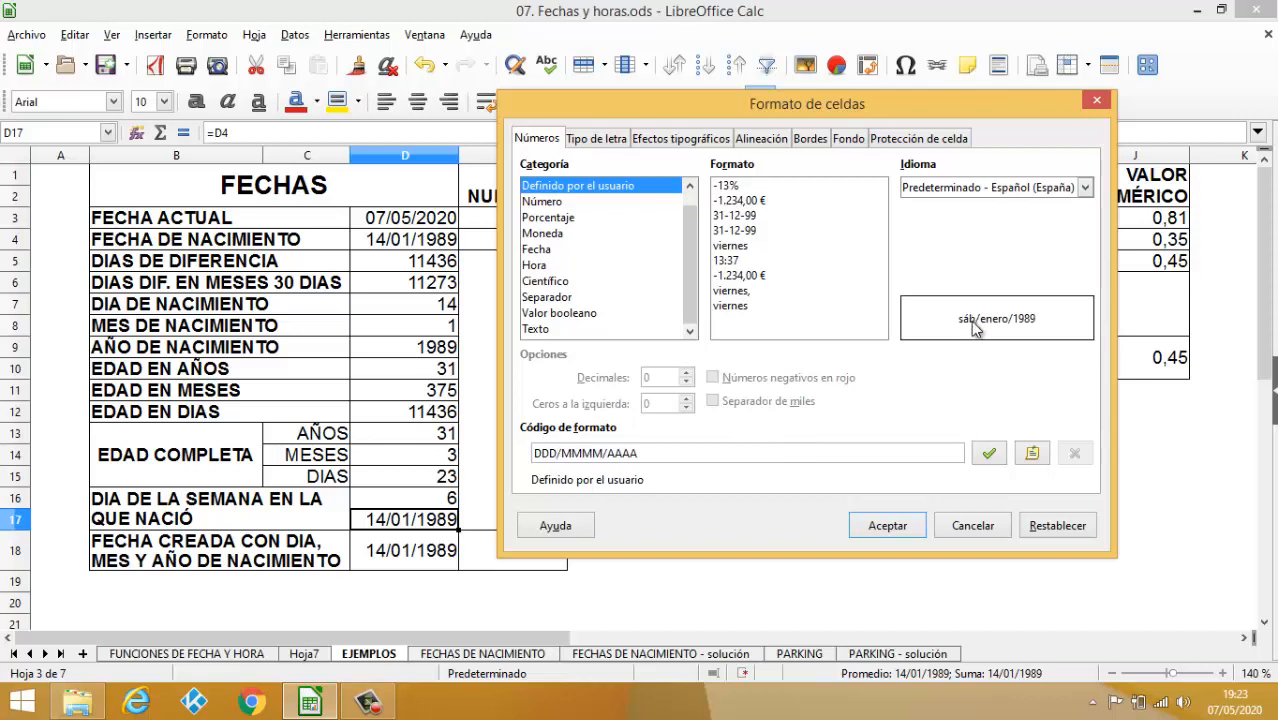
pyautogui.write('D')
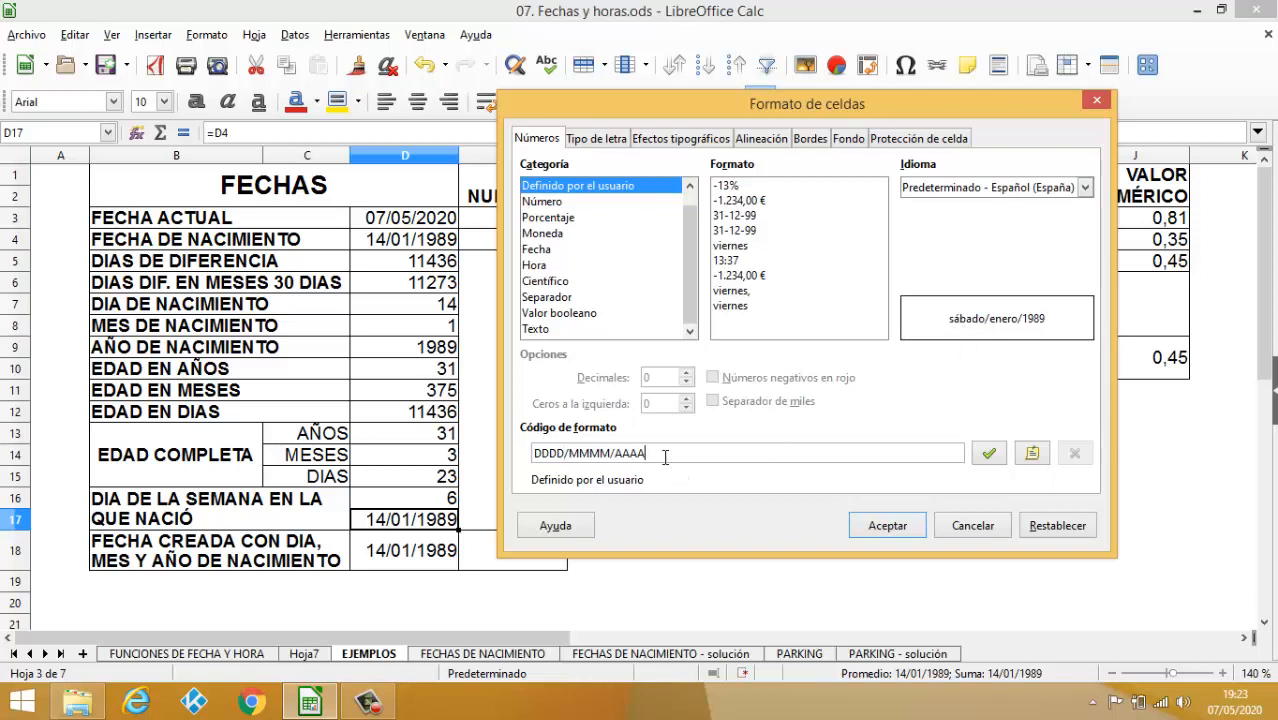
# - Shorten the format code of D17 to DDDD and apply it to the cell
pyautogui.press('BackSpace')
pyautogui.press('BackSpace')
pyautogui.press('BackSpace')
pyautogui.press('BackSpace')
pyautogui.press('BackSpace')
pyautogui.press('BackSpace')
pyautogui.press('BackSpace')
pyautogui.press('BackSpace')
pyautogui.press('BackSpace')
pyautogui.press('BackSpace')
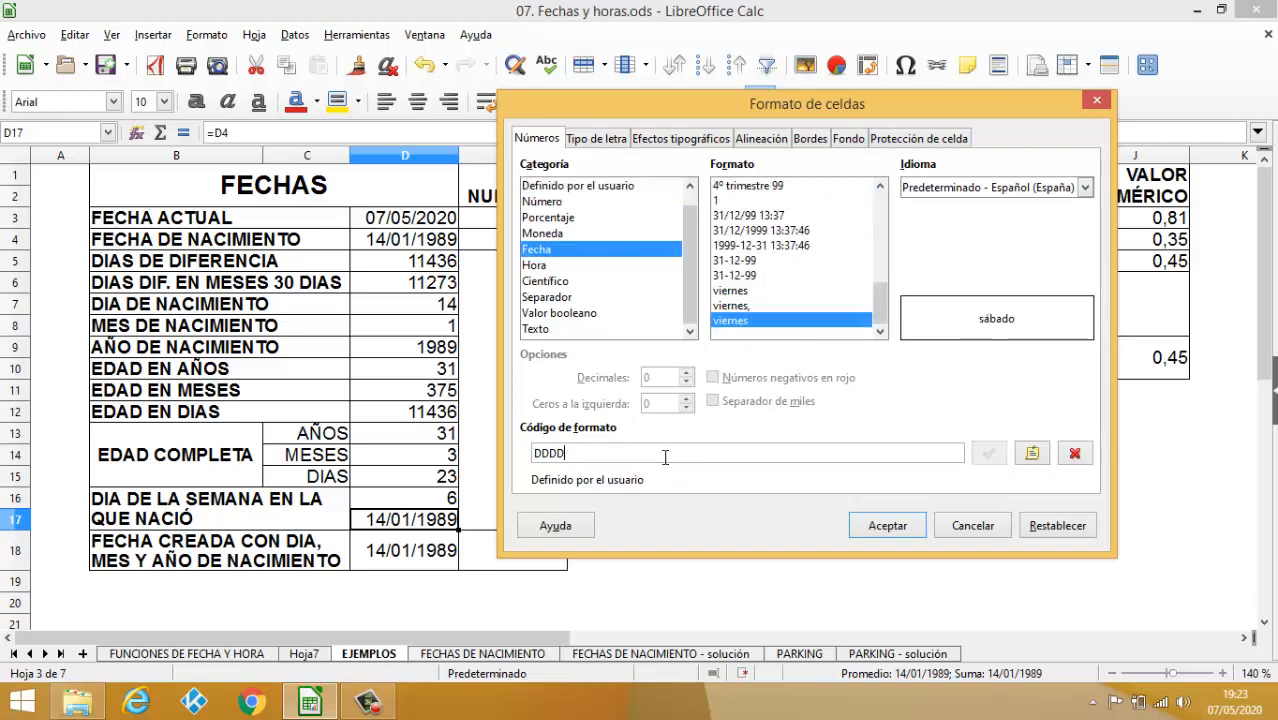
pyautogui.click(886, 526)
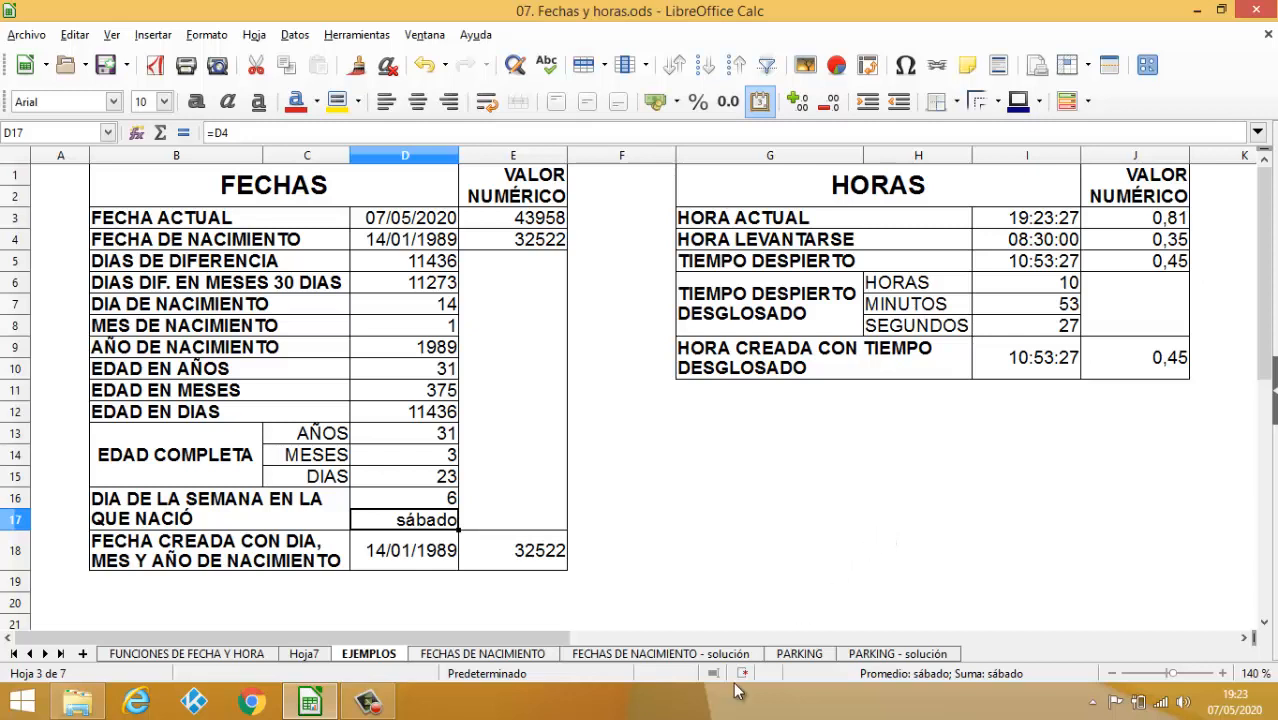
# - Examine the year, month and day arguments of the FECHA formula in D18
pyautogui.doubleClick(410, 550)
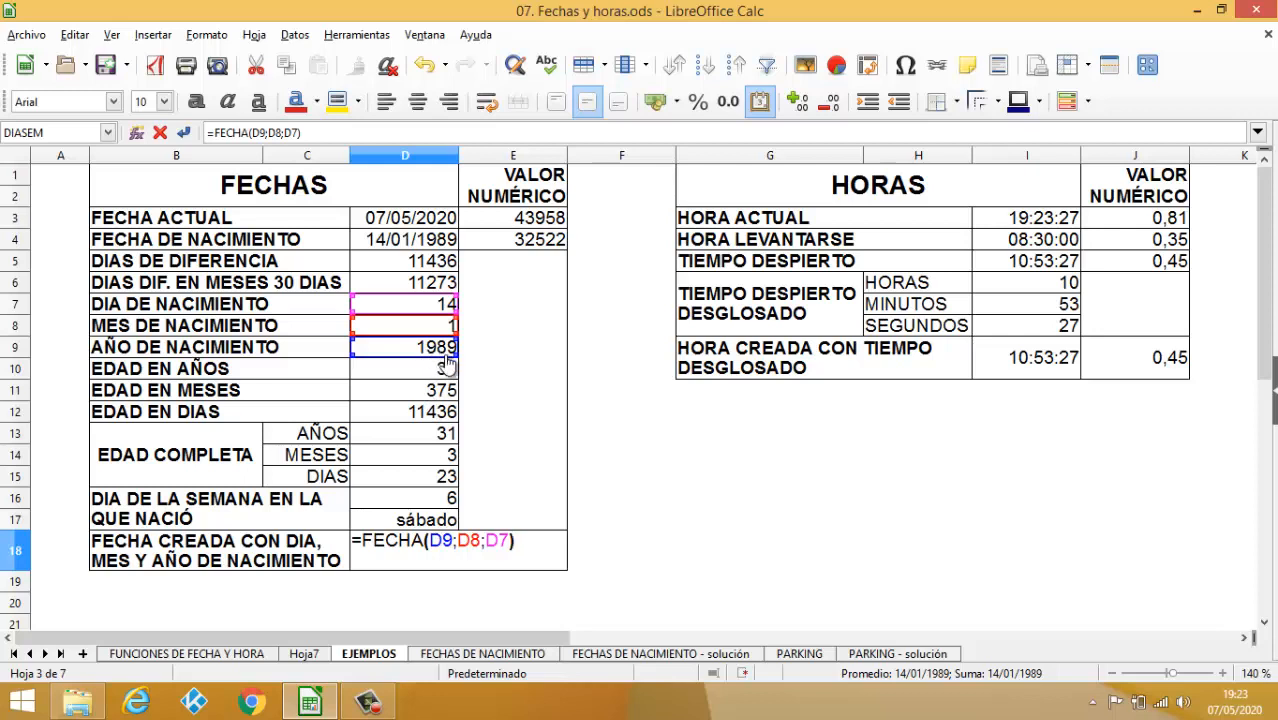
pyautogui.click(469, 539)
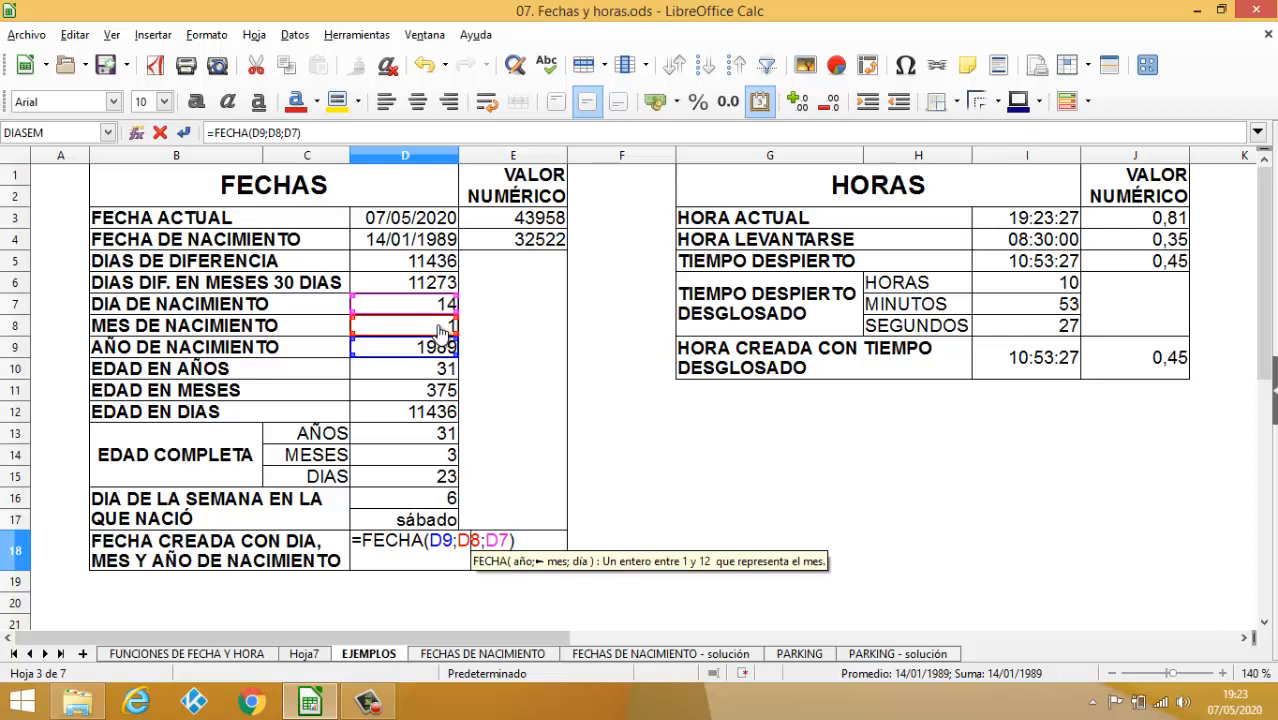
pyautogui.click(508, 540)
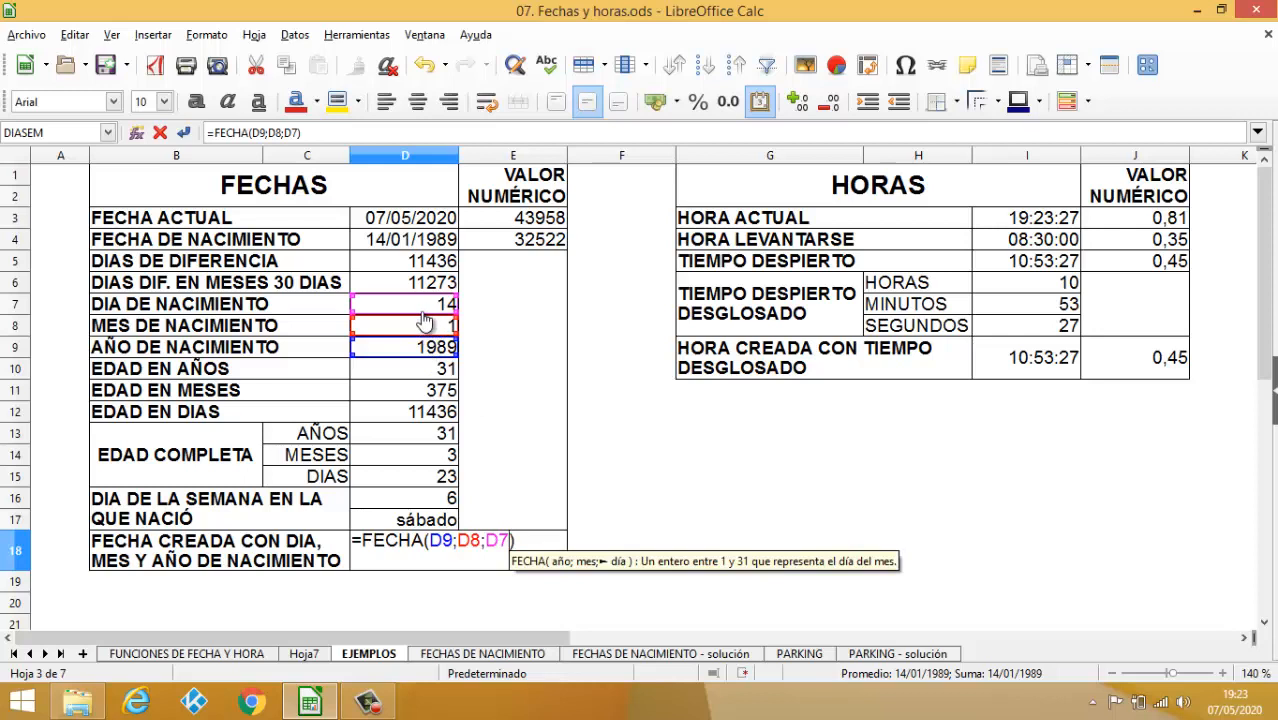
pyautogui.press('Return')
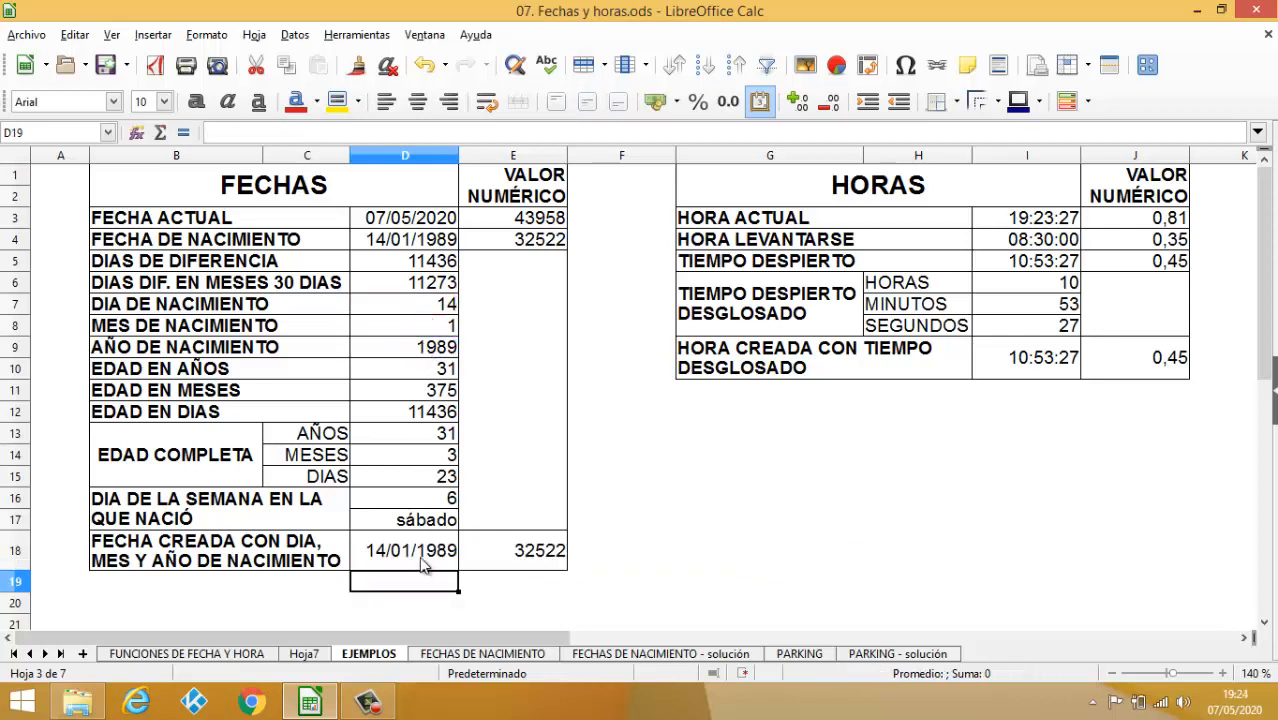
# - Examine the numeric value formula in E18 and compare the date created in D18 with the birth date in D4
pyautogui.click(506, 550)
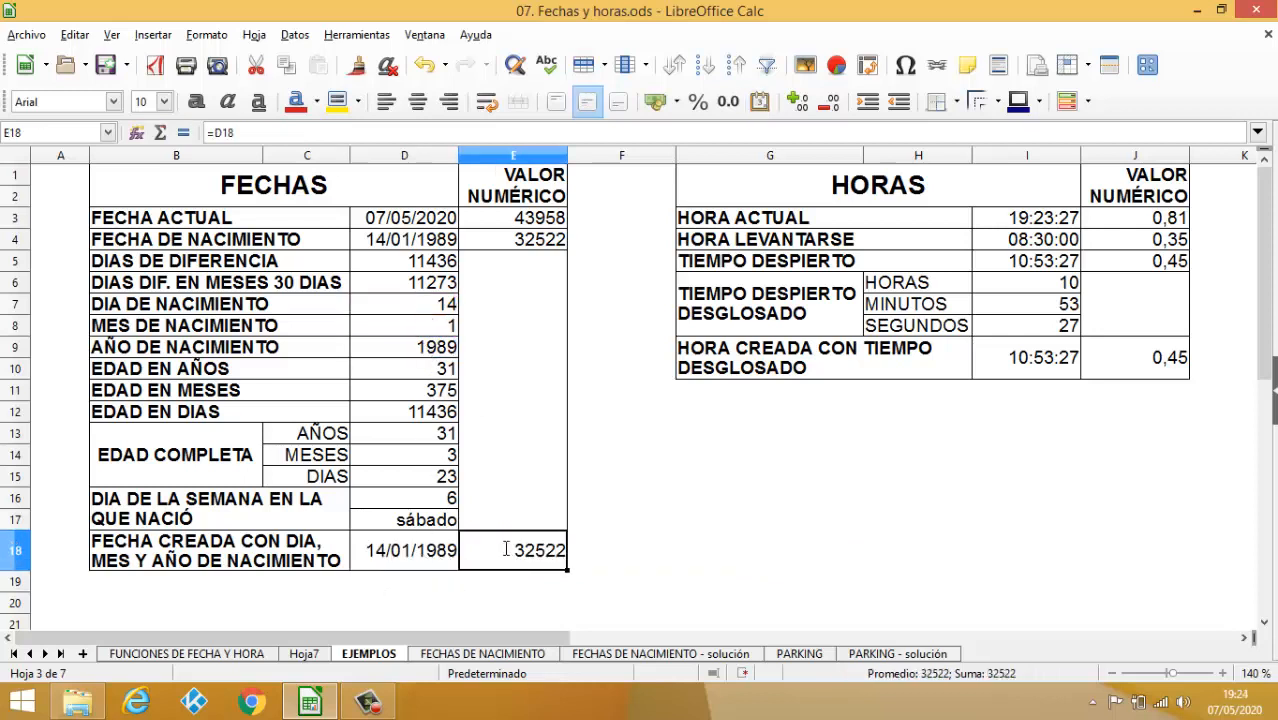
pyautogui.doubleClick(506, 547)
pyautogui.press('Return')
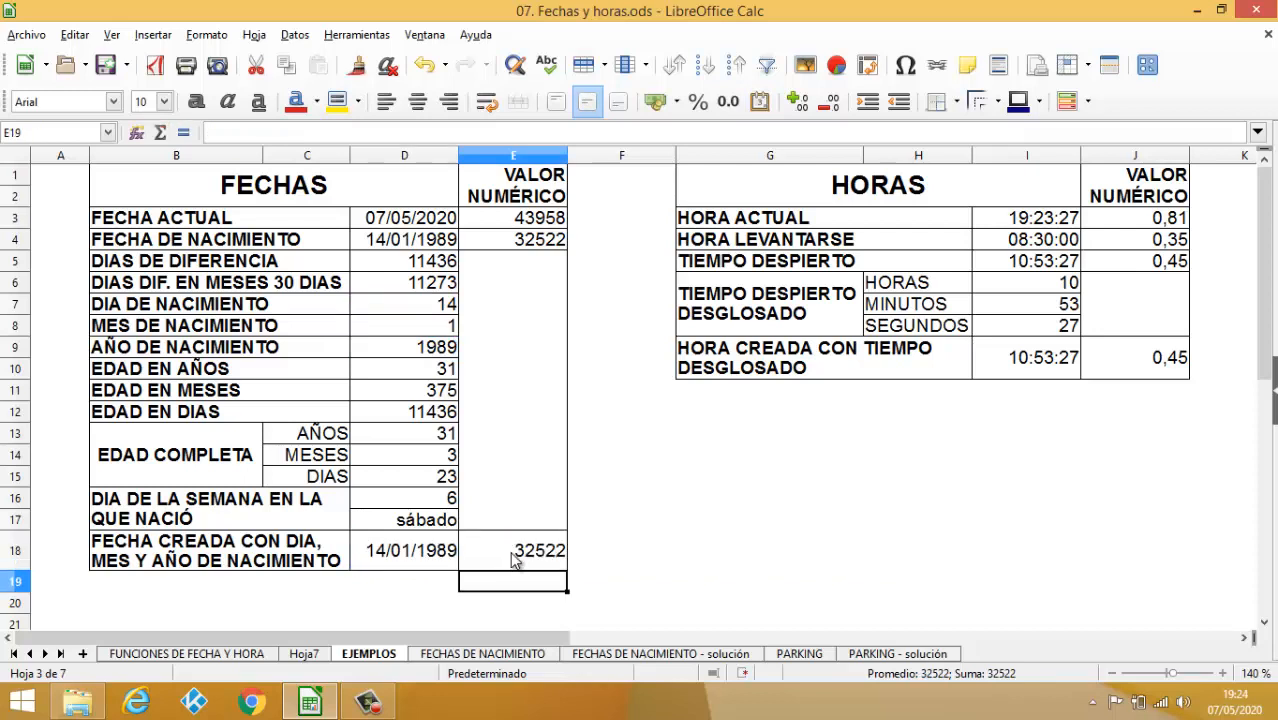
pyautogui.click(512, 560)
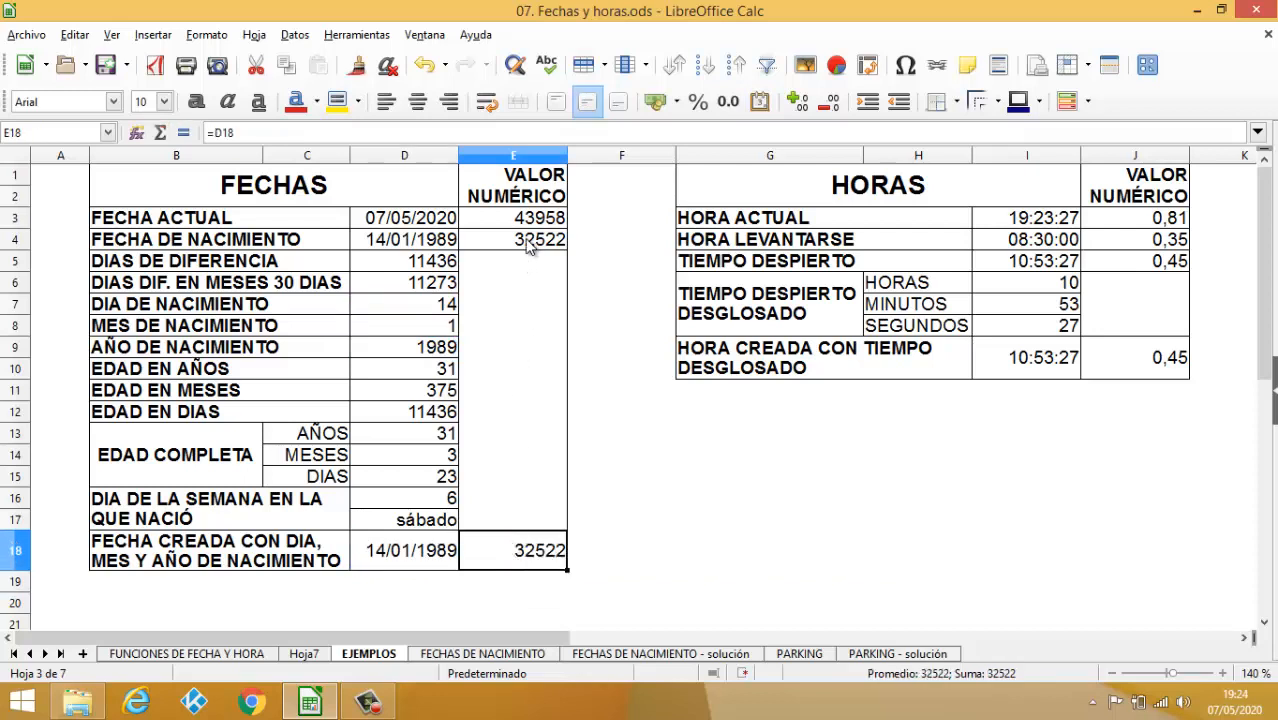
pyautogui.click(441, 247)
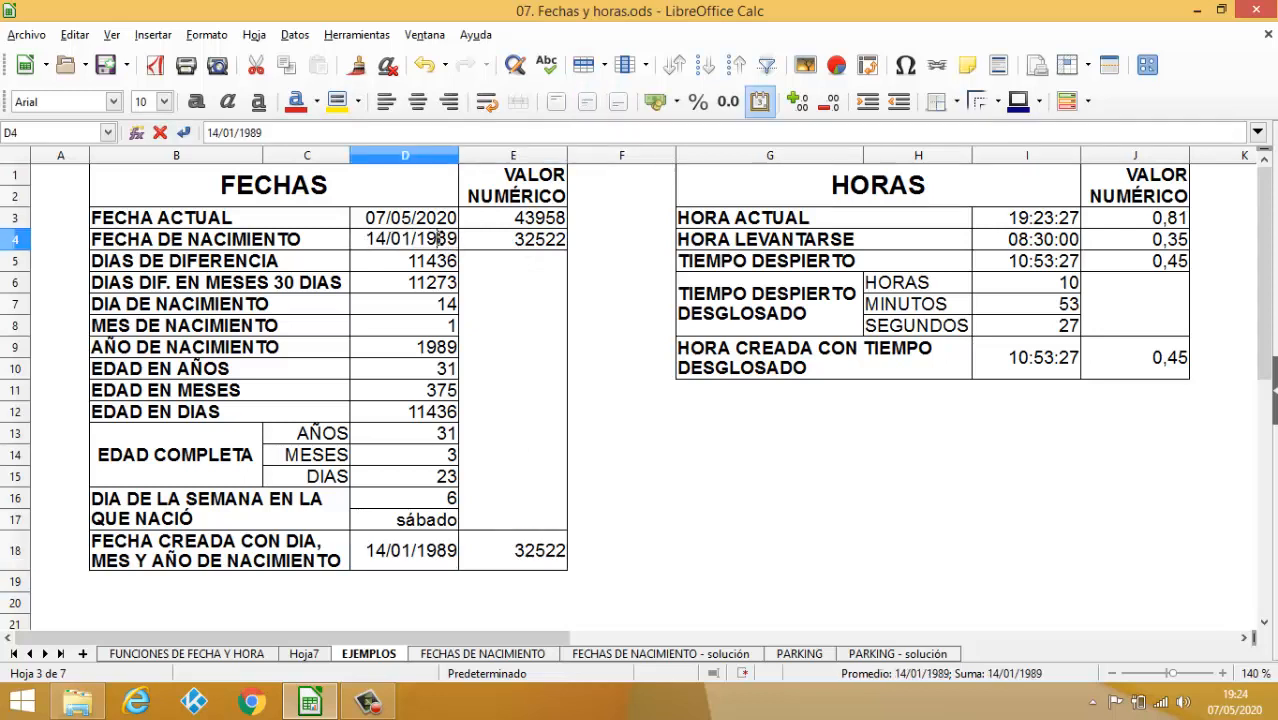
pyautogui.click(444, 259)
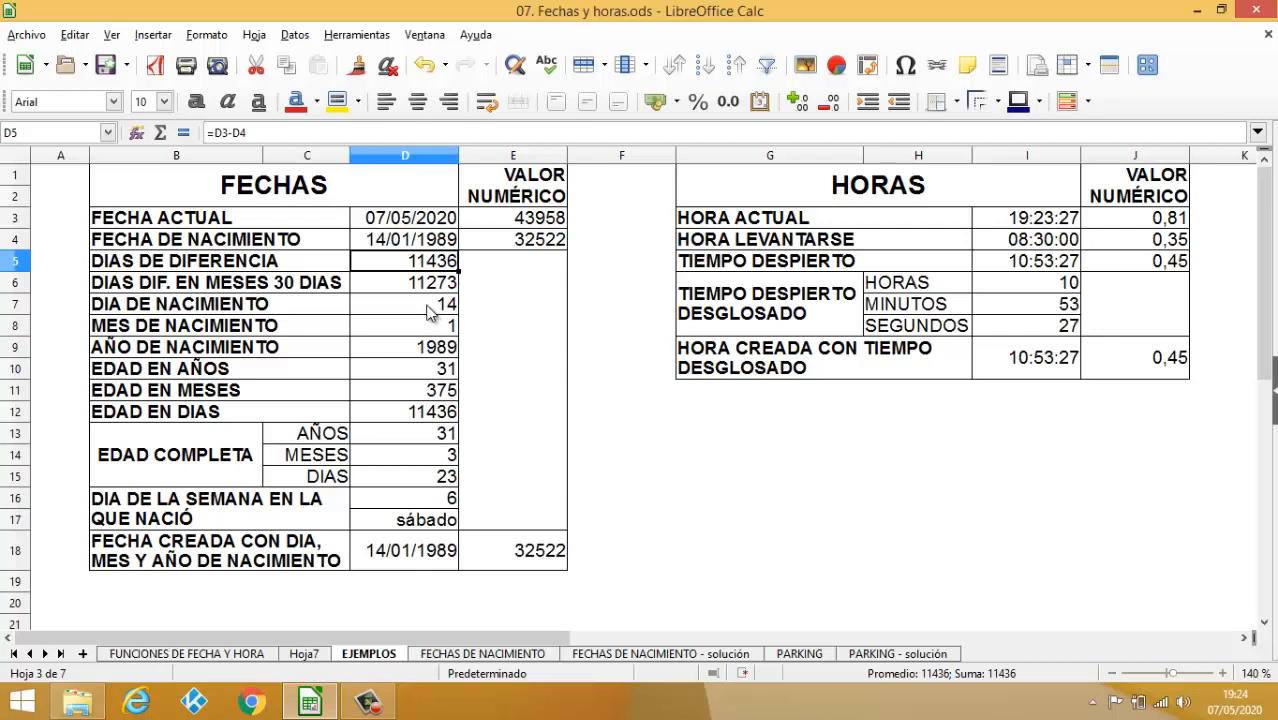
pyautogui.doubleClick(395, 557)
pyautogui.press('Return')
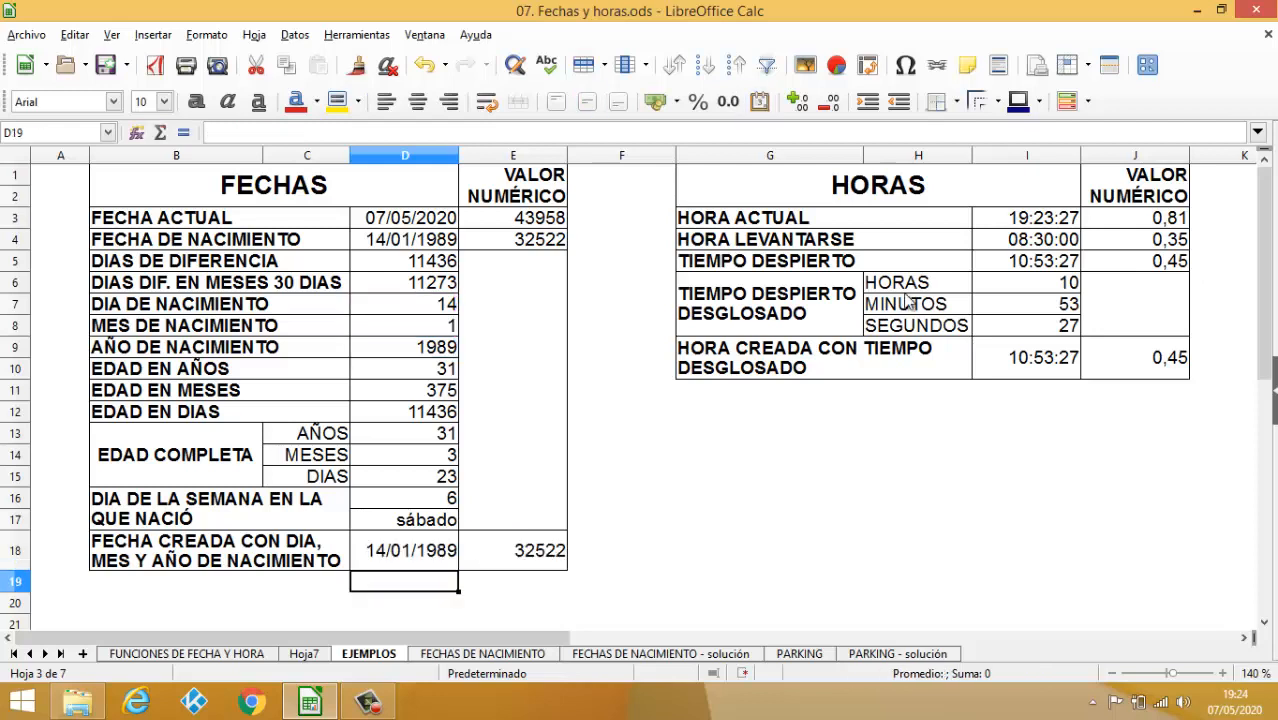
# - Examine the =AHORA()-HOY() formula for the current time in I3 and its numeric value formula =I3 in J3
pyautogui.click(1045, 224)
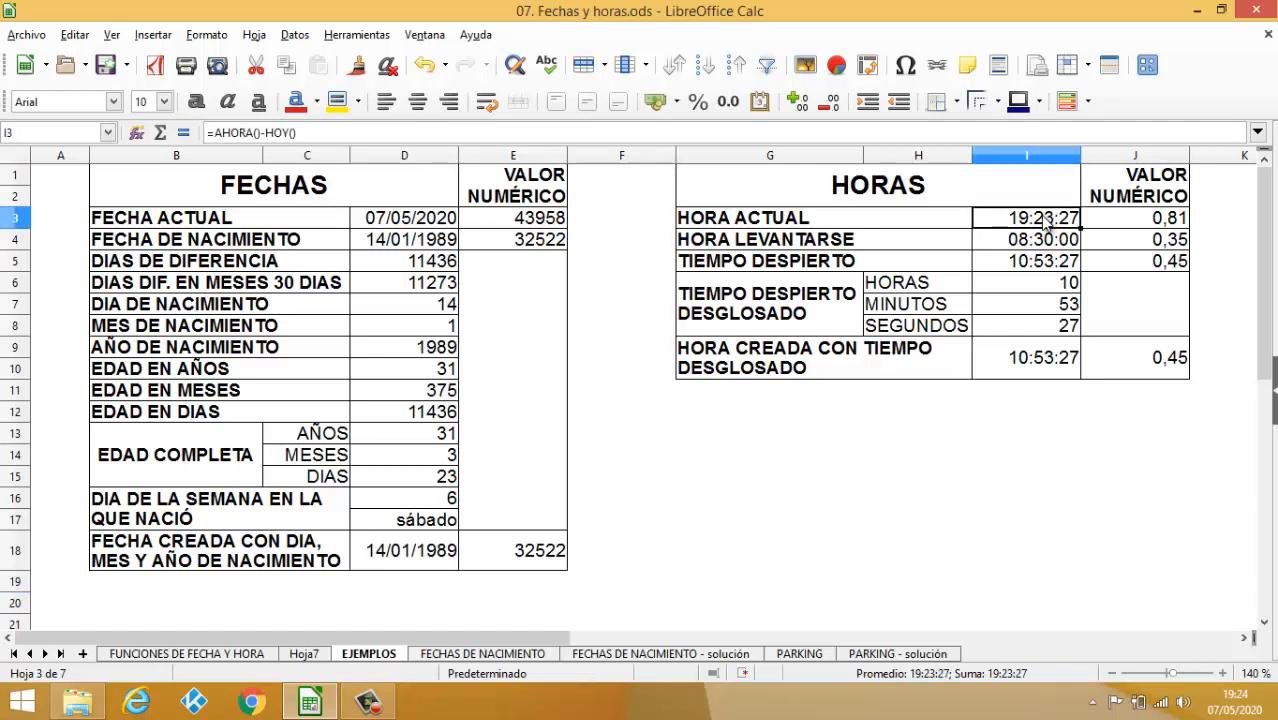
pyautogui.doubleClick(1045, 224)
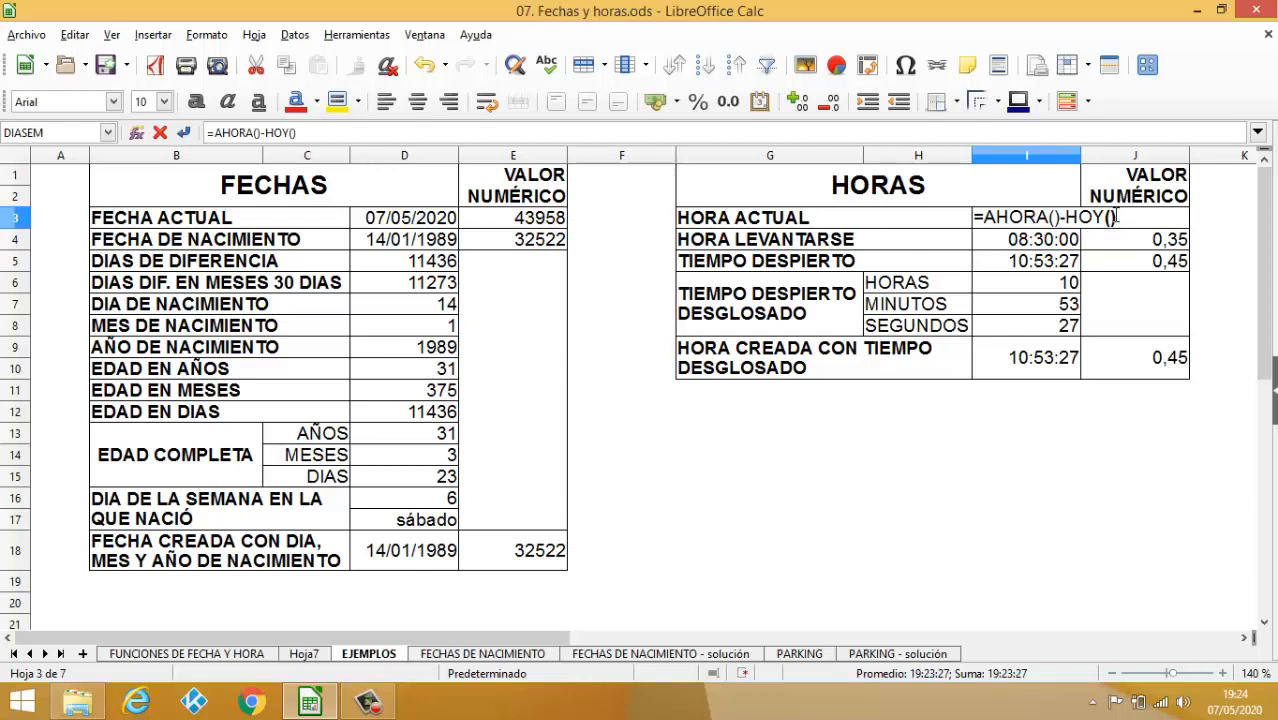
pyautogui.press('Return')
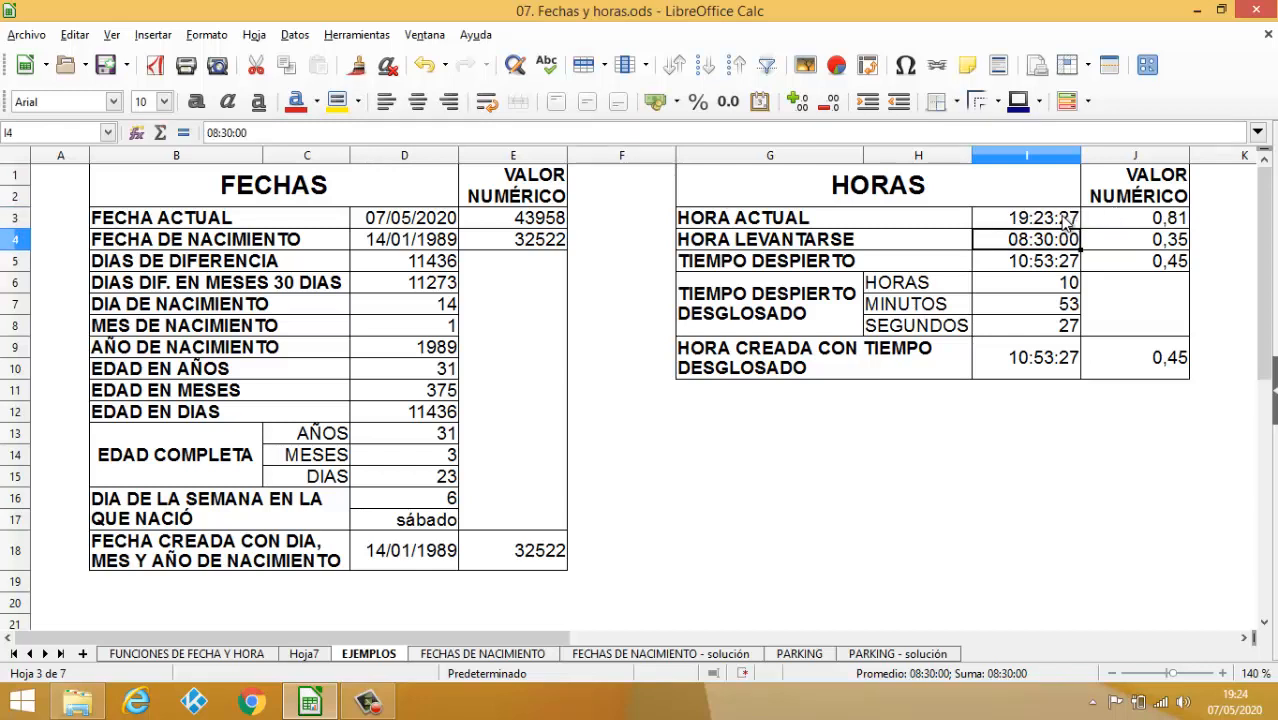
pyautogui.click(1140, 218)
pyautogui.write('=I3')
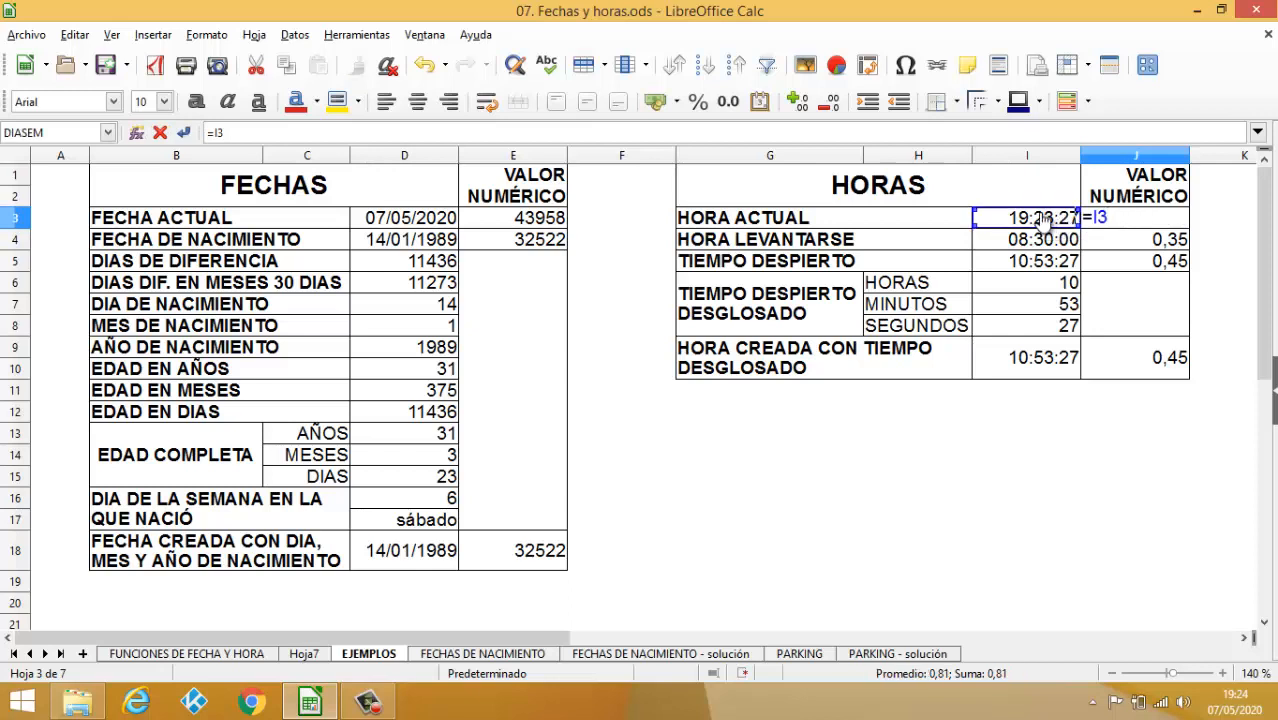
pyautogui.press('Return')
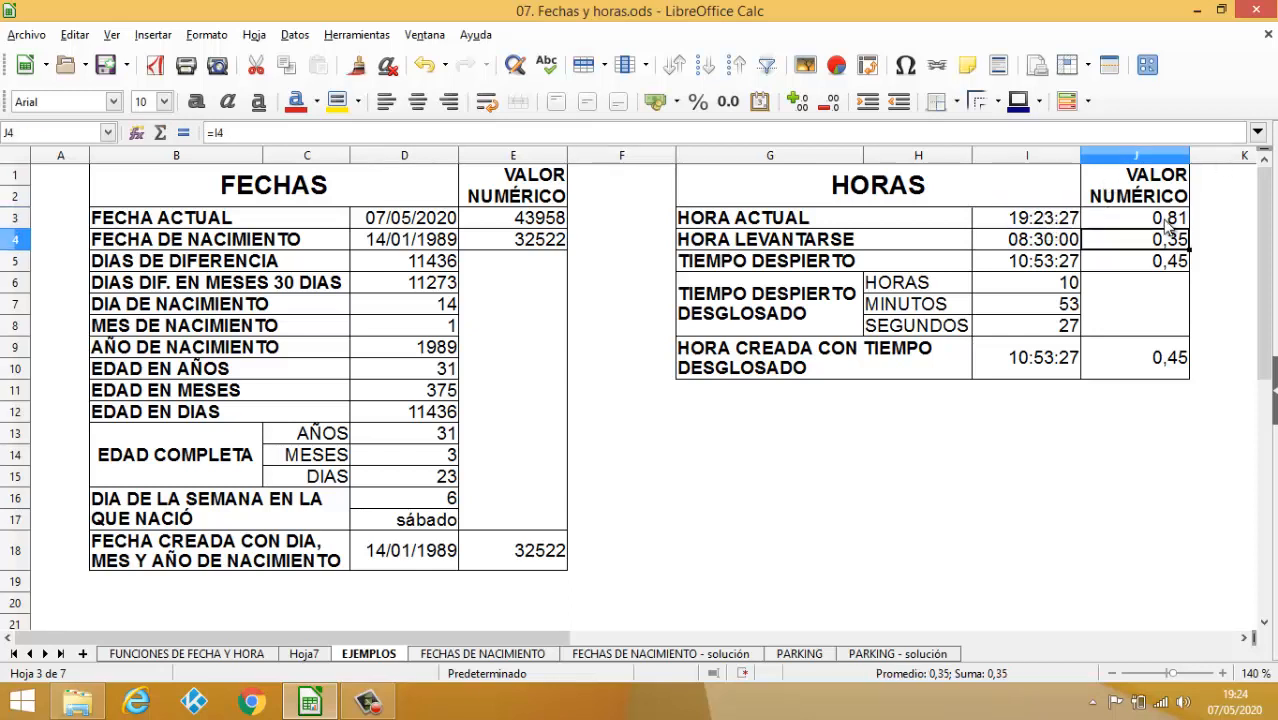
# - Examine the wake-up time in I4, the =I3-I4 awake time formula in I5 and the numeric values in J3 and J5
pyautogui.click(1166, 219)
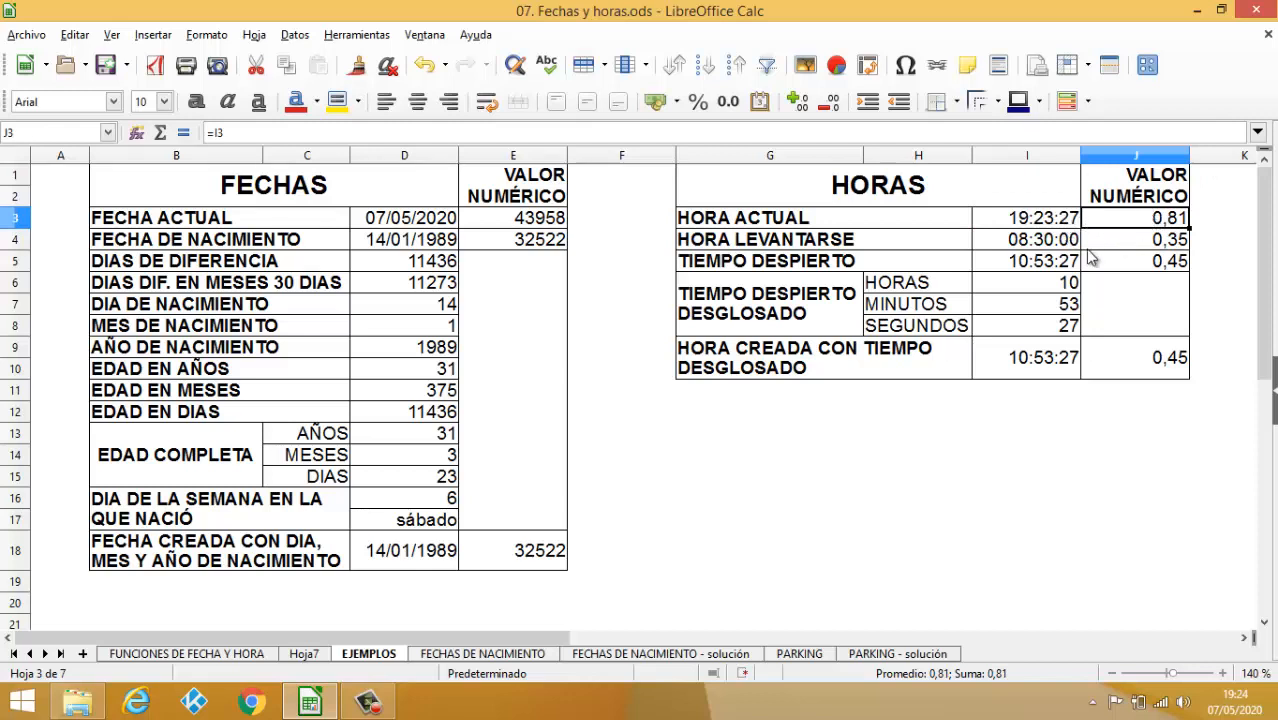
pyautogui.click(1020, 244)
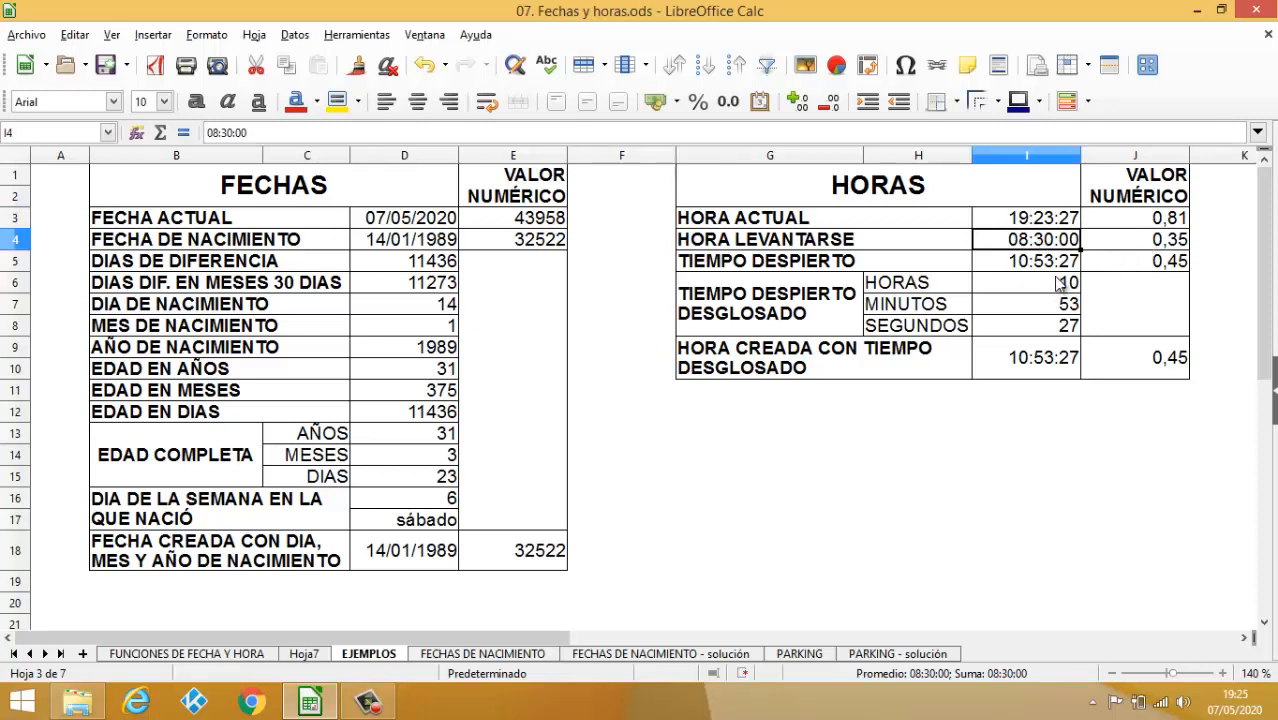
pyautogui.doubleClick(1048, 261)
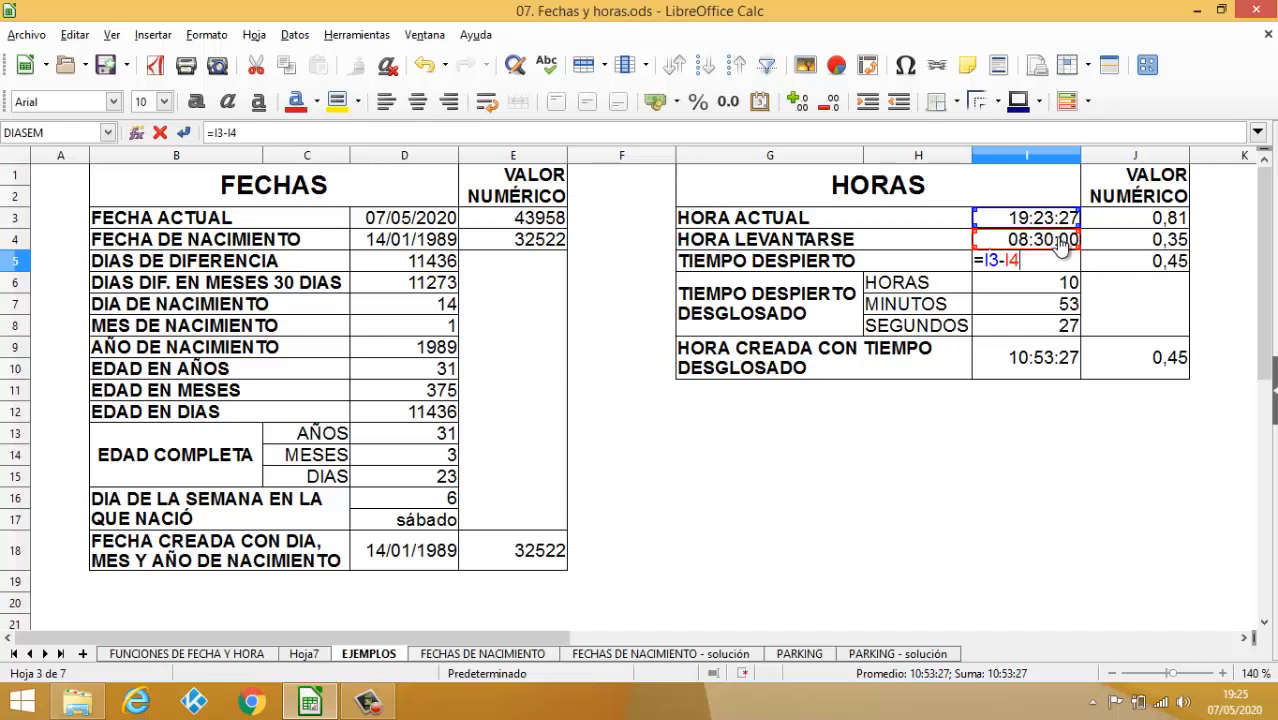
pyautogui.press('Return')
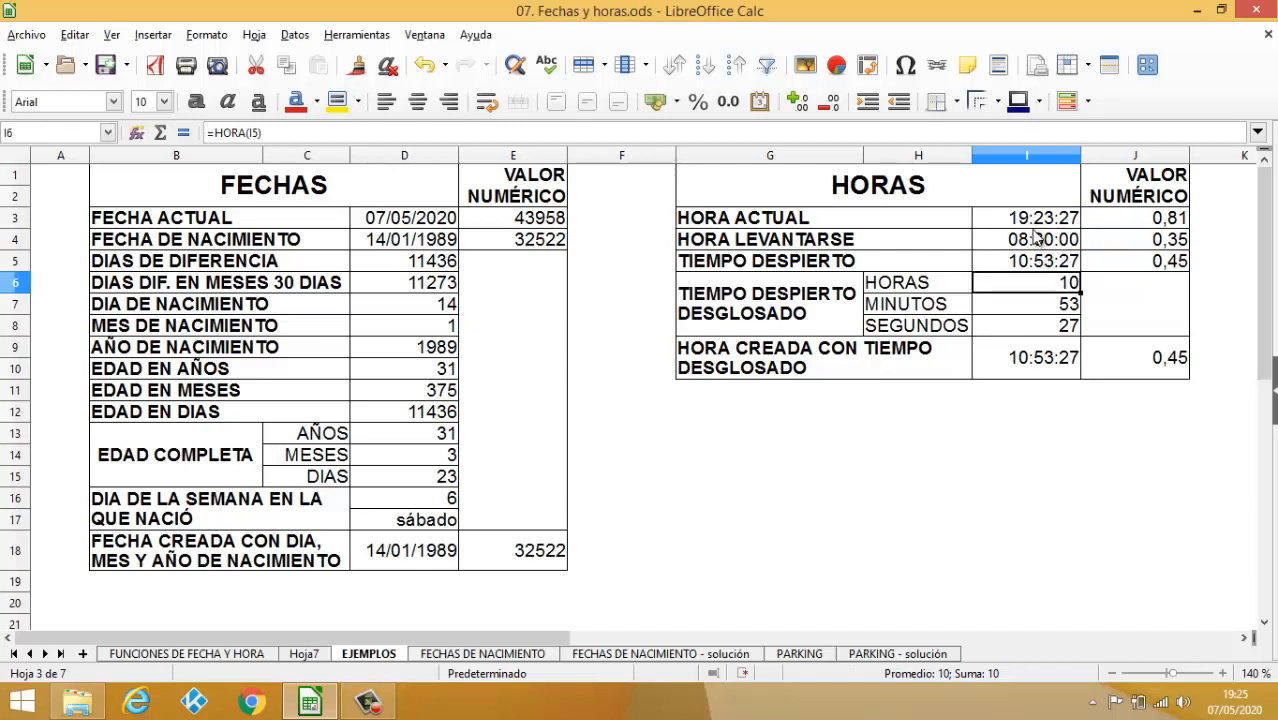
pyautogui.click(1150, 262)
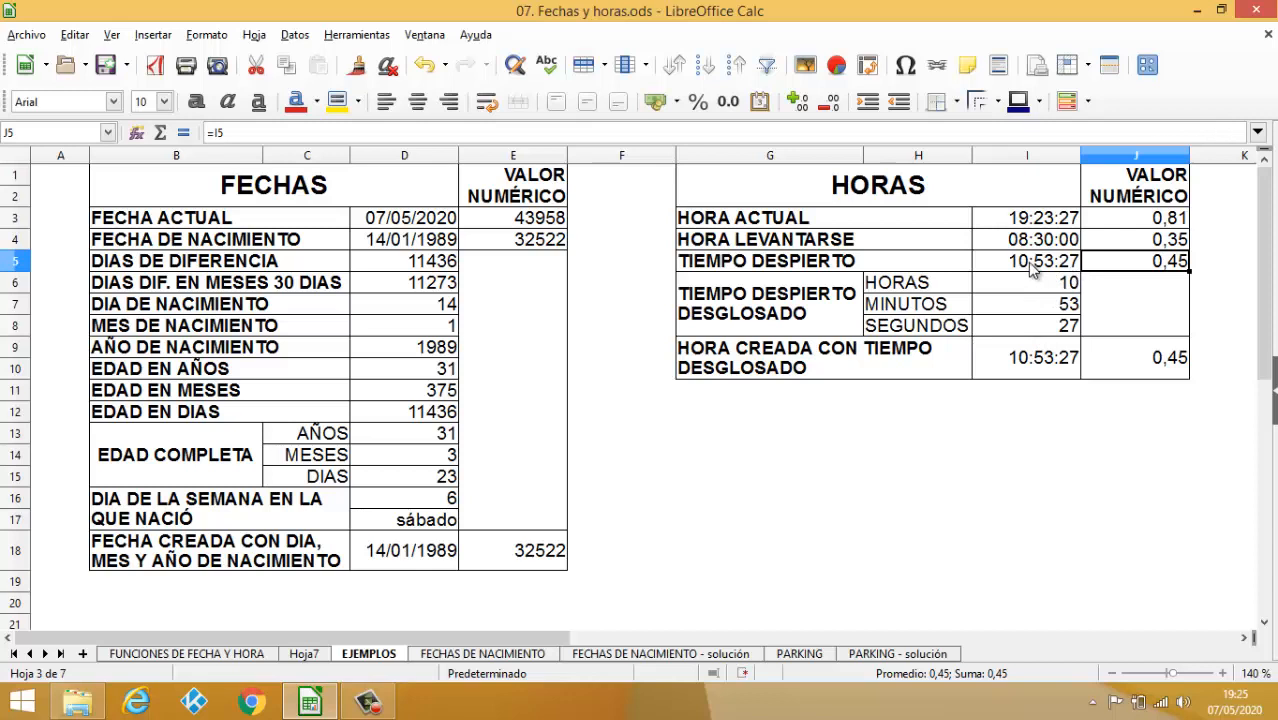
# - Examine the HORA, MINUTO and SEGUNDO formulas in I6, I7 and I8 that break down the awake time in I5
pyautogui.doubleClick(1050, 288)
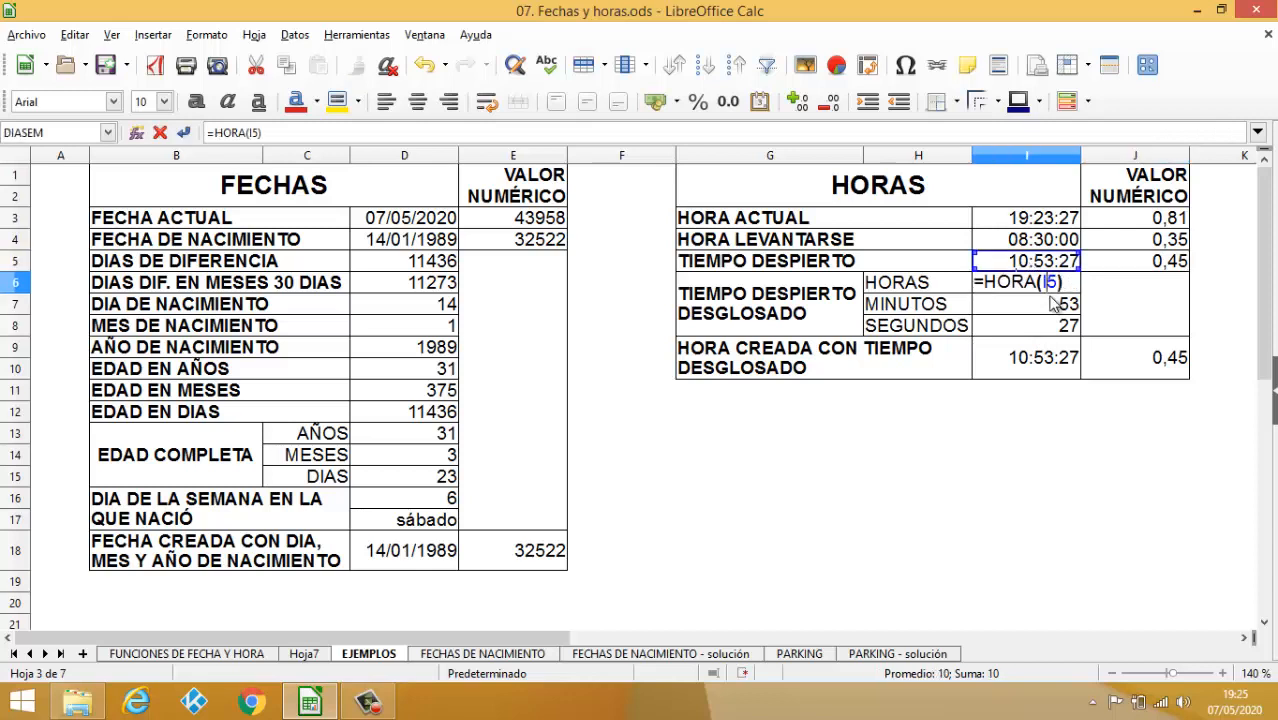
pyautogui.click(1052, 303)
pyautogui.doubleClick(1052, 300)
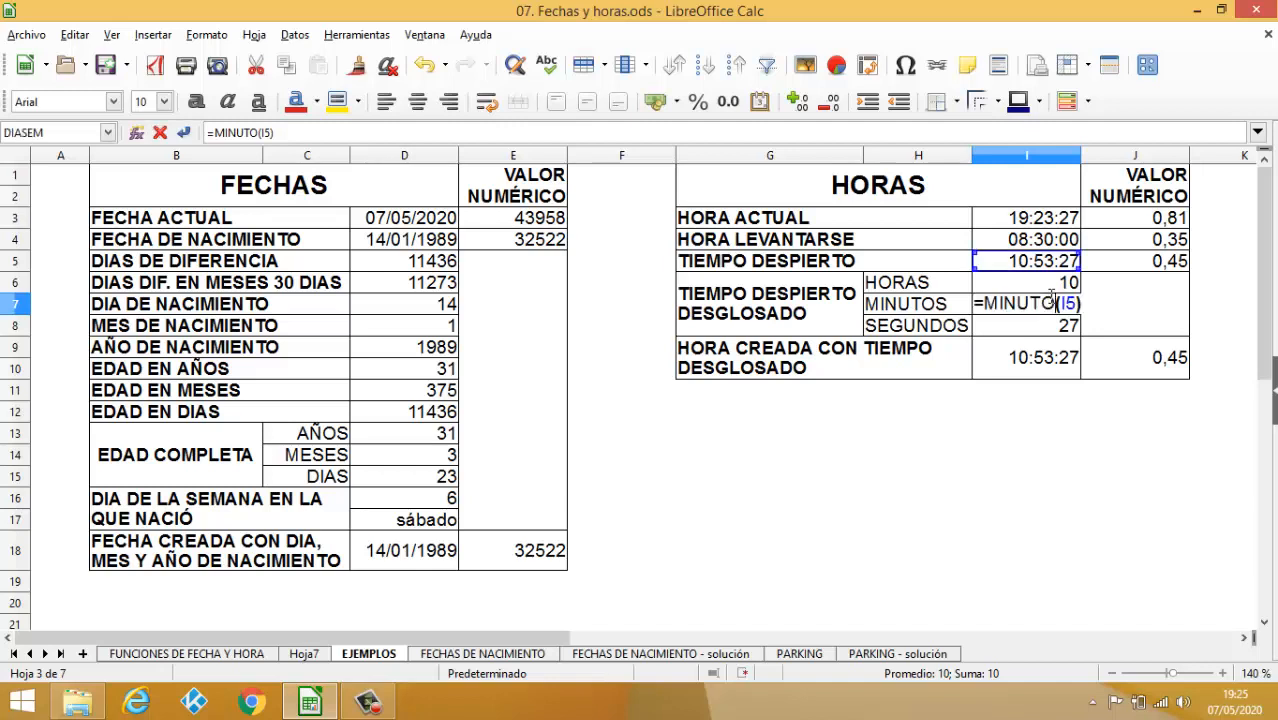
pyautogui.click(1054, 326)
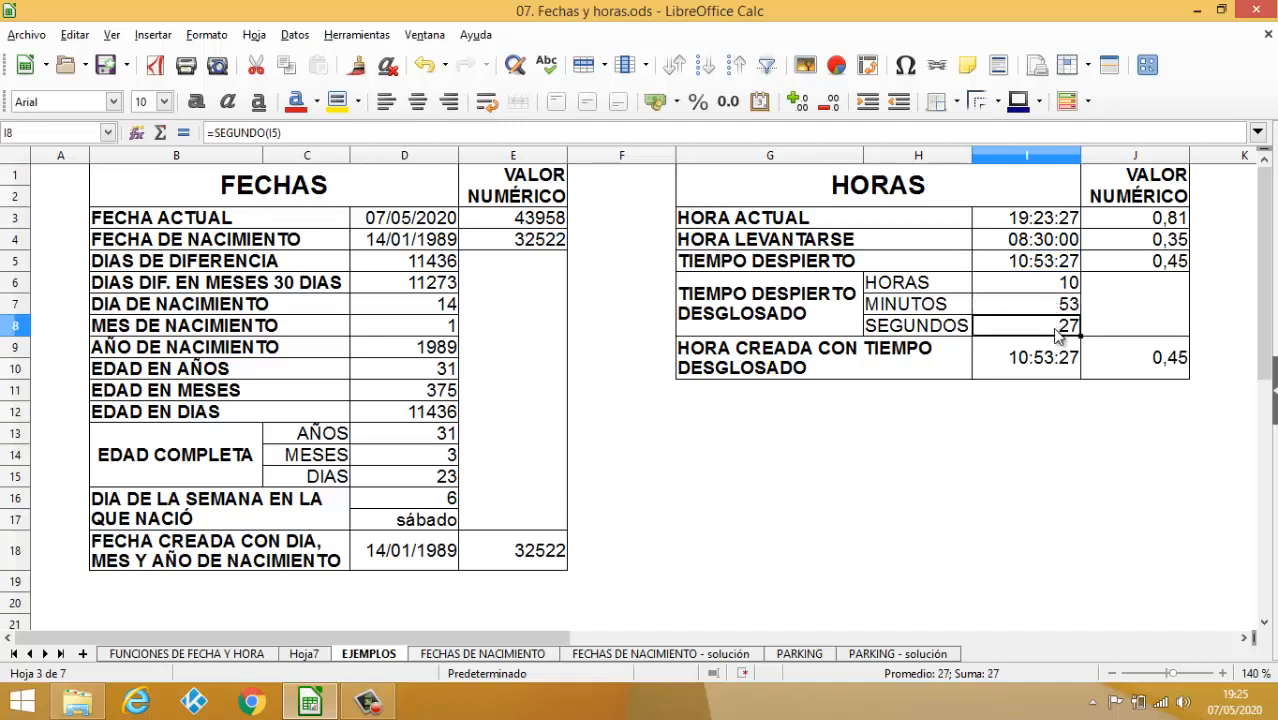
pyautogui.doubleClick(1055, 328)
pyautogui.press('Return')
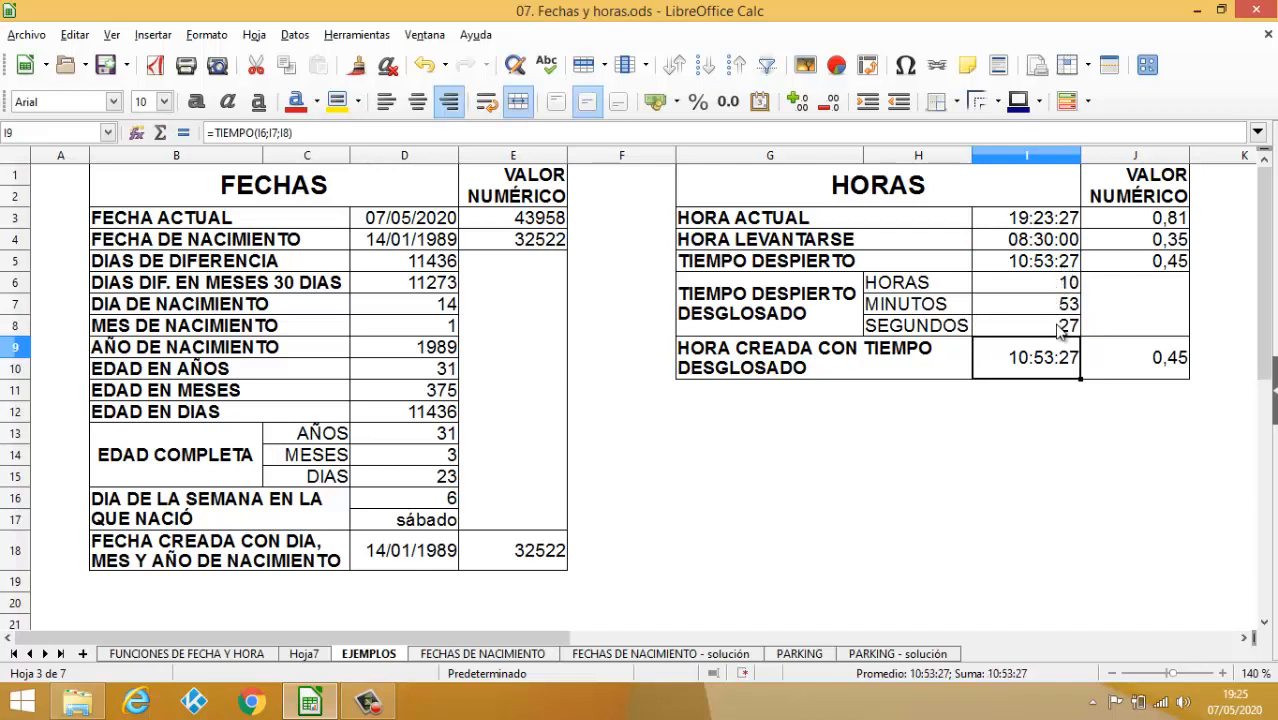
# - Examine the arguments of the =TIEMPO(I6;I7;I8) formula in I9 and its numeric value formula =I9 in J9
pyautogui.doubleClick(1033, 358)
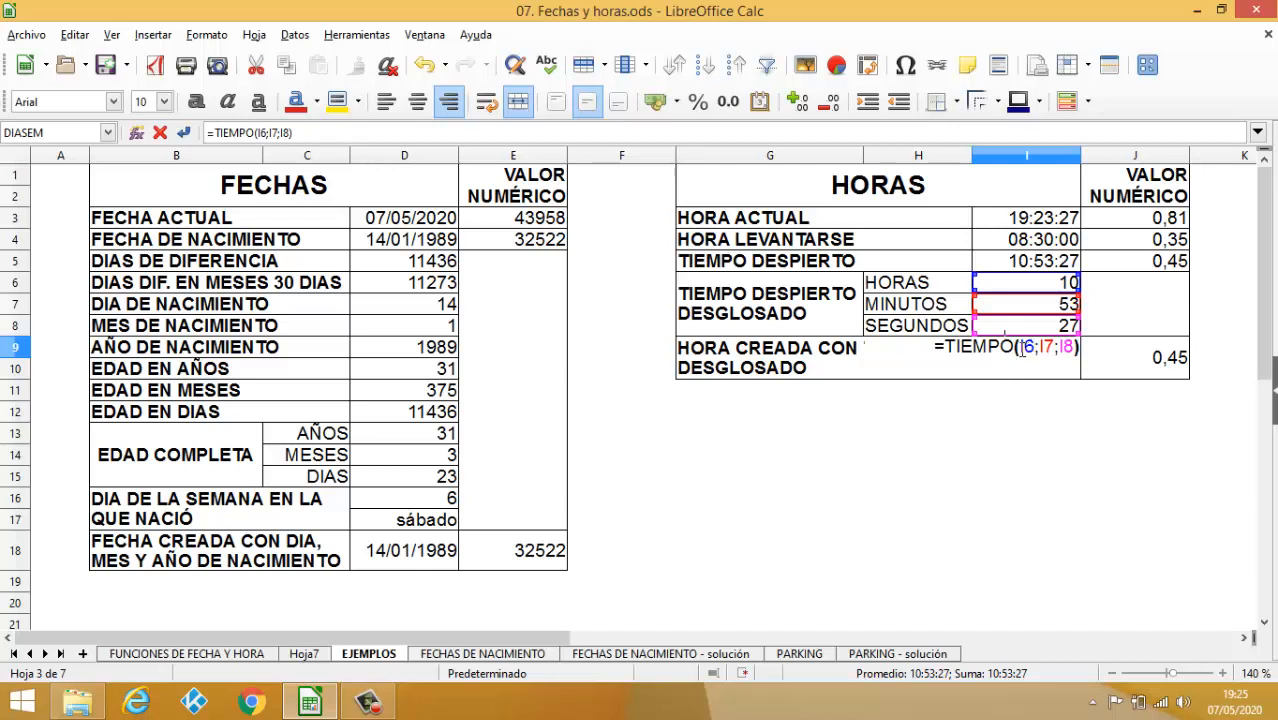
pyautogui.click(1029, 347)
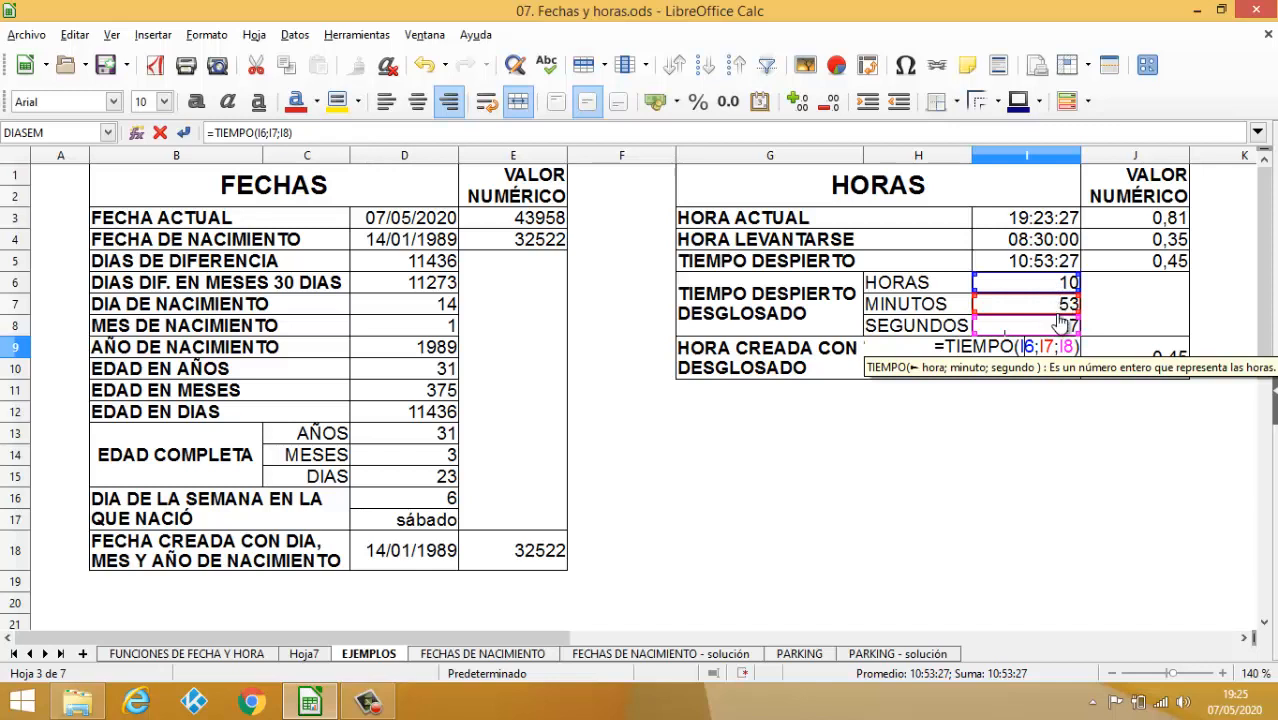
pyautogui.press('Return')
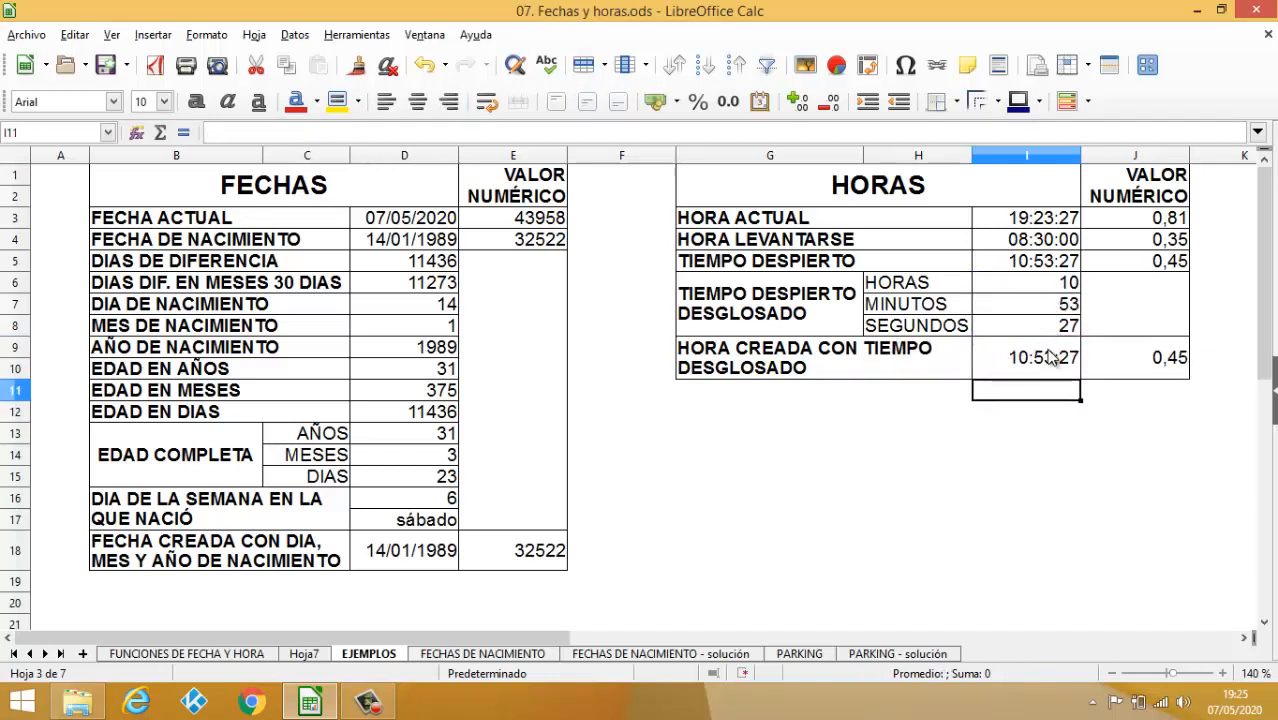
pyautogui.click(1058, 357)
pyautogui.click(1112, 350)
pyautogui.write('=I9')
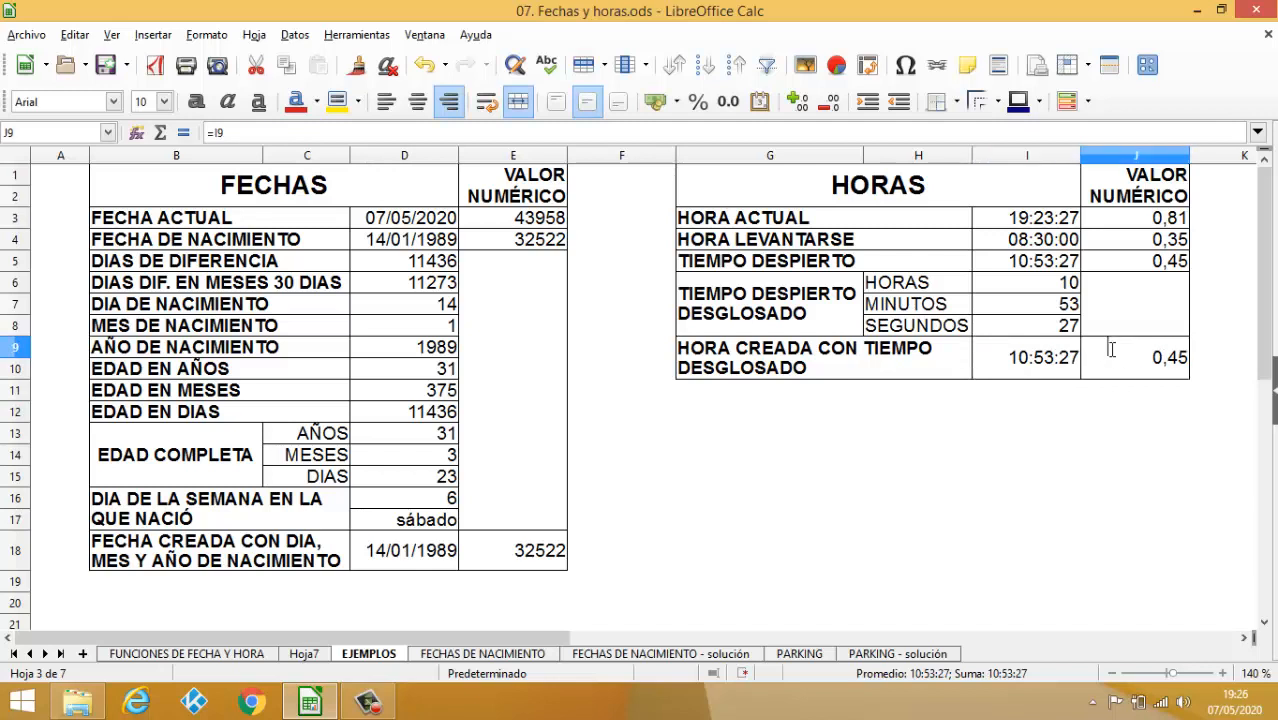
pyautogui.press('Return')
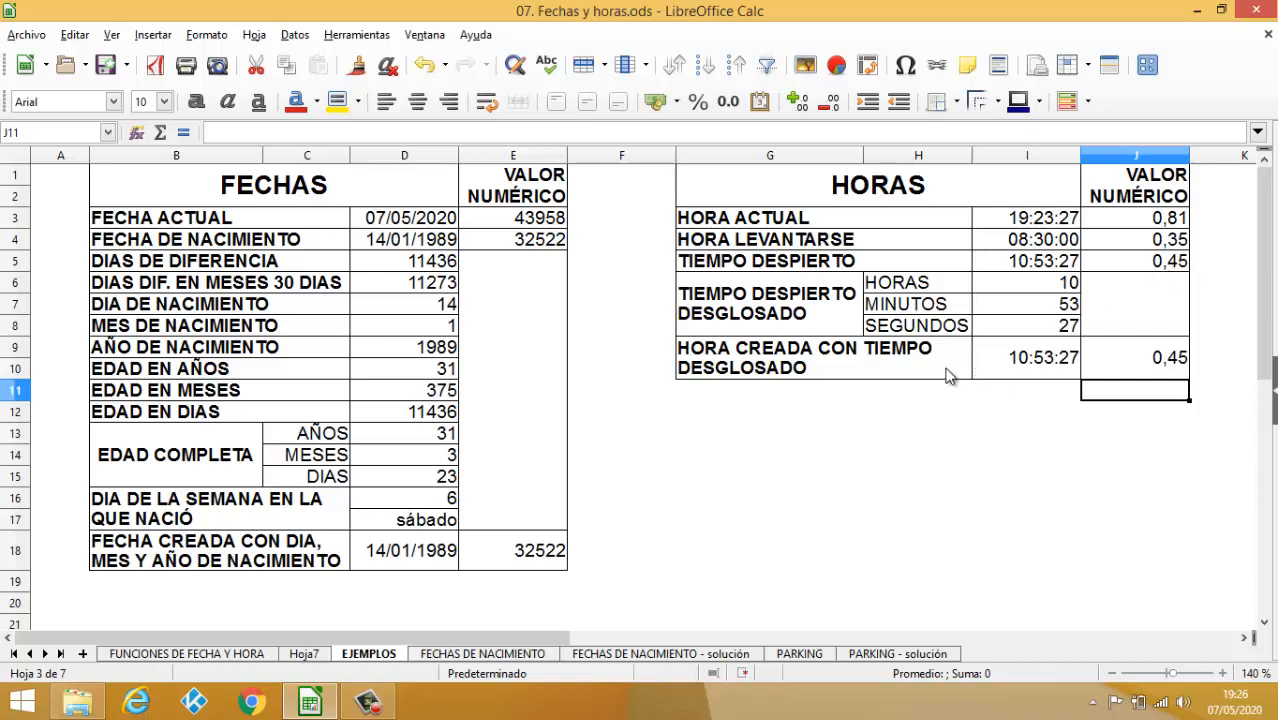
# - On the FECHAS DE NACIMIENTO sheet, start a FECHADIF formula in D8 with the birth date in C8 as the start date
pyautogui.click(476, 654)
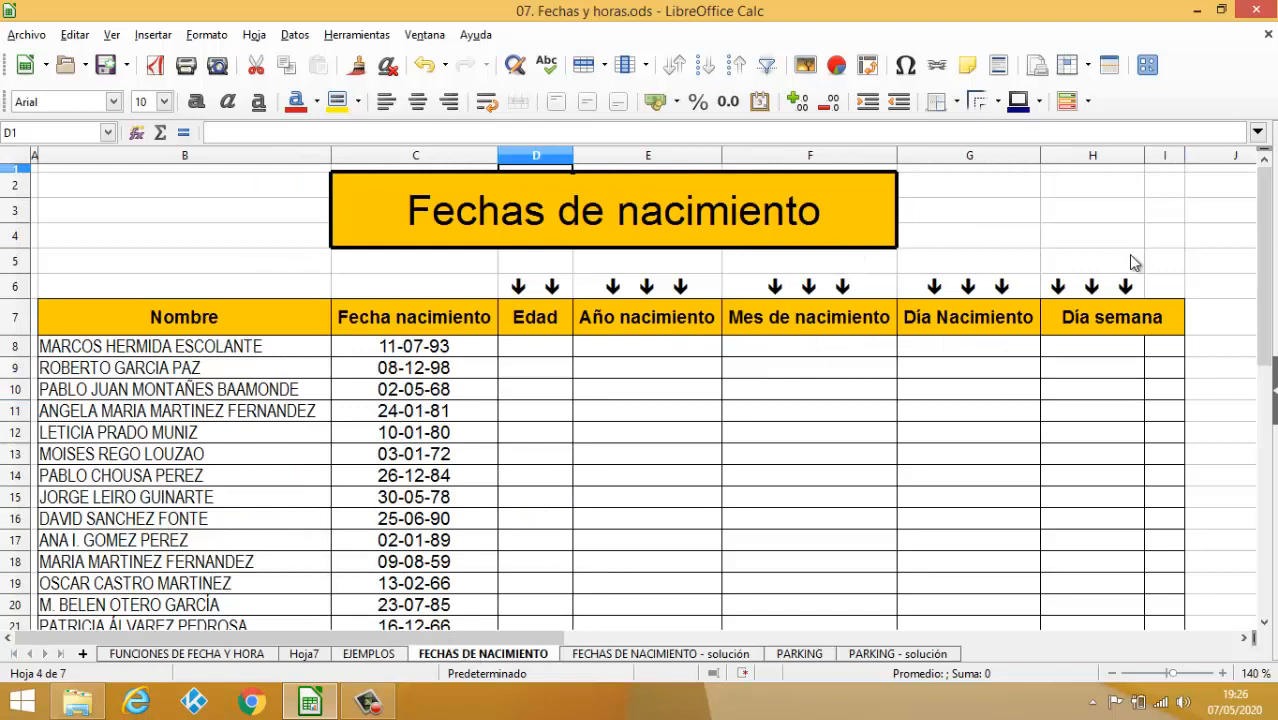
pyautogui.moveTo(1263, 248); pyautogui.dragTo(1261, 274)
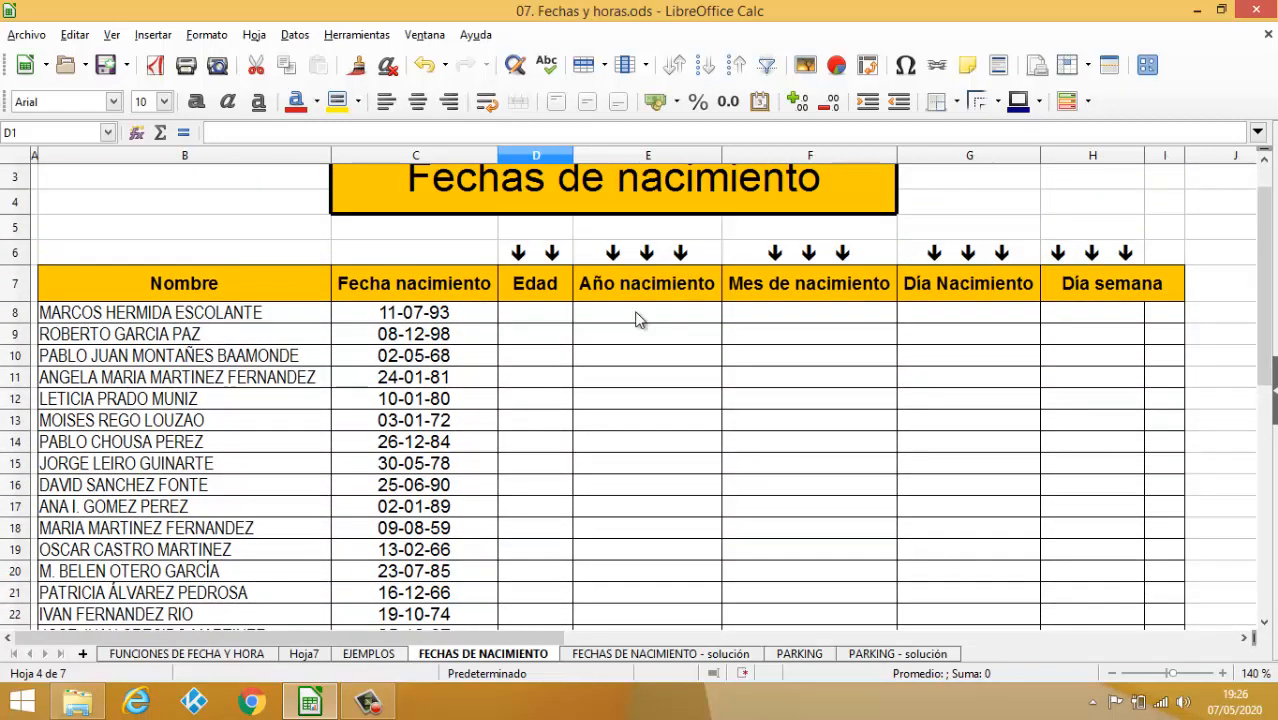
pyautogui.click(536, 313)
pyautogui.write('=')
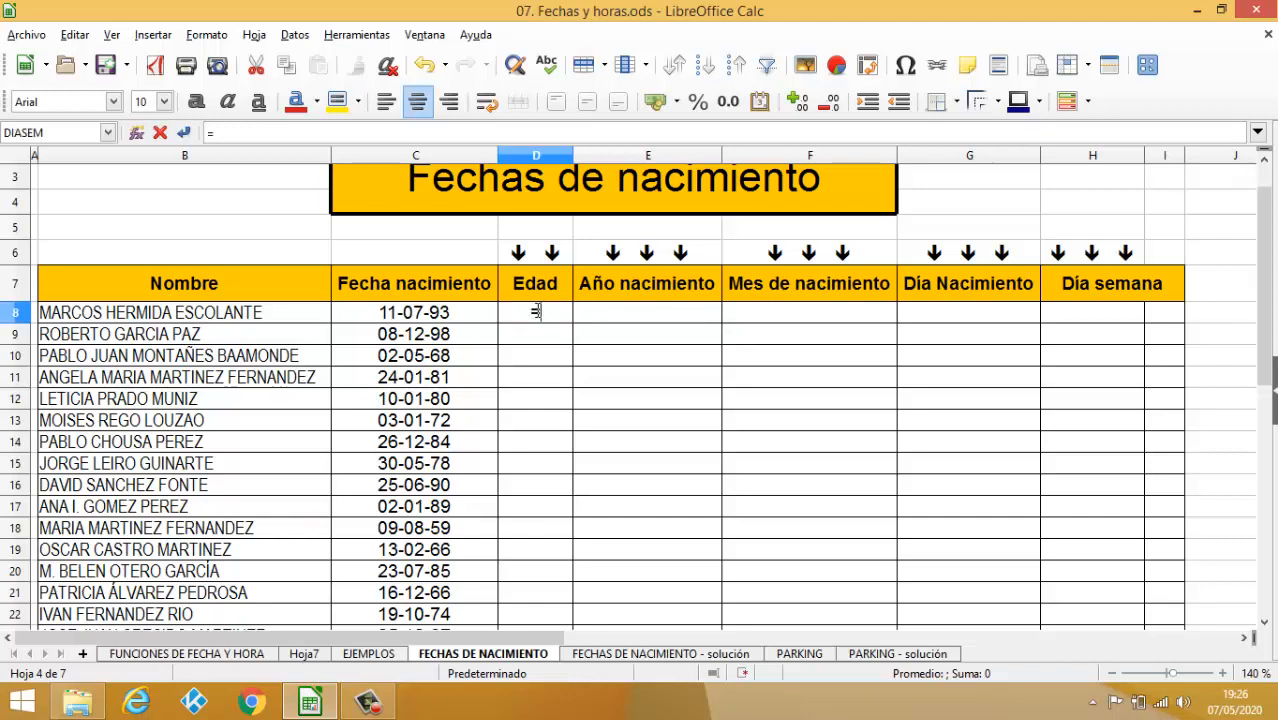
pyautogui.write('FECHA')
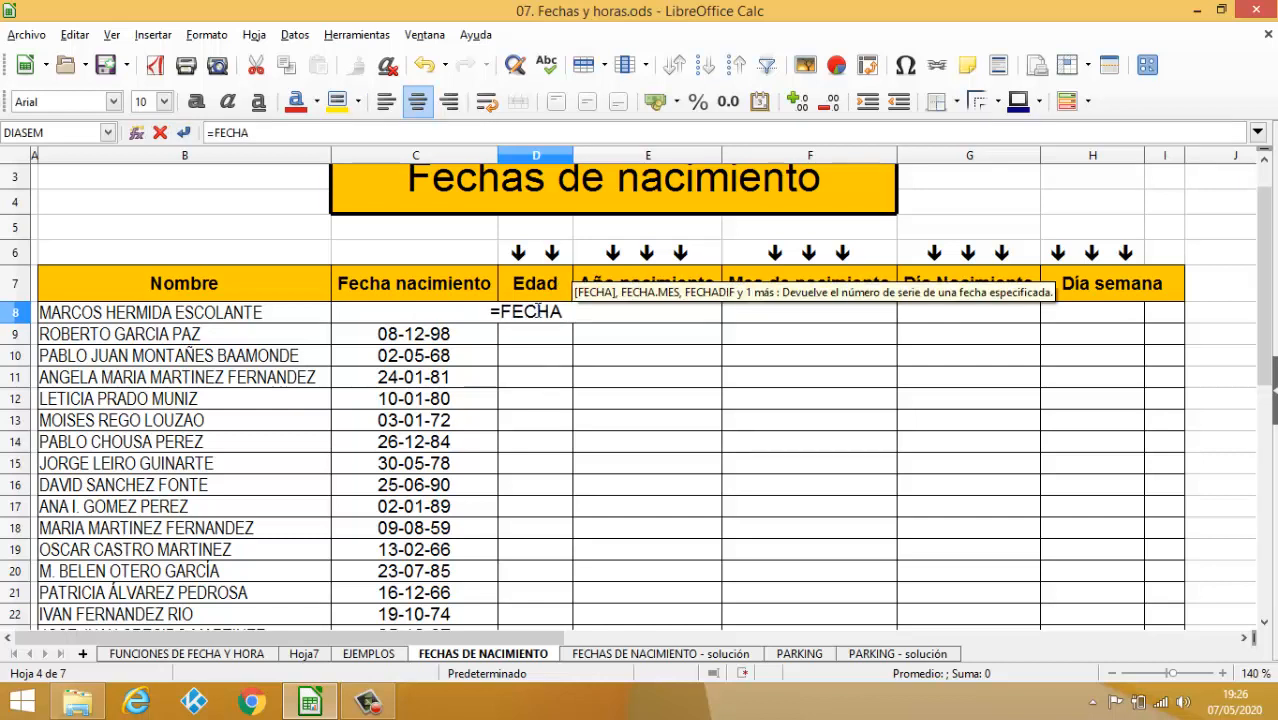
pyautogui.write('DIF(')
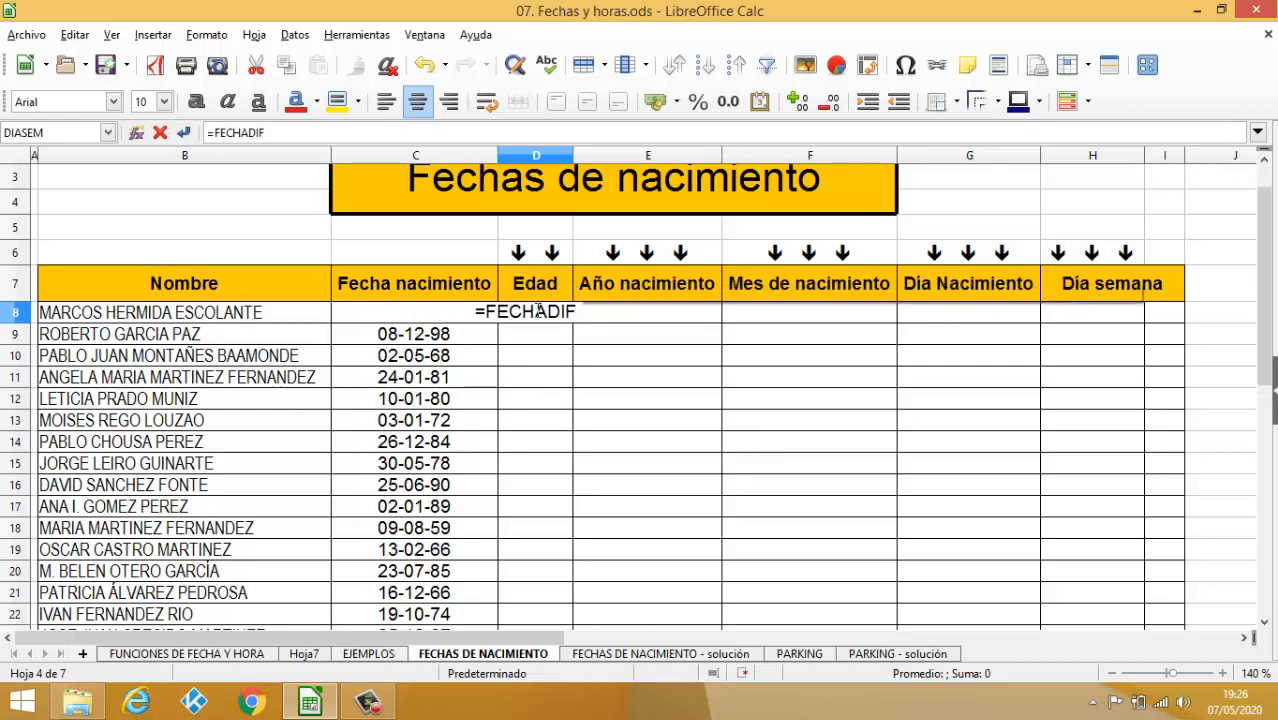
pyautogui.click(349, 318)
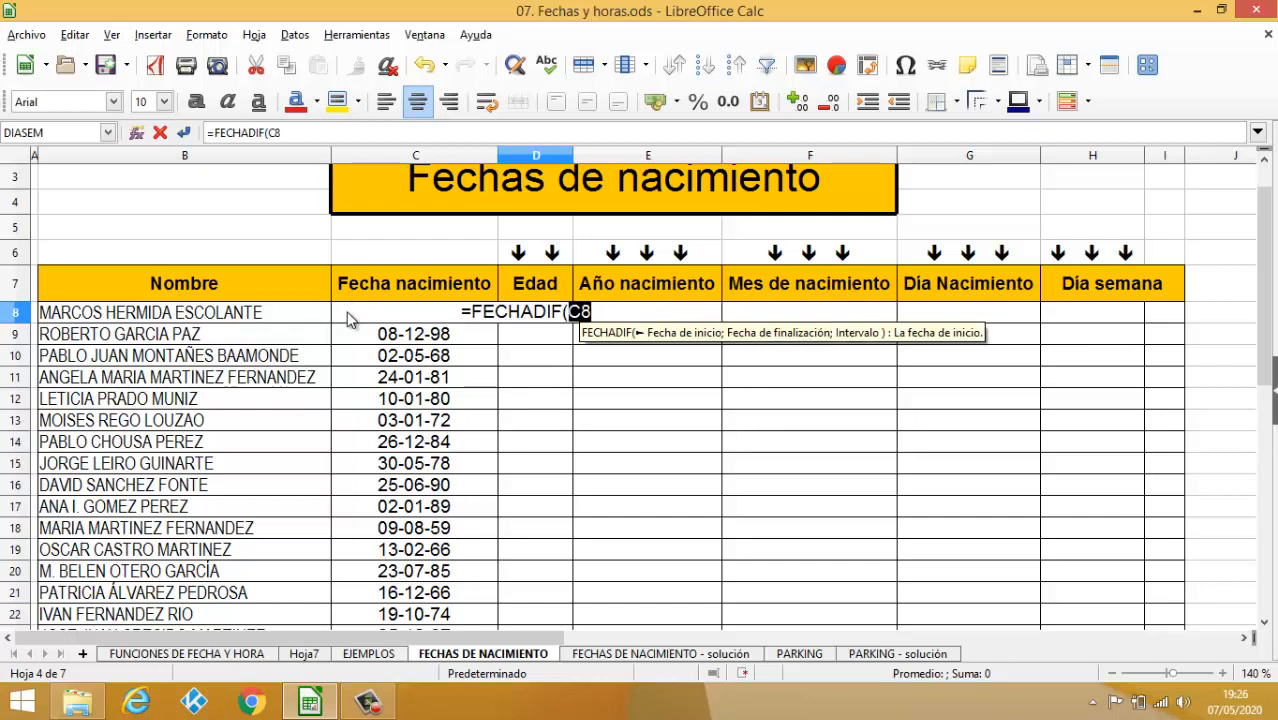
pyautogui.write(';')
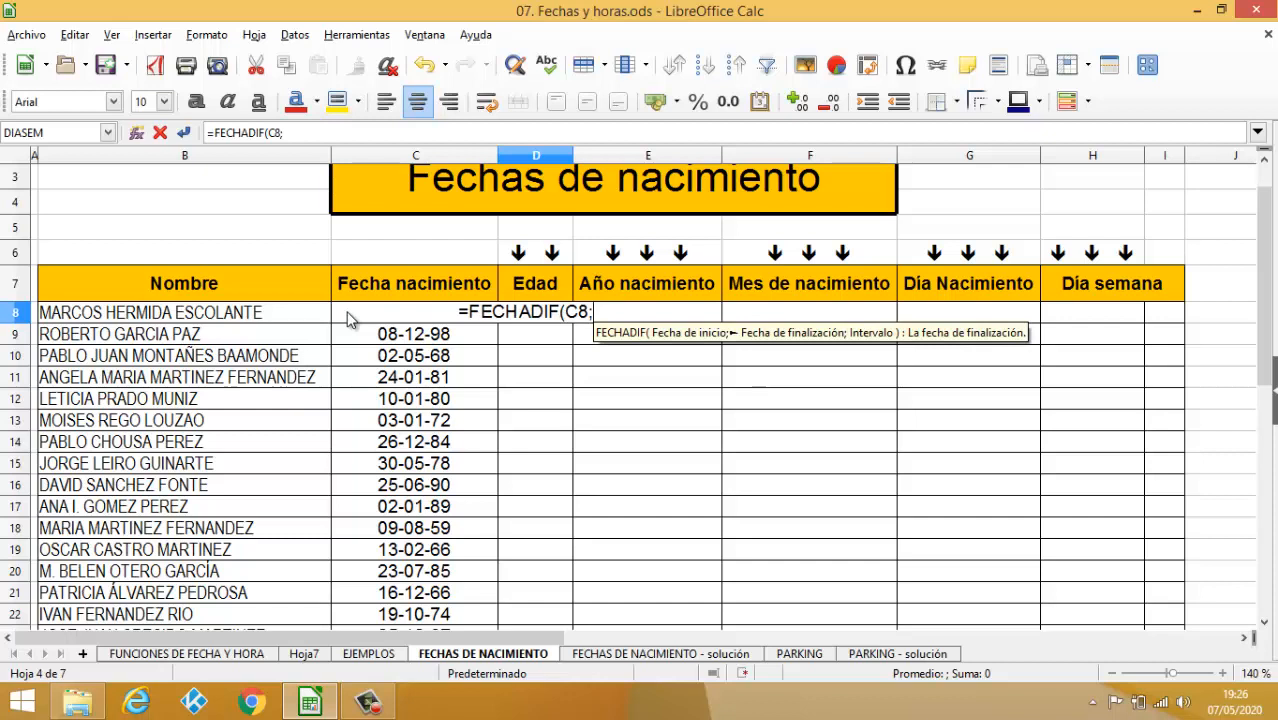
pyautogui.write('07/05')
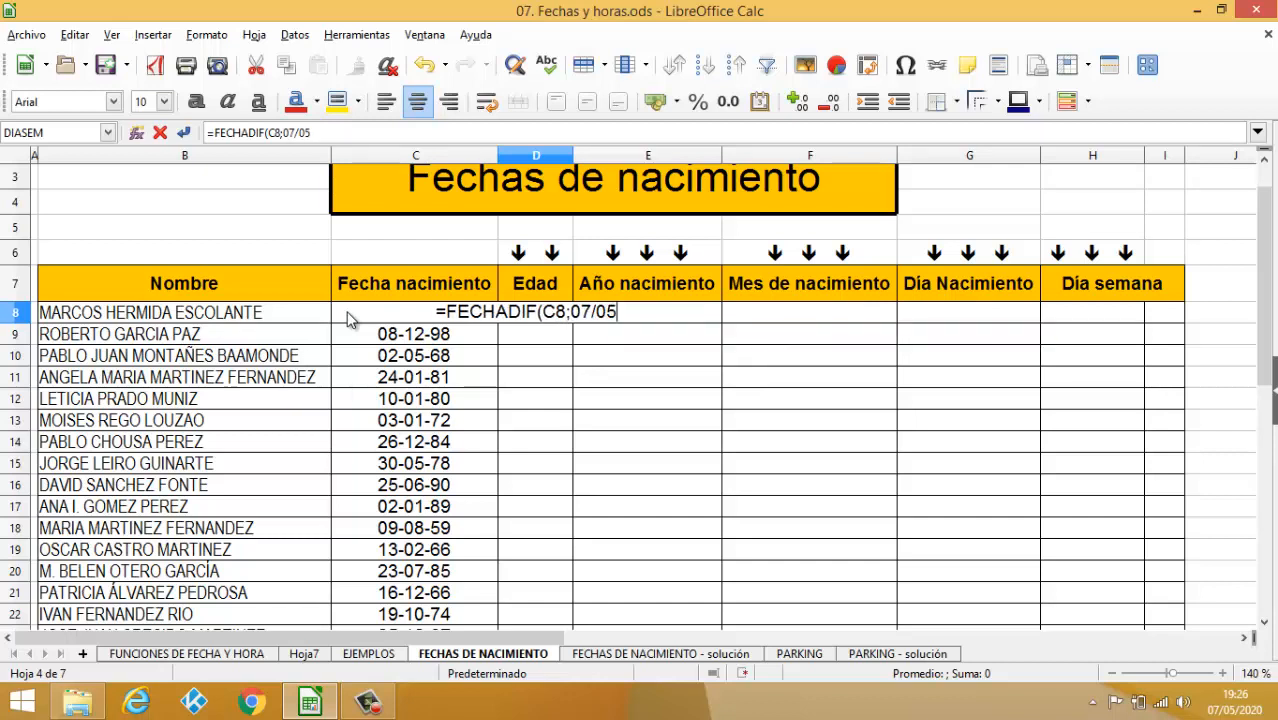
pyautogui.write('/2020')
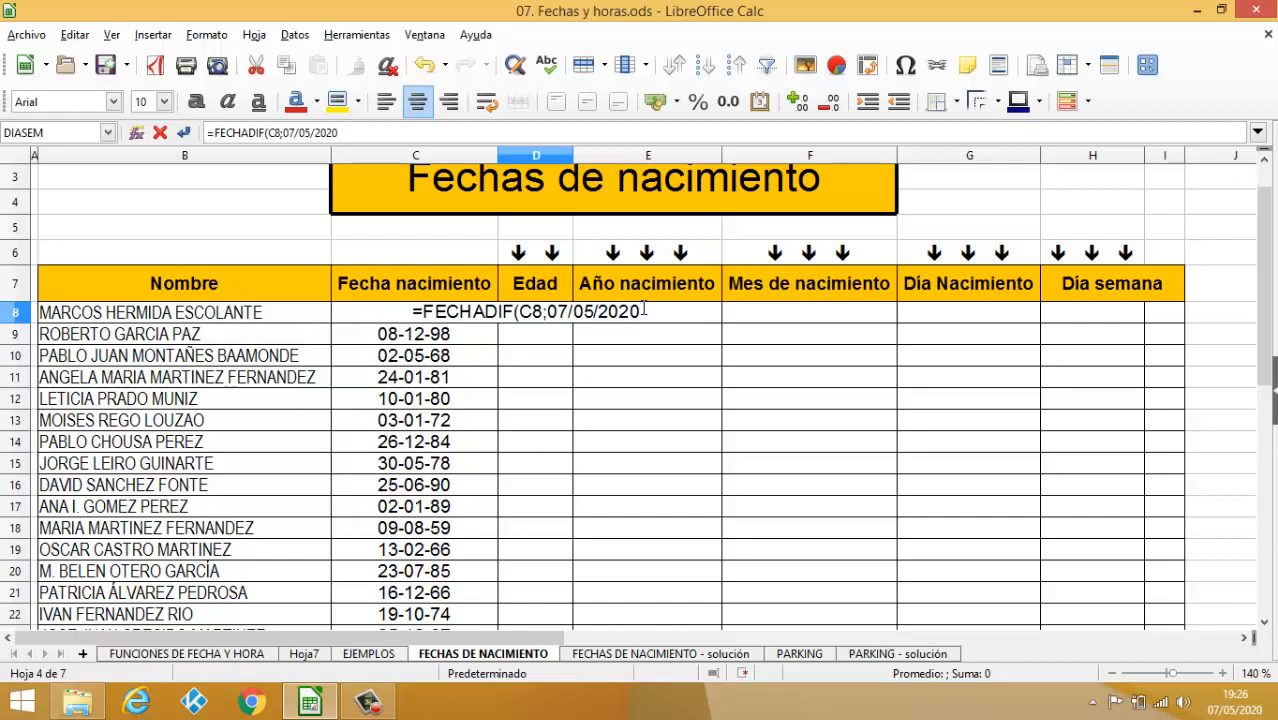
pyautogui.press('BackSpace')
pyautogui.press('BackSpace')
pyautogui.press('BackSpace')
pyautogui.press('BackSpace')
pyautogui.press('BackSpace')
pyautogui.press('BackSpace')
pyautogui.press('BackSpace')
pyautogui.press('BackSpace')
pyautogui.press('BackSpace')
pyautogui.press('BackSpace')
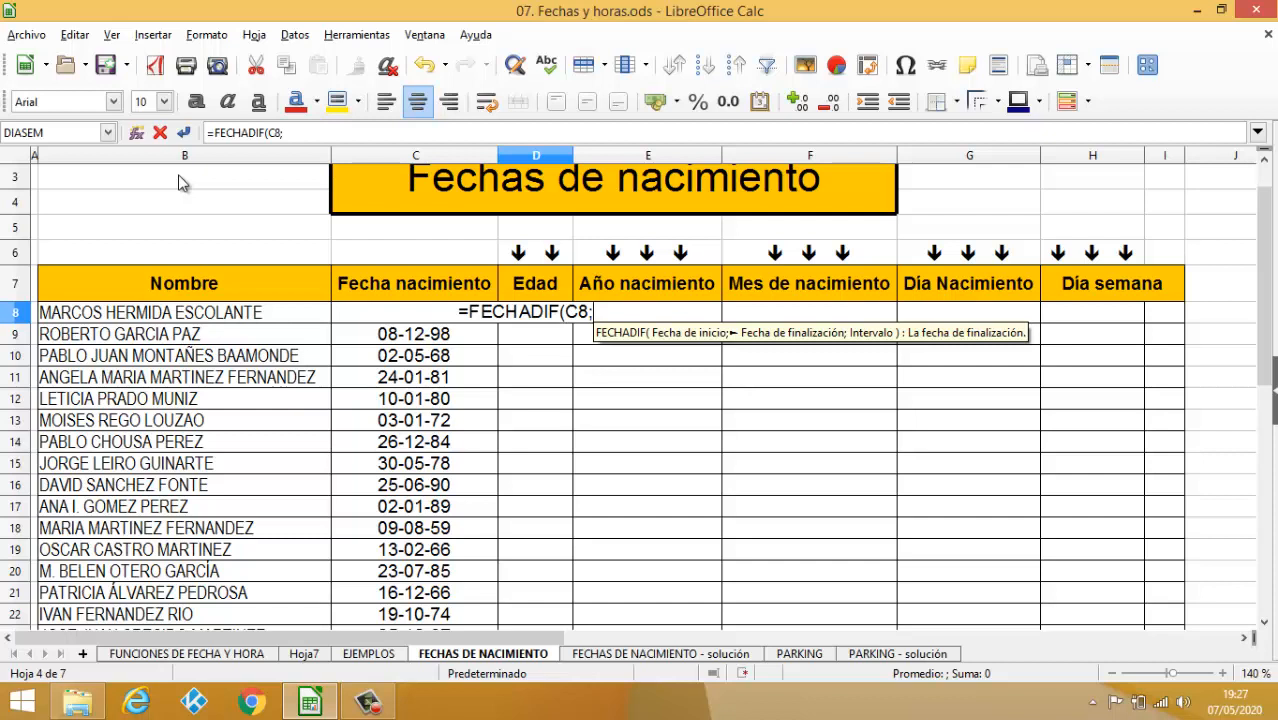
# - Complete the D8 age formula with HOY() as end date and "Y" as interval, and fill it down the Edad column
pyautogui.write('HOY')
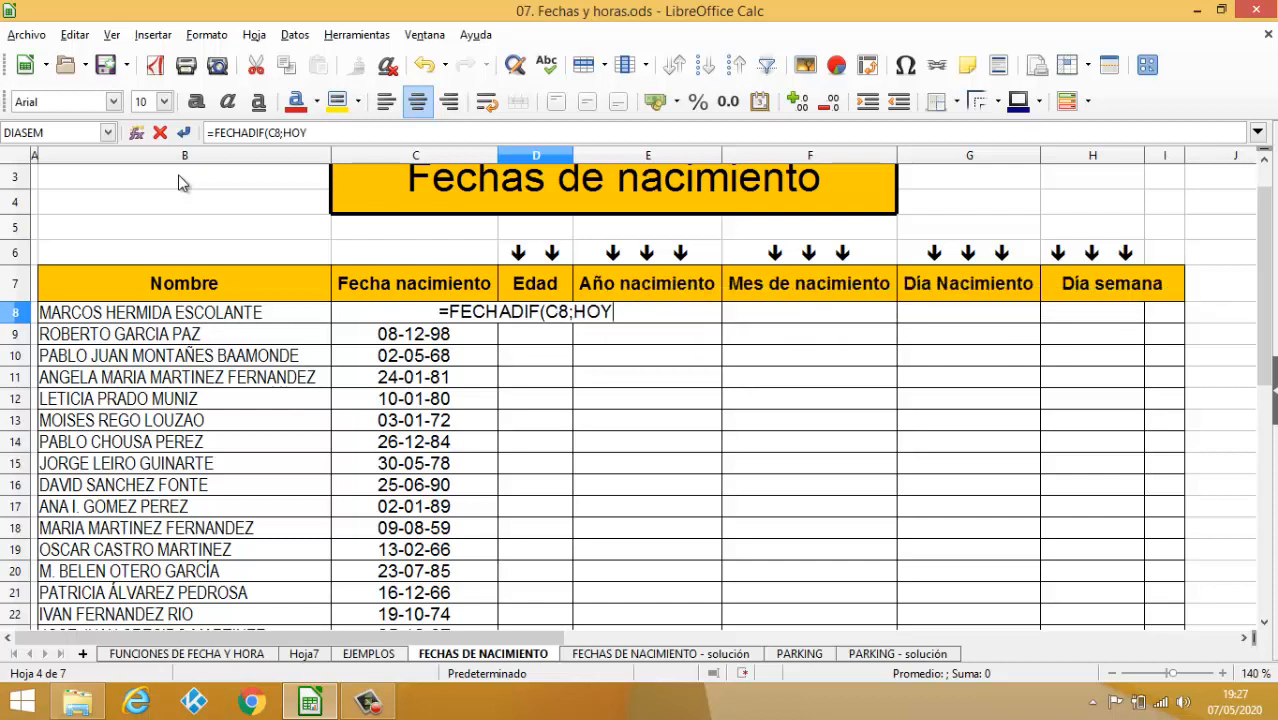
pyautogui.write('()')
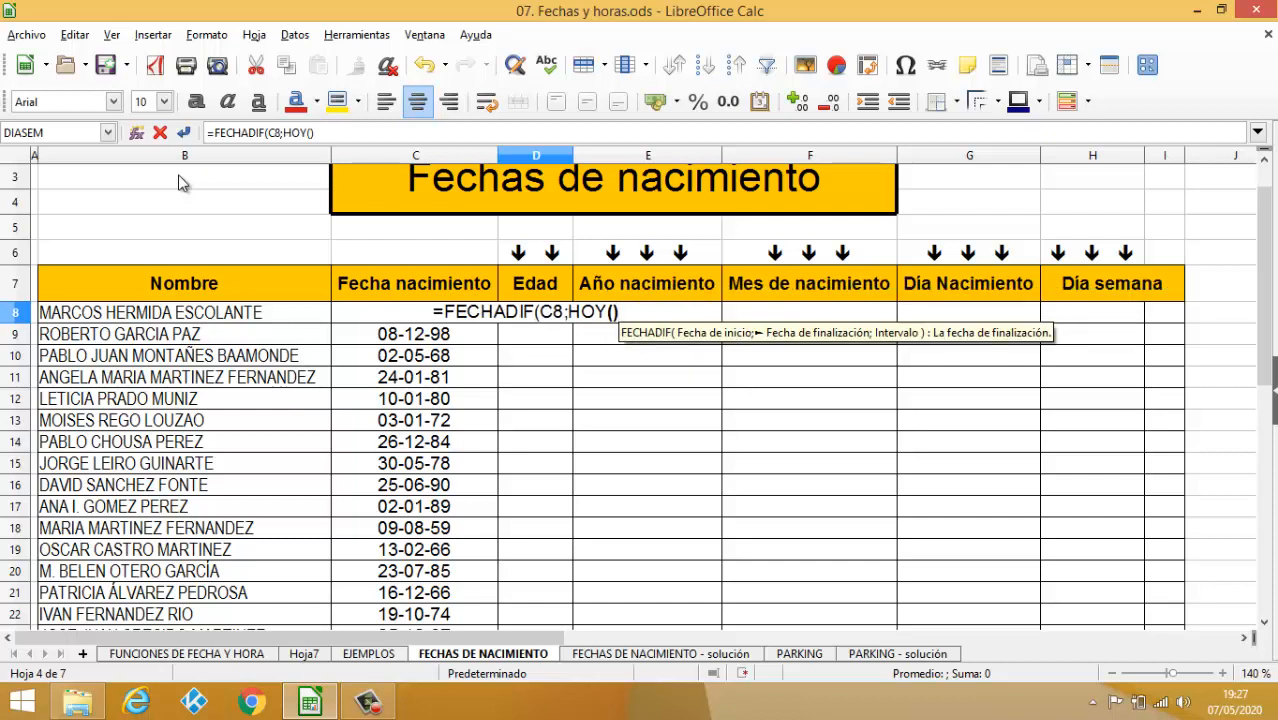
pyautogui.write(';')
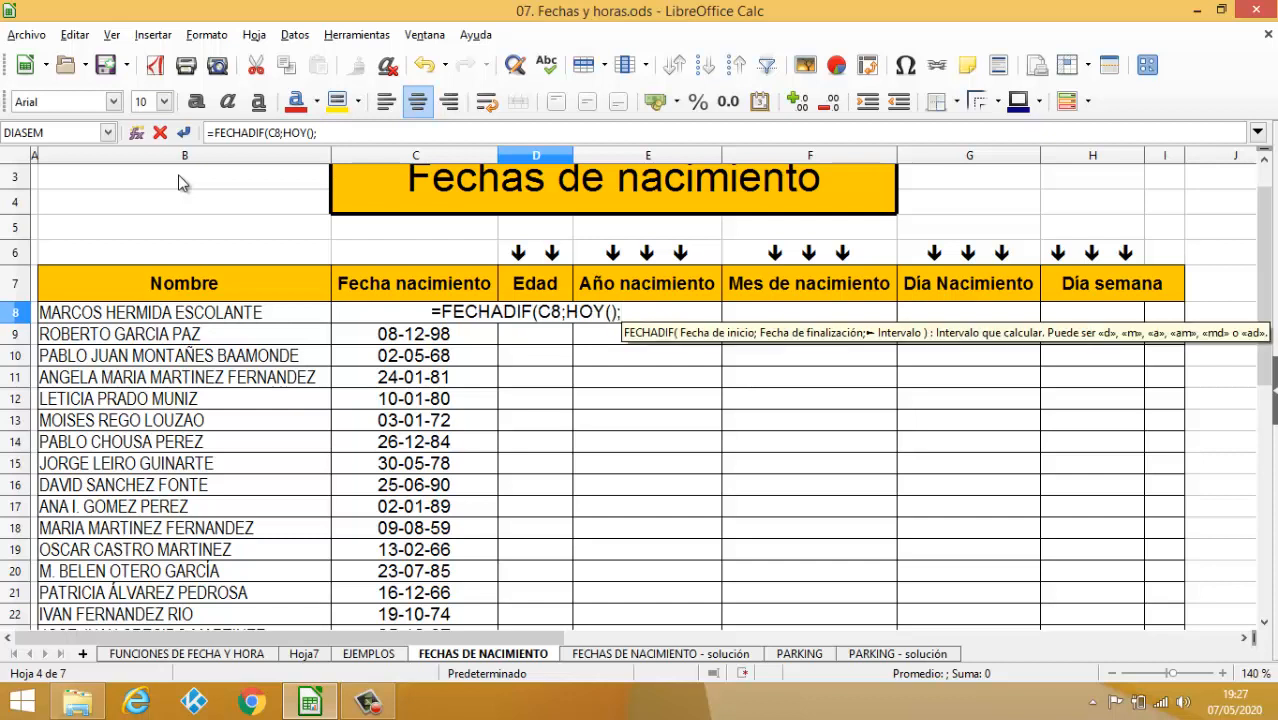
pyautogui.write('"Y')
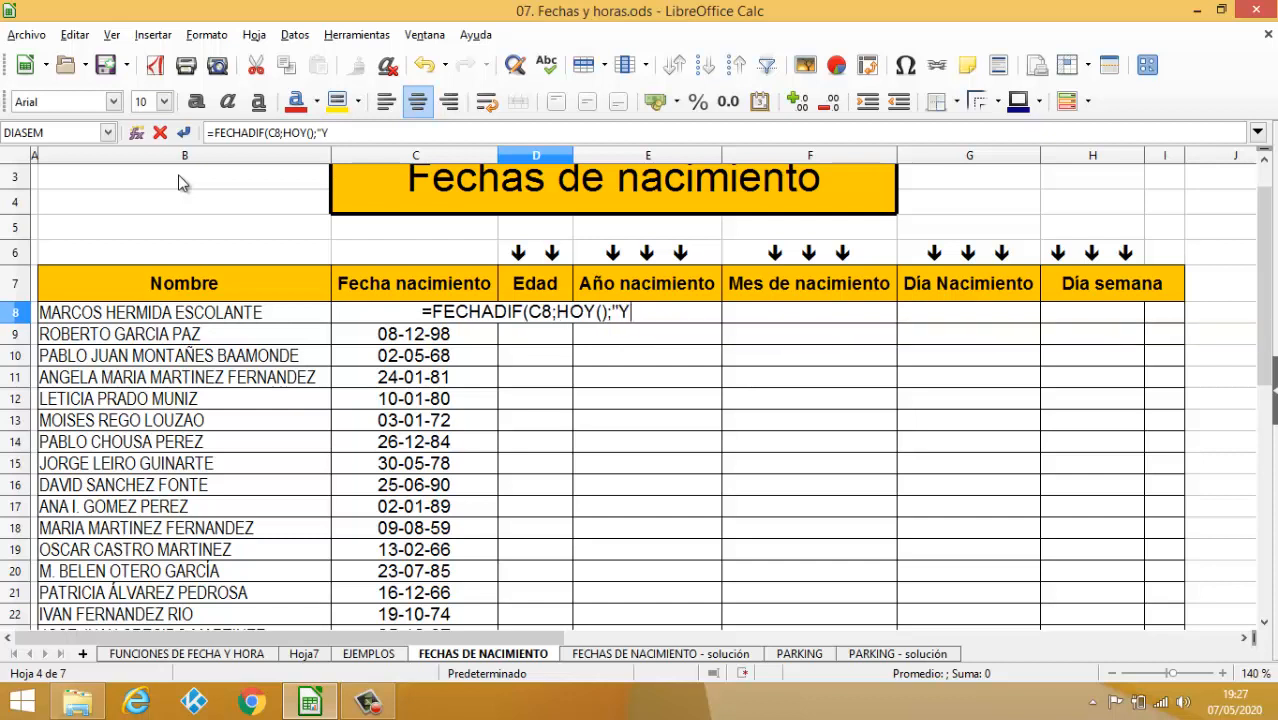
pyautogui.write('")')
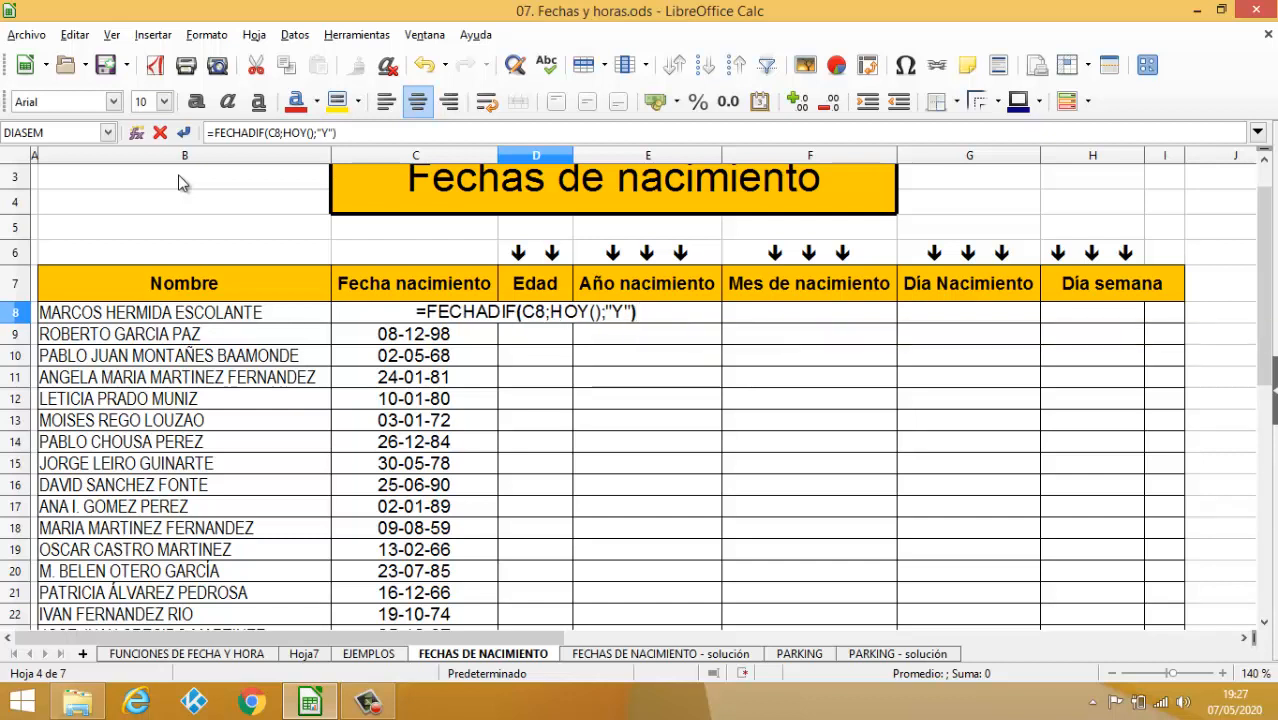
pyautogui.press('Return')
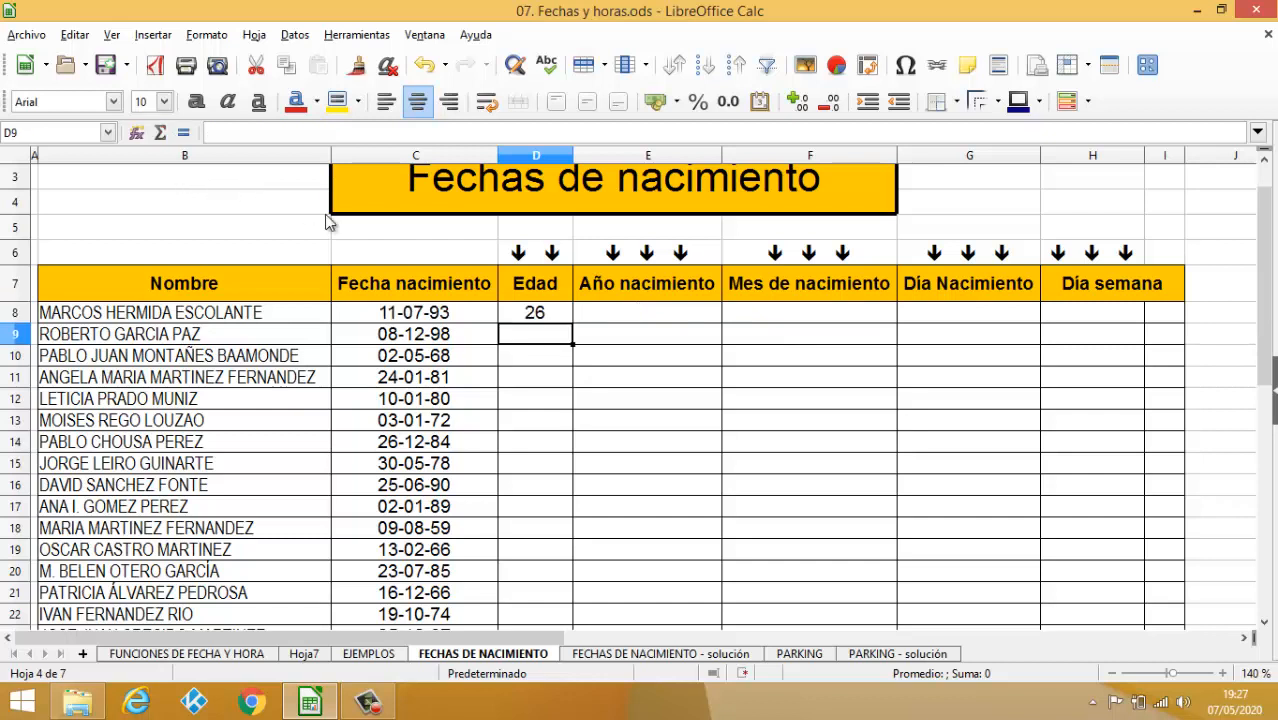
pyautogui.click(522, 318)
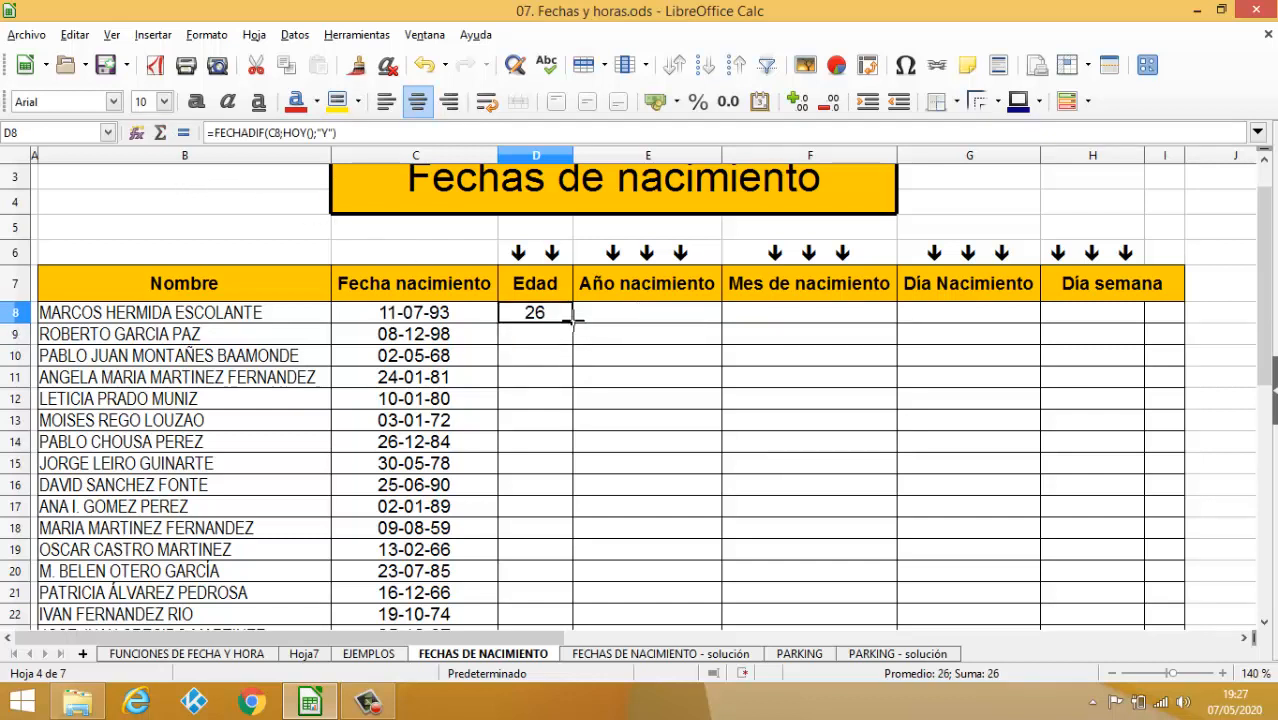
pyautogui.doubleClick(574, 320)
# - Enter =AÑO(C8) in E8 and fill it down the Año nacimiento column
pyautogui.click(599, 316)
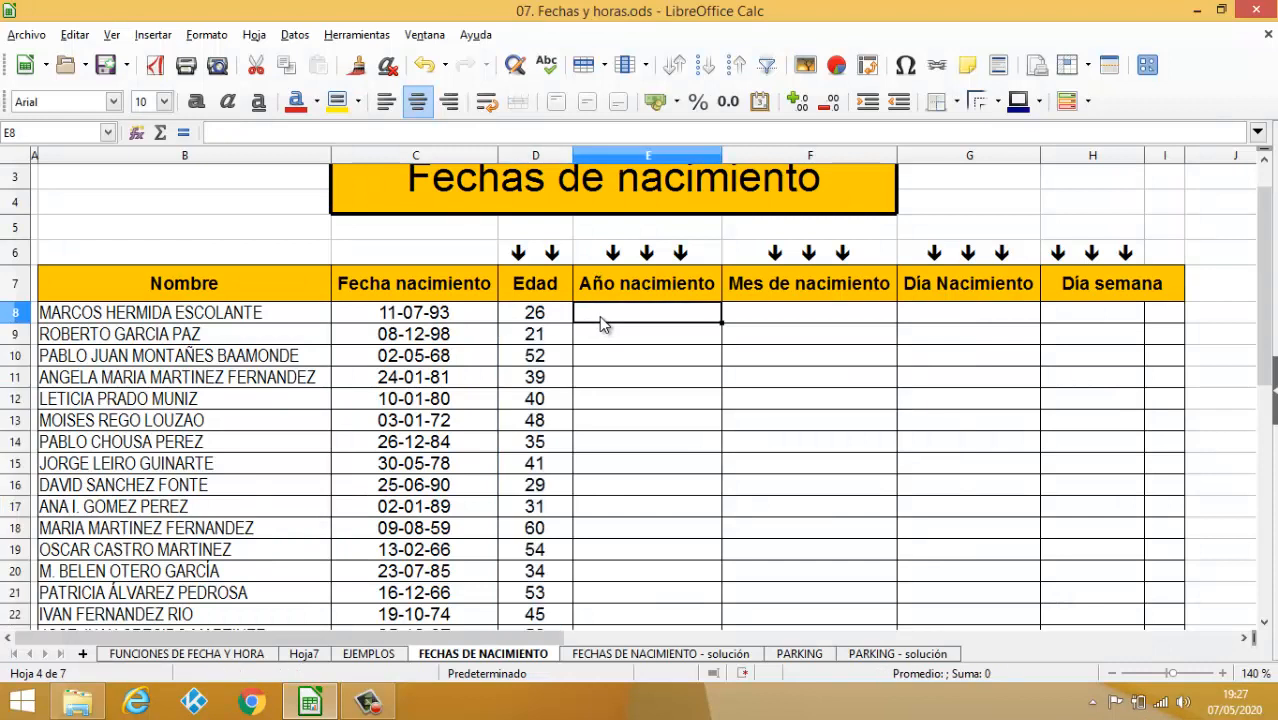
pyautogui.write('=')
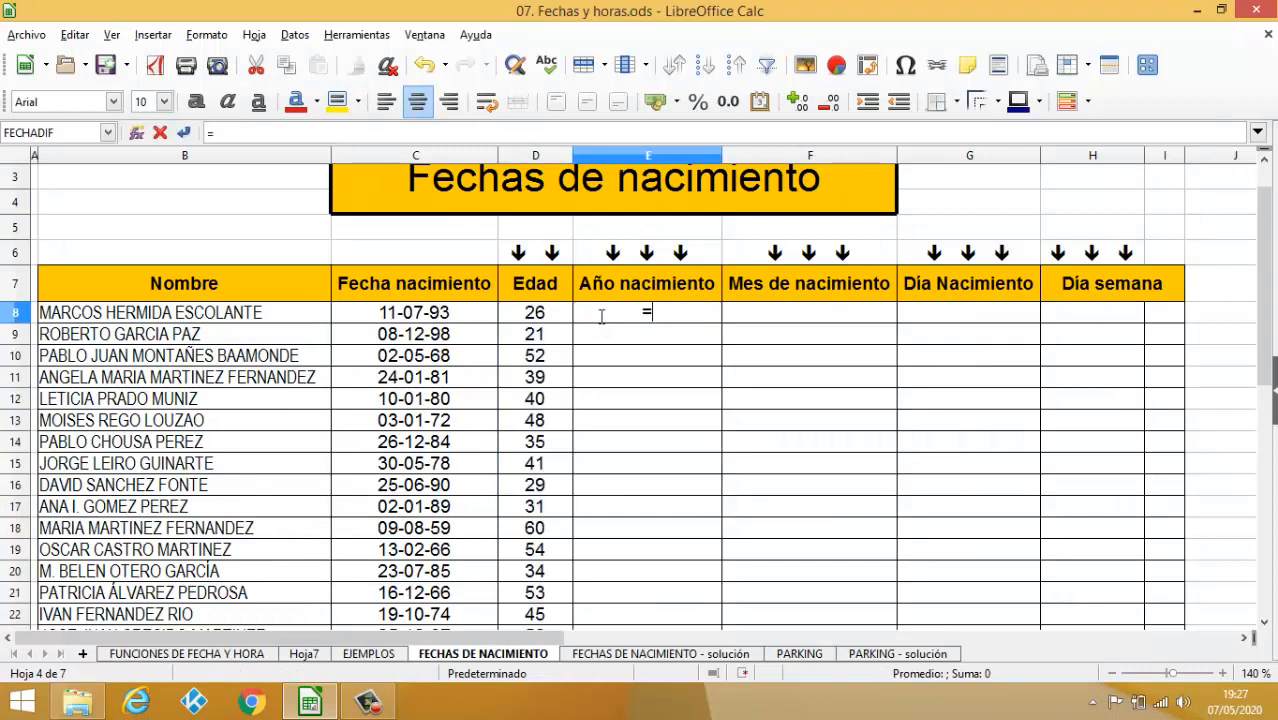
pyautogui.write('AÑO(')
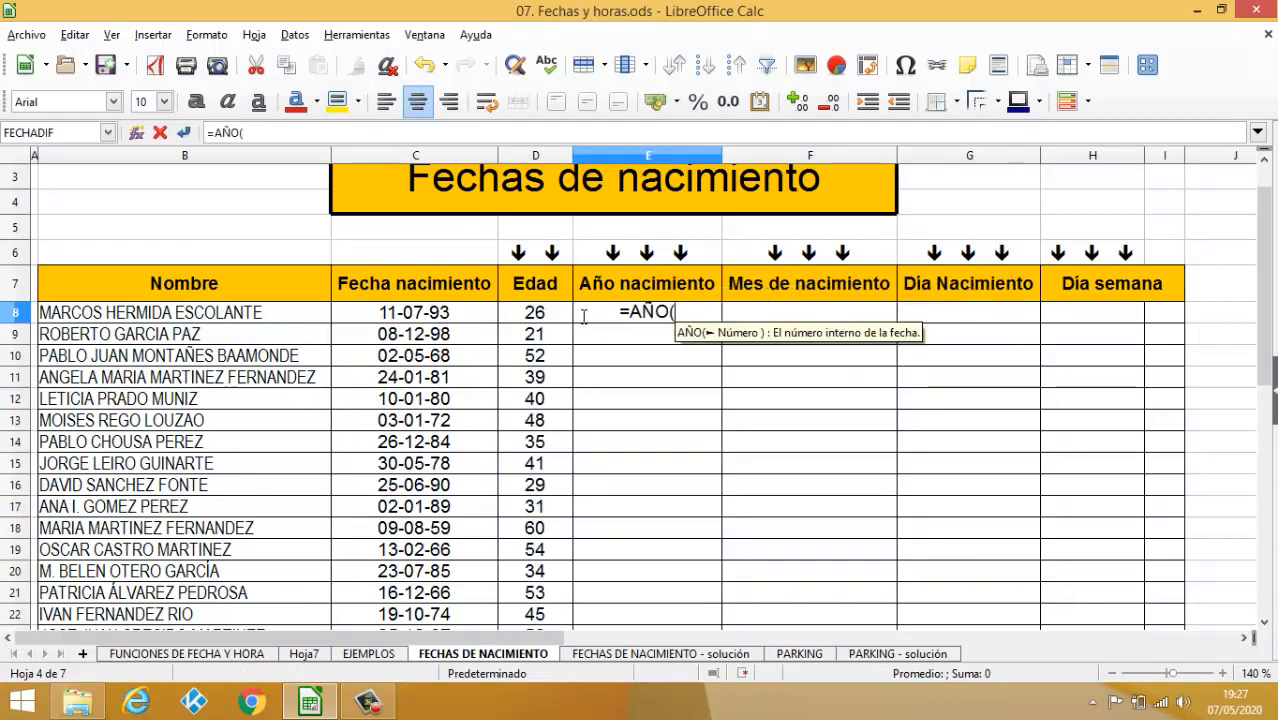
pyautogui.write(')')
pyautogui.click(454, 320)
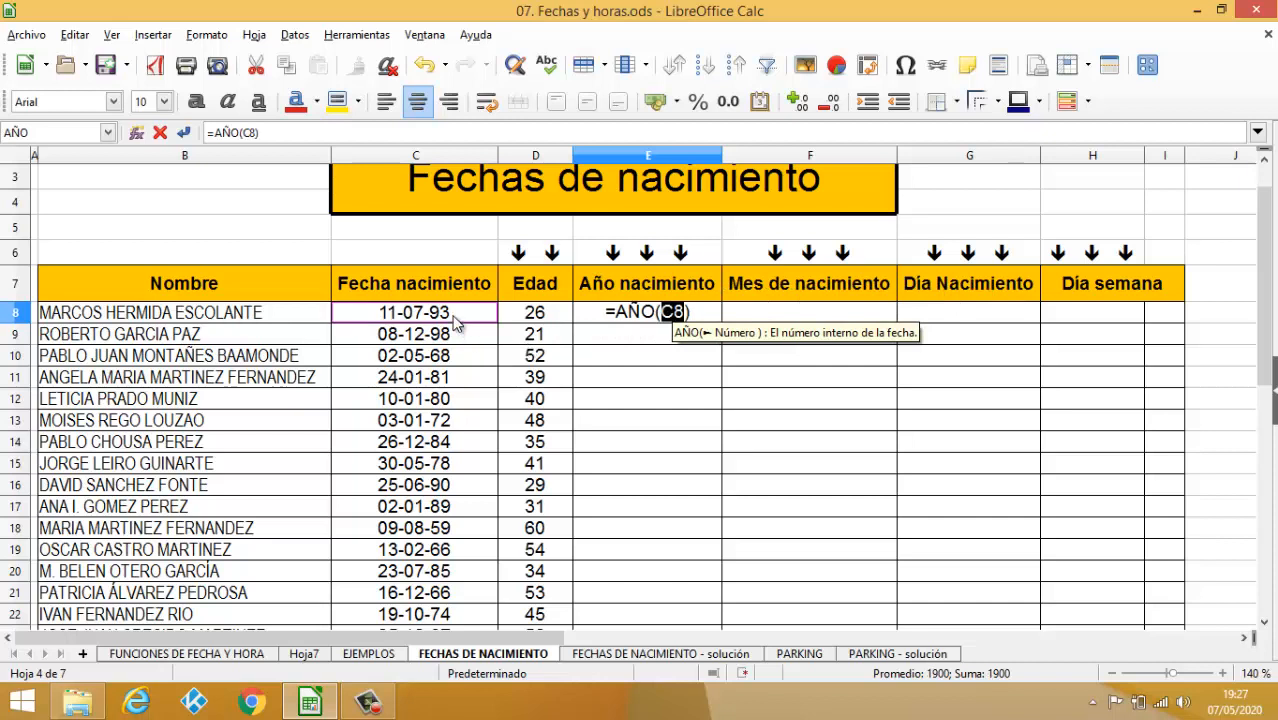
pyautogui.press('Return')
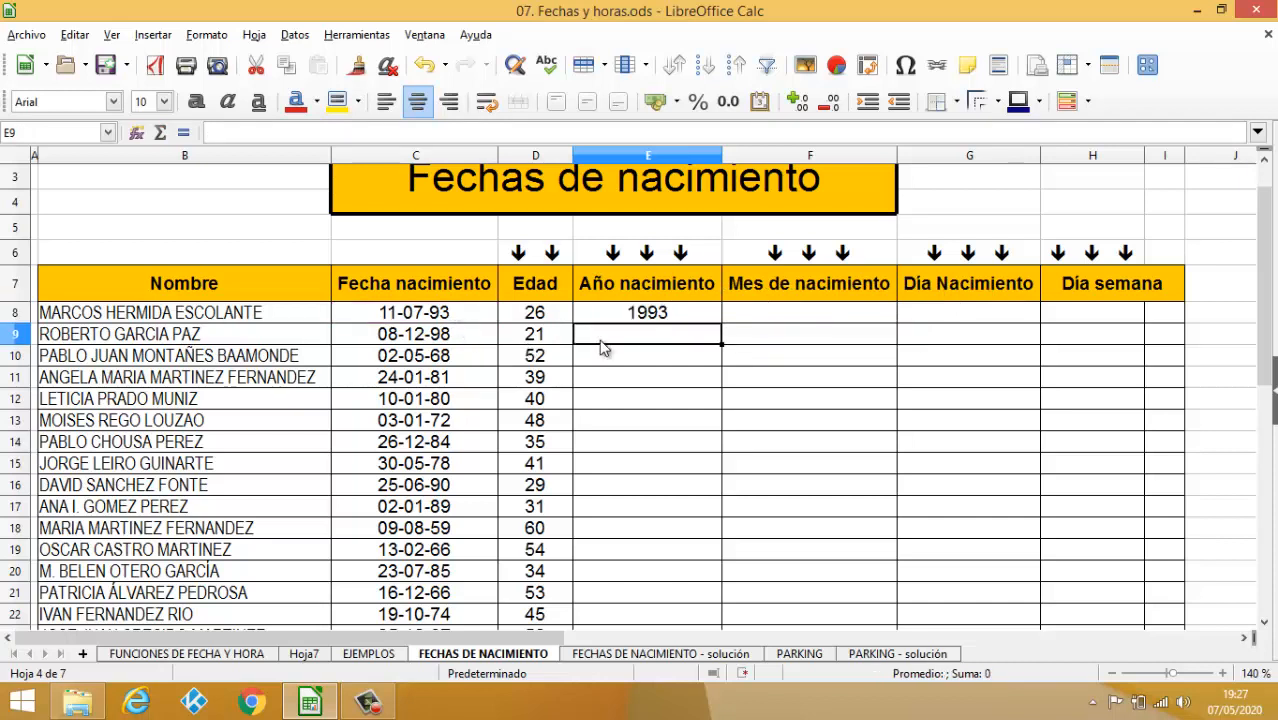
pyautogui.click(649, 316)
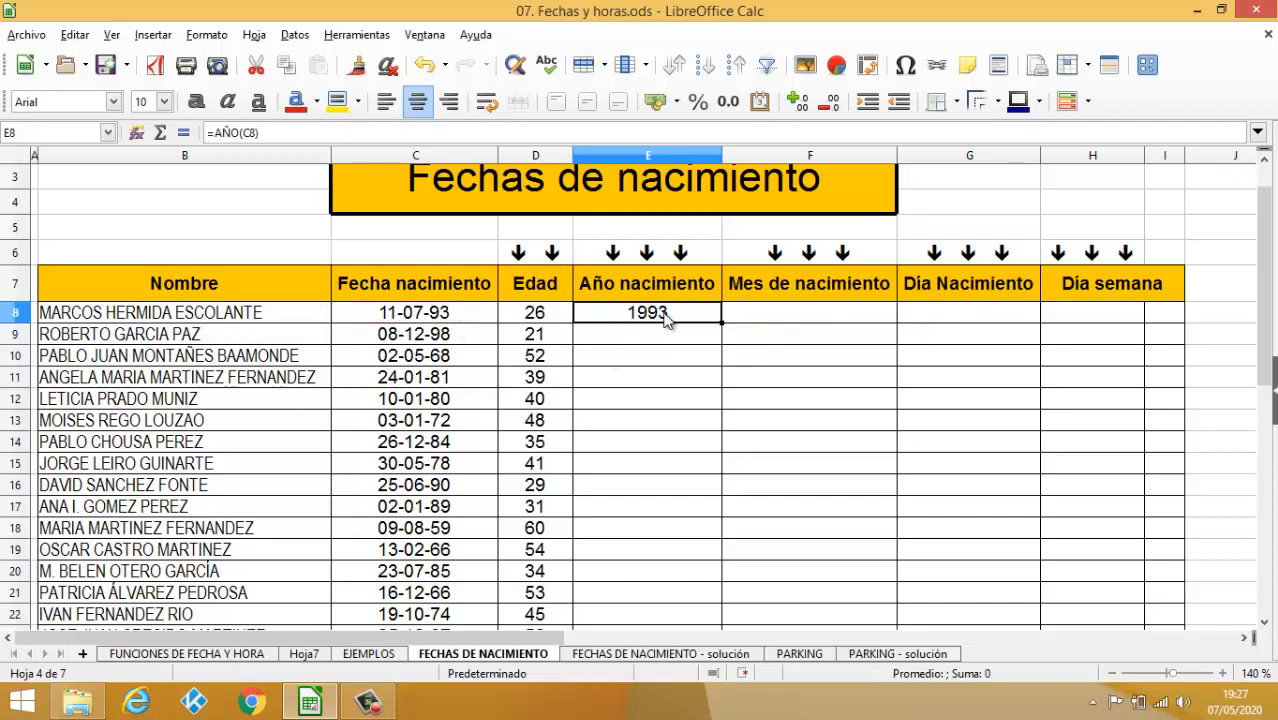
pyautogui.doubleClick(721, 323)
# - Enter =MES(C8) in F8 and fill it down the Mes de nacimiento column
pyautogui.click(768, 317)
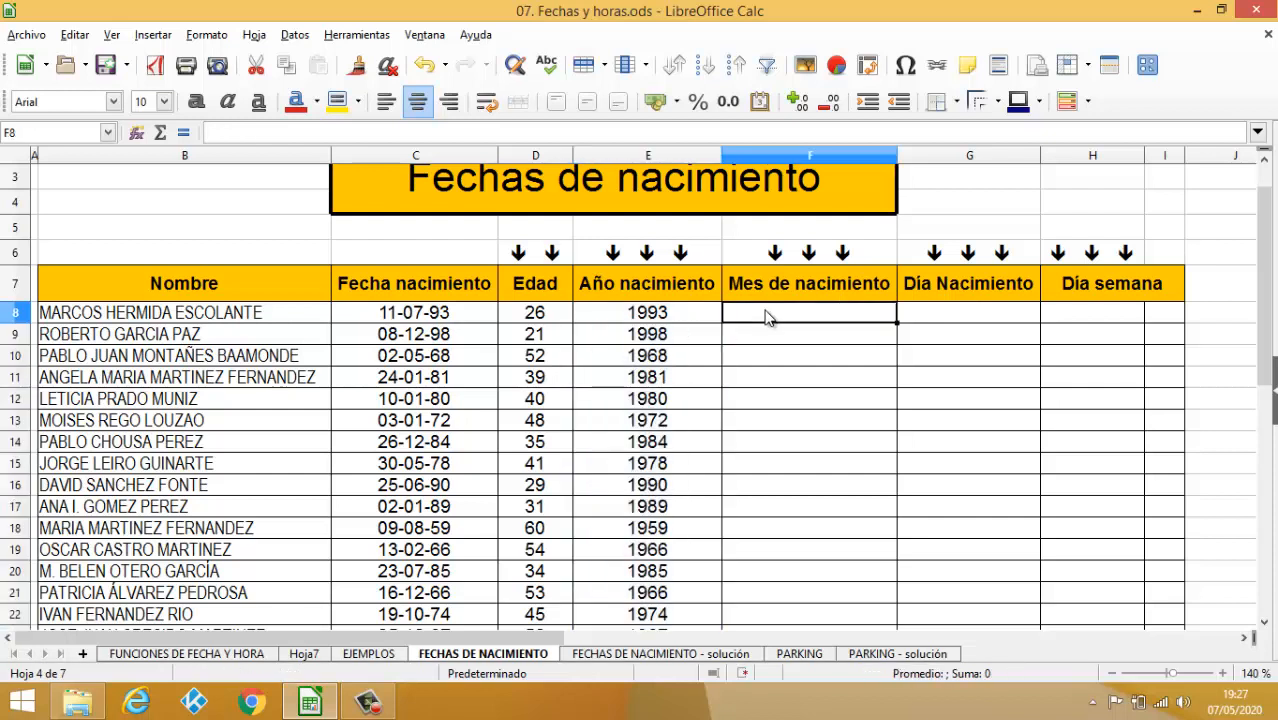
pyautogui.write('=MES(')
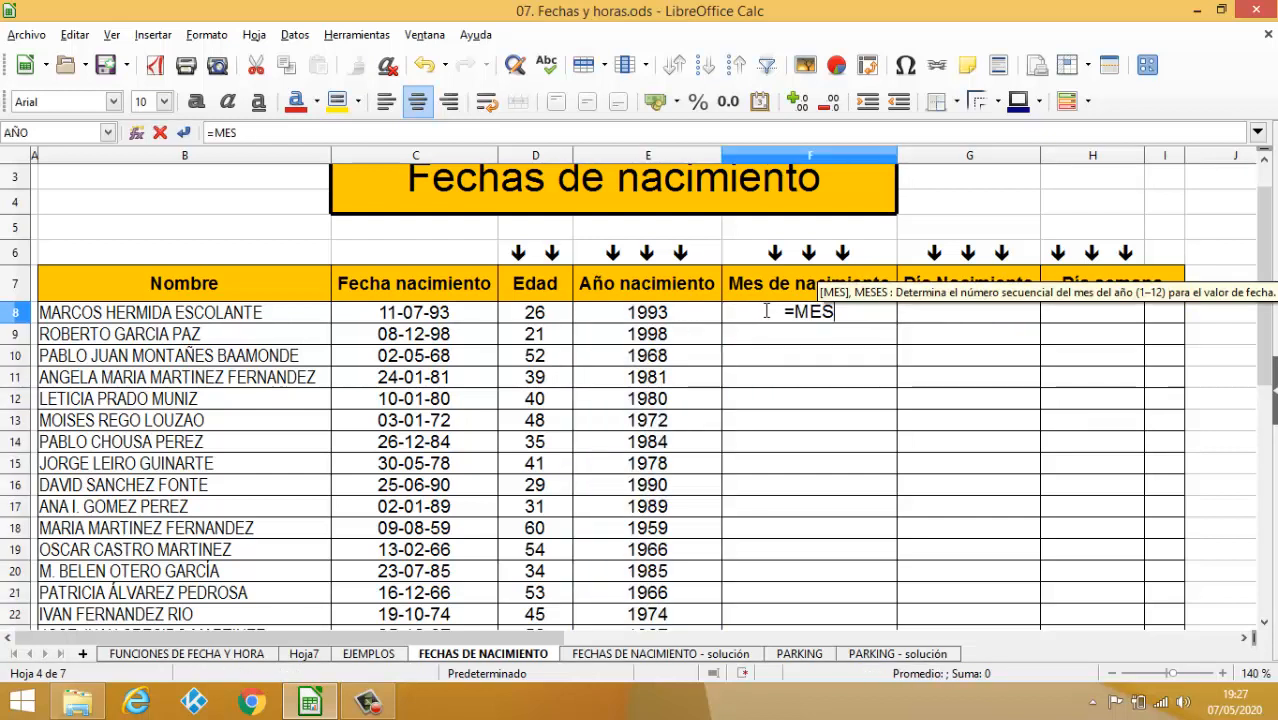
pyautogui.click(443, 314)
pyautogui.press('Return')
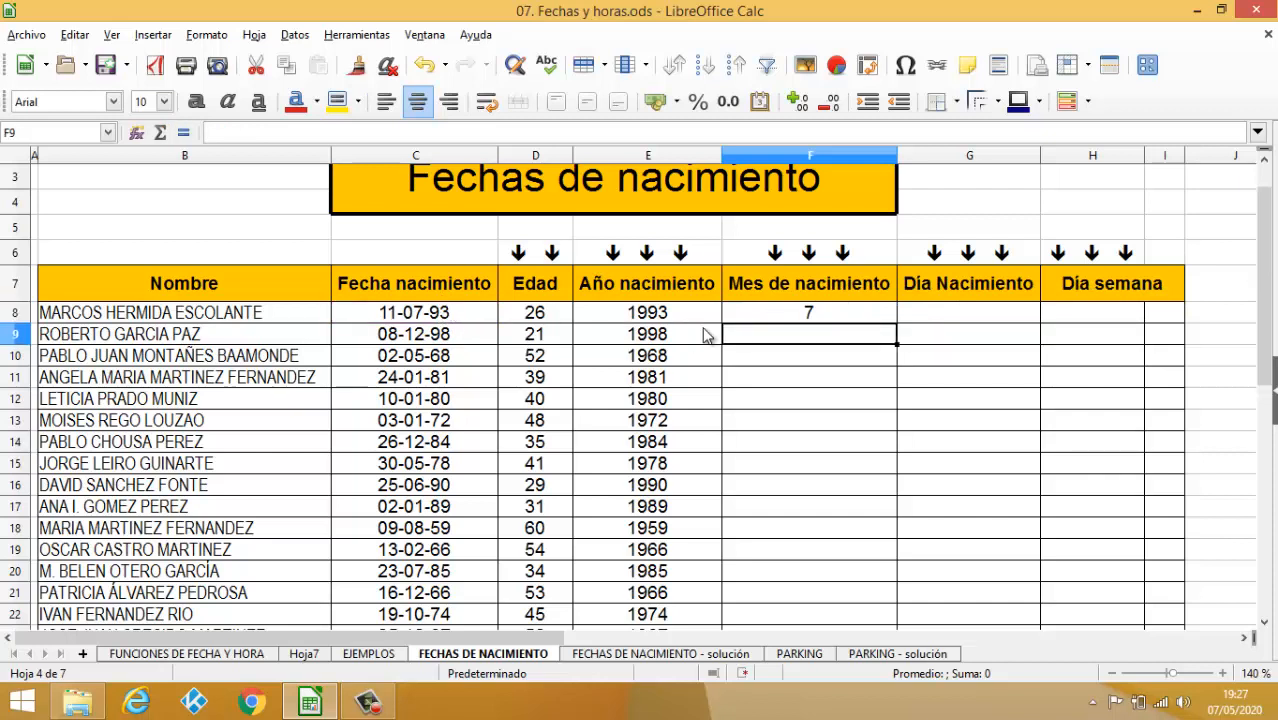
pyautogui.click(808, 314)
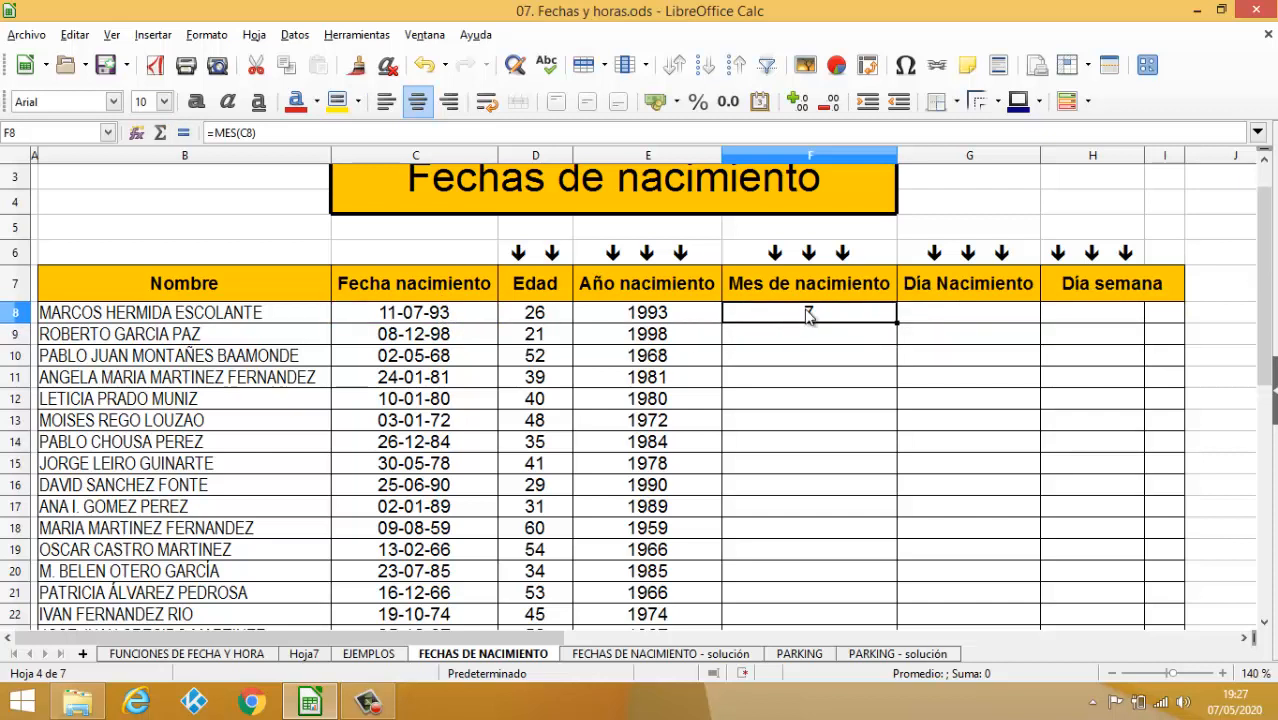
pyautogui.doubleClick(897, 322)
# - Enter =DIA(C8) in G8 and fill it down the Día Nacimiento column
pyautogui.click(942, 316)
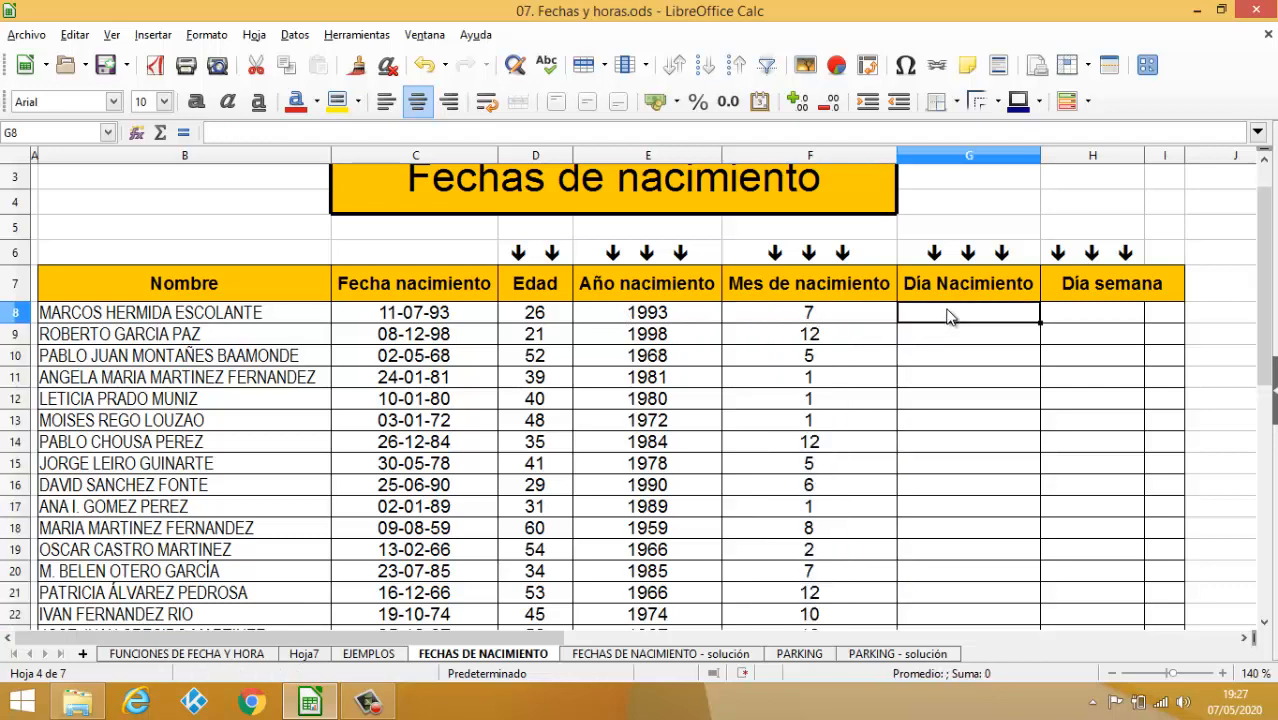
pyautogui.write('=DIA(')
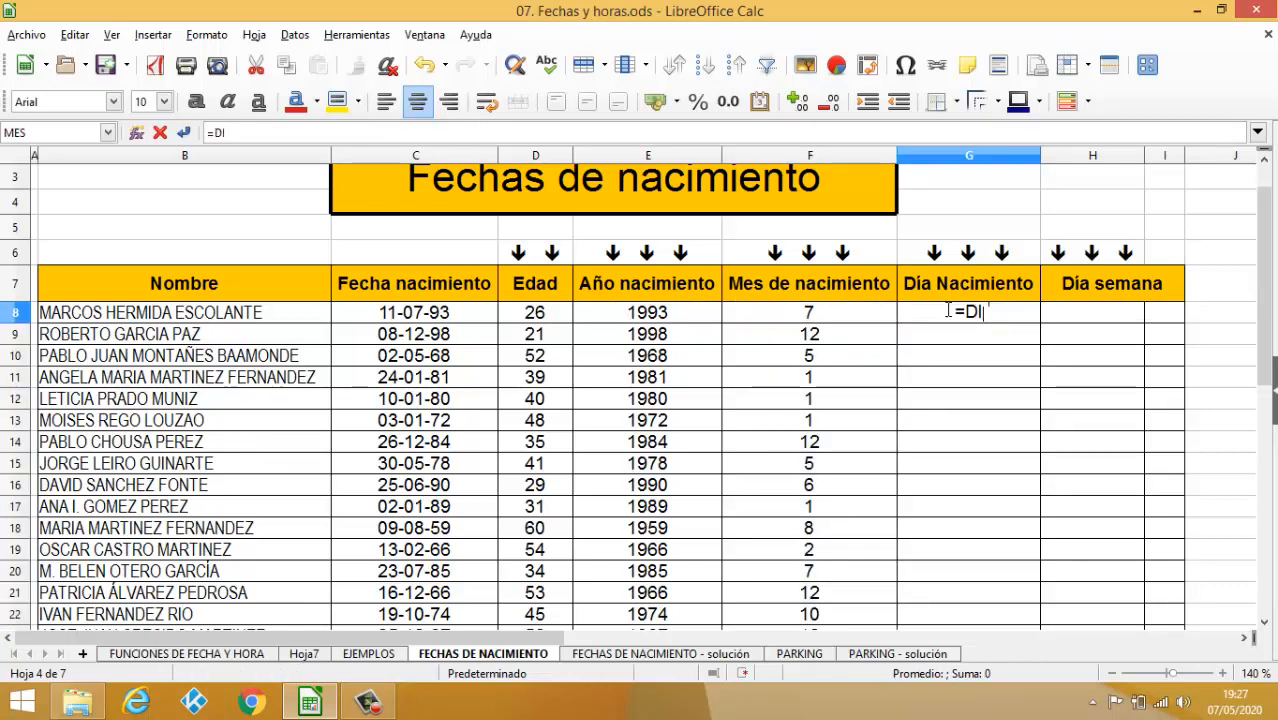
pyautogui.click(418, 318)
pyautogui.press('Return')
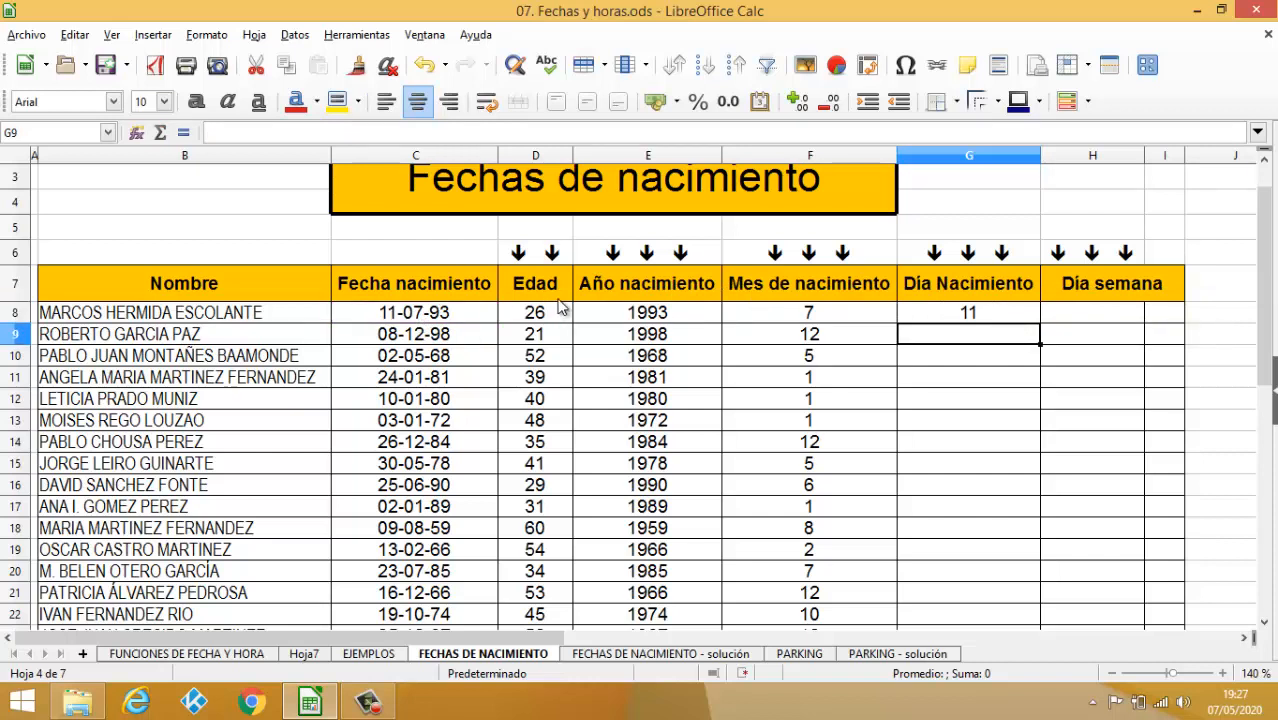
pyautogui.click(928, 318)
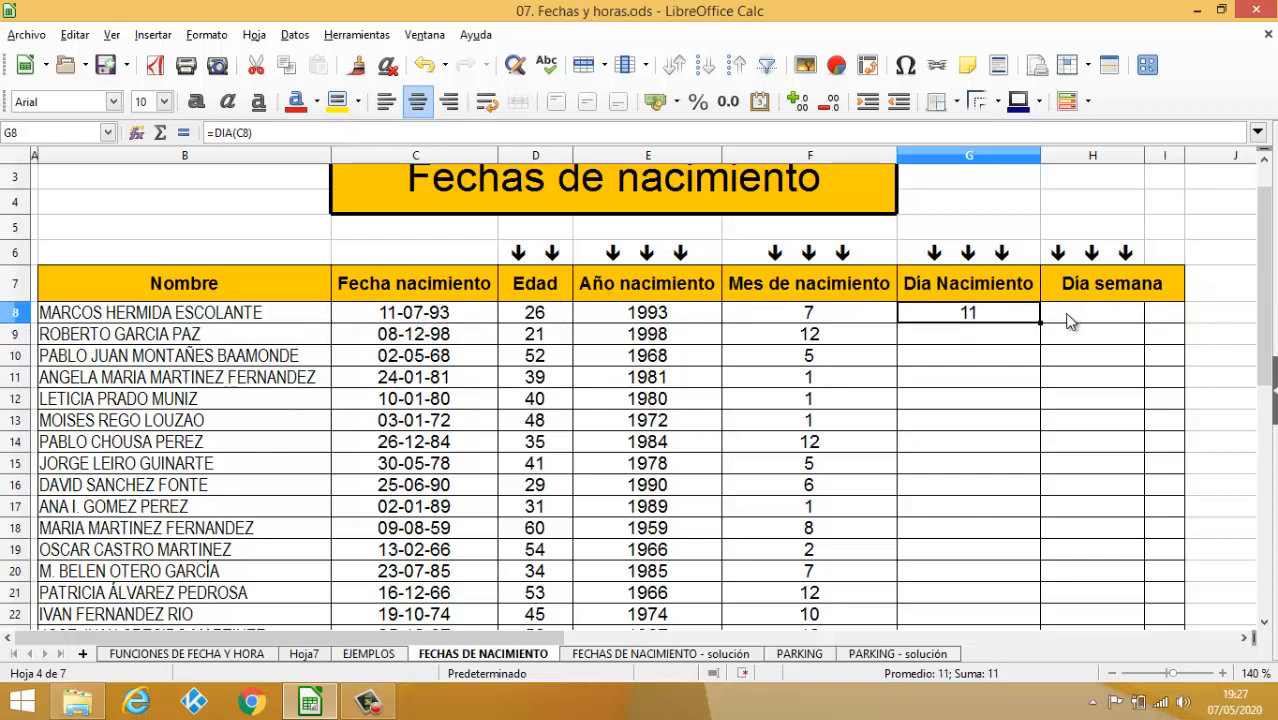
pyautogui.doubleClick(1040, 322)
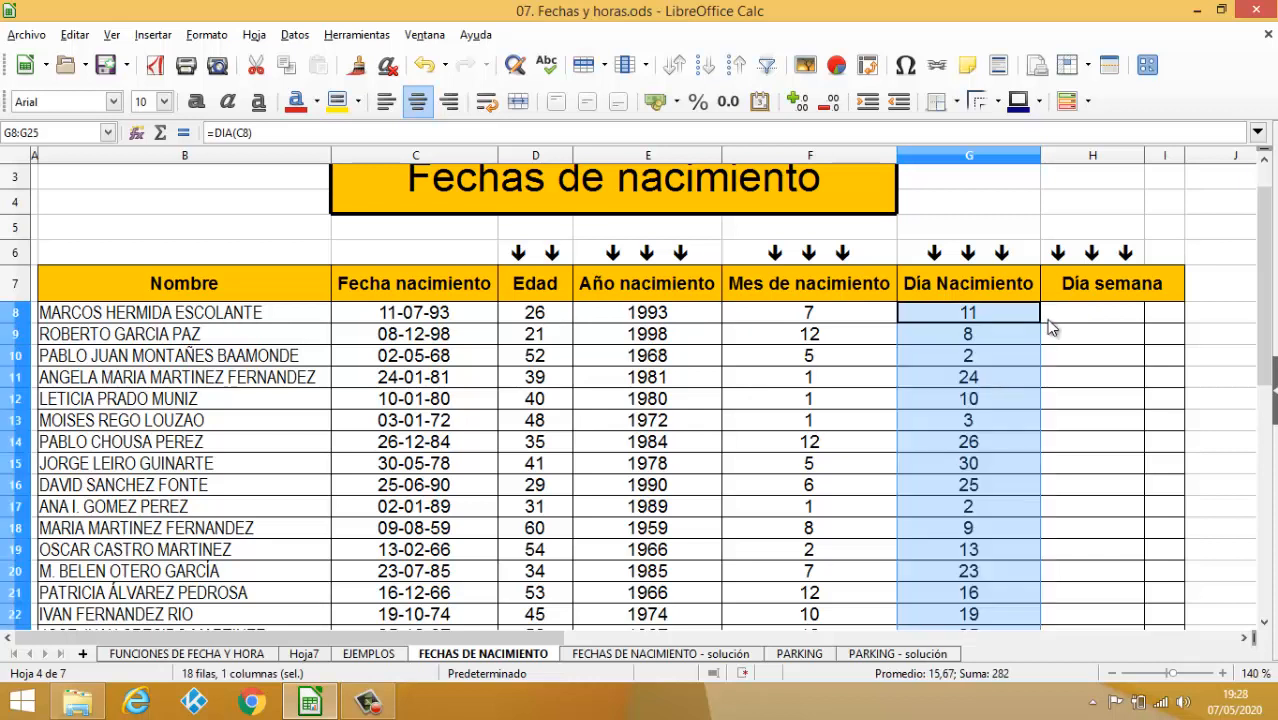
# - Enter =C8 in H8, the first cell of the Día semana column, to bring in the birth date
pyautogui.click(1066, 322)
pyautogui.write('=')
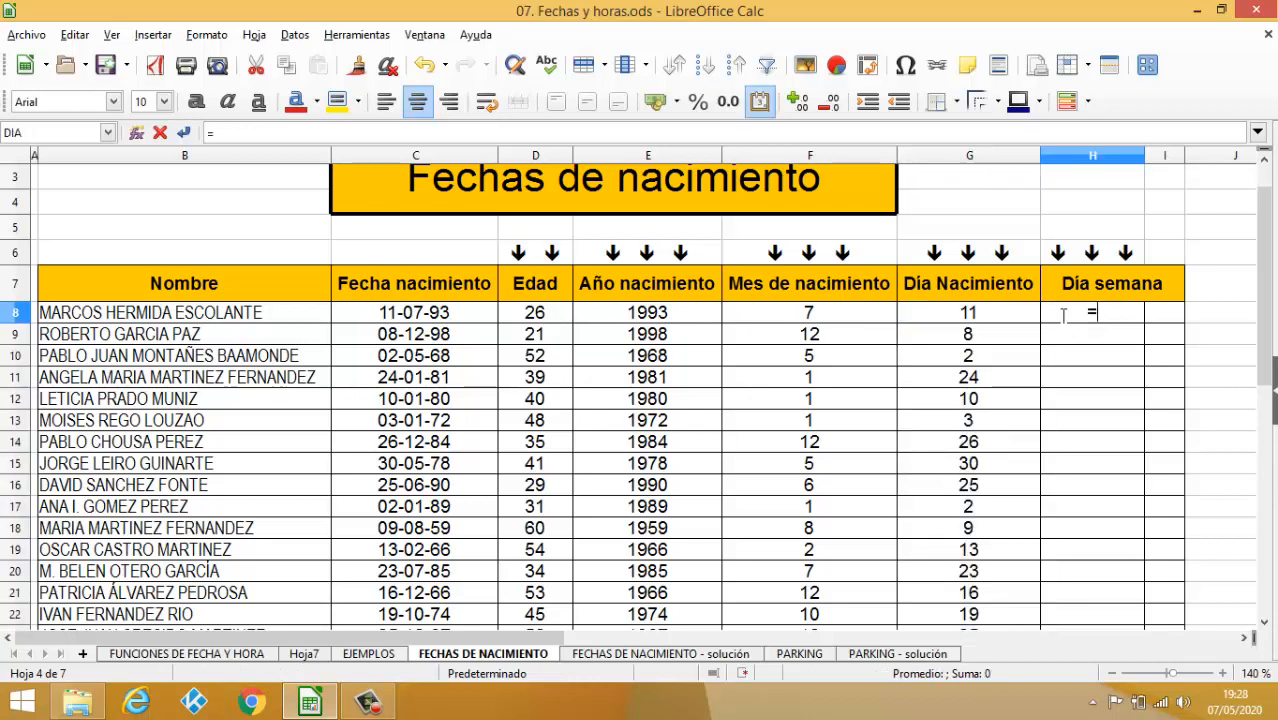
pyautogui.click(425, 318)
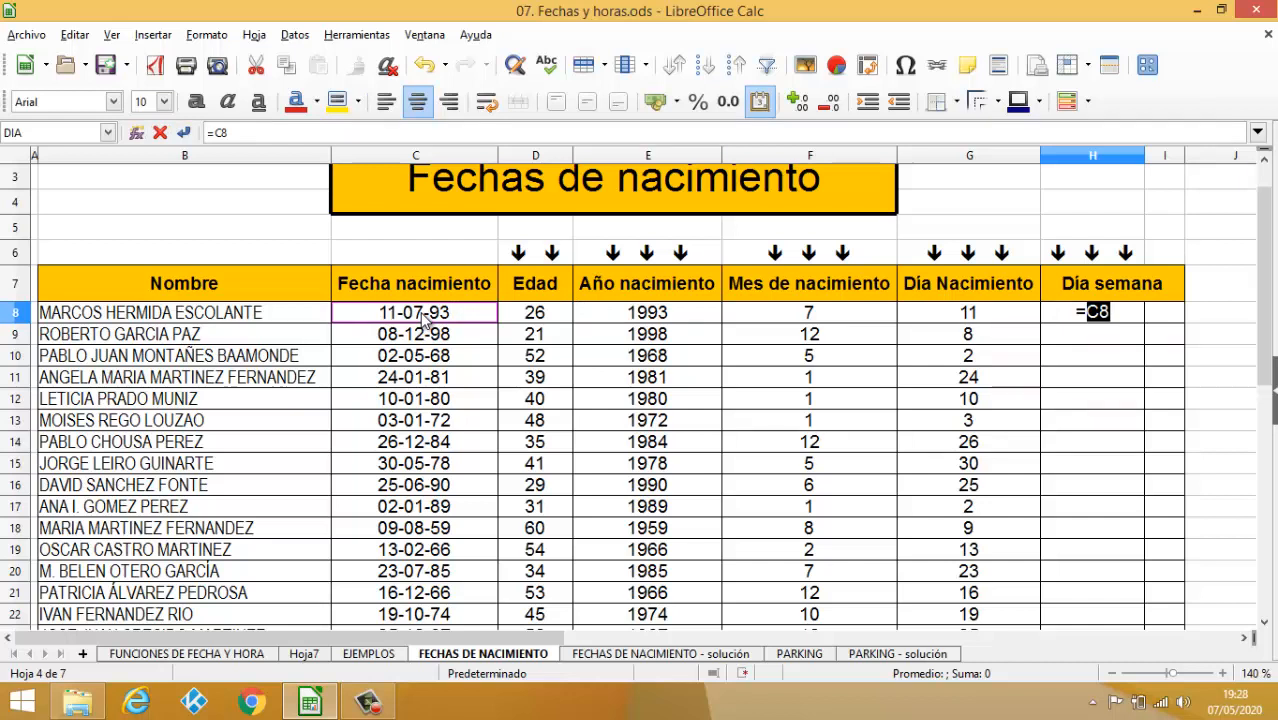
pyautogui.press('Return')
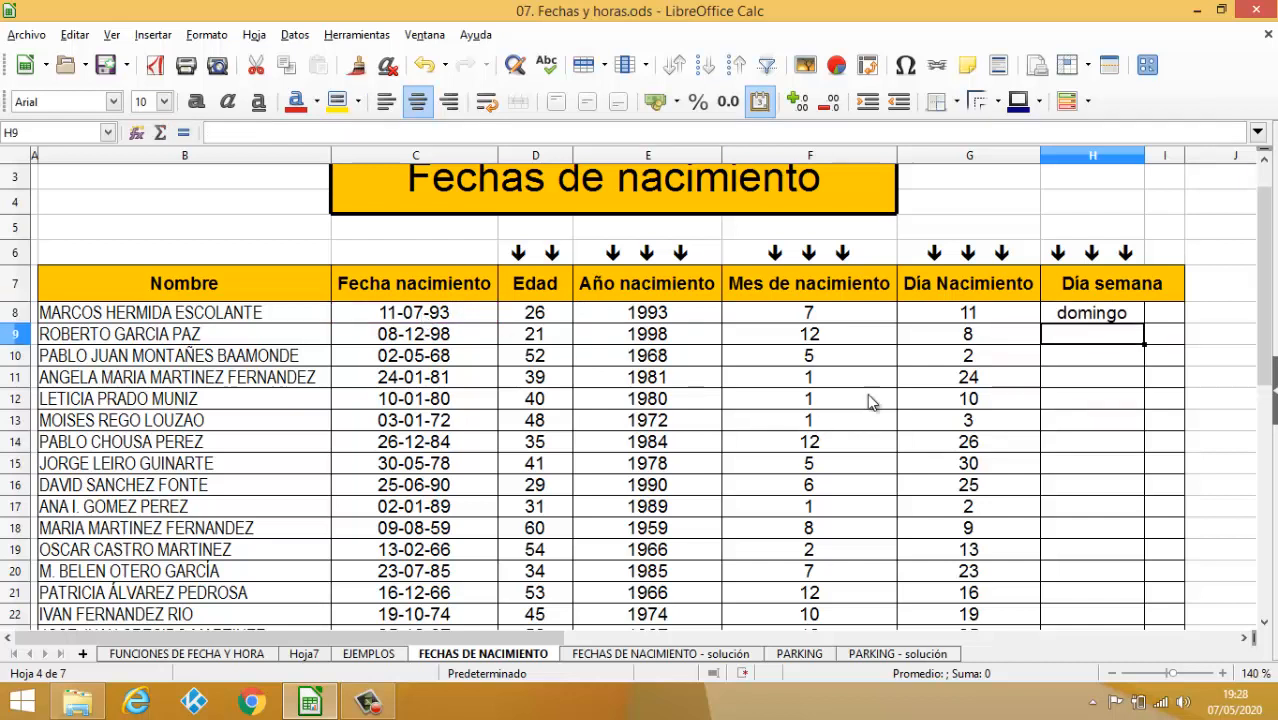
# - Check the format code in H8's cell format settings without changing it, and fill the =C8 formula down the weekday name column
pyautogui.click(1073, 318)
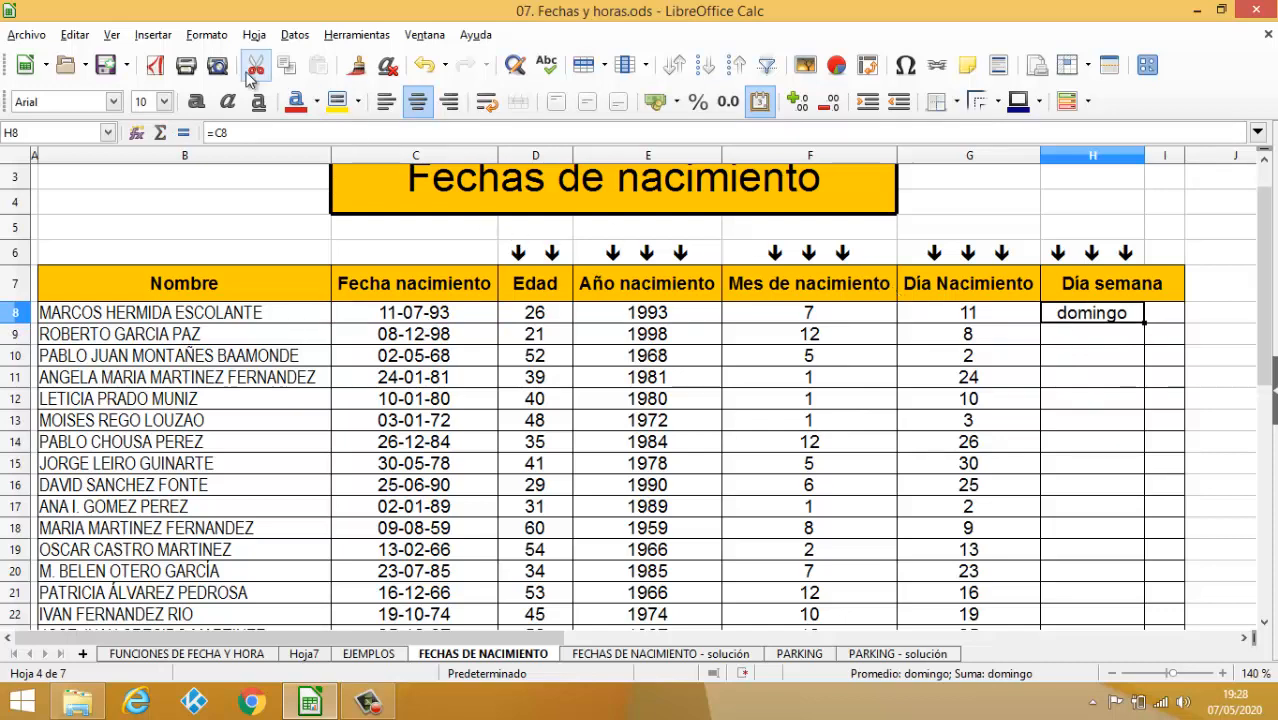
pyautogui.click(225, 38)
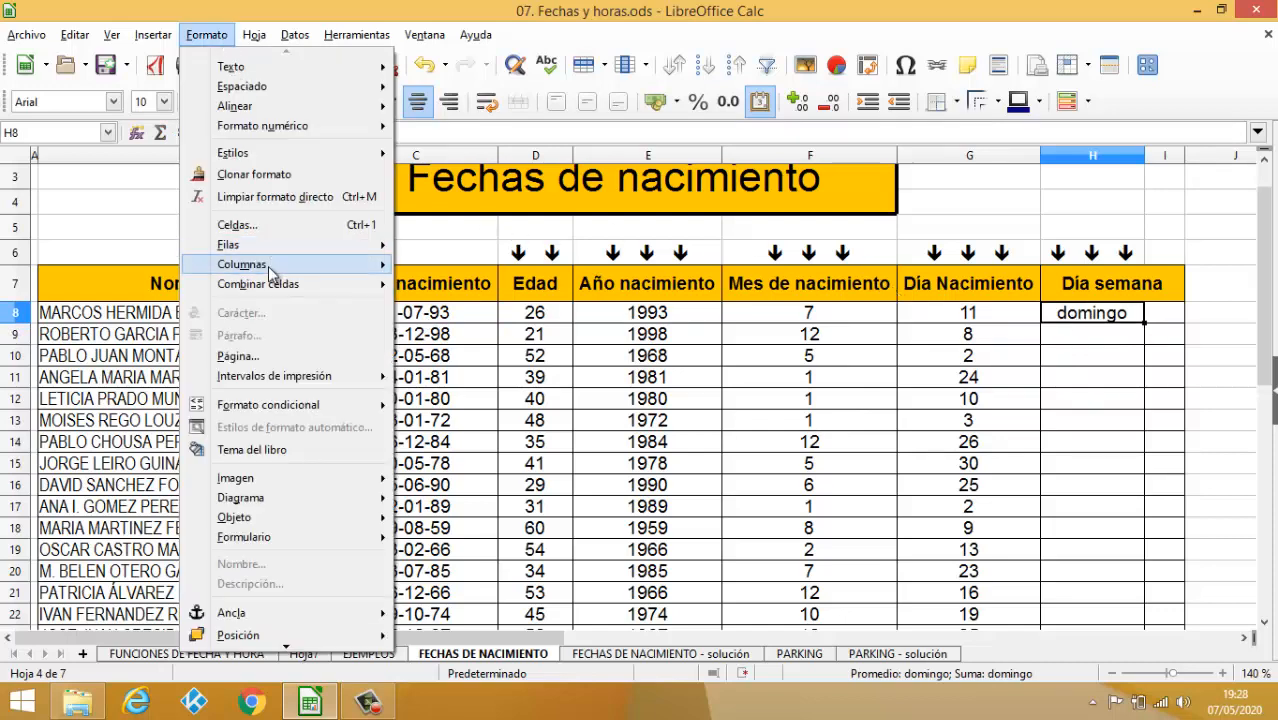
pyautogui.moveTo(262, 252)
pyautogui.click(262, 225)
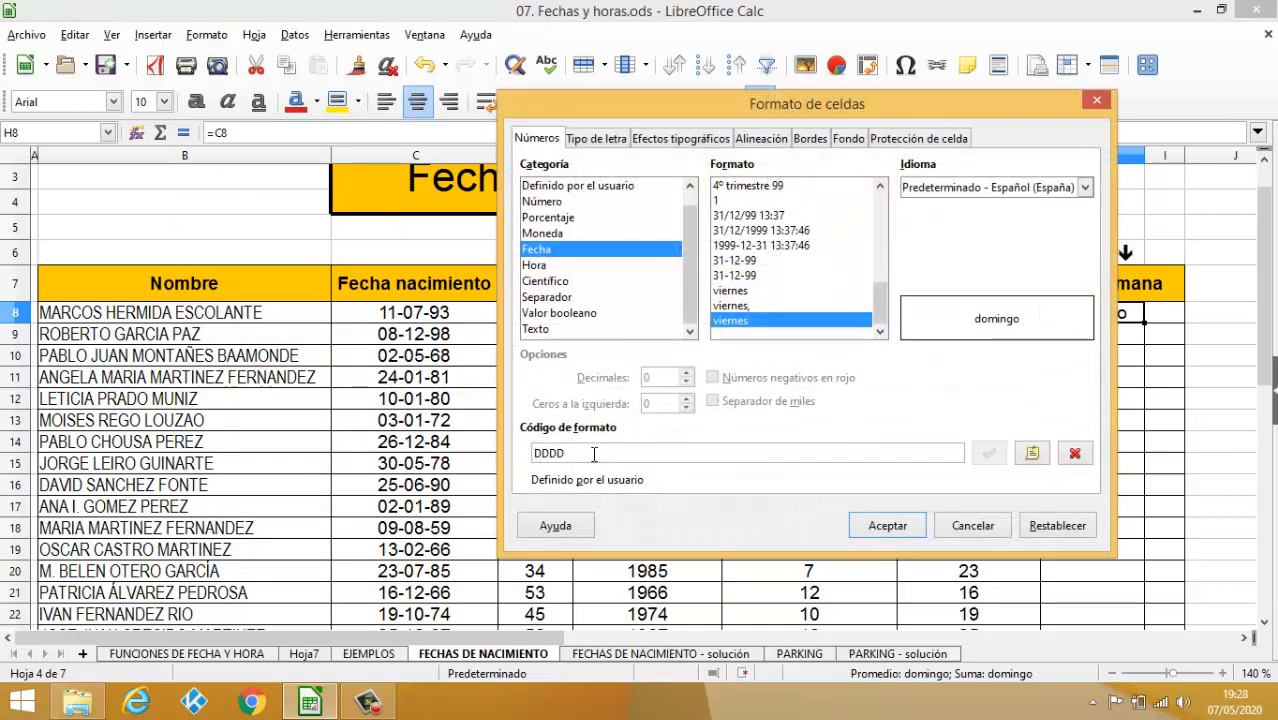
pyautogui.click(972, 528)
pyautogui.doubleClick(1143, 321)
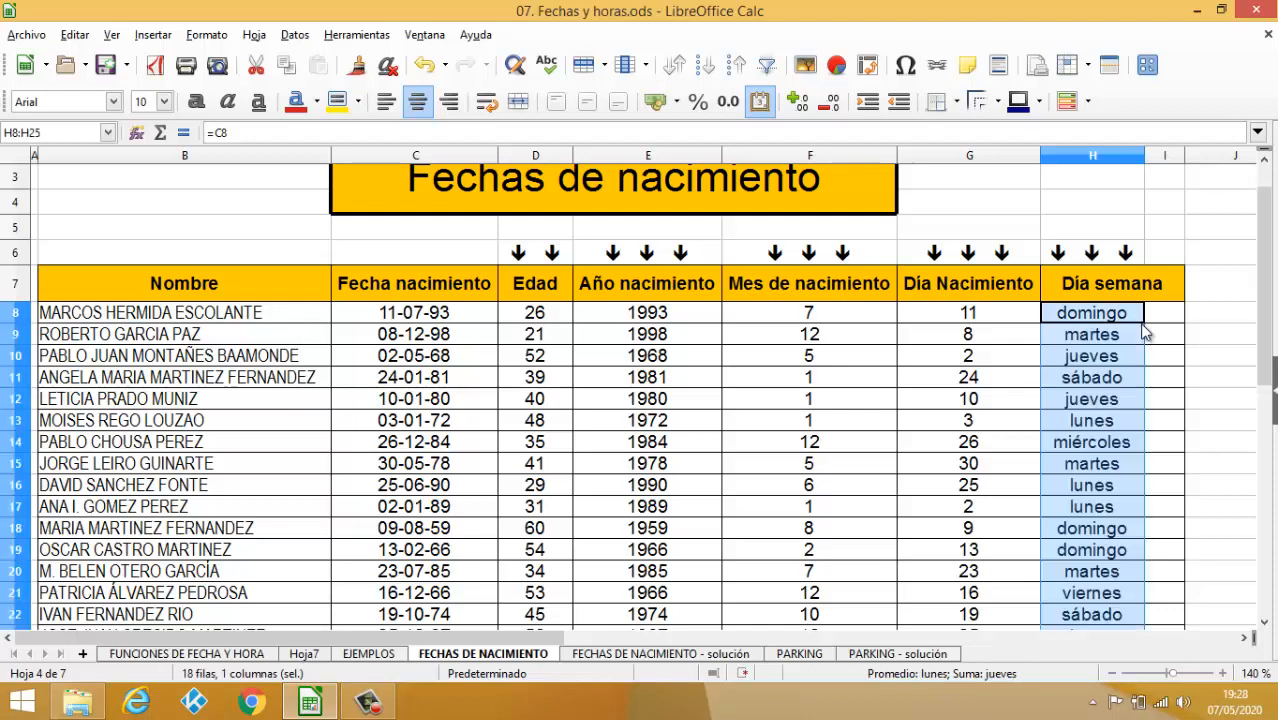
# - Enter =DIASEM(C8;2) in I8 to get the weekday number of the first birth date
pyautogui.click(1170, 314)
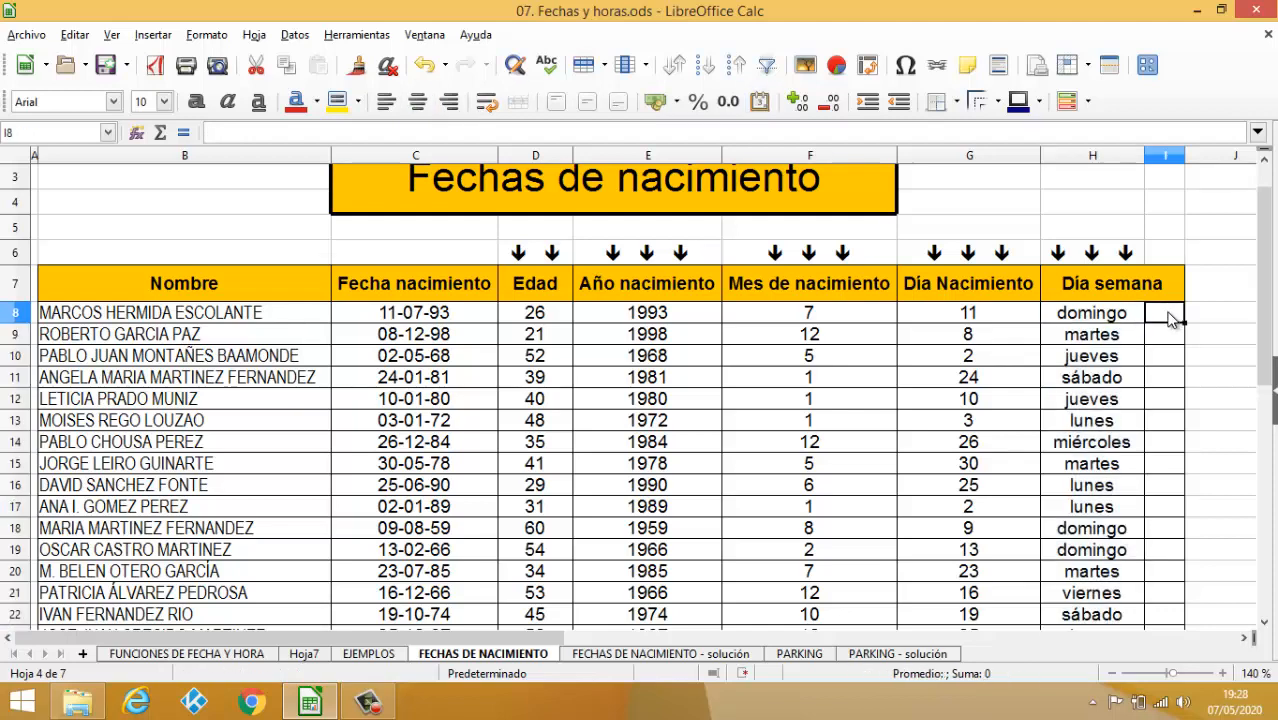
pyautogui.write('=')
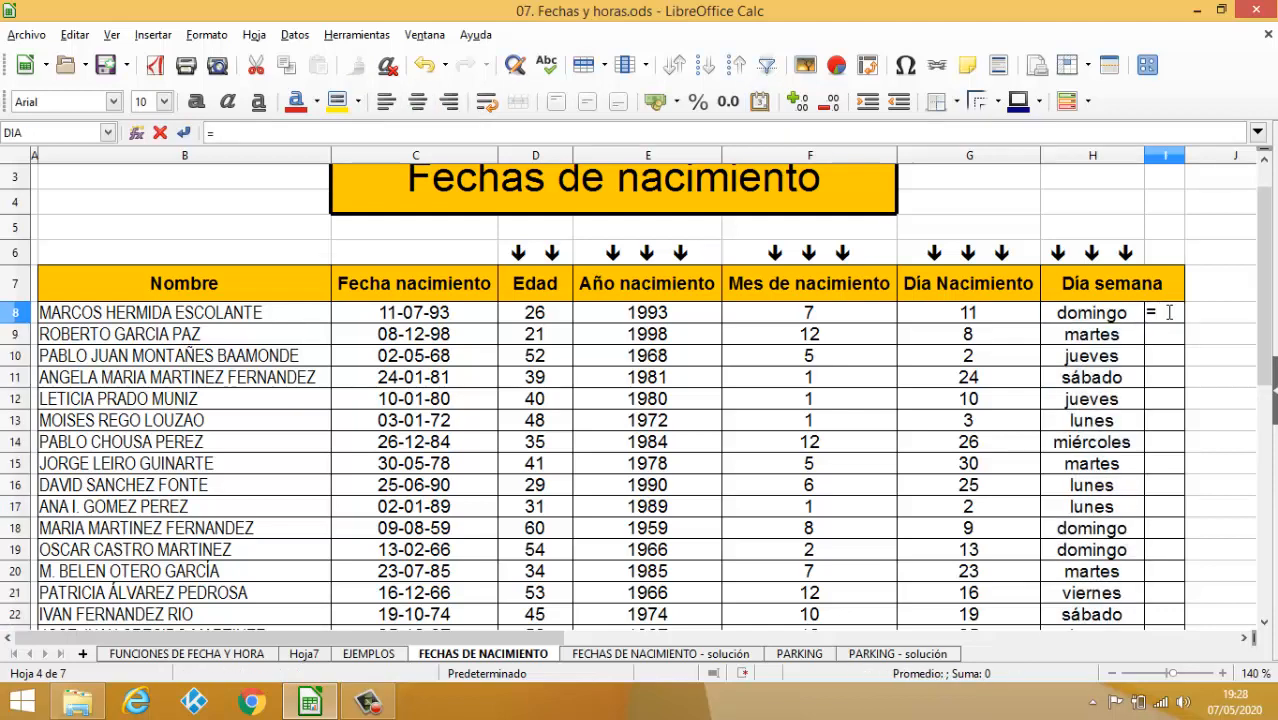
pyautogui.write('DISEM')
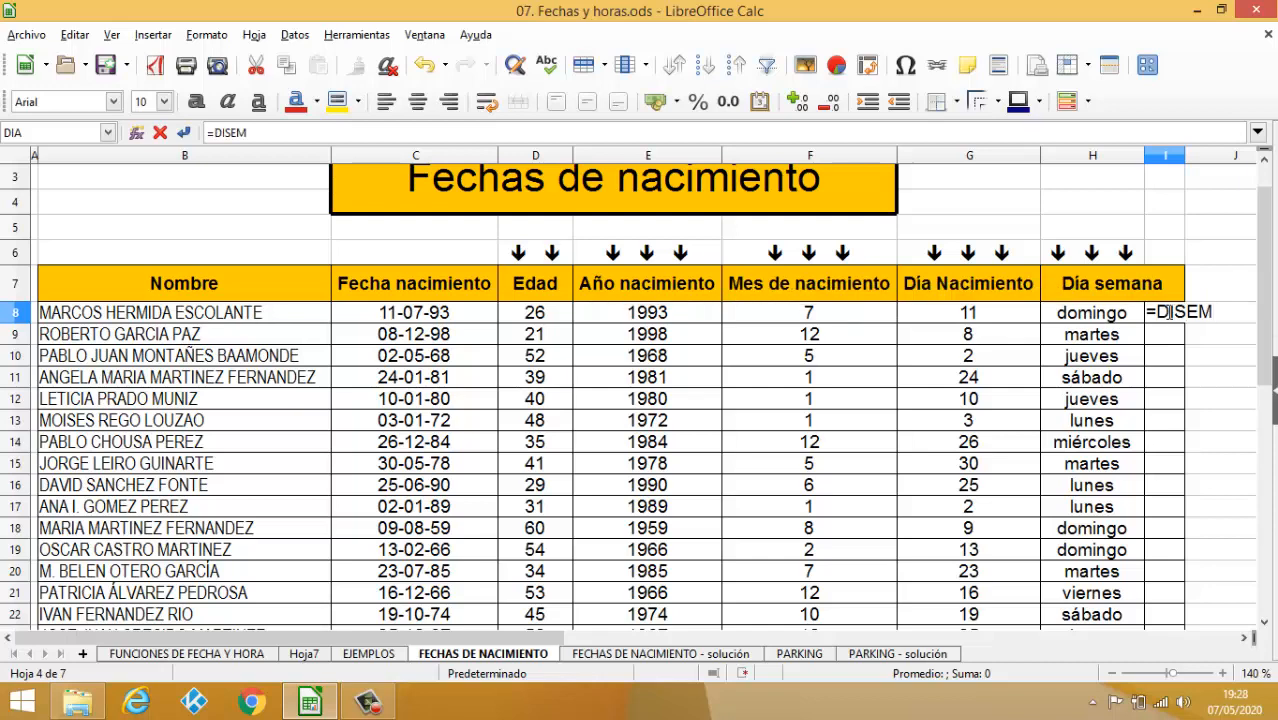
pyautogui.press('BackSpace')
pyautogui.press('BackSpace')
pyautogui.press('BackSpace')
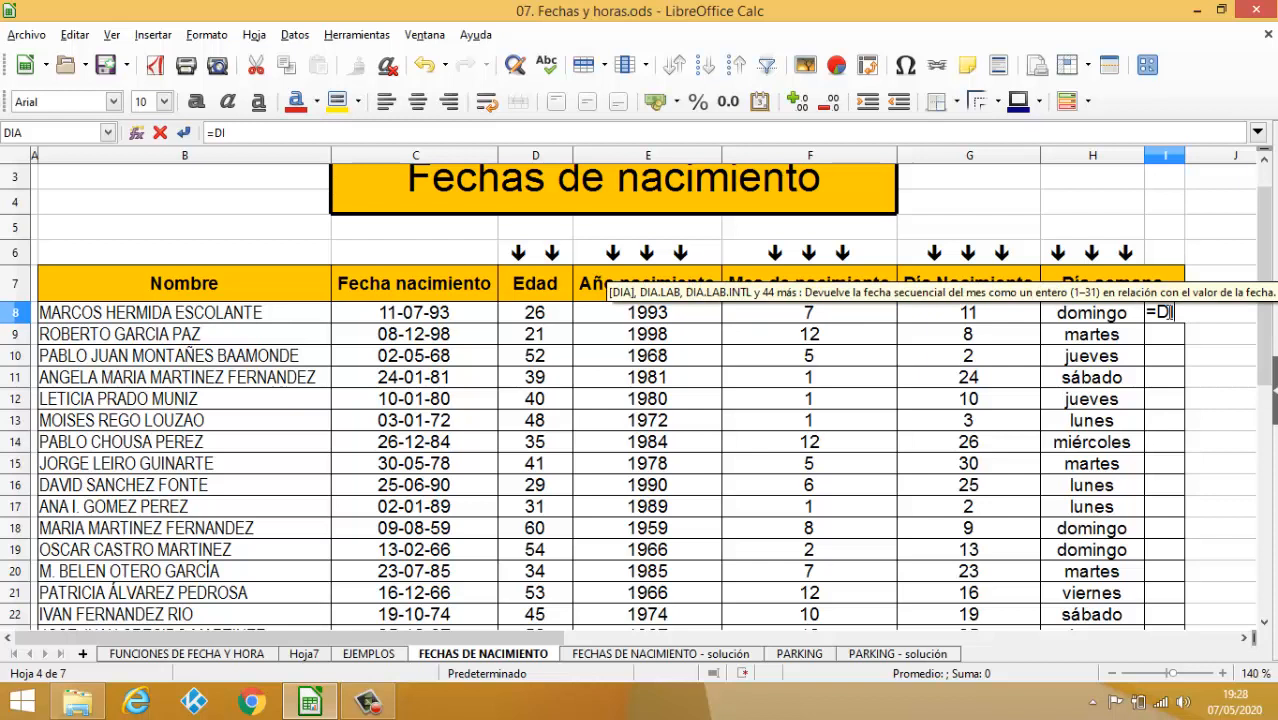
pyautogui.write('ASEM(')
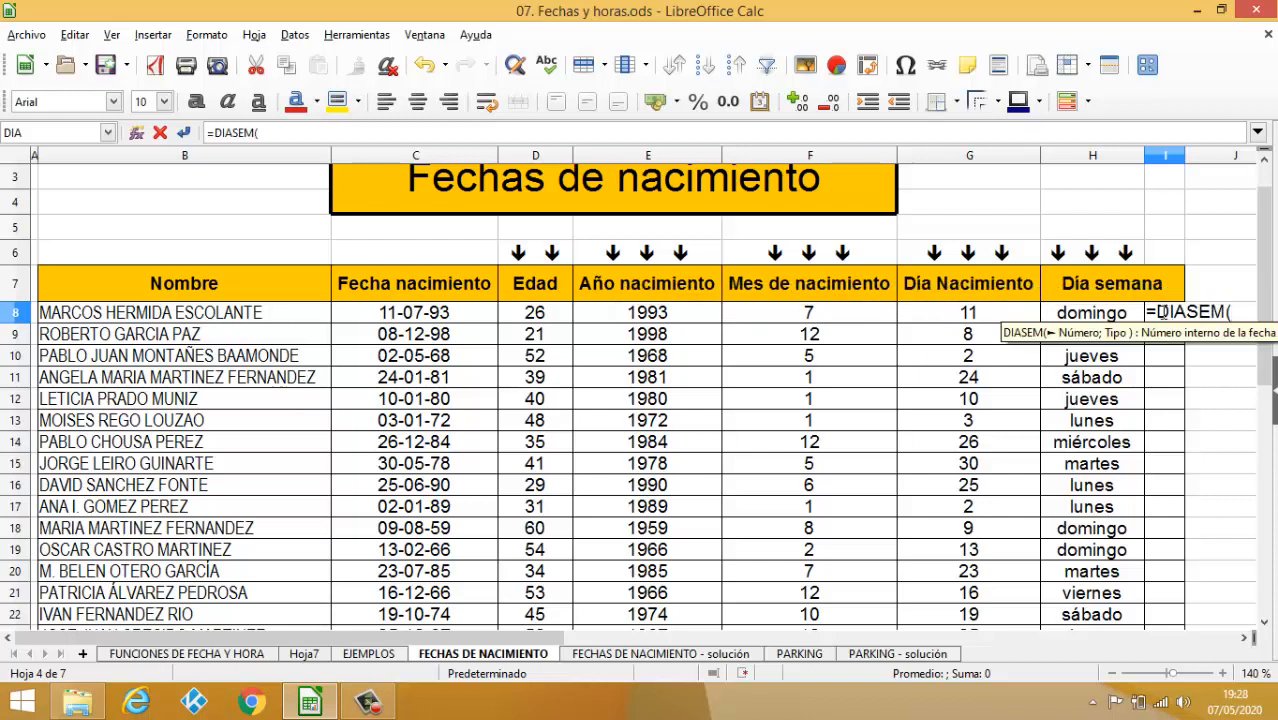
pyautogui.click(451, 318)
pyautogui.write(';')
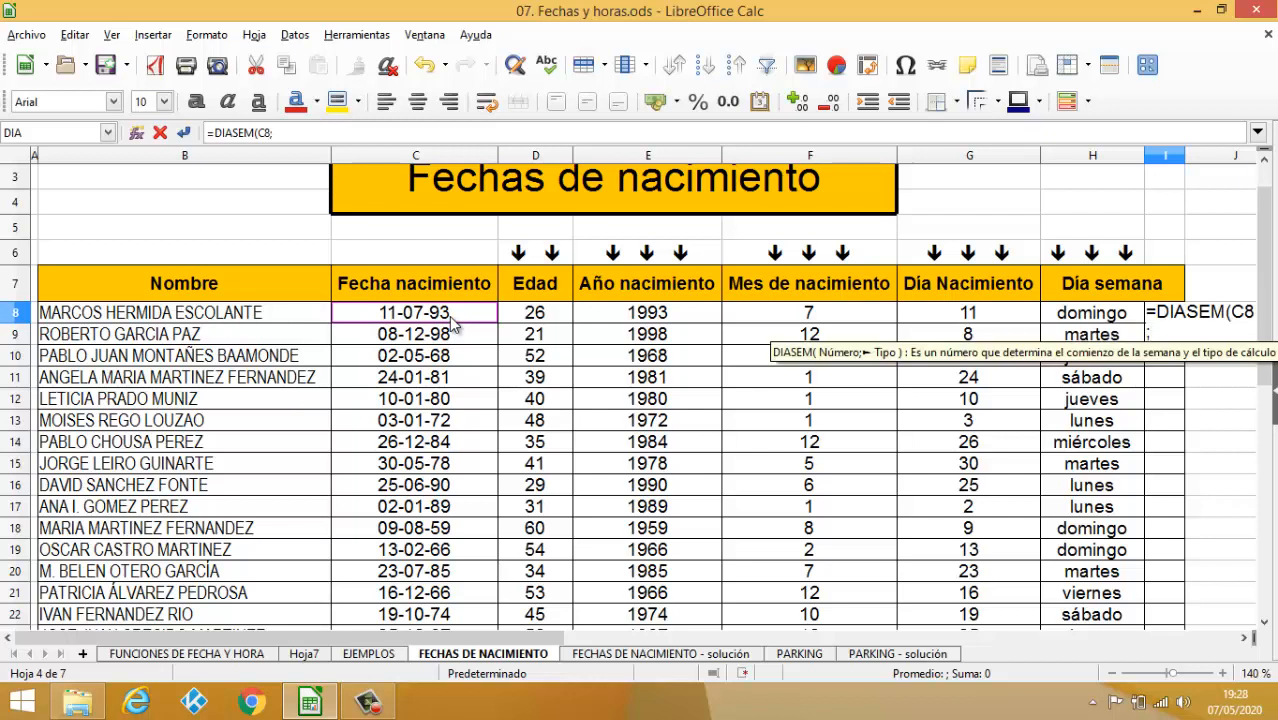
pyautogui.write('2')
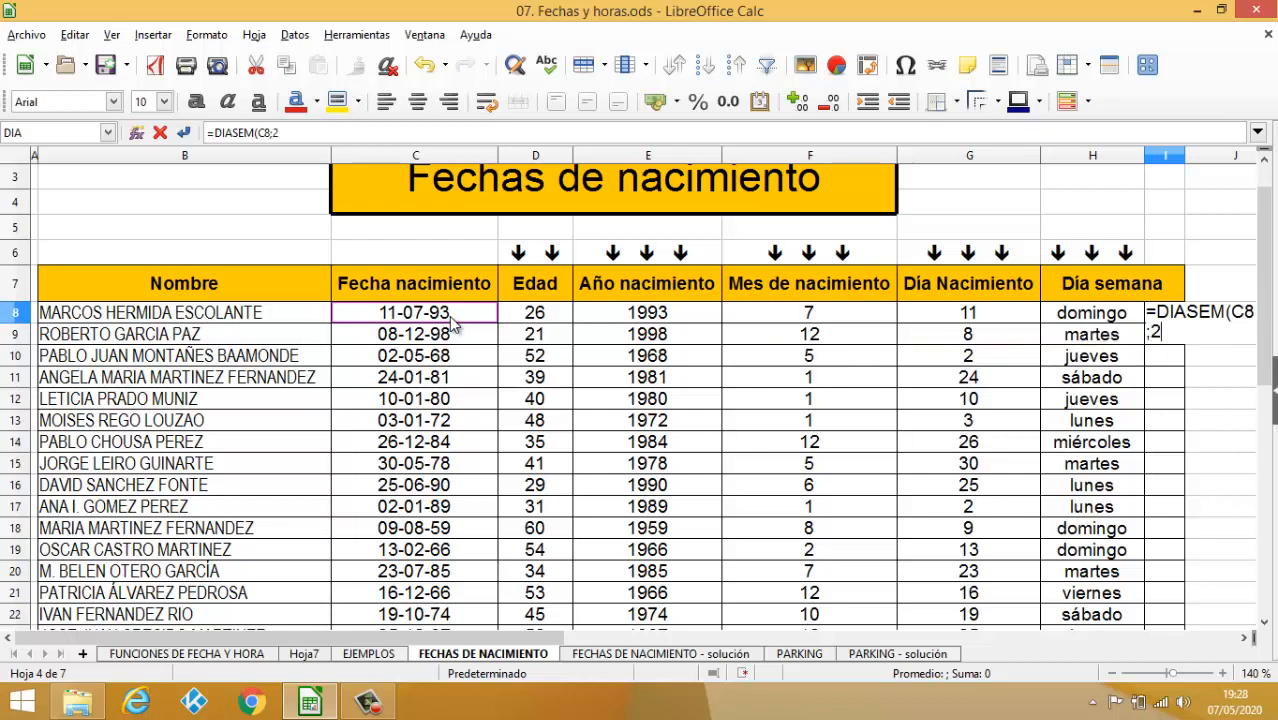
pyautogui.write(')')
pyautogui.press('Return')
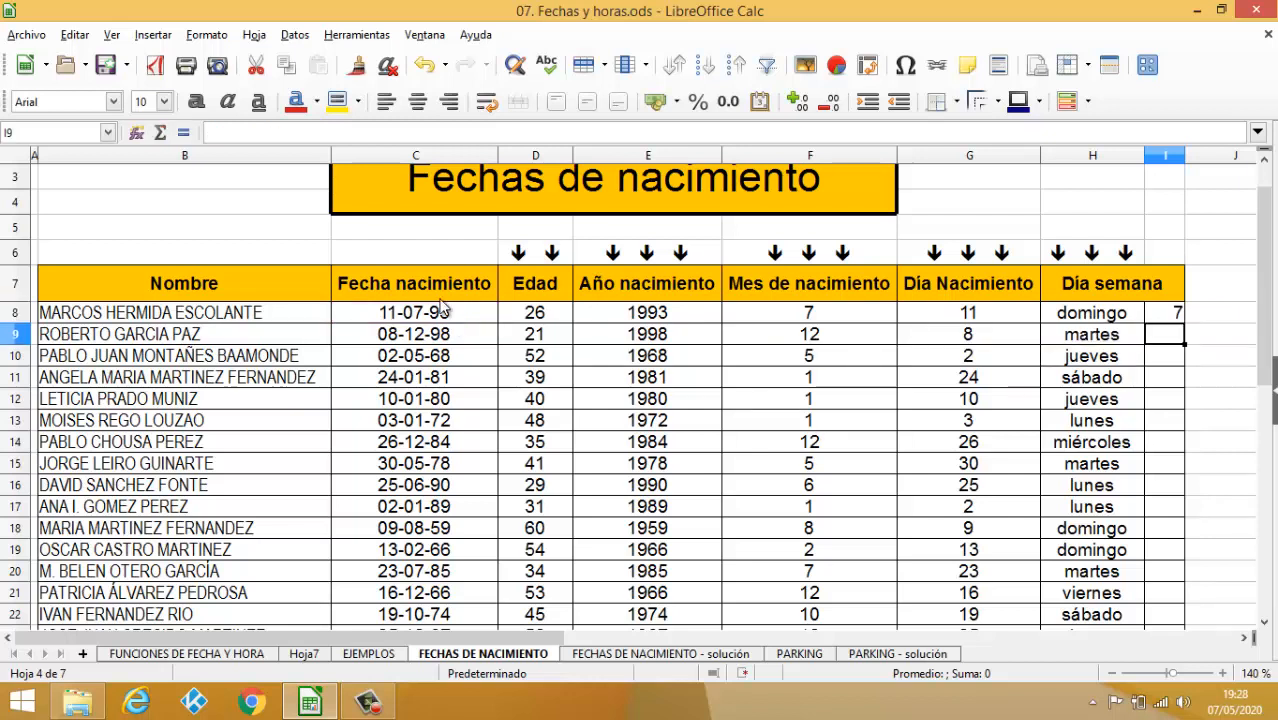
# - Fill the DIASEM formula from I8 down the weekday number column
pyautogui.click(1155, 313)
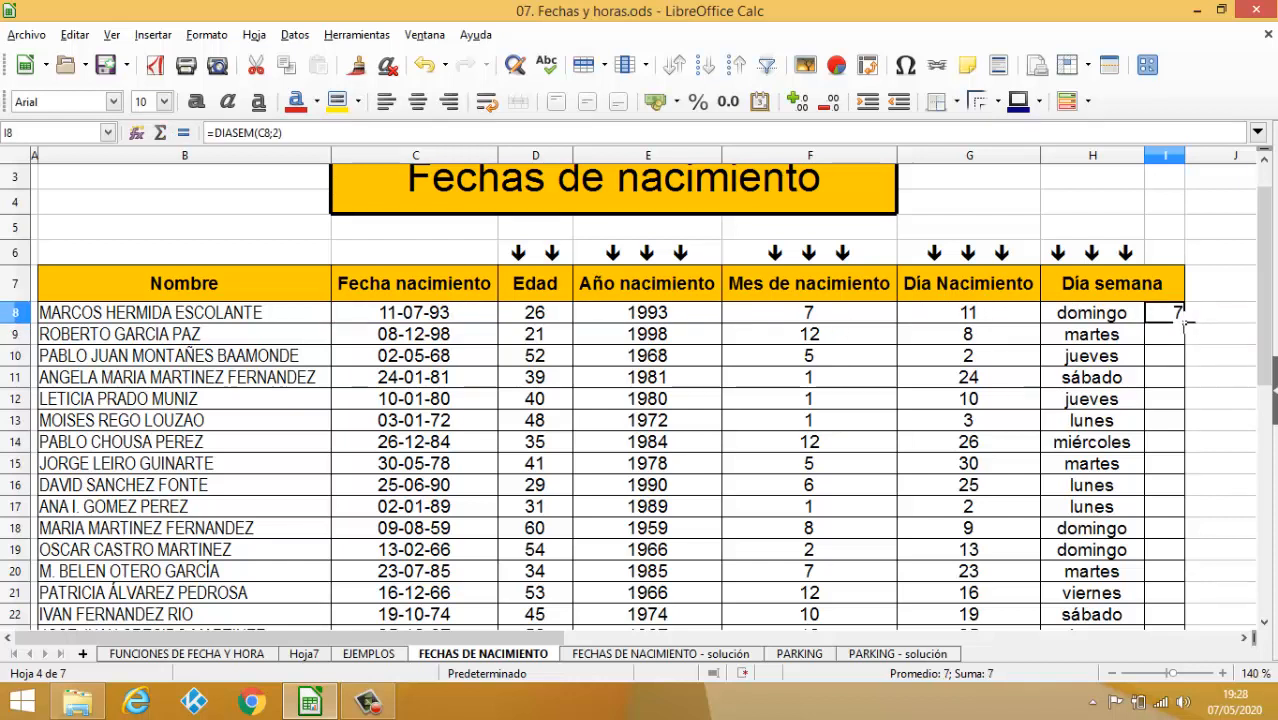
pyautogui.doubleClick(1184, 323)
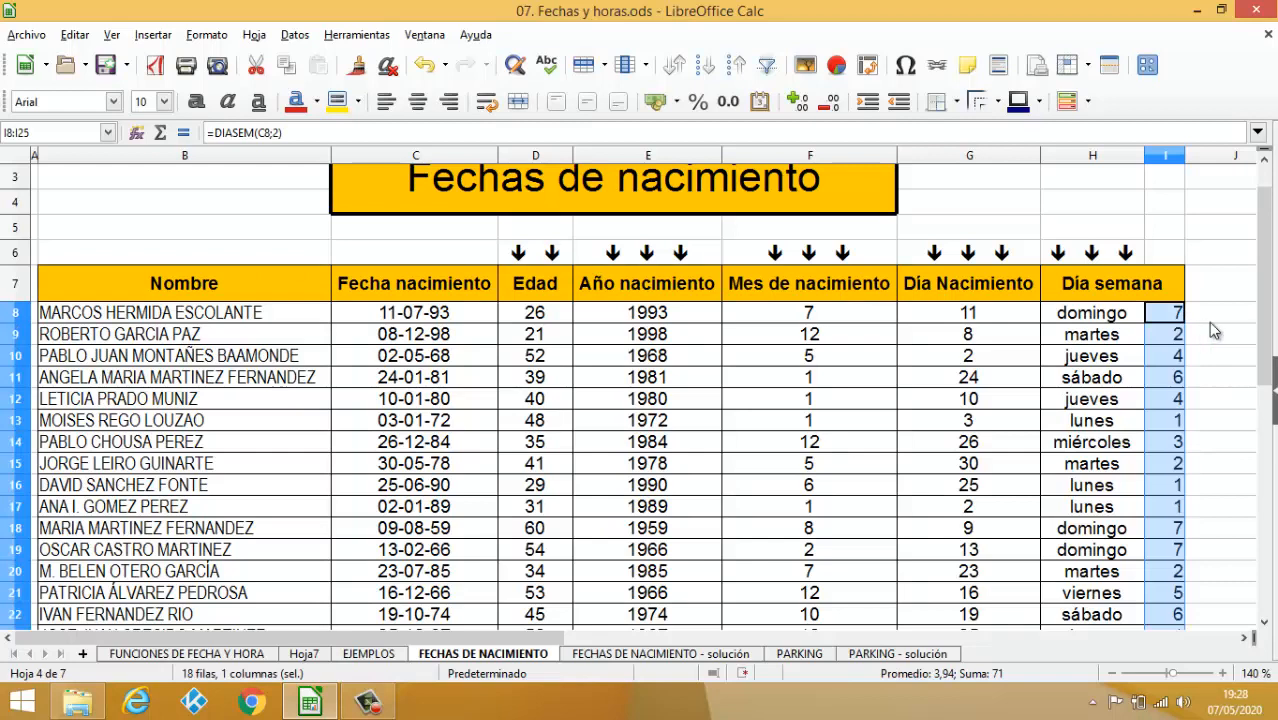
pyautogui.moveTo(1270, 300); pyautogui.dragTo(1270, 267)
pyautogui.click(1100, 220)
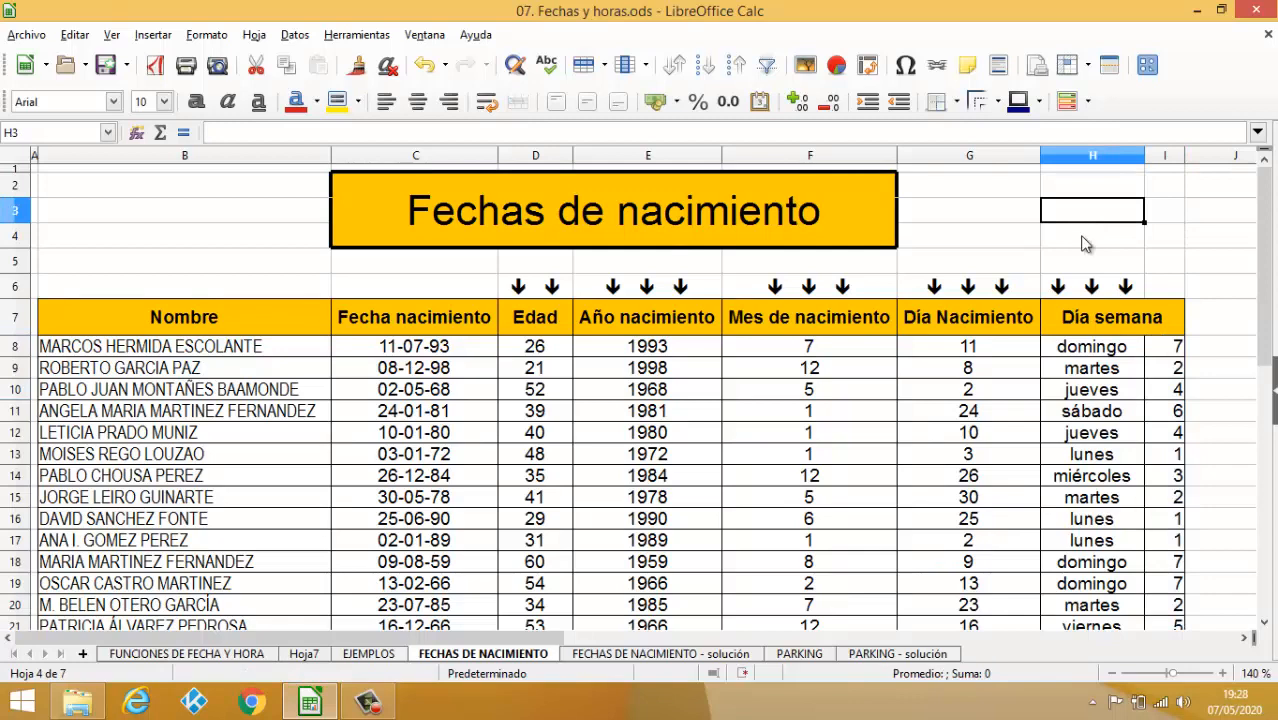
# - On the PARKING sheet, enter =D3-C3 in E3 and fill it down the Estancia column to compute each stay
pyautogui.click(784, 654)
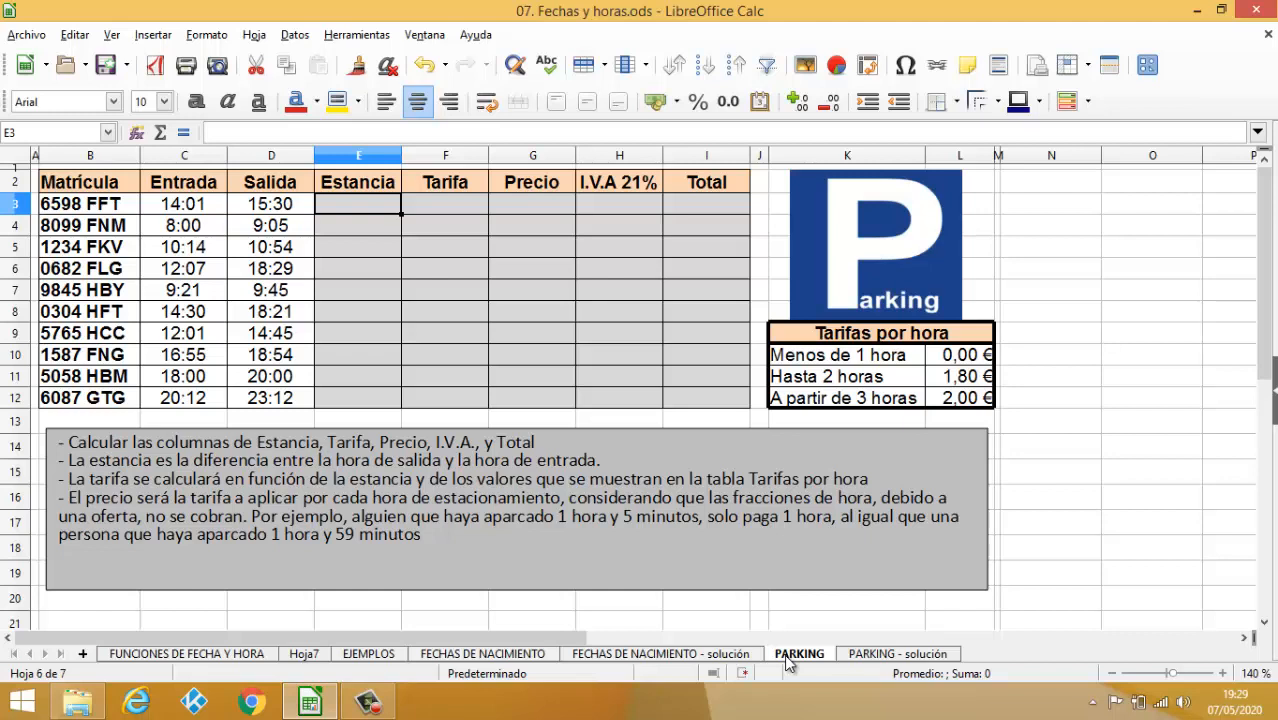
pyautogui.write('=')
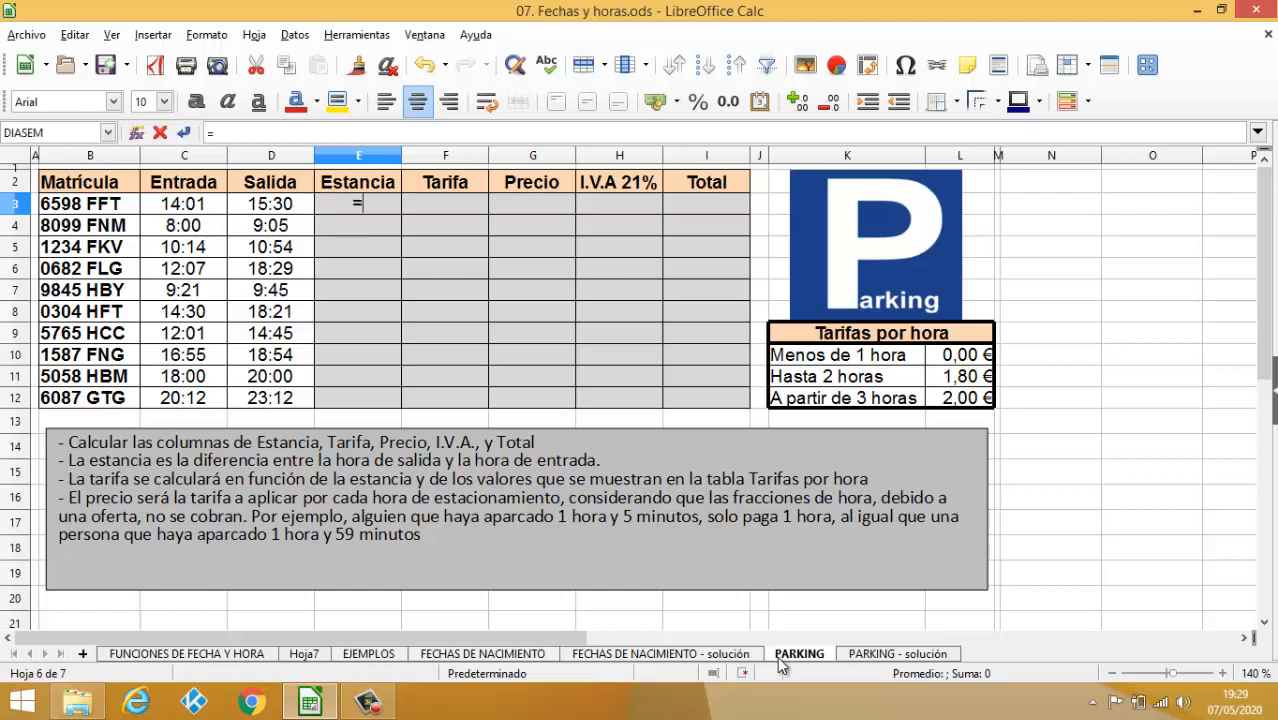
pyautogui.click(257, 204)
pyautogui.write('-')
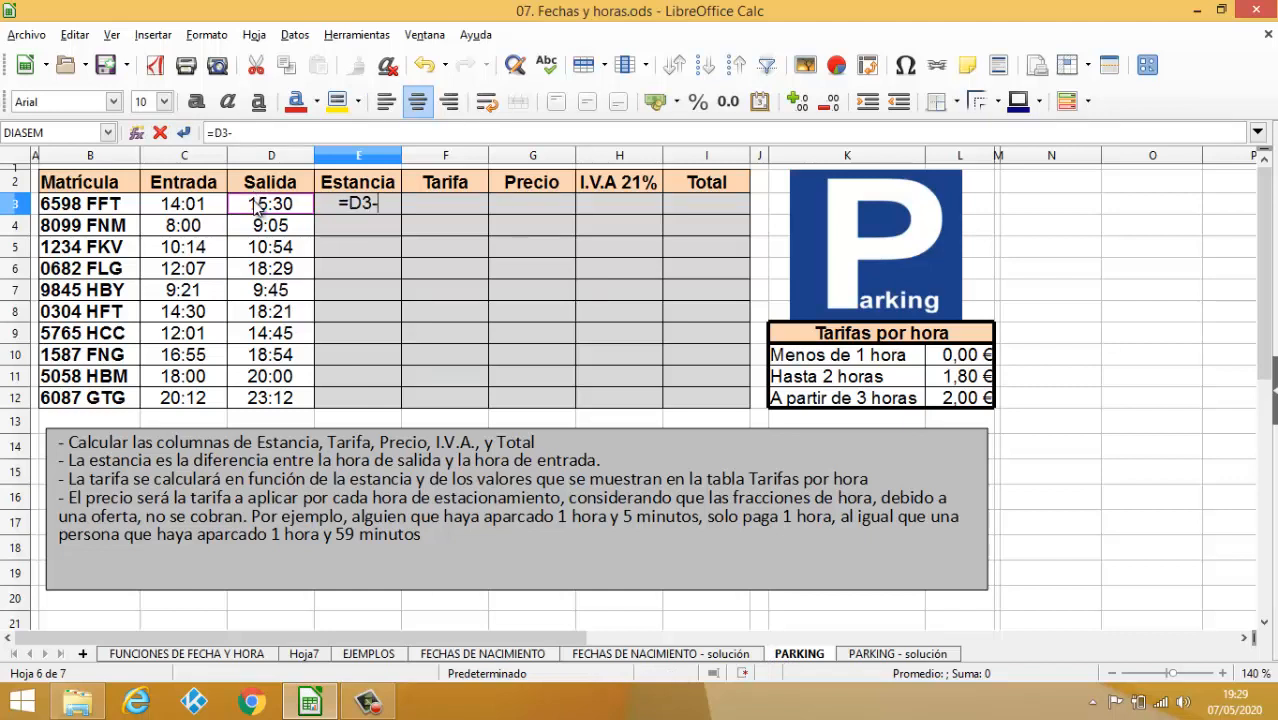
pyautogui.click(211, 207)
pyautogui.press('Return')
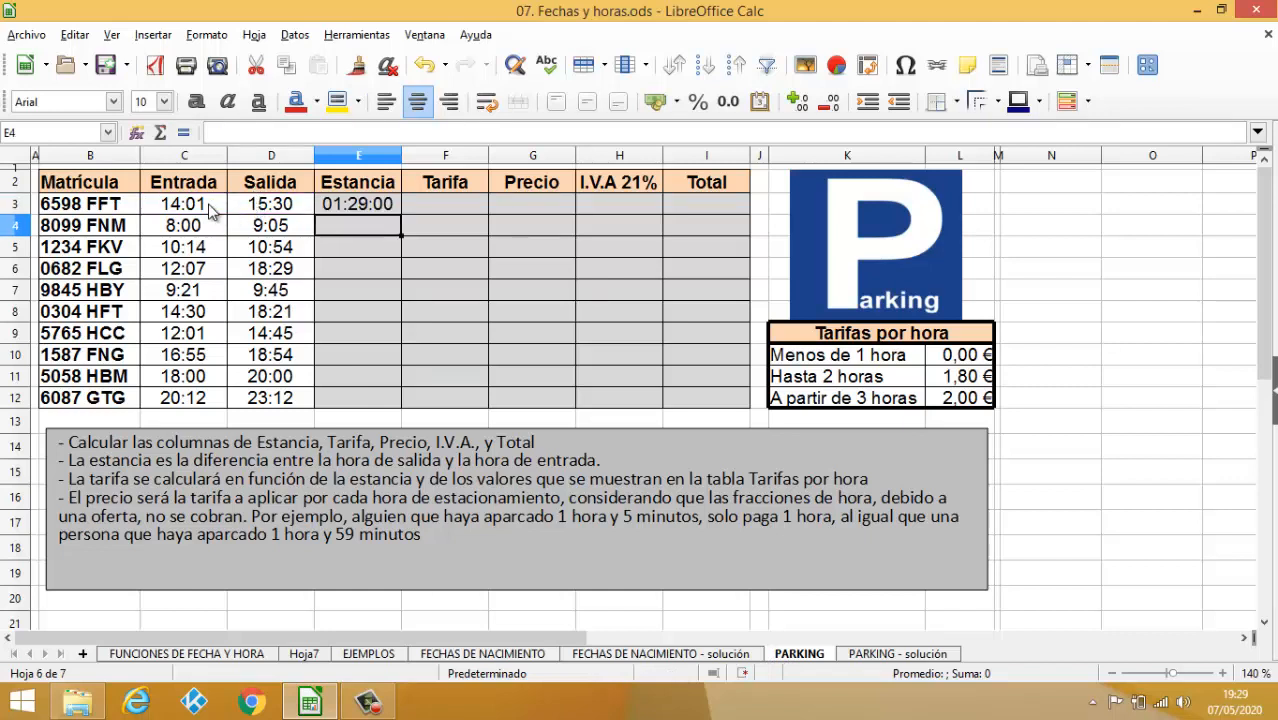
pyautogui.click(333, 211)
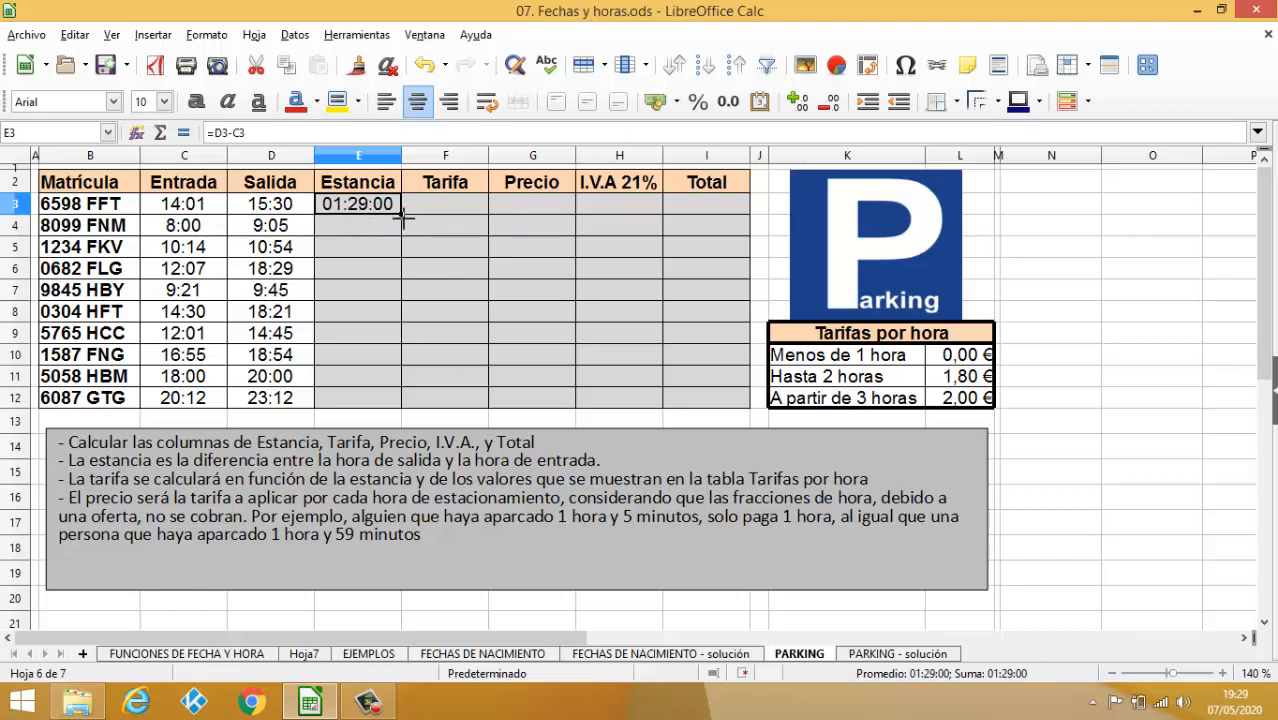
pyautogui.doubleClick(401, 212)
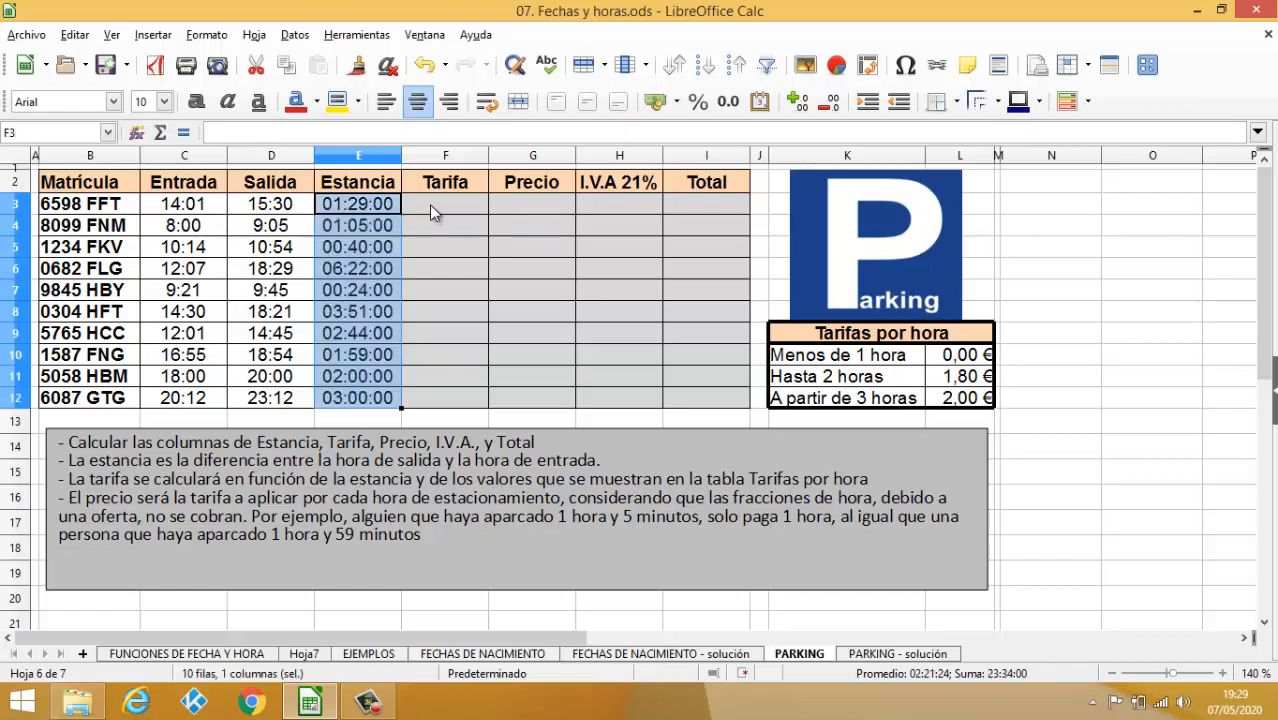
# - Begin the rate formula in F3 with =SI(HORA(E3)<1;0; so that stays under one hour cost nothing
pyautogui.click(433, 211)
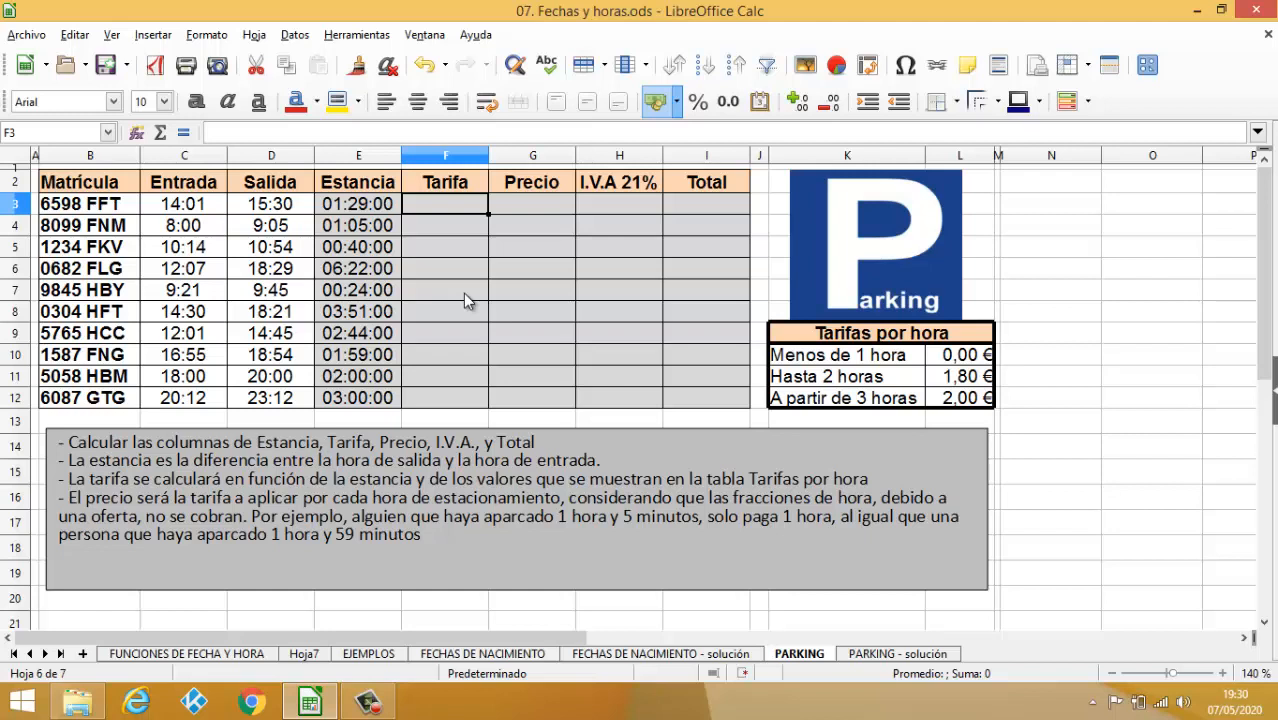
pyautogui.write('=SI')
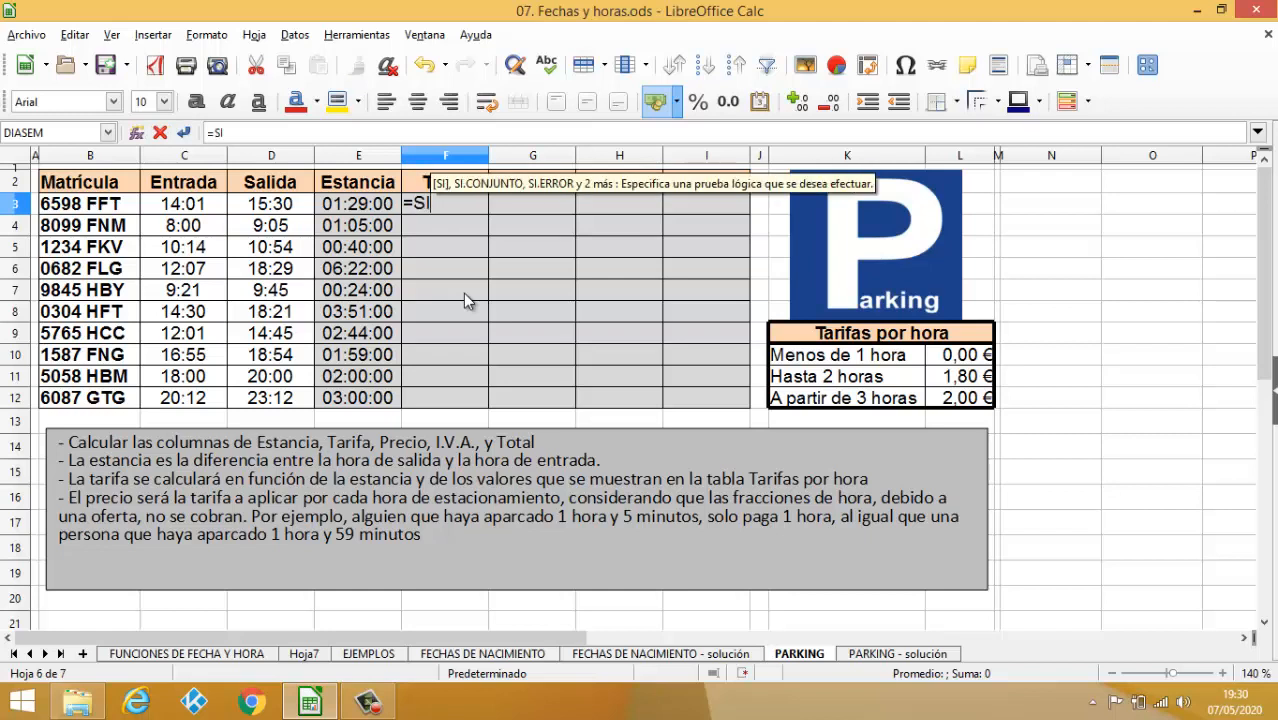
pyautogui.write('(')
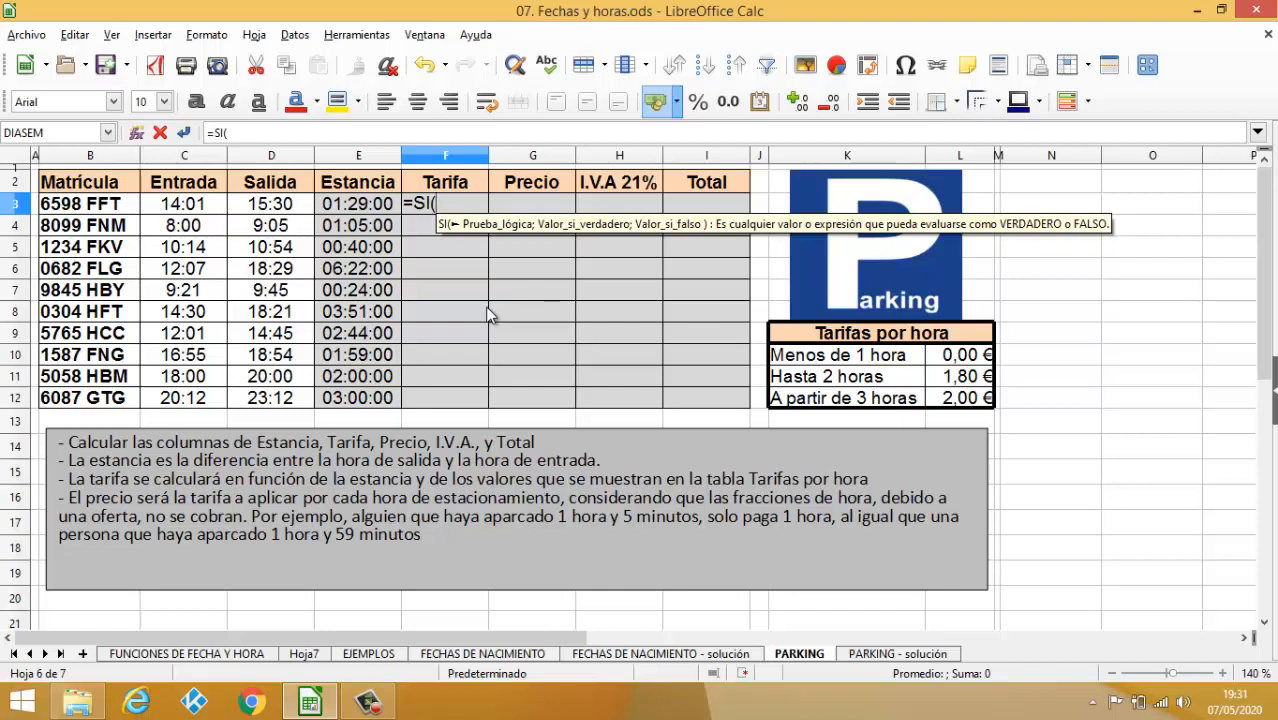
pyautogui.write('HORA')
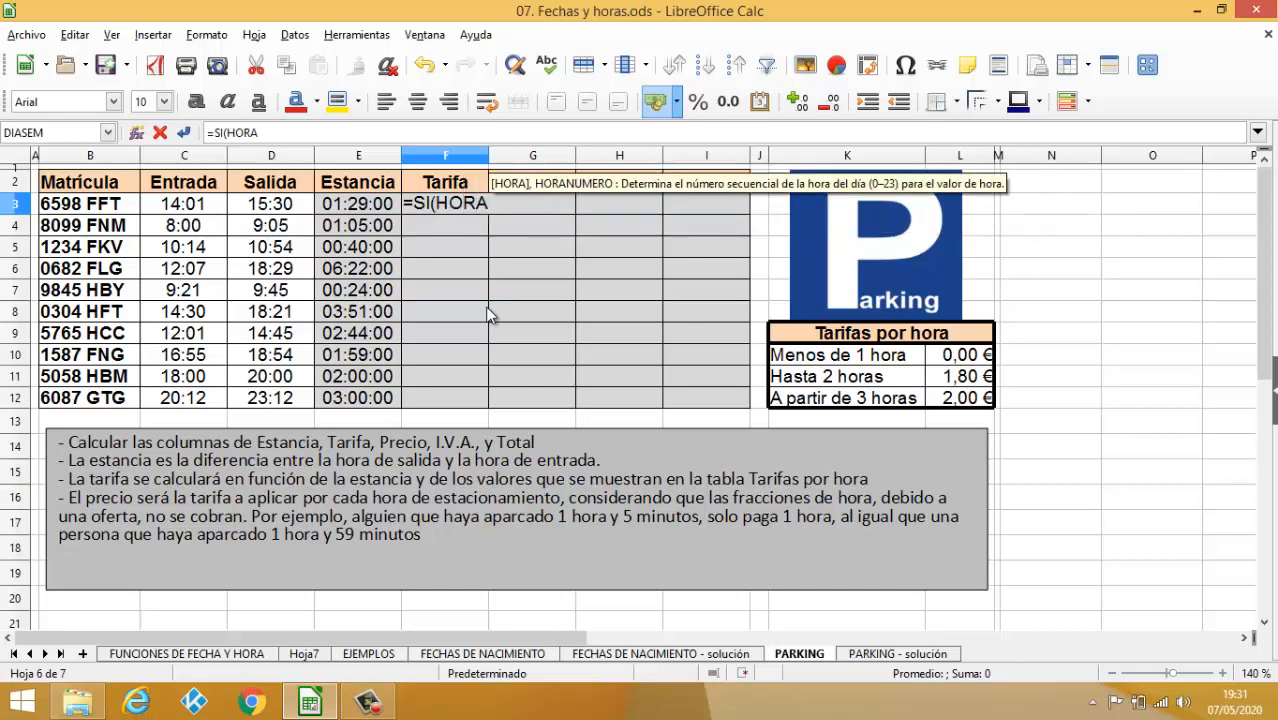
pyautogui.write('(')
pyautogui.click(364, 206)
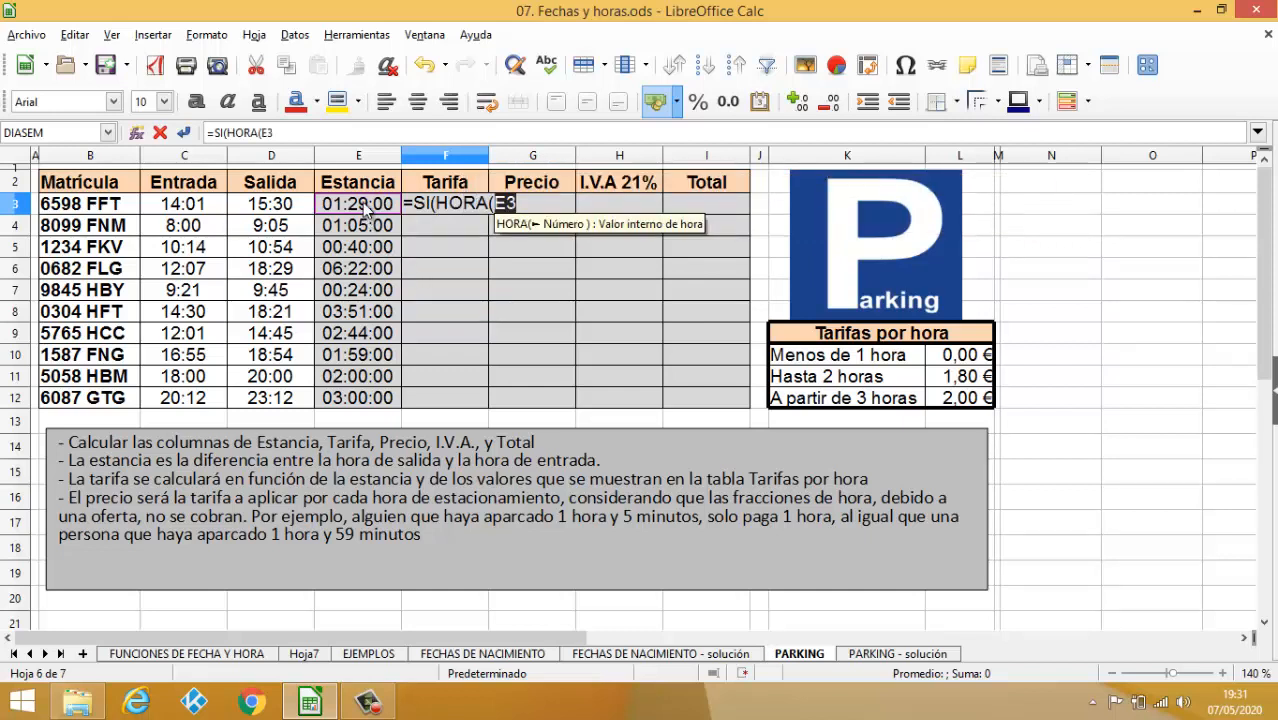
pyautogui.write(')')
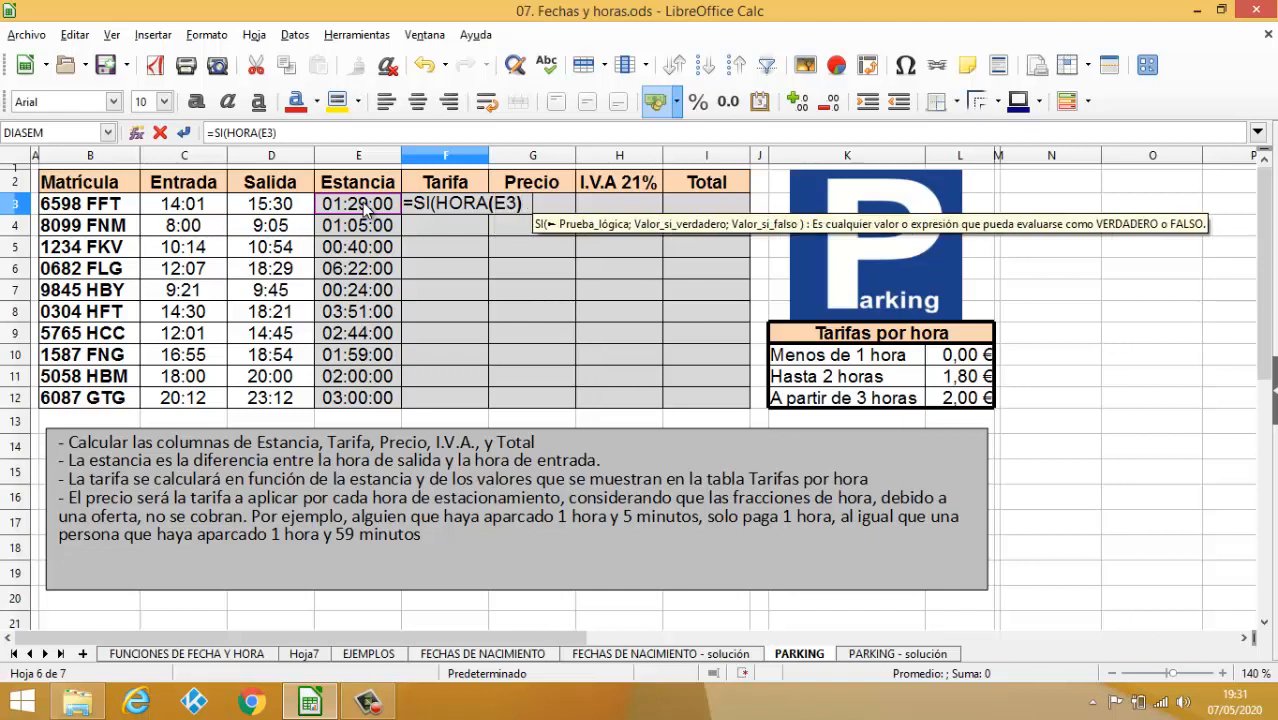
pyautogui.write('<1;0')
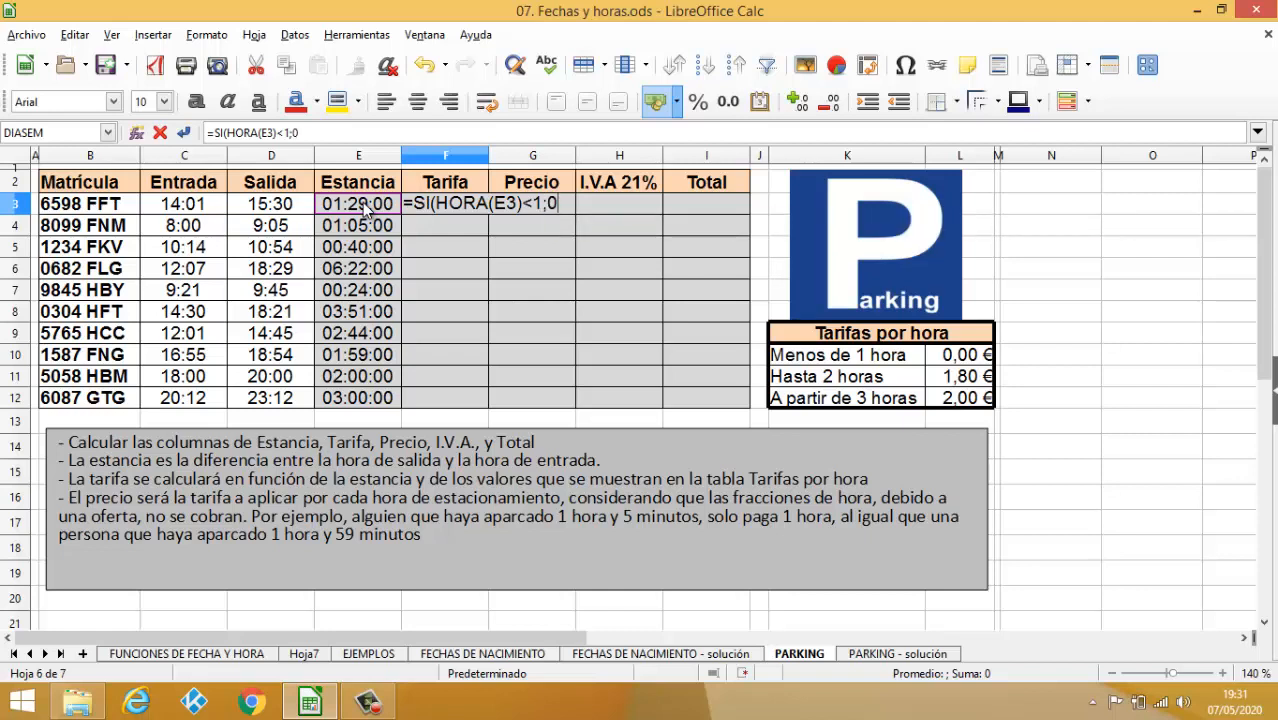
pyautogui.write(';')
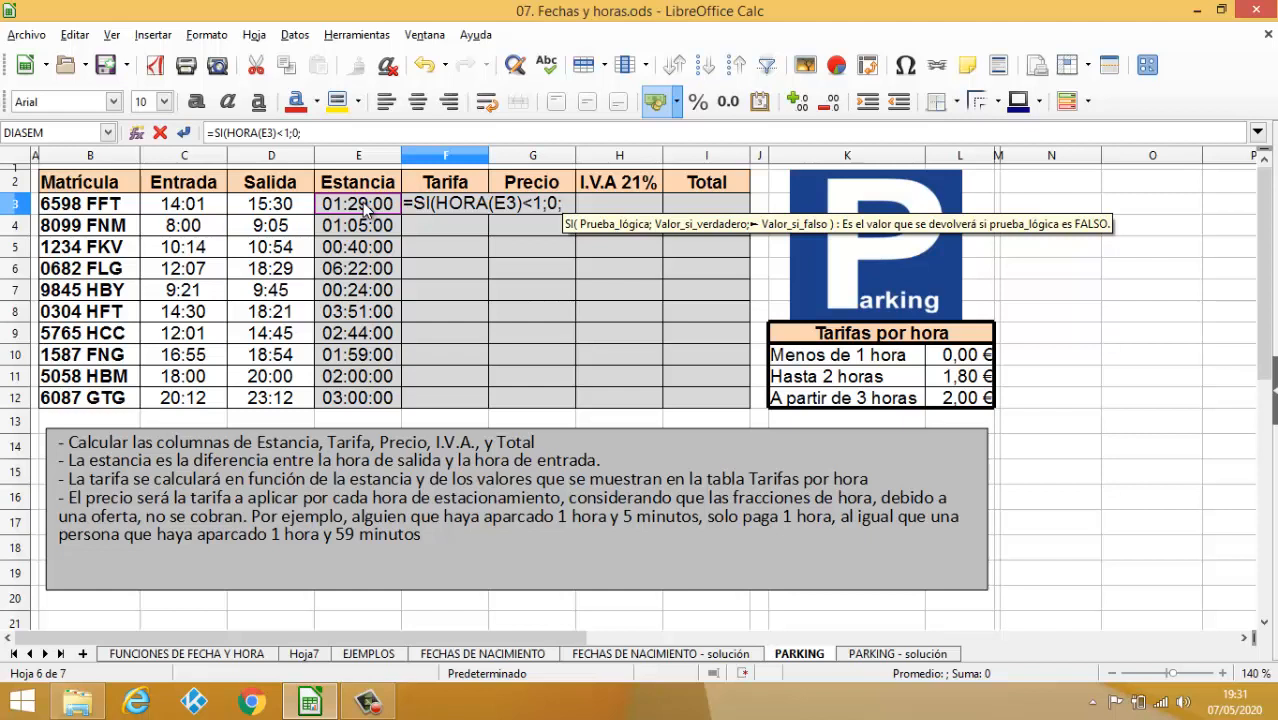
# - Complete F3's formula with the nested condition SI(HORA(E3)<=2;1,80;2)) for the two remaining hourly rates
pyautogui.write('SI')
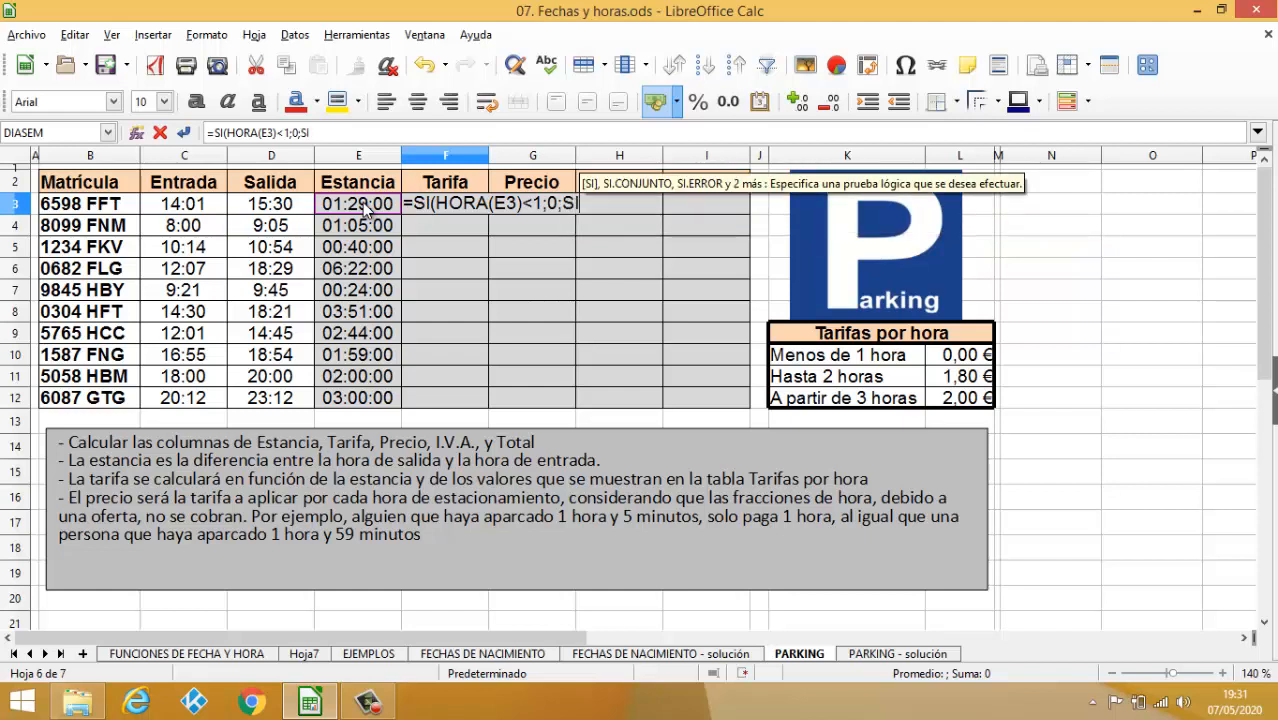
pyautogui.write('(')
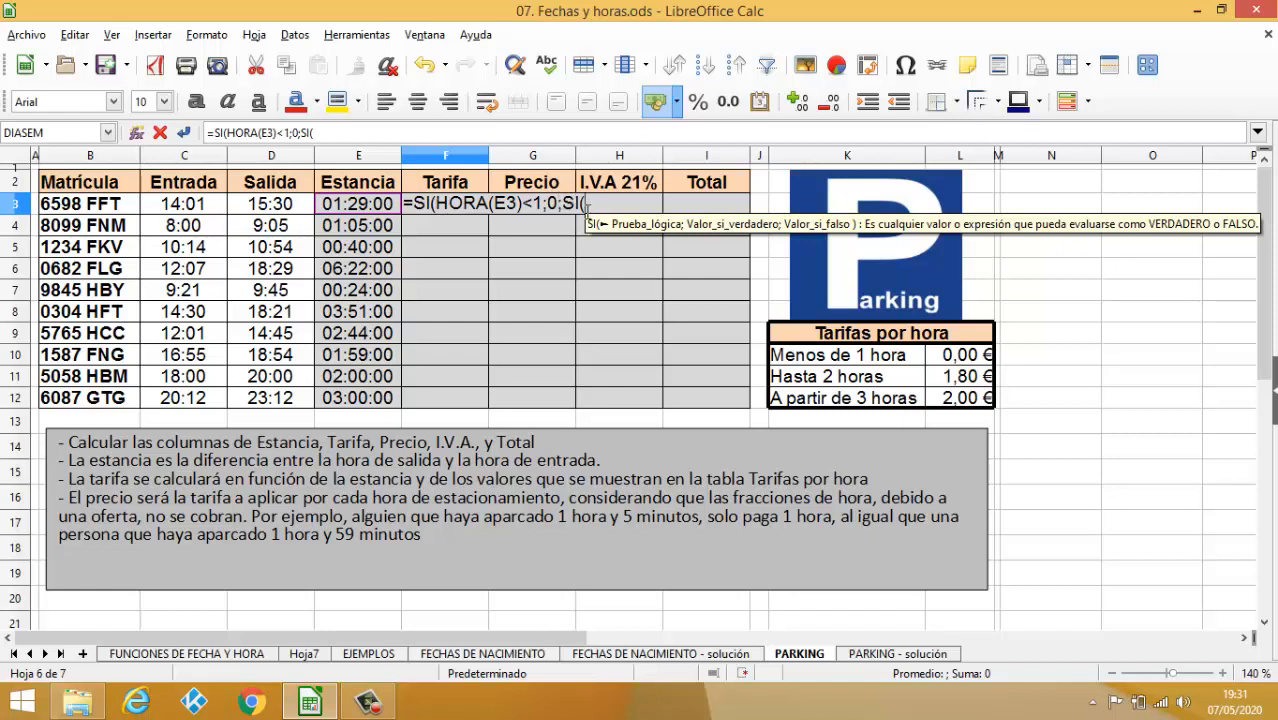
pyautogui.write('HORA')
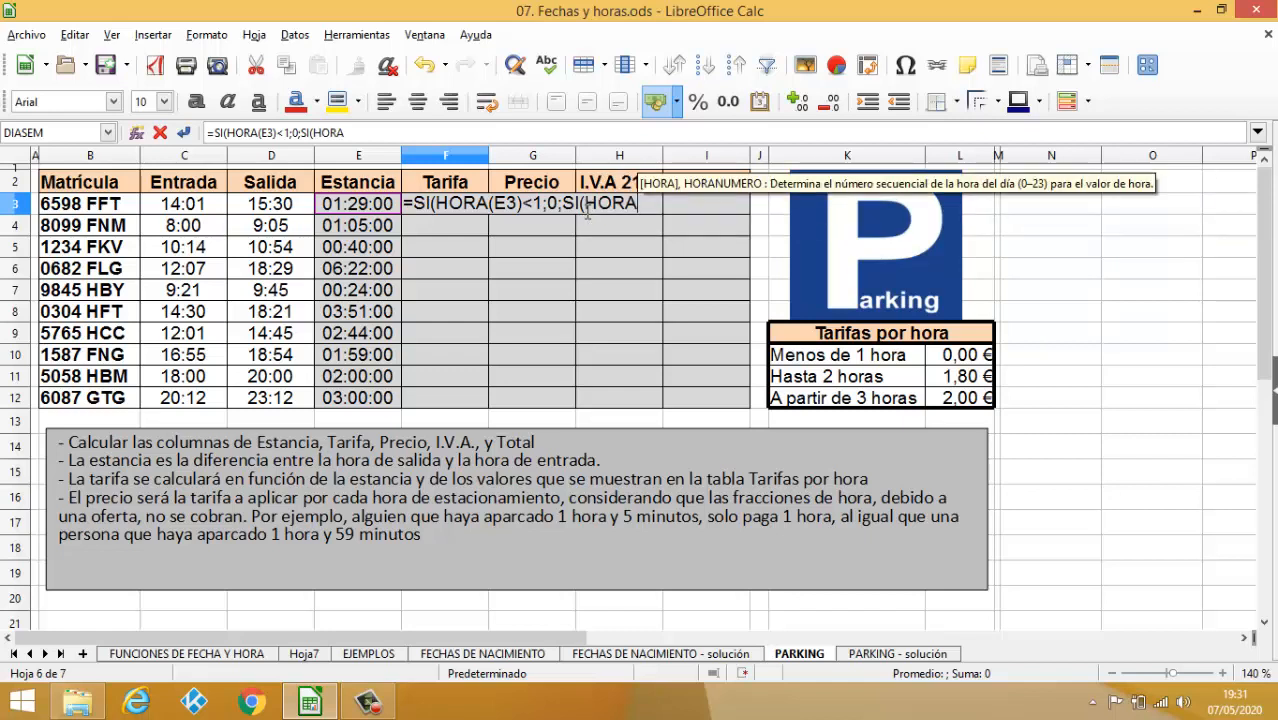
pyautogui.write('(')
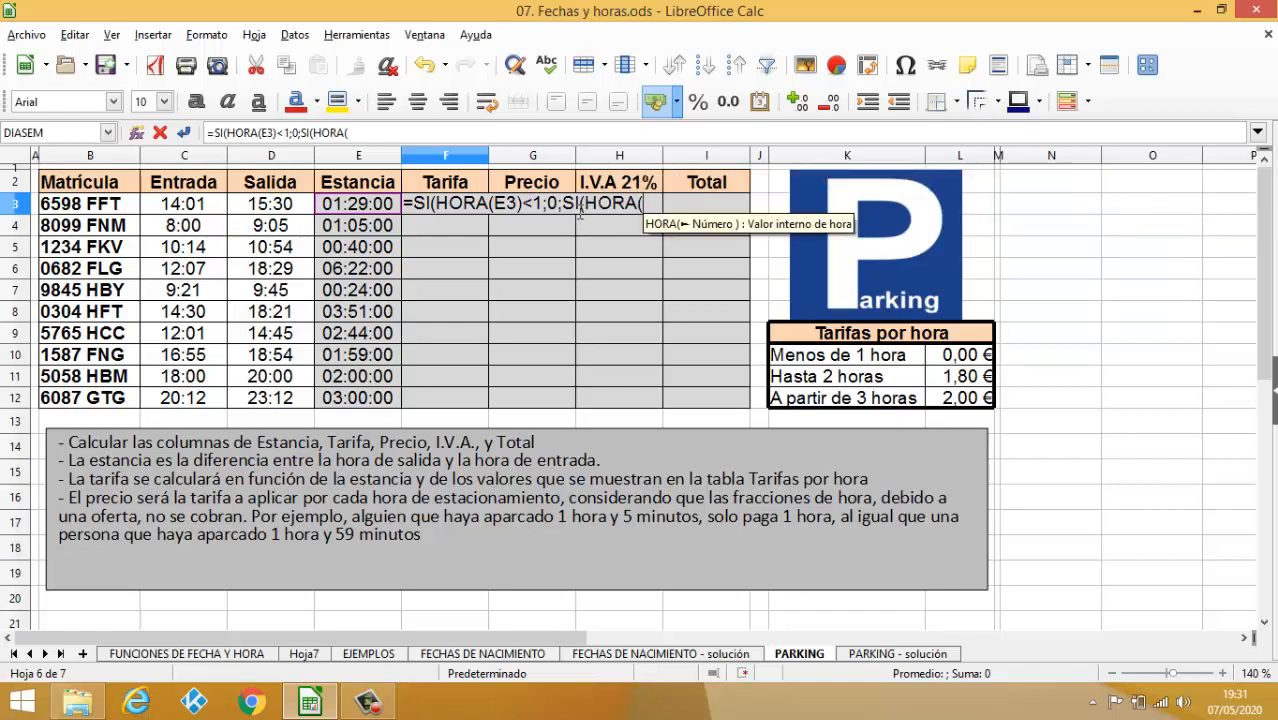
pyautogui.click(368, 205)
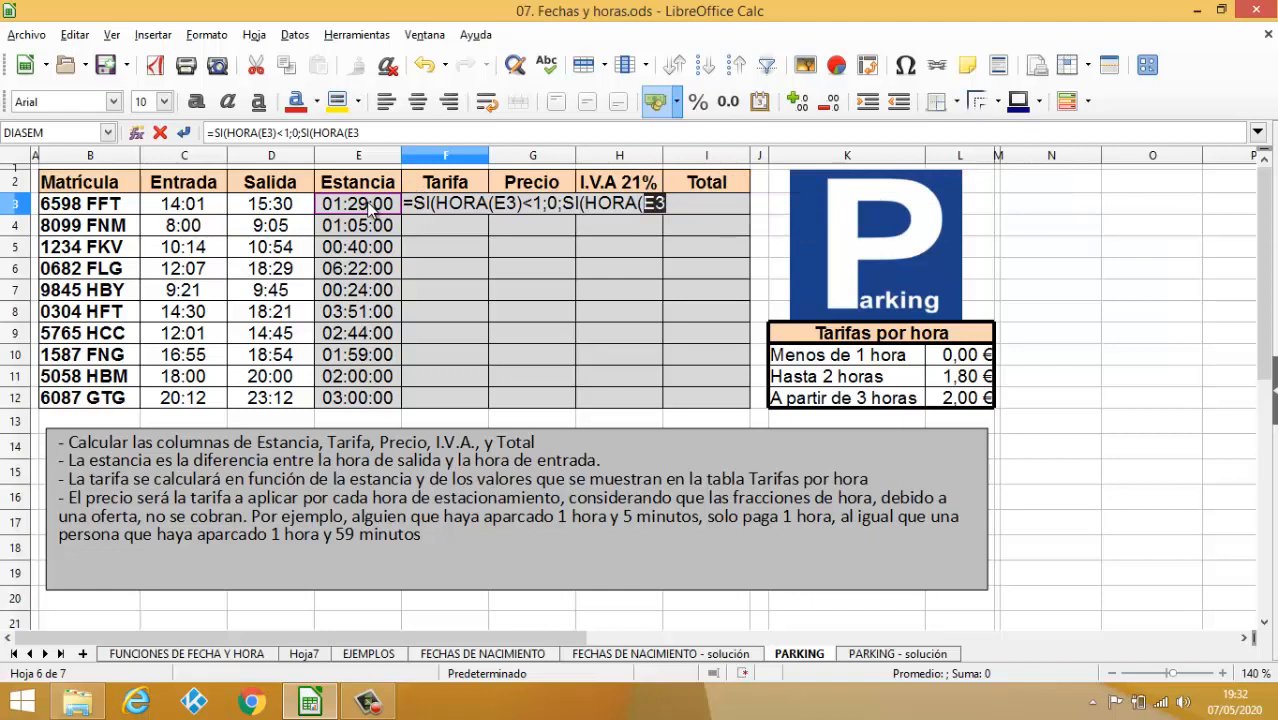
pyautogui.write(')')
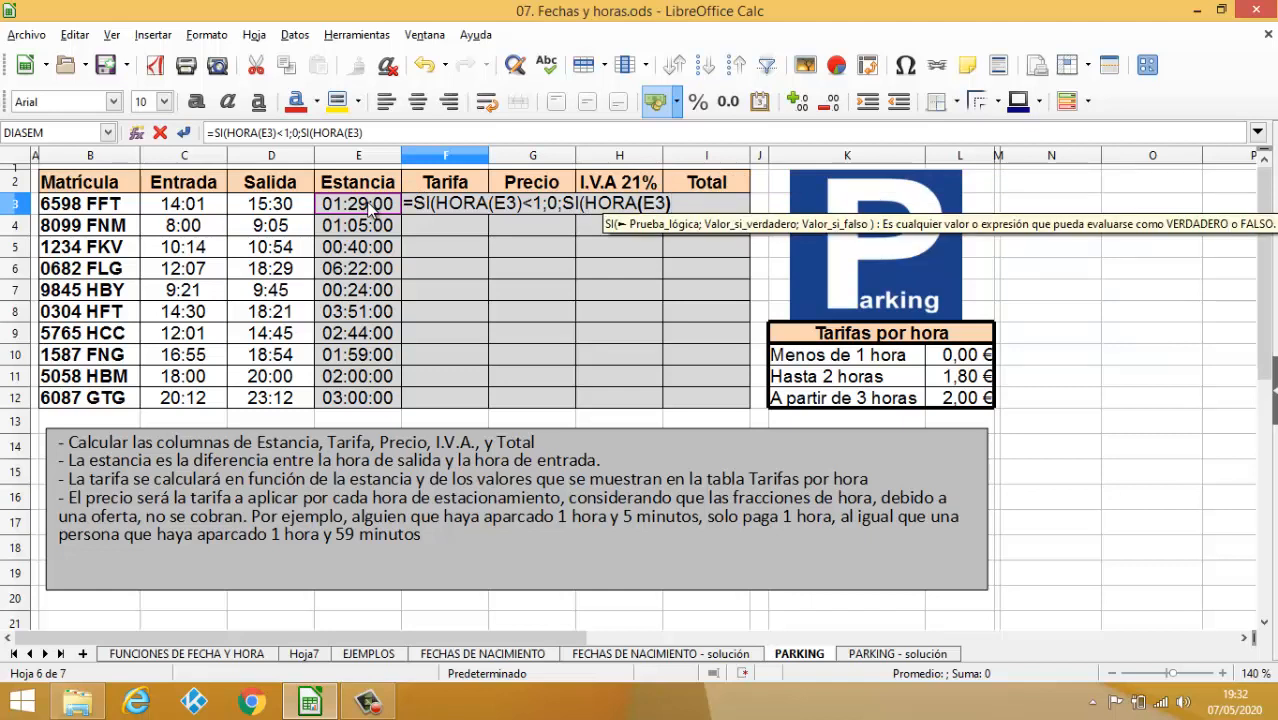
pyautogui.write('<=2')
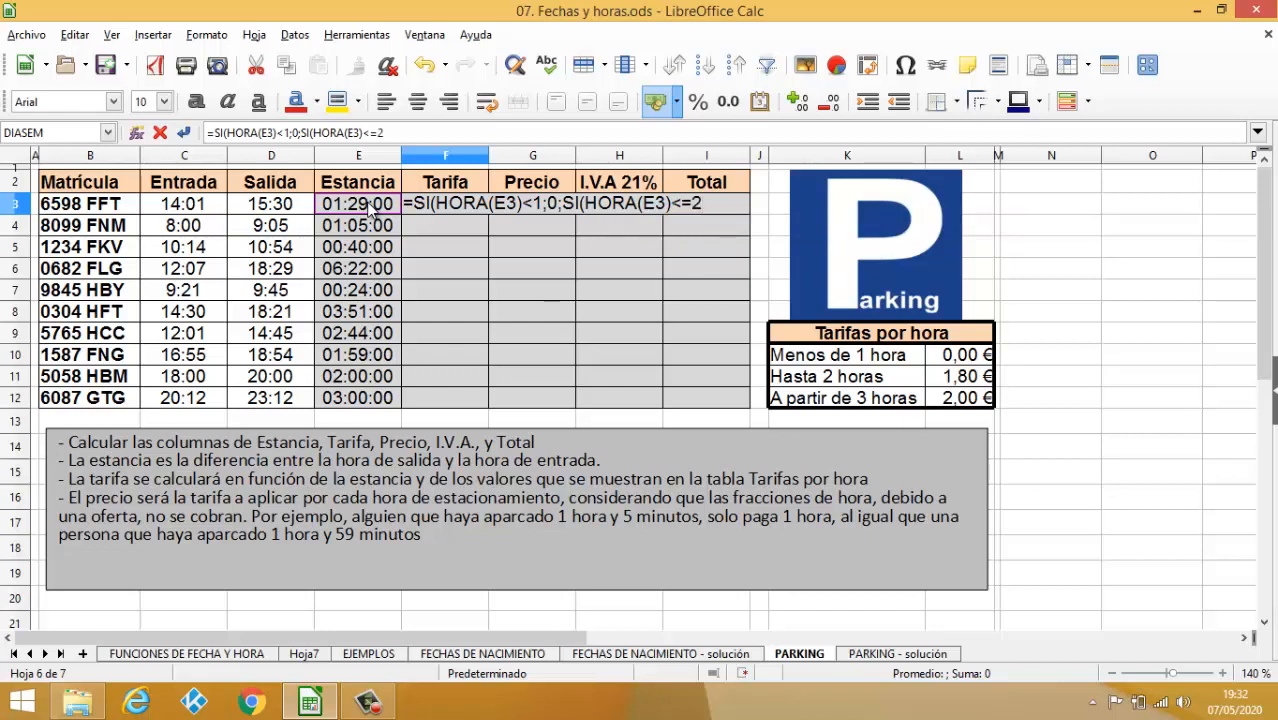
pyautogui.write(';')
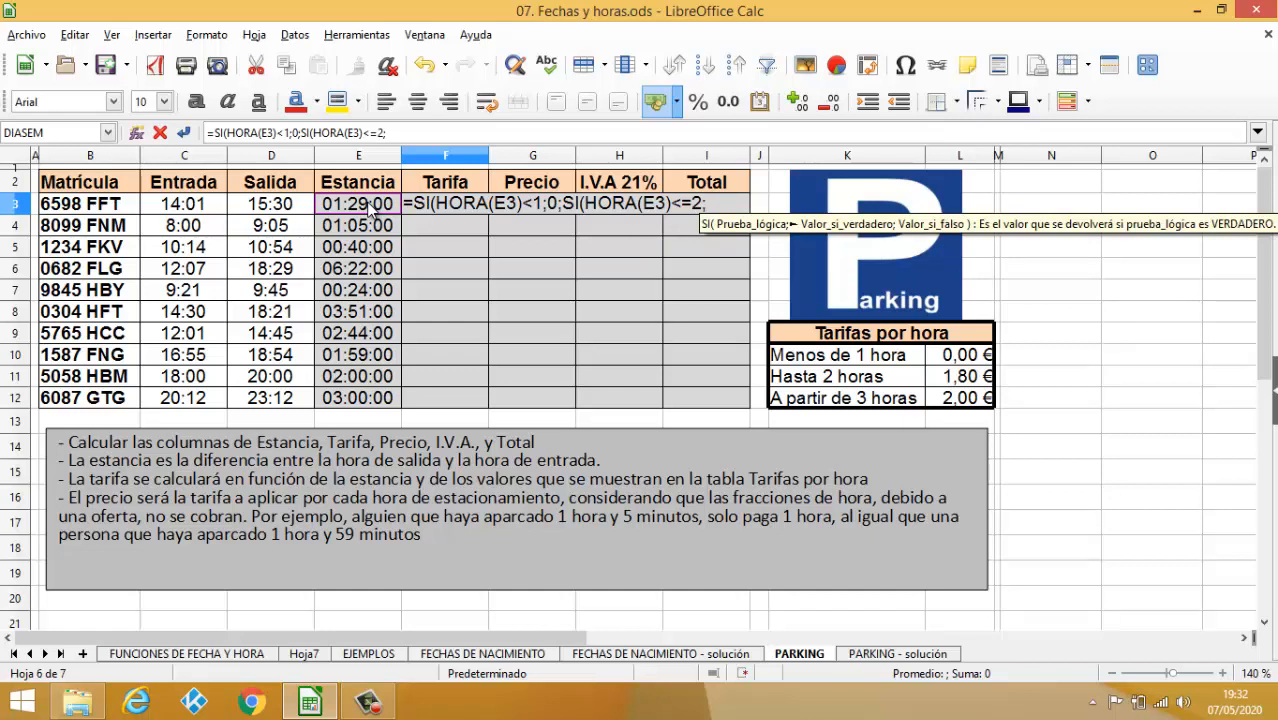
pyautogui.write('1,80')
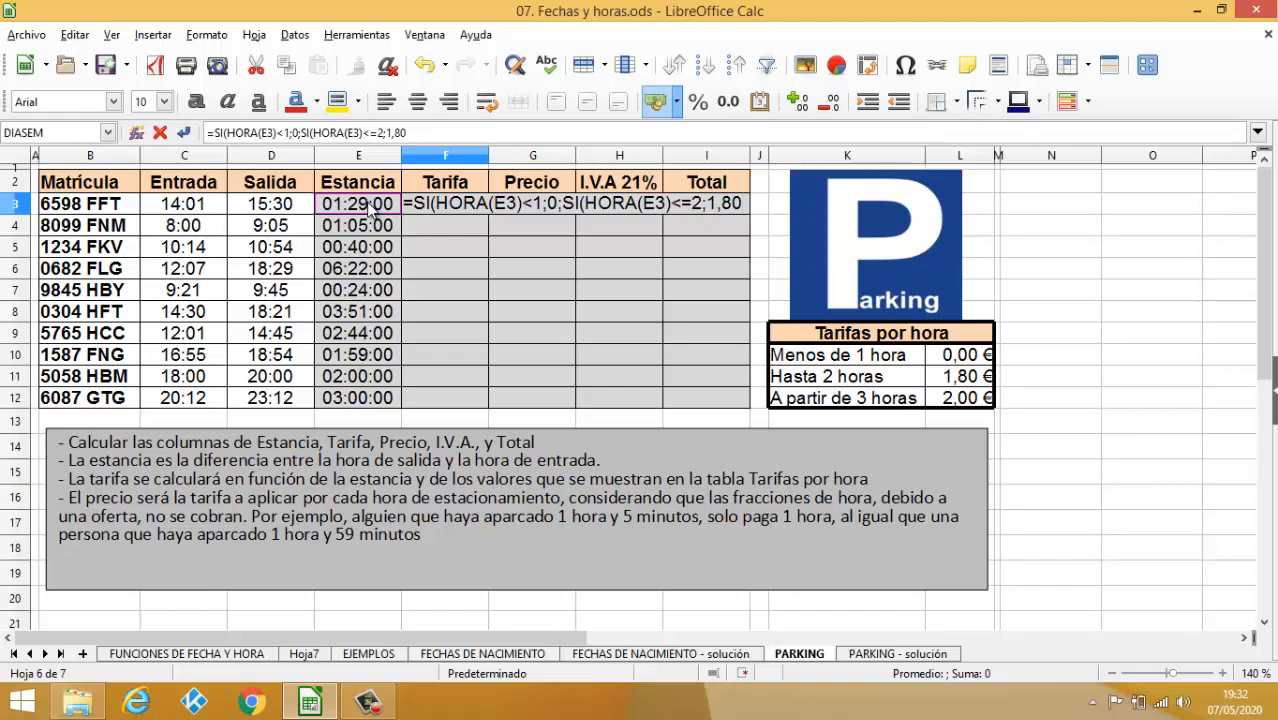
pyautogui.write(';')
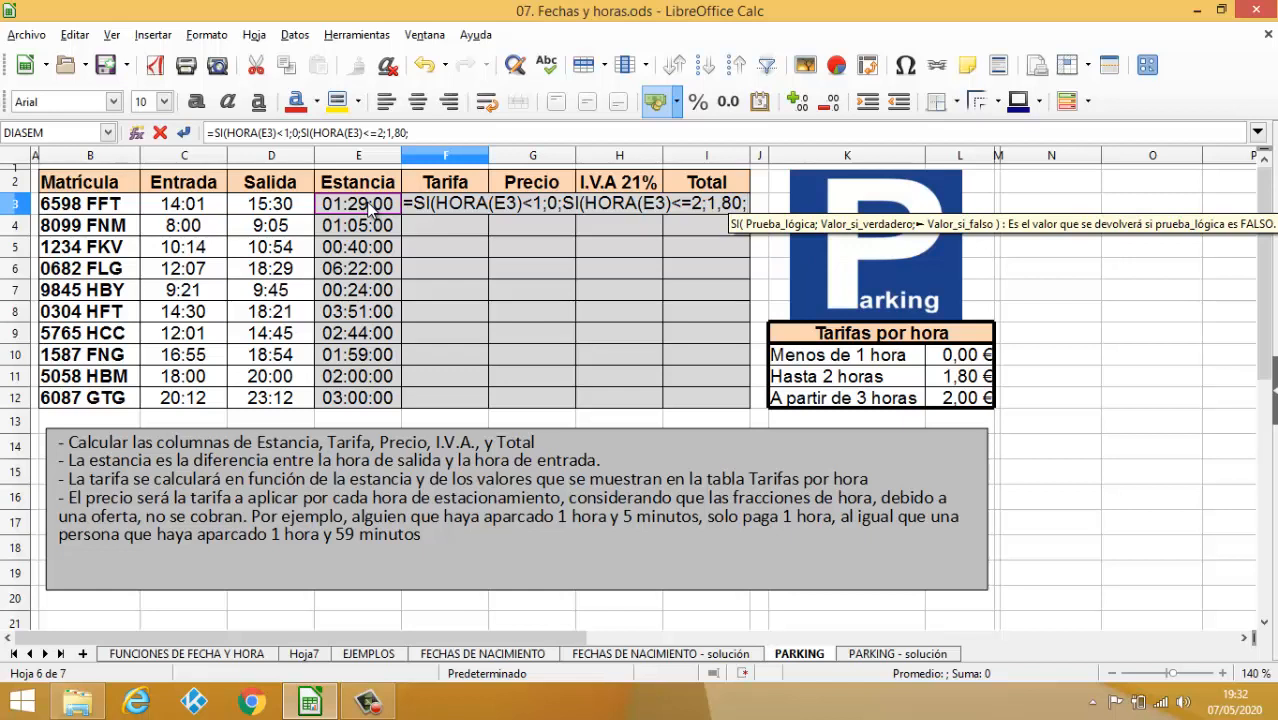
pyautogui.write('2')
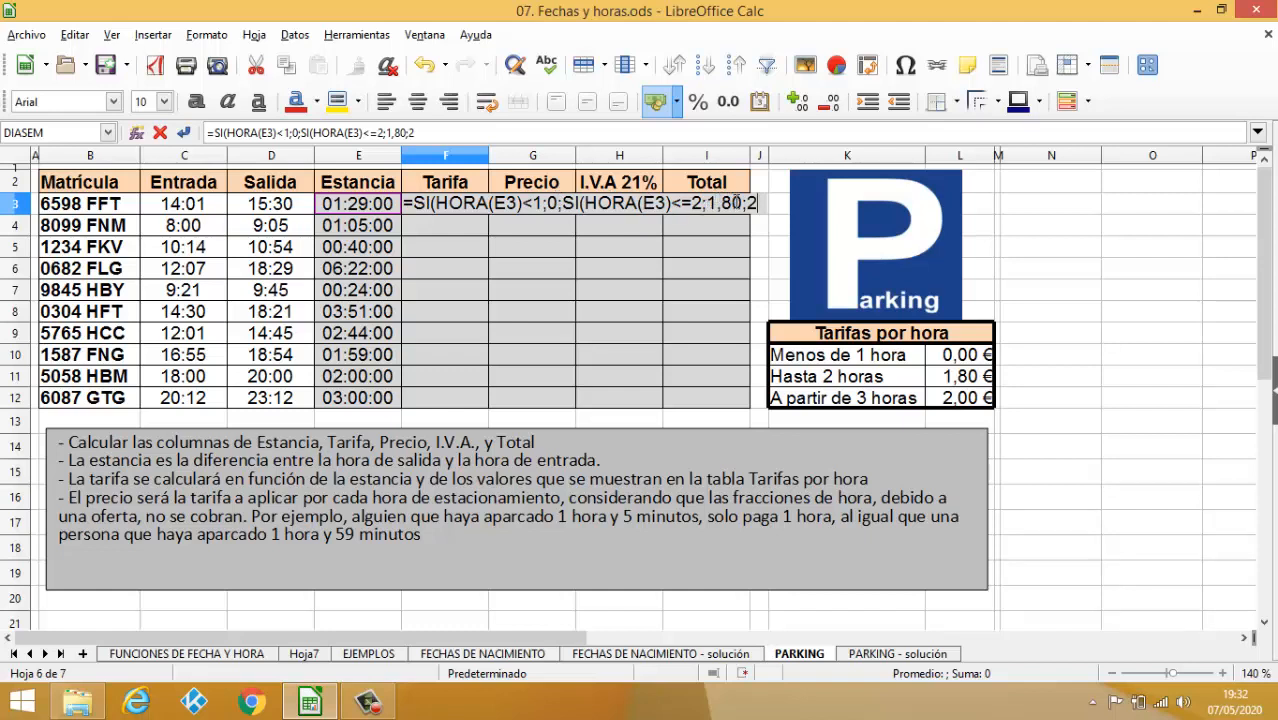
pyautogui.write(')')
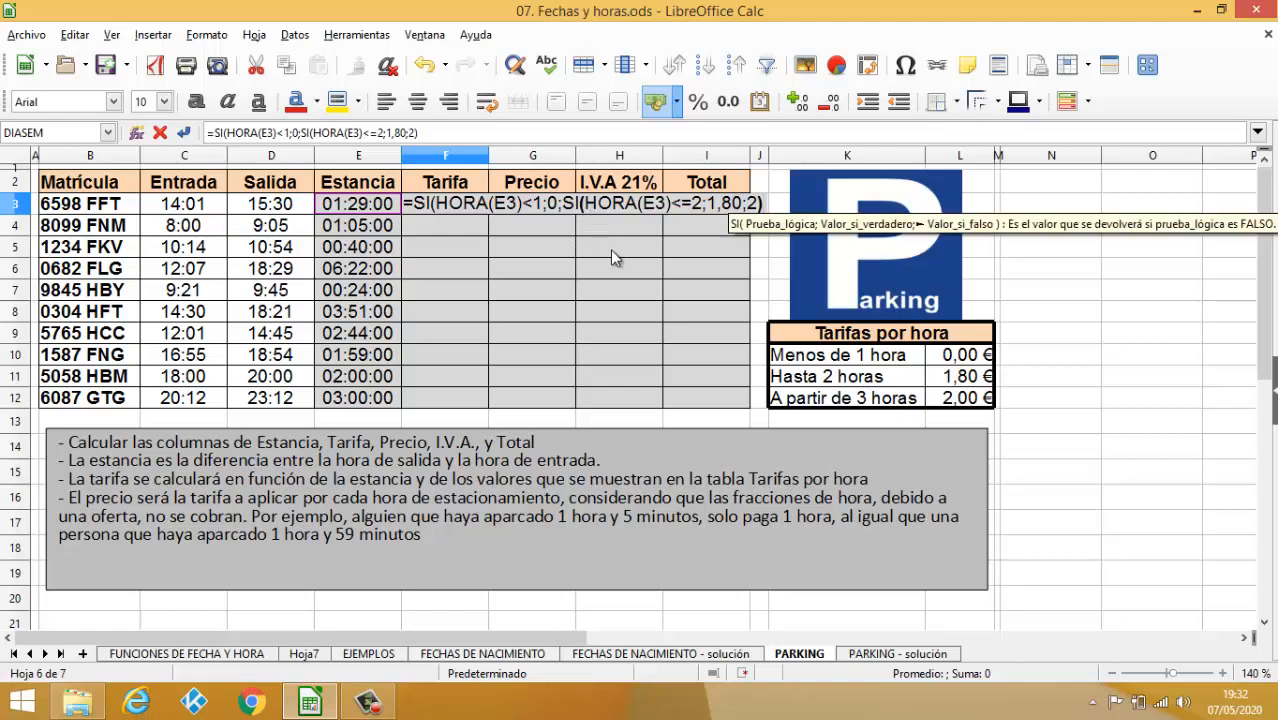
pyautogui.write(')')
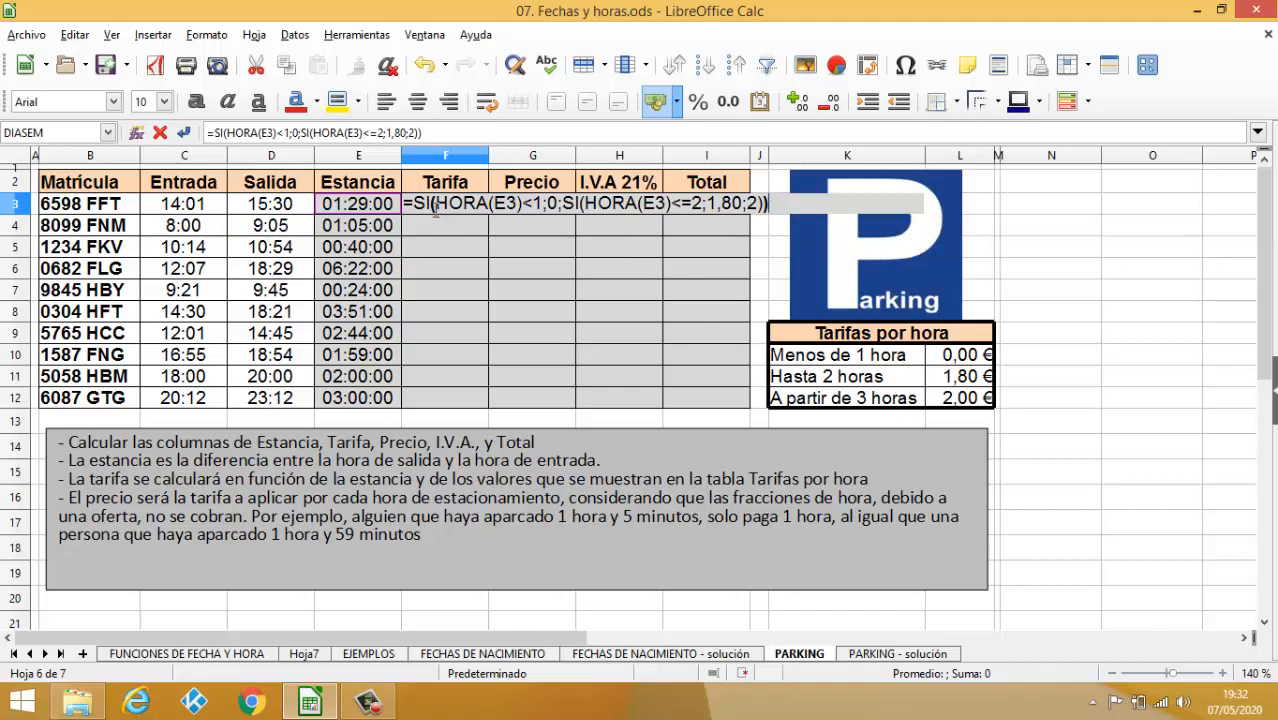
pyautogui.press('Return')
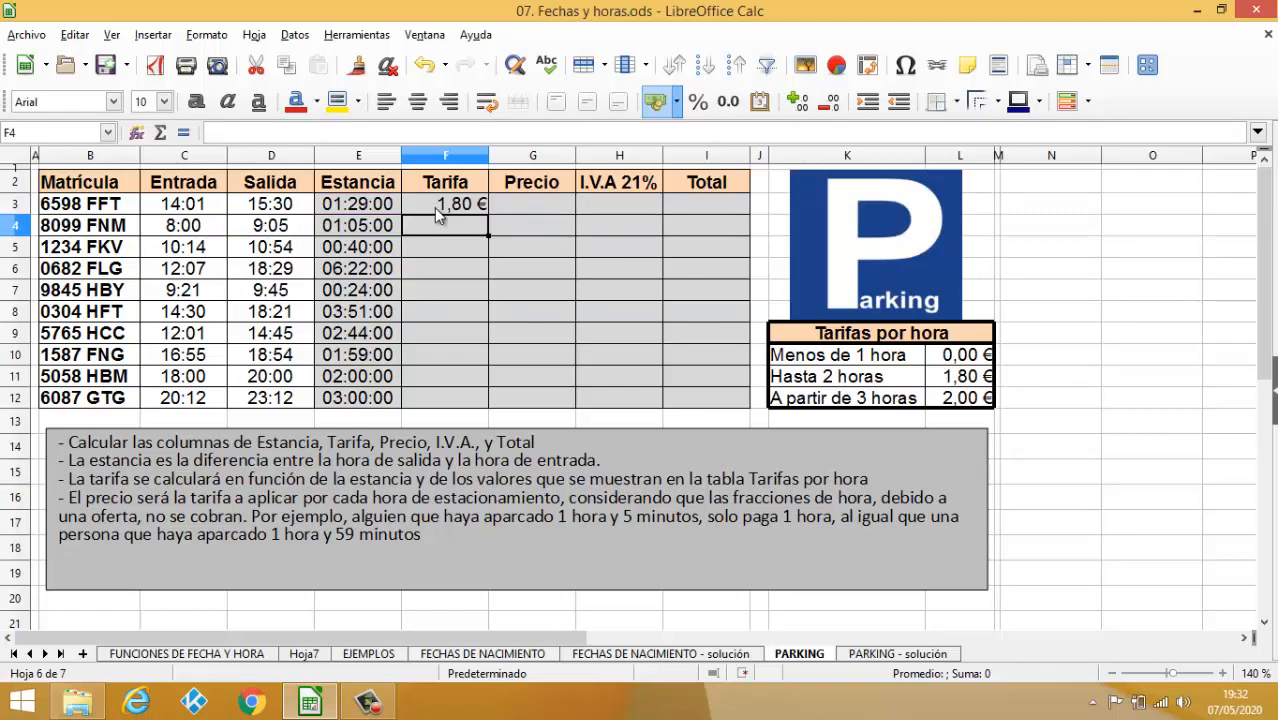
# - Fill the rate formula from F3 down the Tarifa column
pyautogui.click(434, 204)
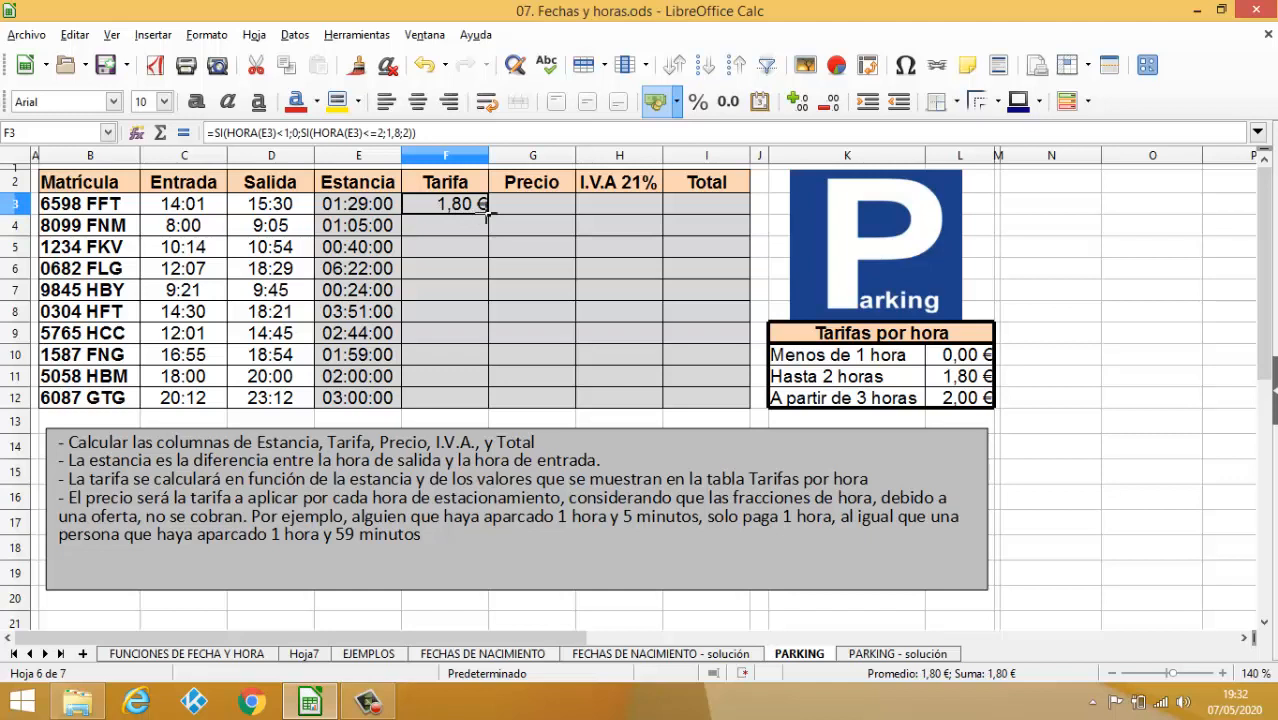
pyautogui.doubleClick(488, 214)
pyautogui.click(460, 208)
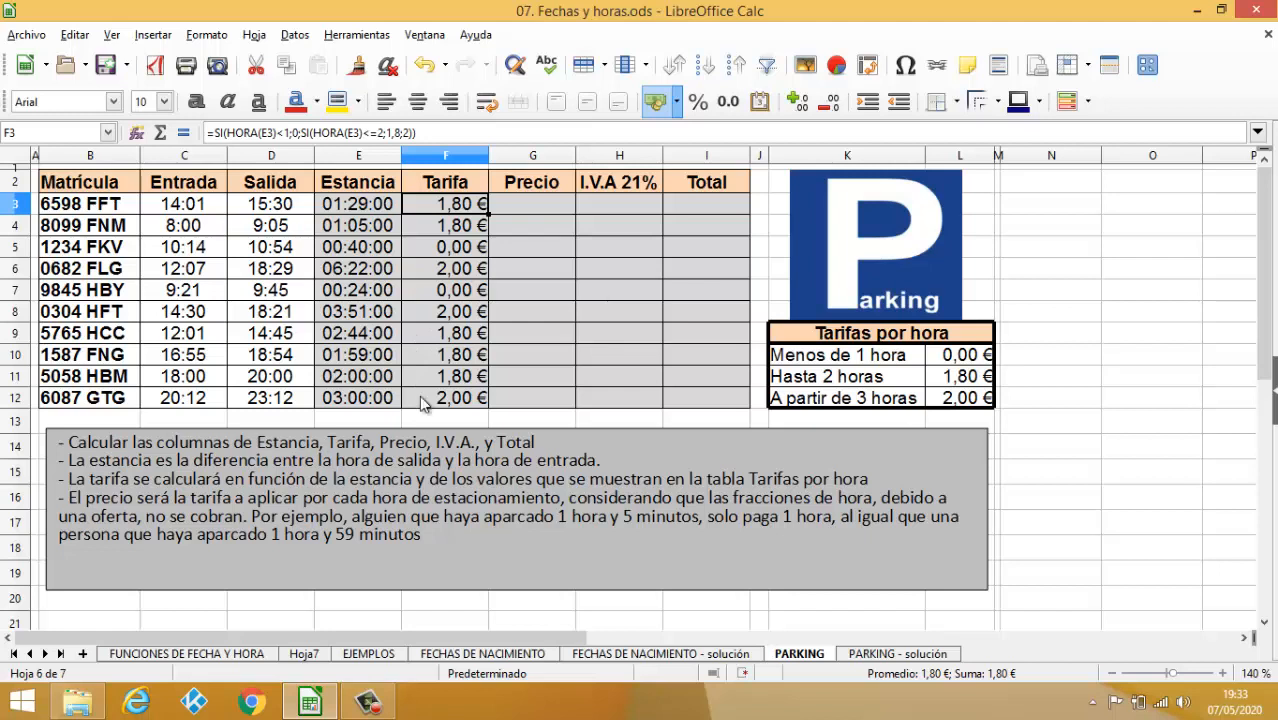
# - Enter =HORA(E3)*F3 in G3 to charge only whole hours, and fill it down the Precio column
pyautogui.click(541, 213)
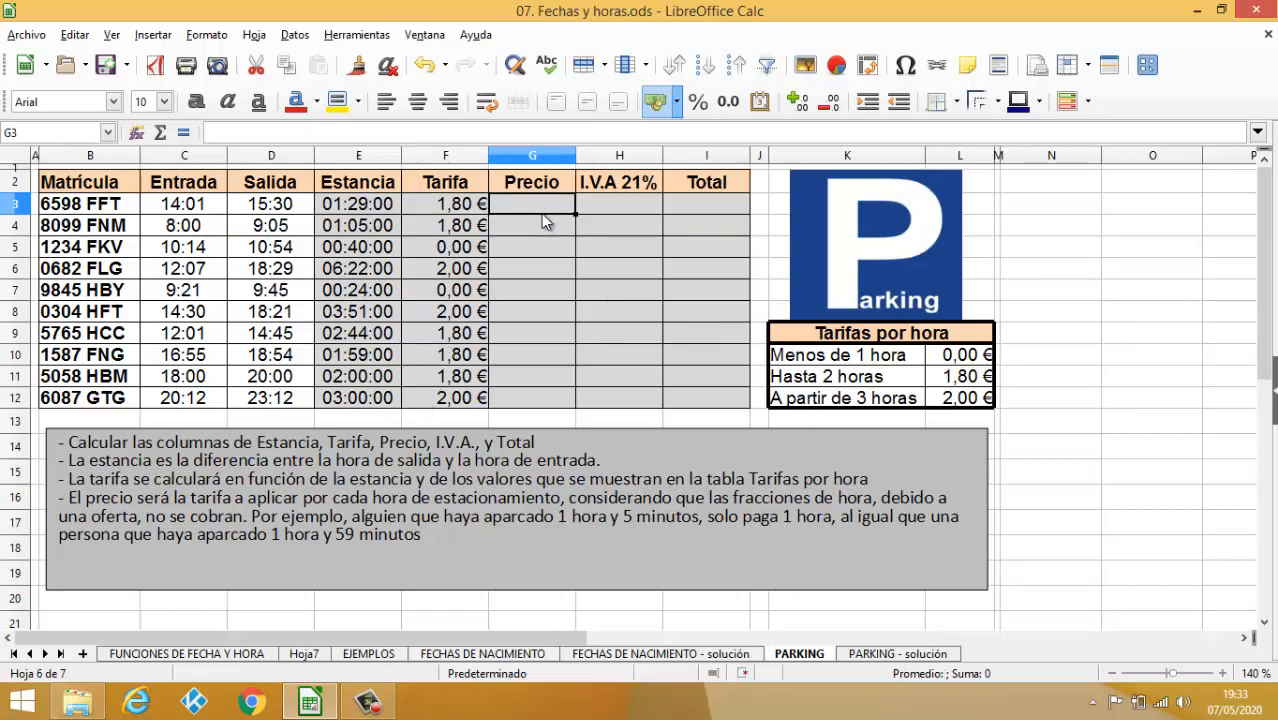
pyautogui.write('=')
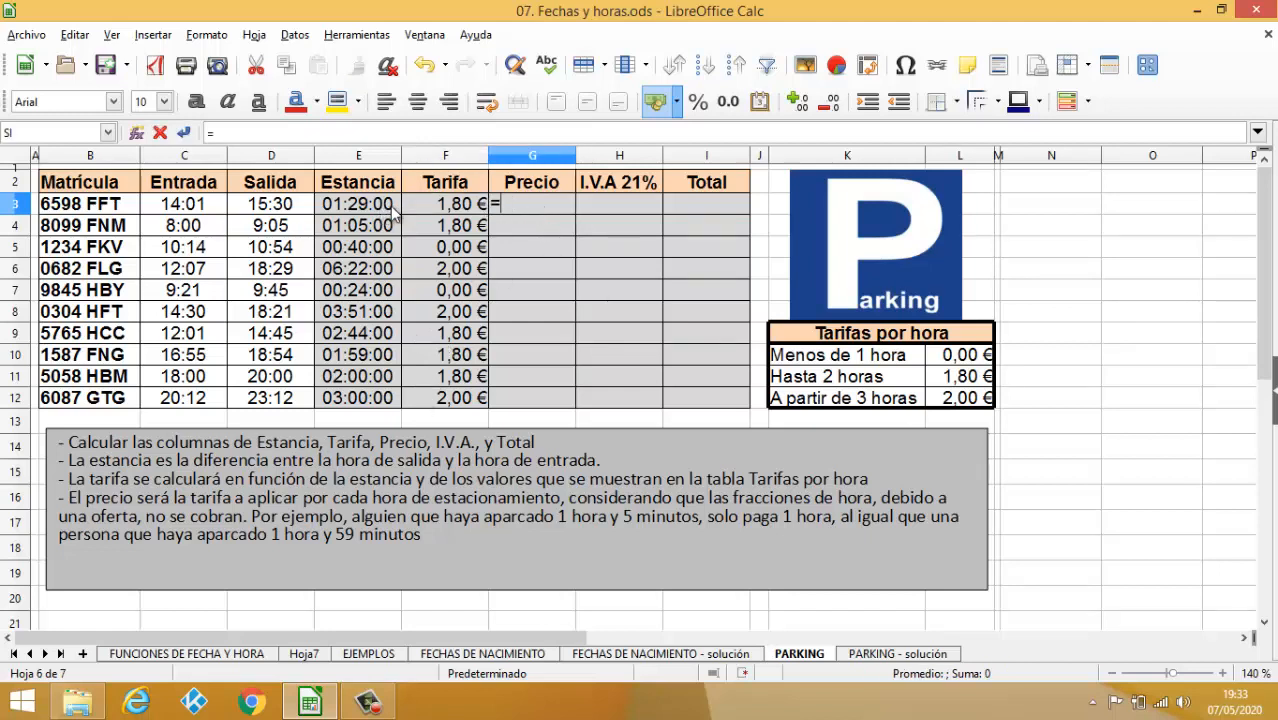
pyautogui.write('H')
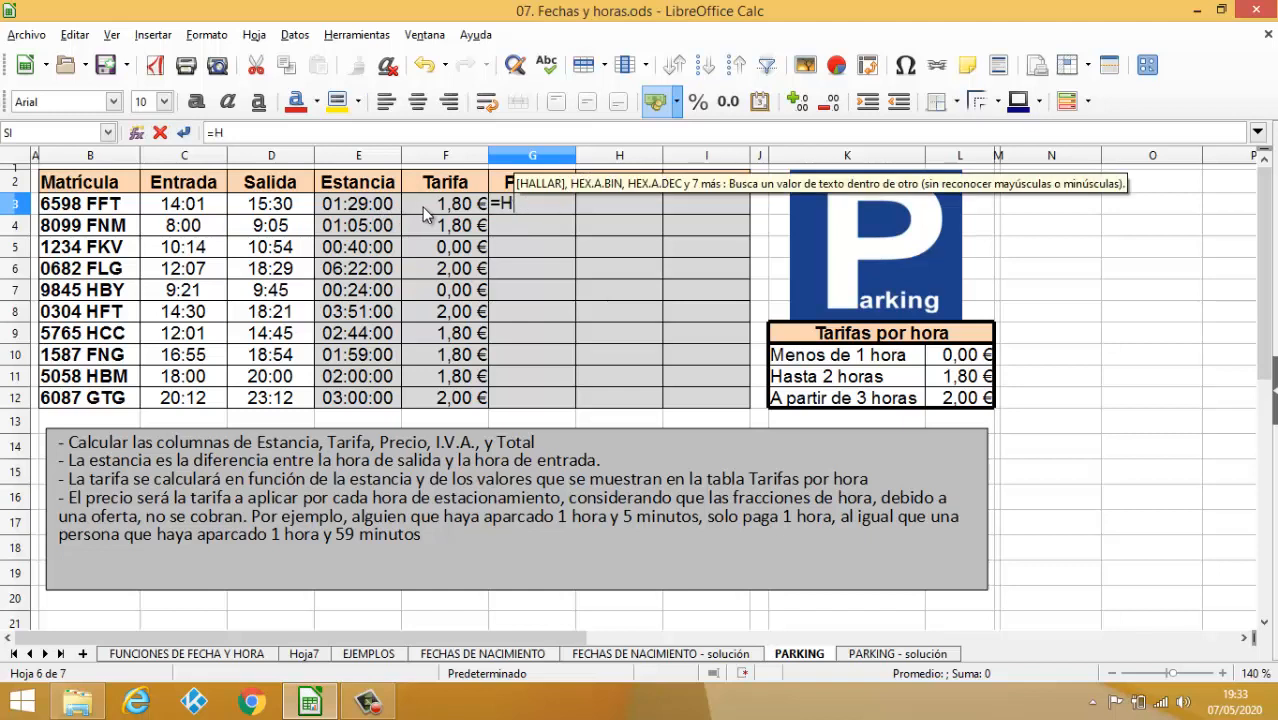
pyautogui.write('ORA(')
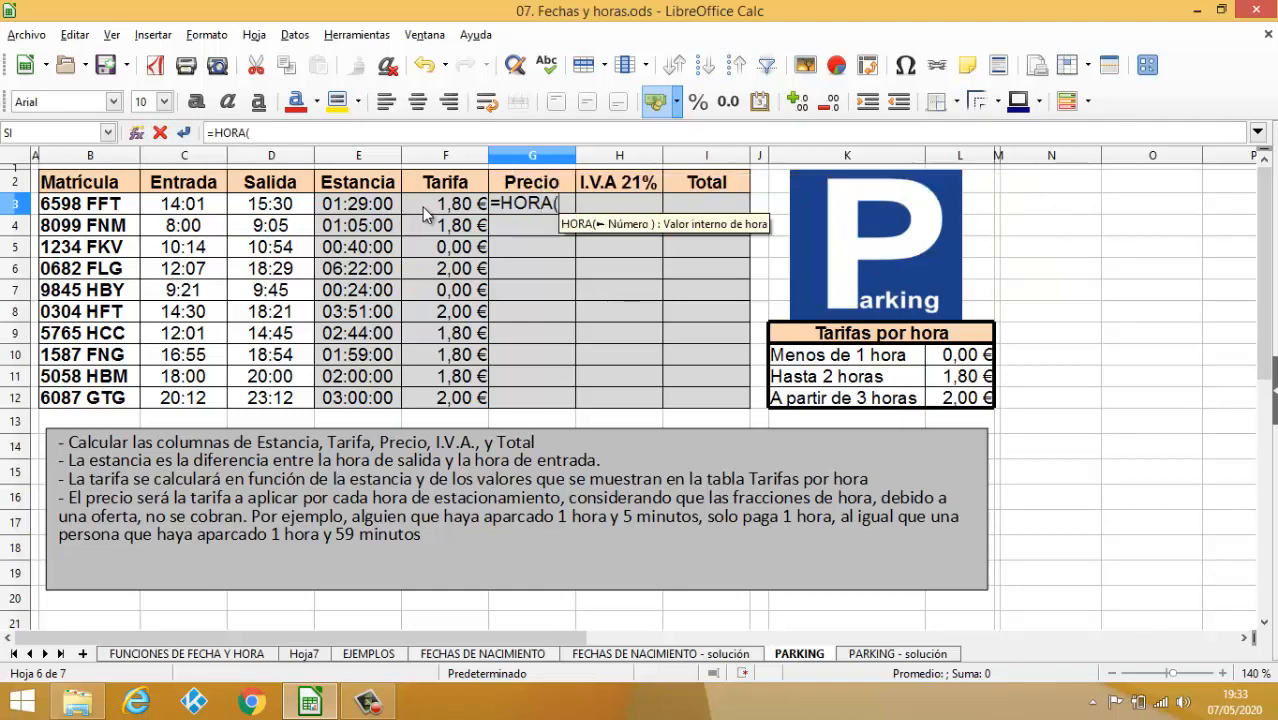
pyautogui.click(369, 205)
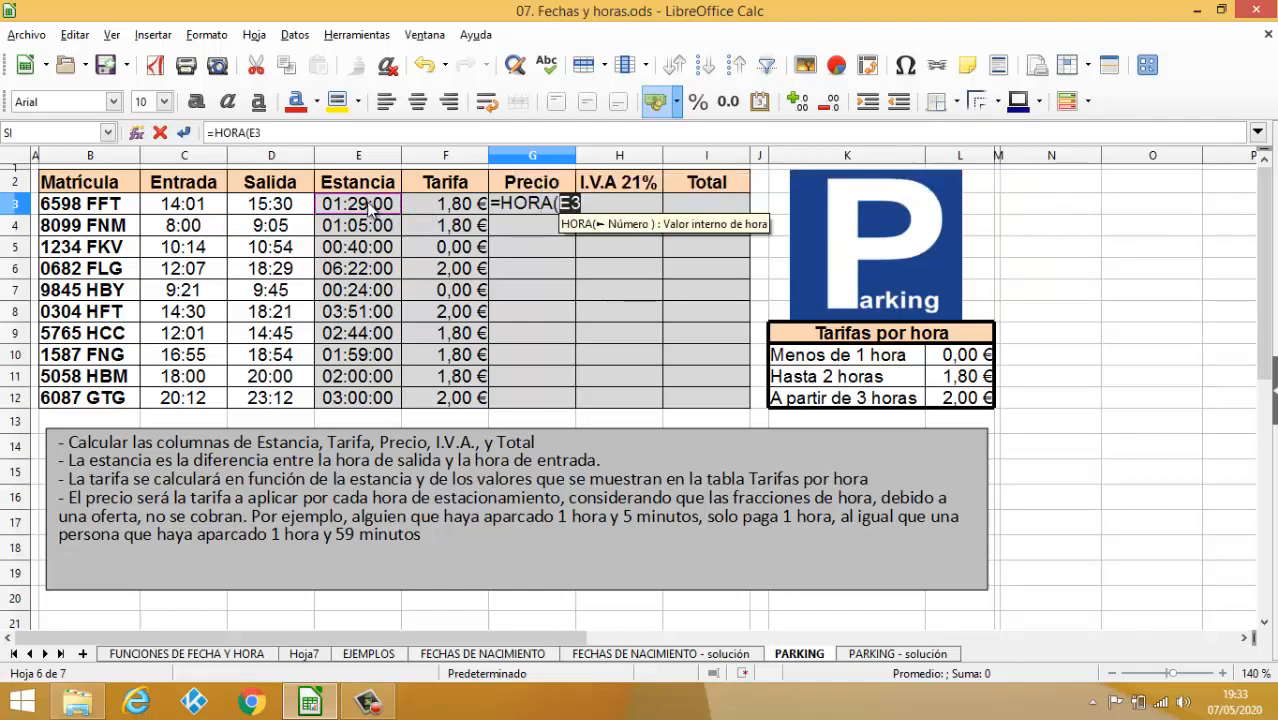
pyautogui.write(')*')
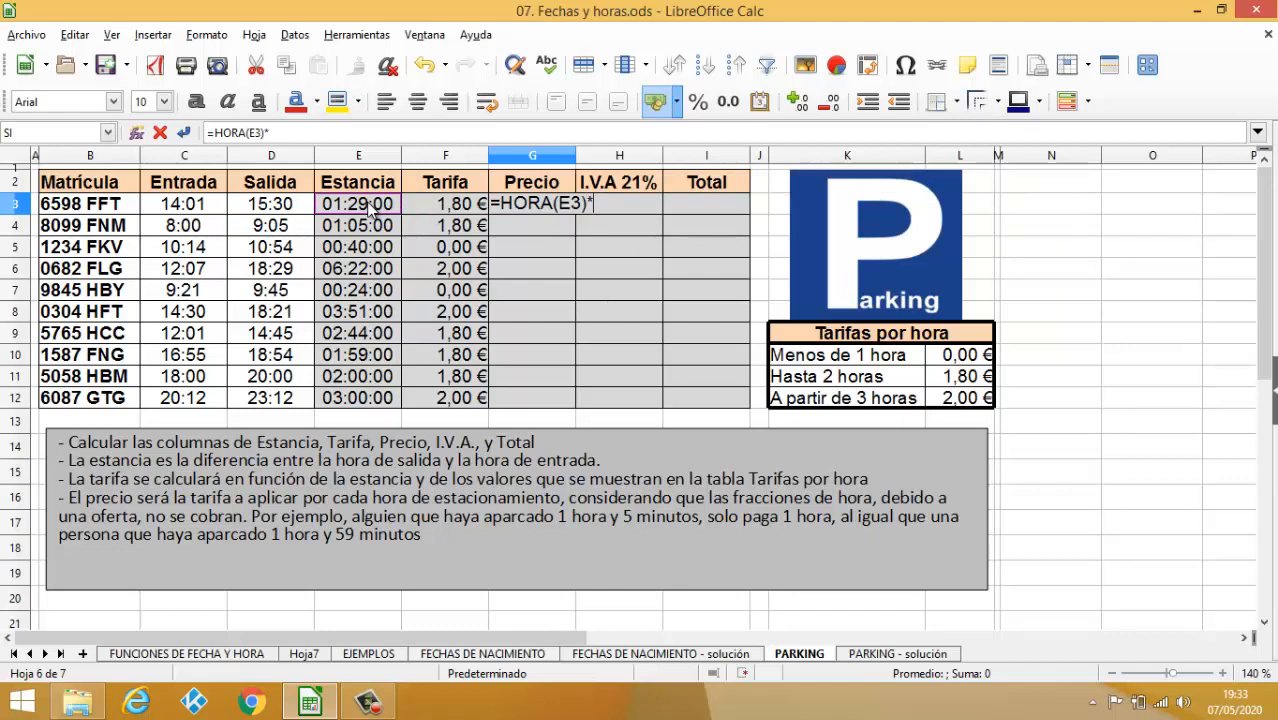
pyautogui.click(456, 206)
pyautogui.press('Return')
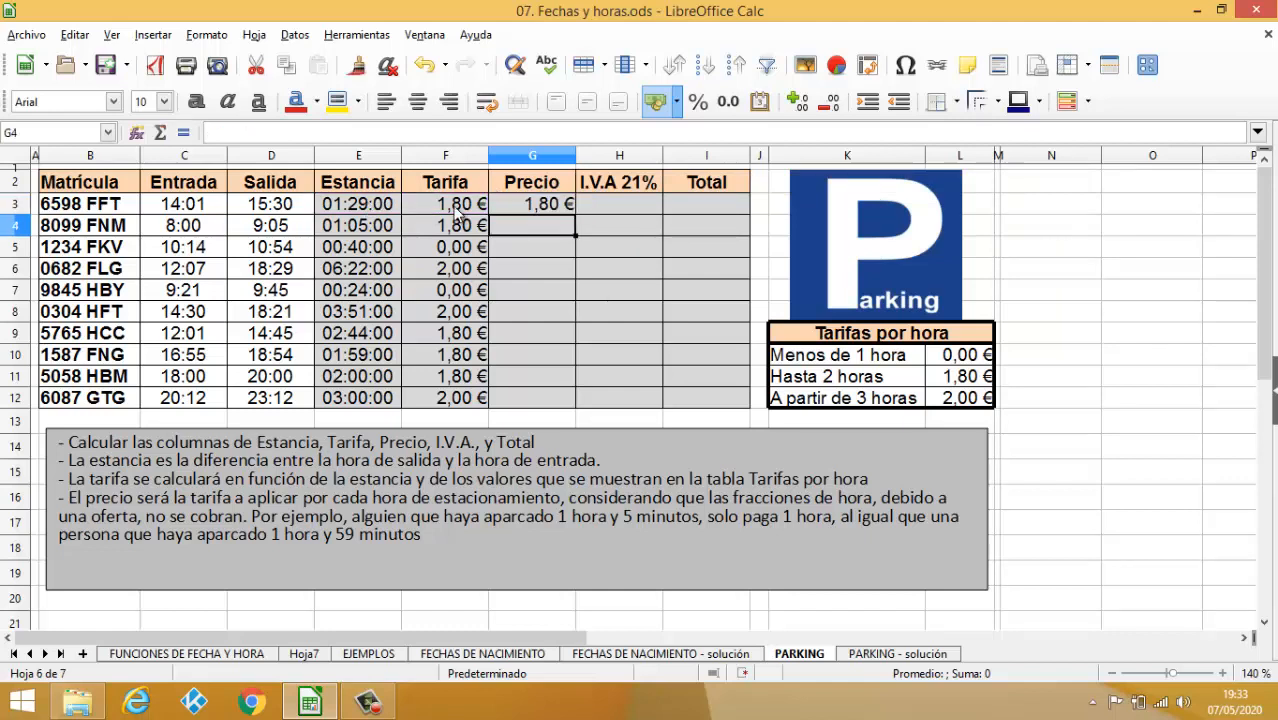
pyautogui.click(558, 205)
pyautogui.doubleClick(575, 214)
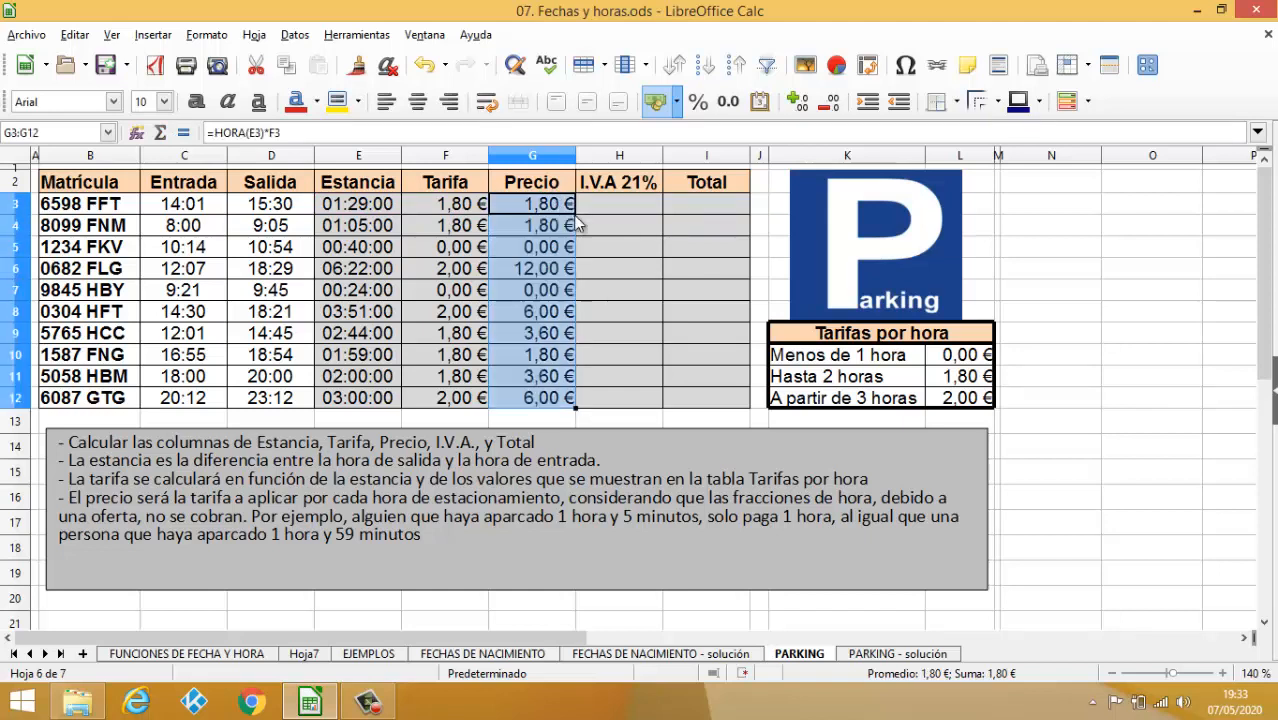
# - Calculate the 21% VAT with =G3*0,21 in H3 and fill it down the I.V.A column
pyautogui.click(600, 203)
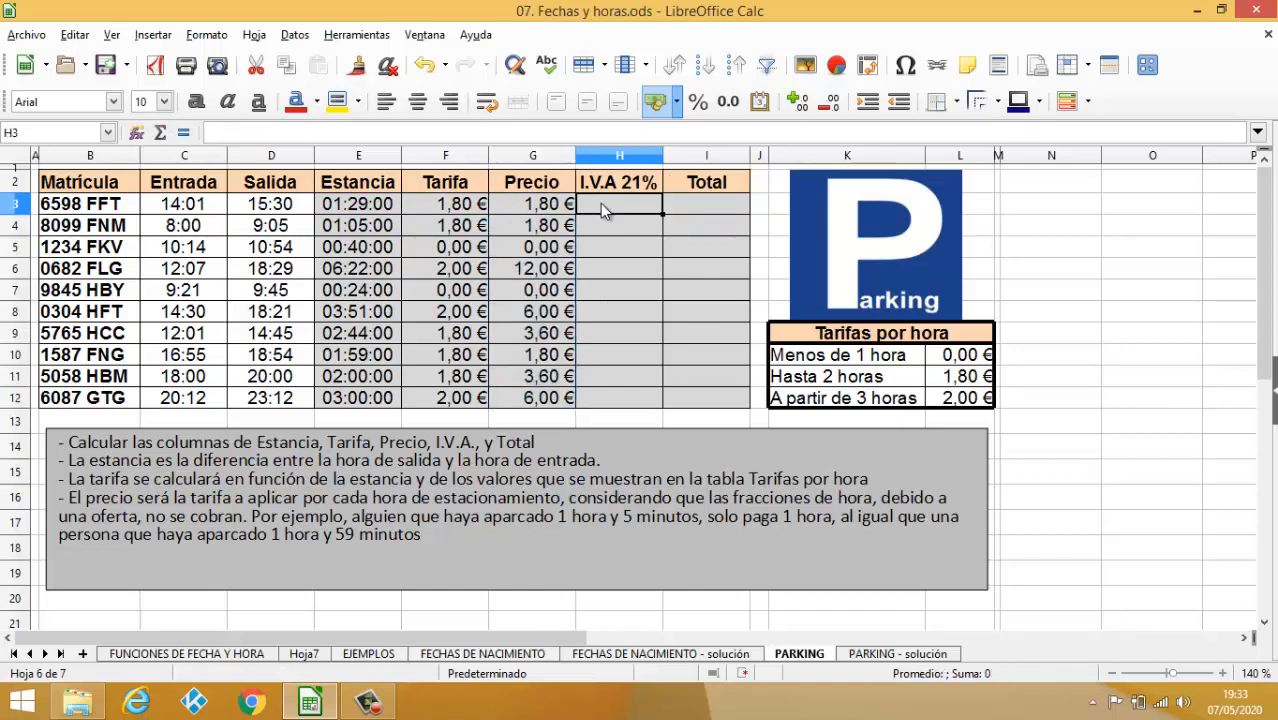
pyautogui.write('=')
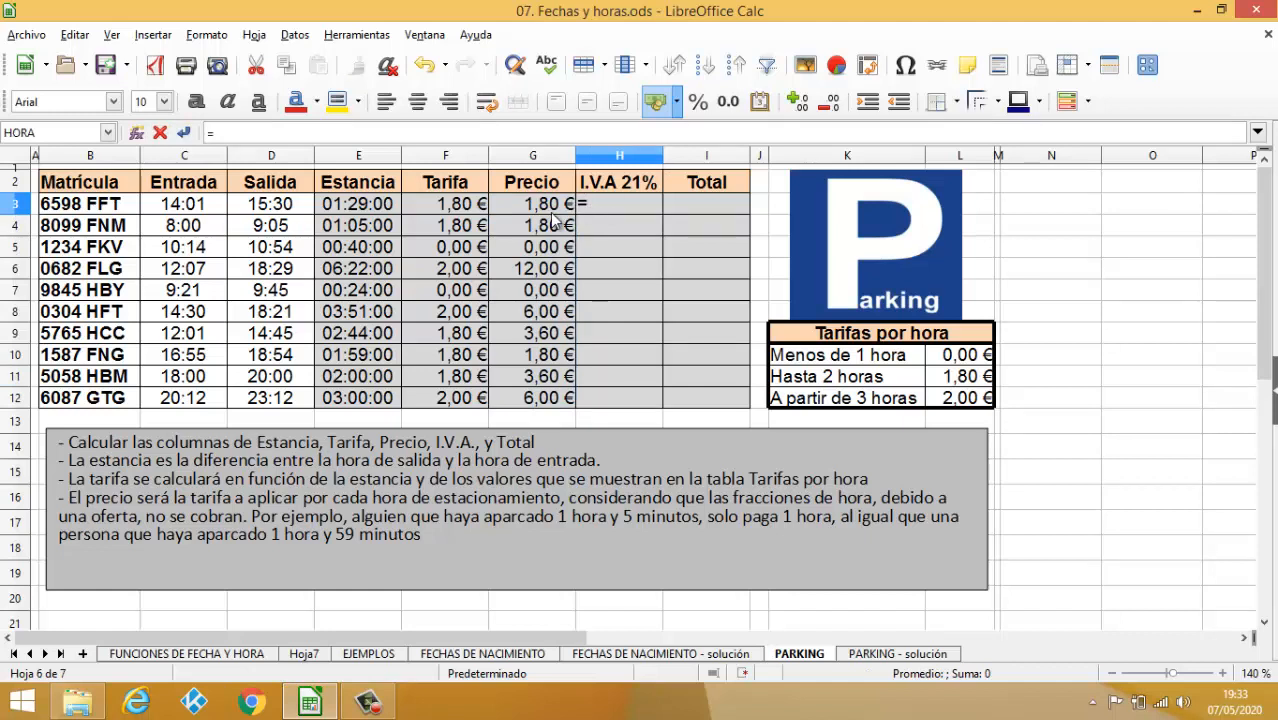
pyautogui.click(551, 208)
pyautogui.write('*0,21')
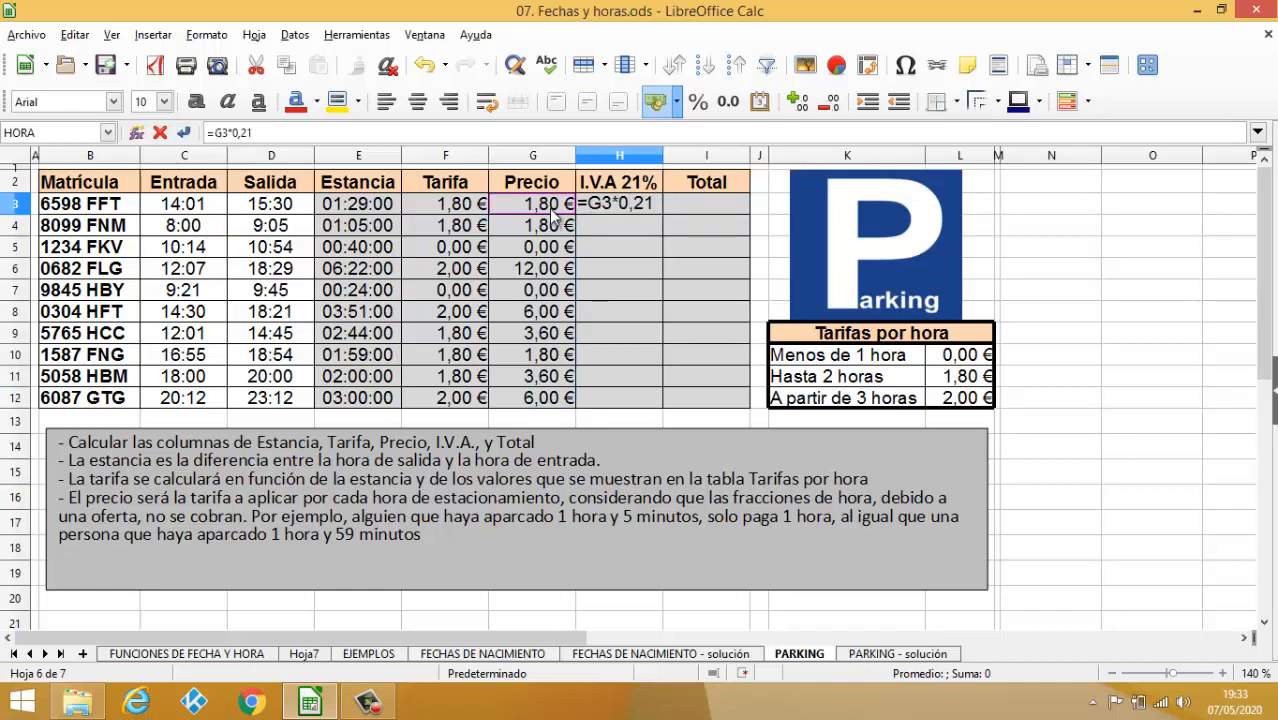
pyautogui.press('Return')
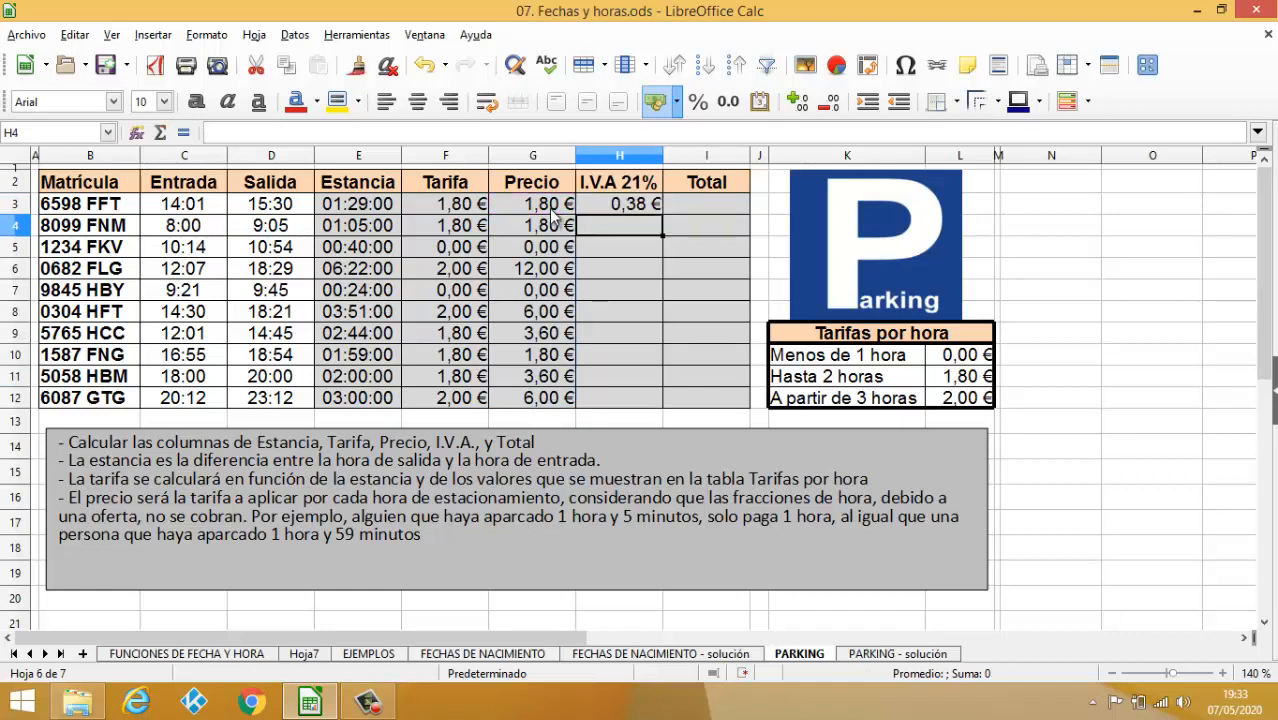
pyautogui.click(588, 205)
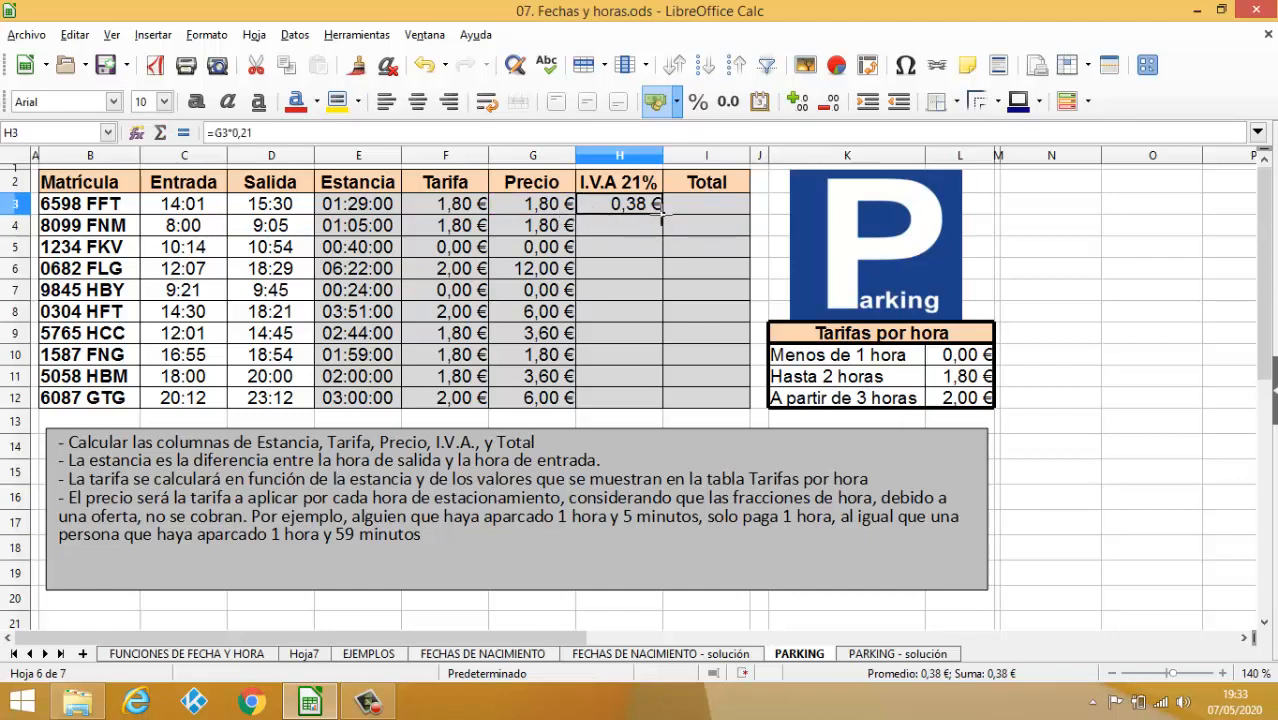
pyautogui.doubleClick(661, 215)
# - Add price and VAT with =G3+H3 in I3 and fill it down the Total column
pyautogui.click(686, 207)
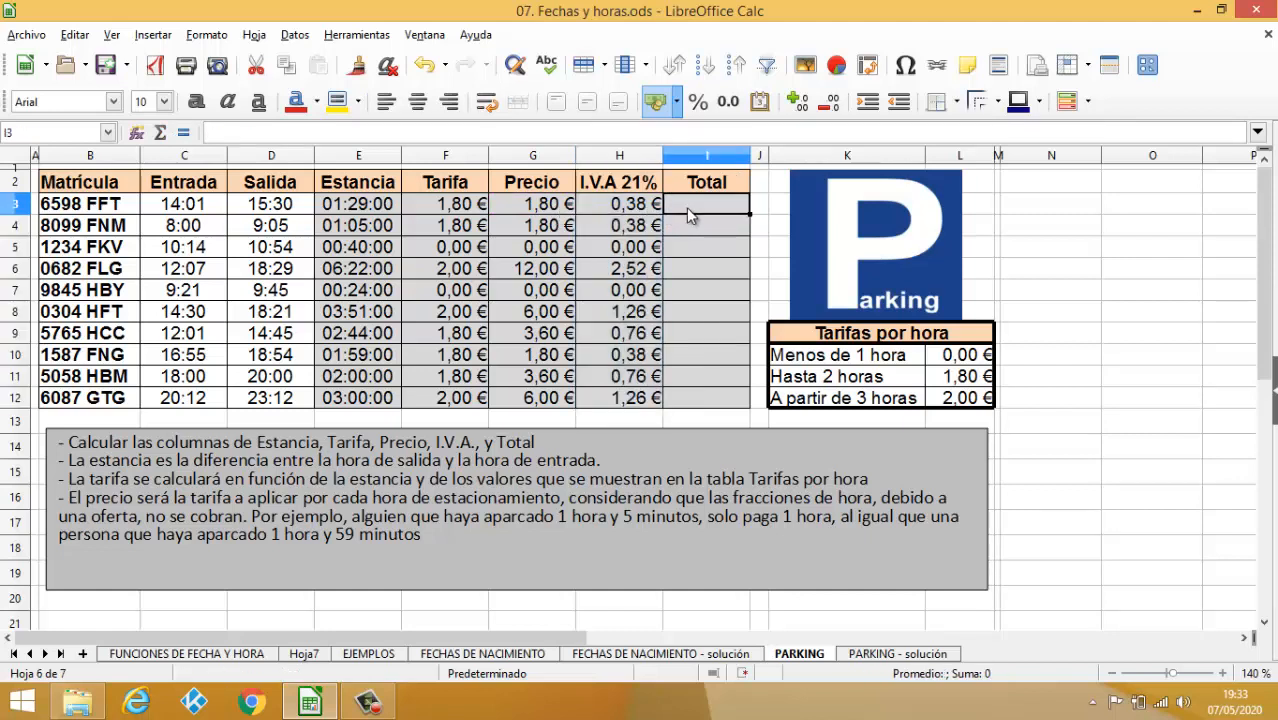
pyautogui.write('=')
pyautogui.click(548, 205)
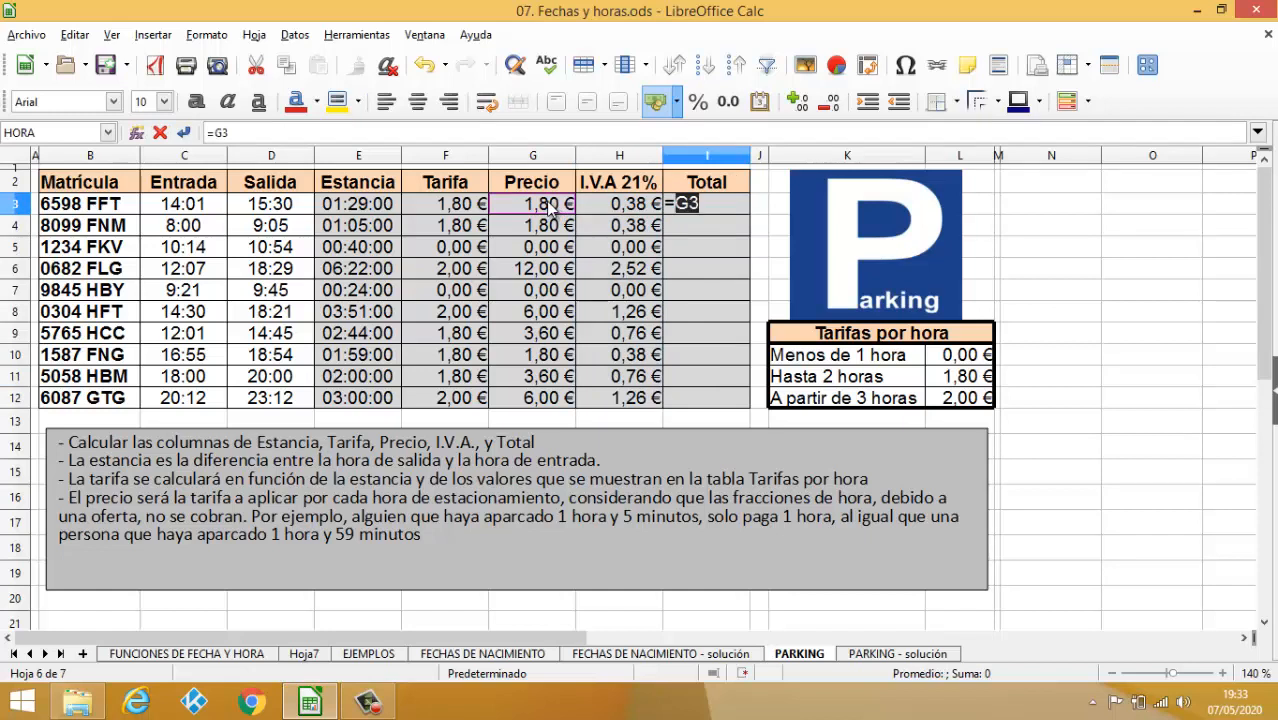
pyautogui.write('+')
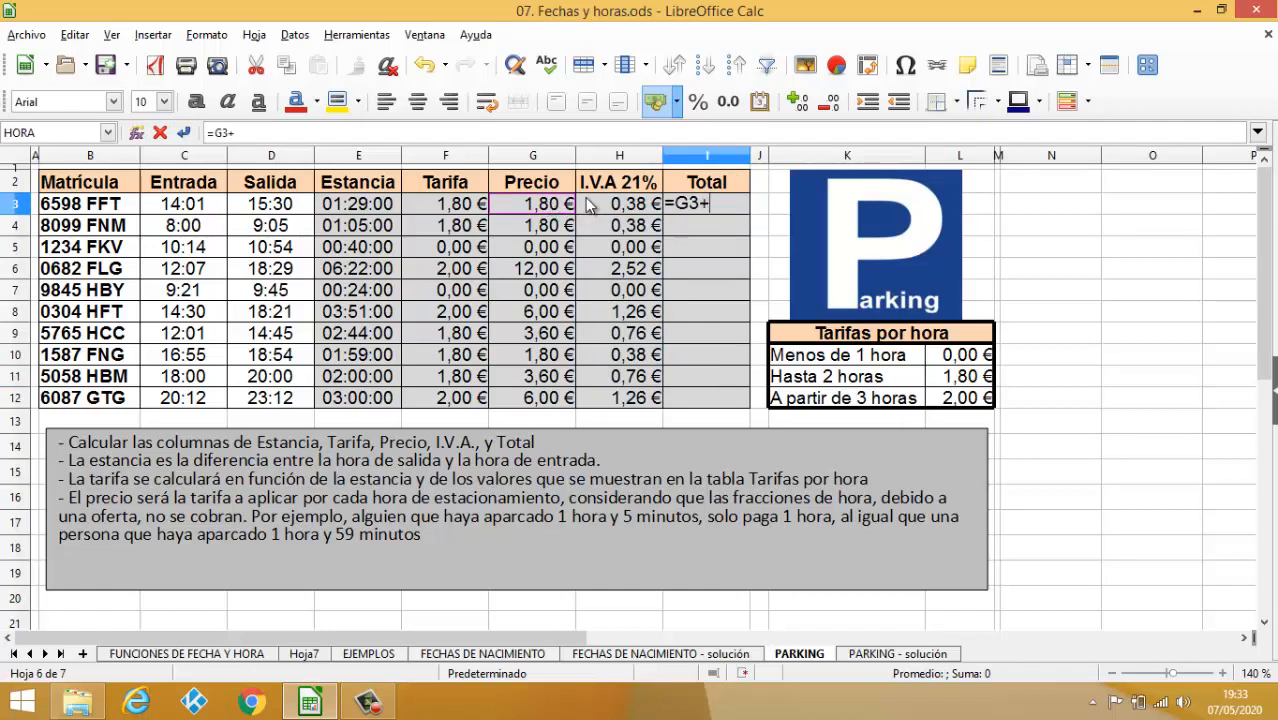
pyautogui.click(588, 206)
pyautogui.press('Return')
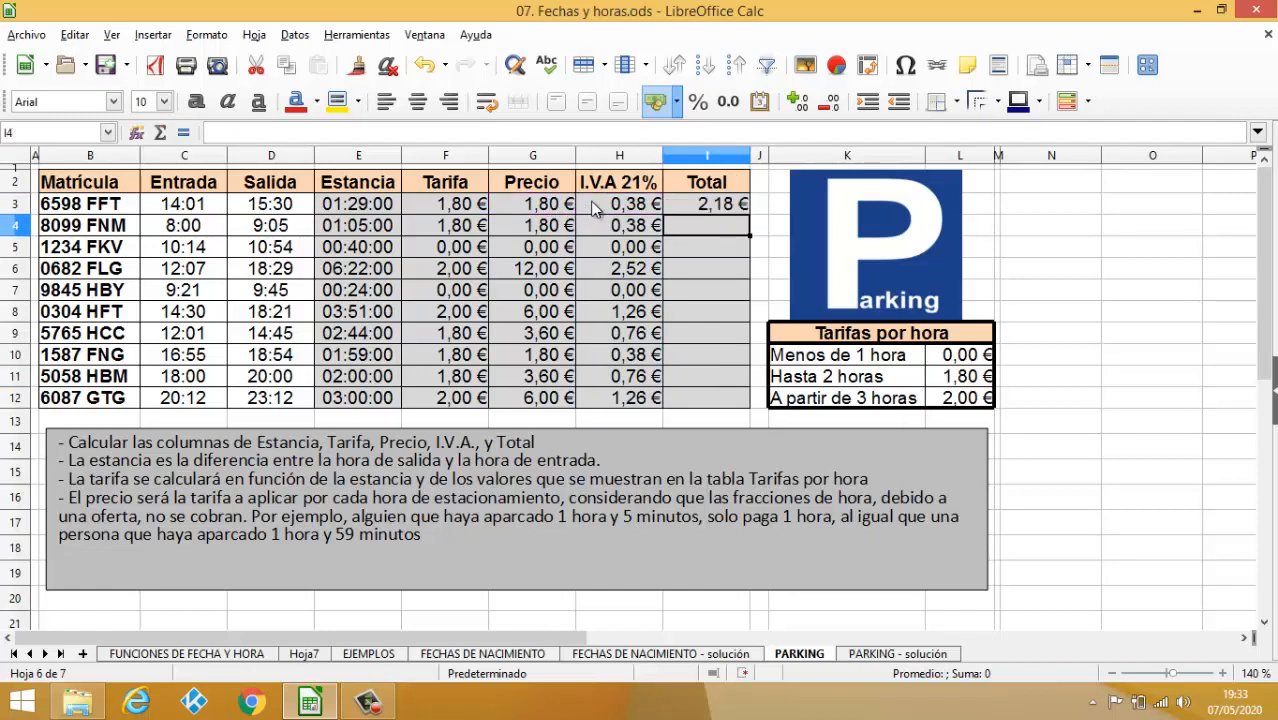
pyautogui.click(727, 205)
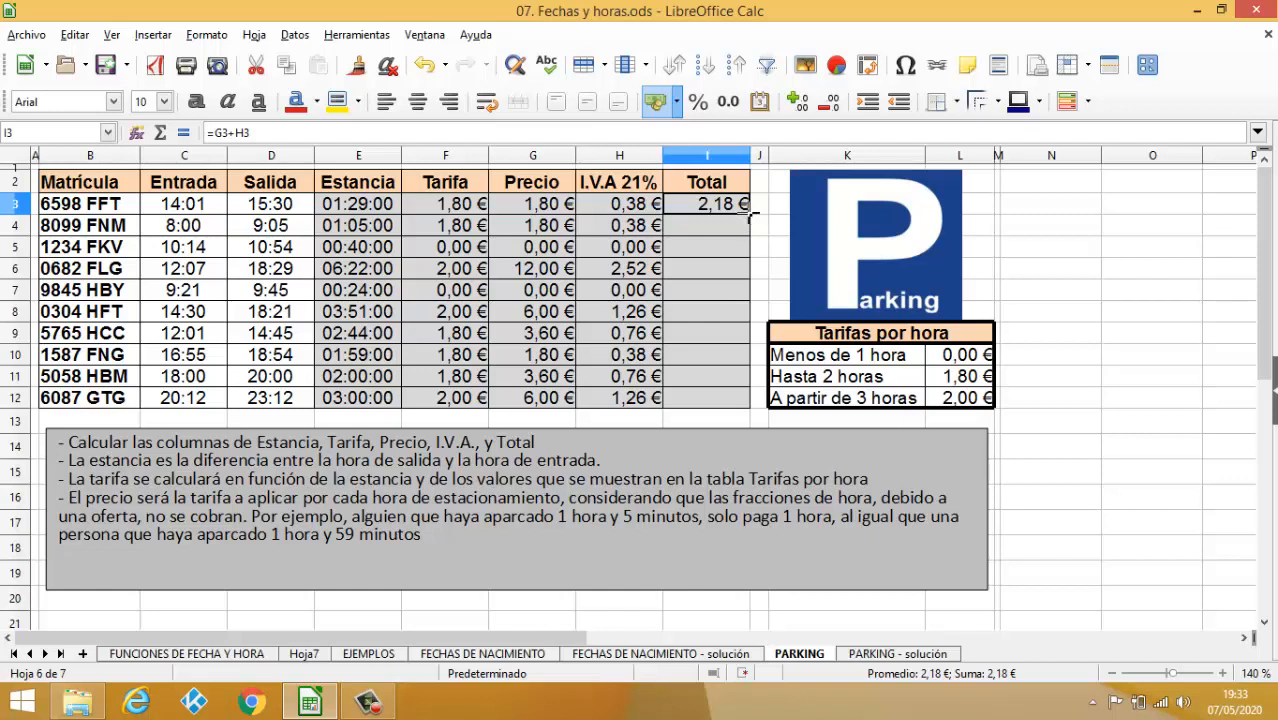
pyautogui.doubleClick(750, 213)
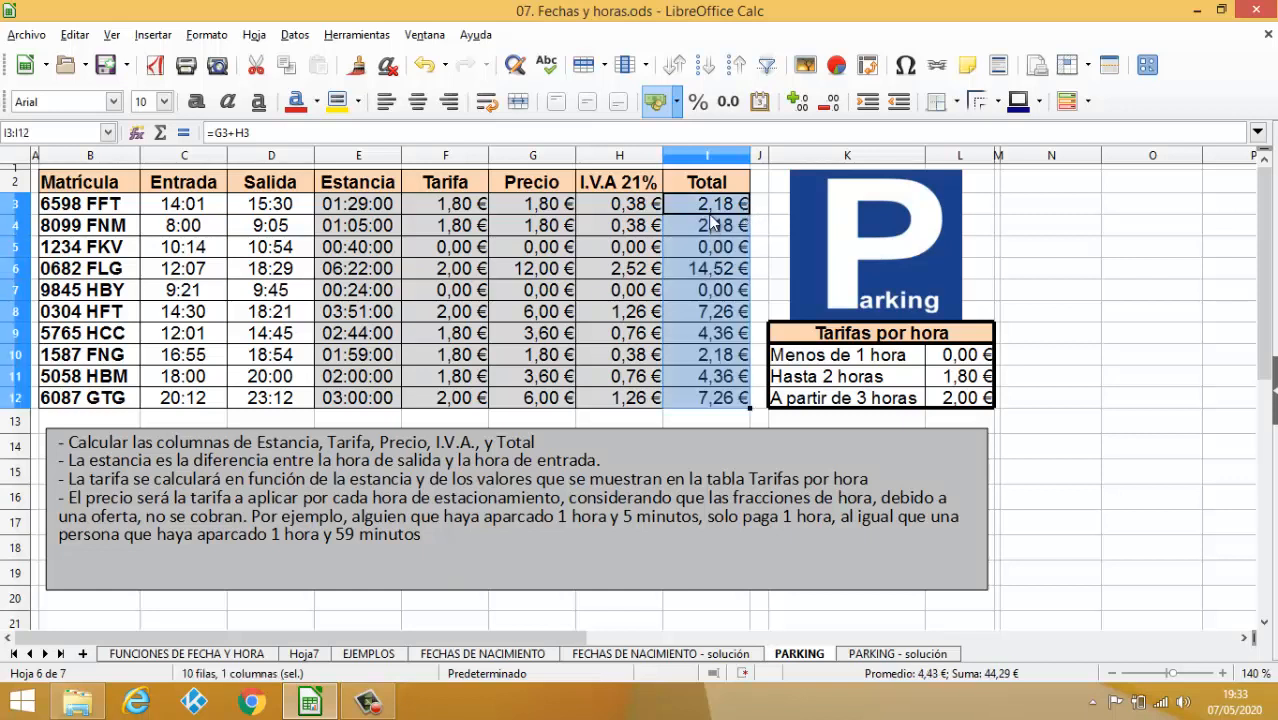
pyautogui.click(1043, 226)
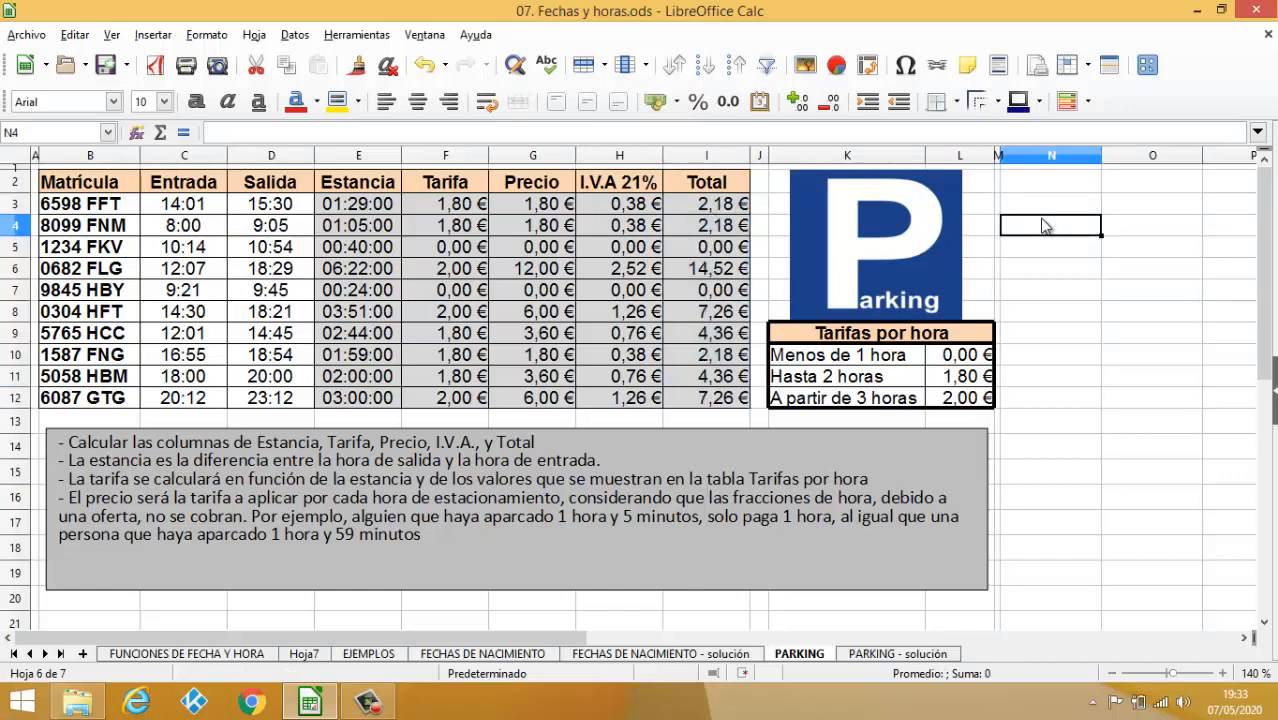